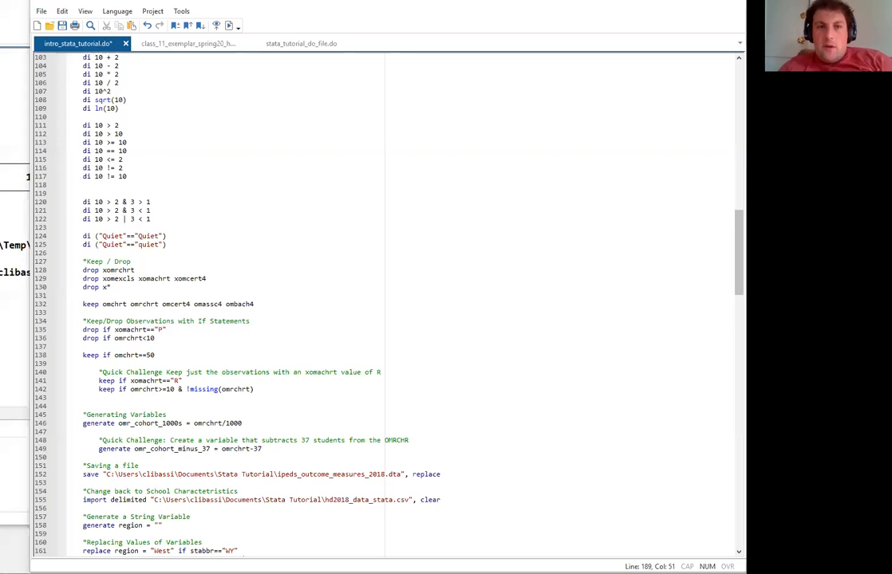
Bring the main Stata window in front of the do-file editor and reposition it so its panes are in view
key("alt+Tab")
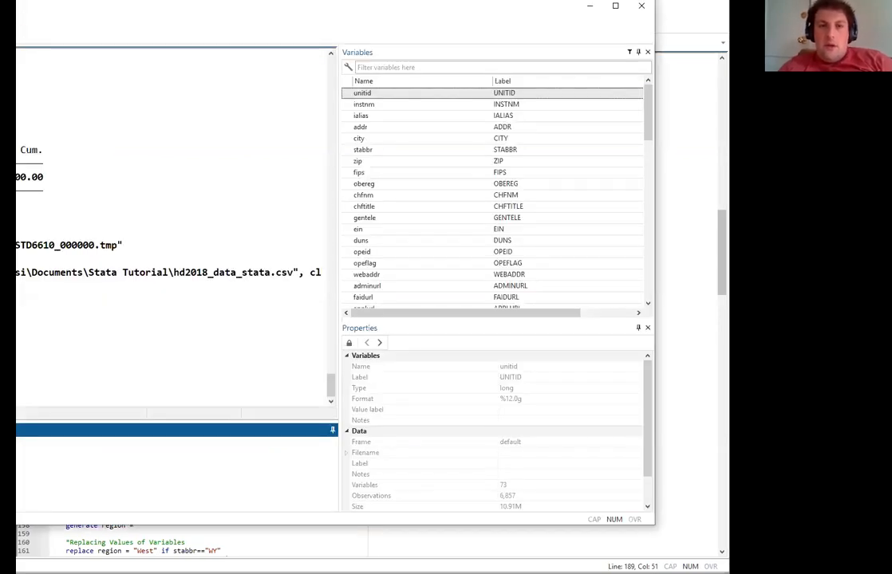
left_click_drag(240, 6, 562, 37)
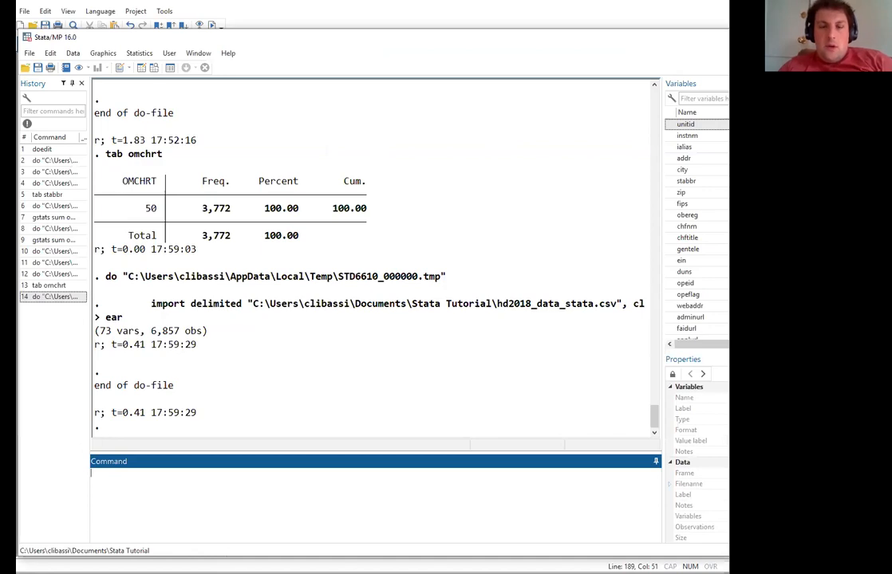
left_click_drag(17, 31, 266, 43)
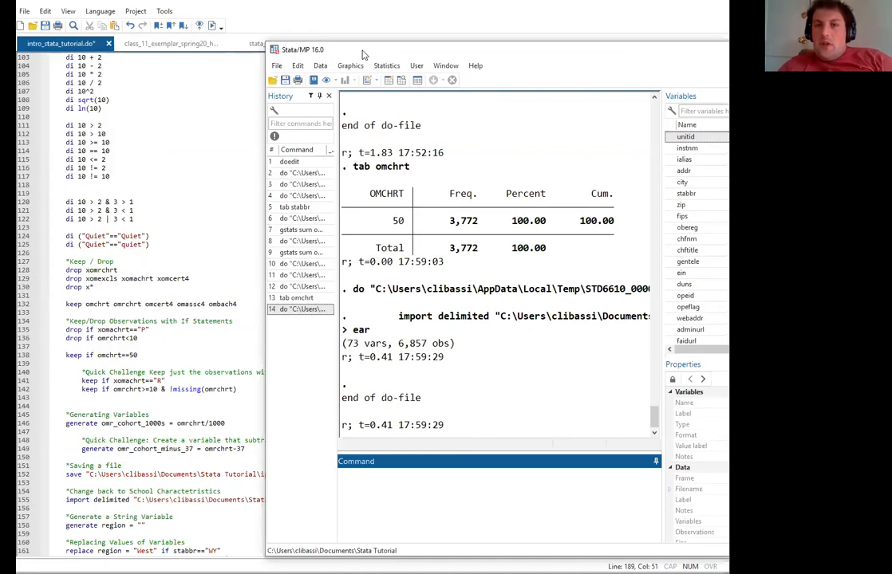
left_click_drag(362, 49, 229, 26)
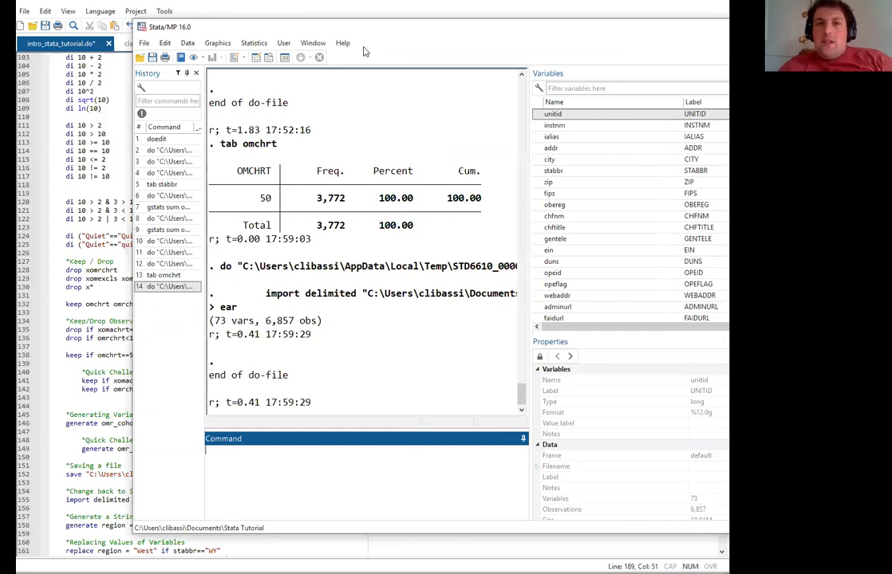
left_click_drag(476, 33, 363, 47)
Review the do-file intro_stata_tutorial.do from the keep/drop commands through generating, replacing, labelling, appending, merging and loops
left_click(500, 15)
scroll(237, 220, "down", 8)
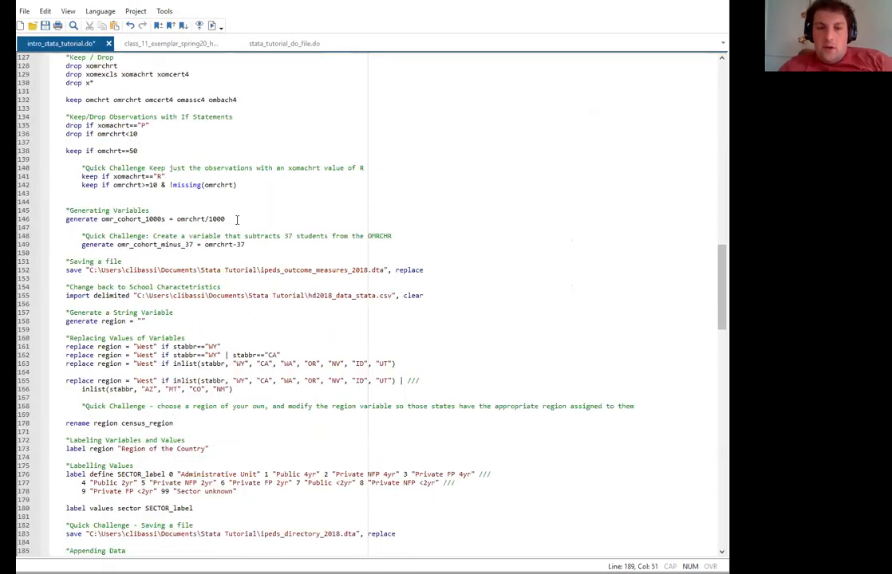
scroll(237, 220, "down", 2)
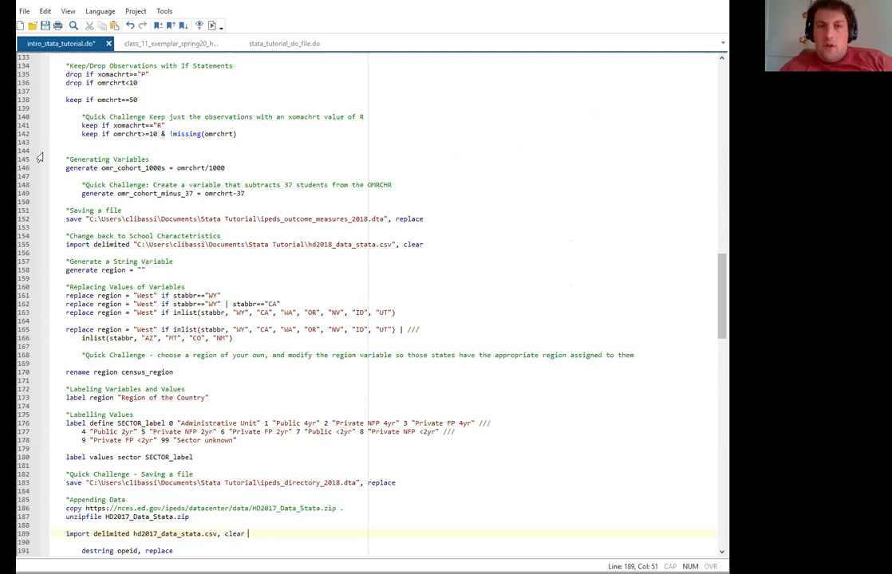
scroll(170, 258, "down", 2)
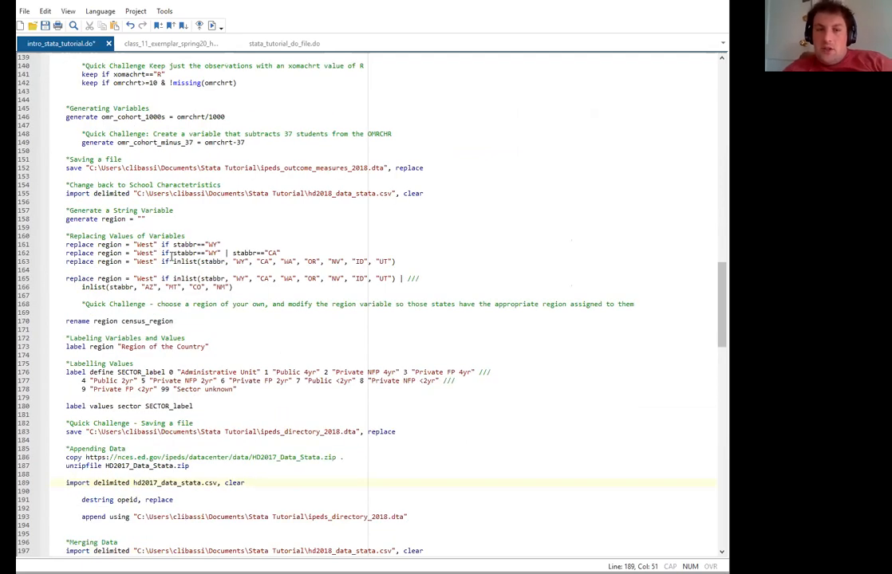
scroll(170, 258, "down", 5)
scroll(170, 258, "down", 1)
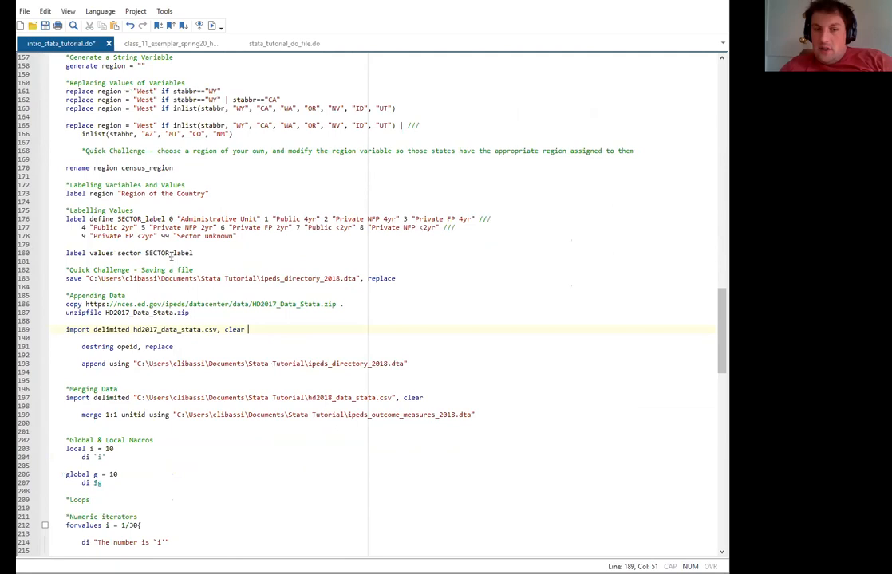
scroll(170, 258, "down", 4)
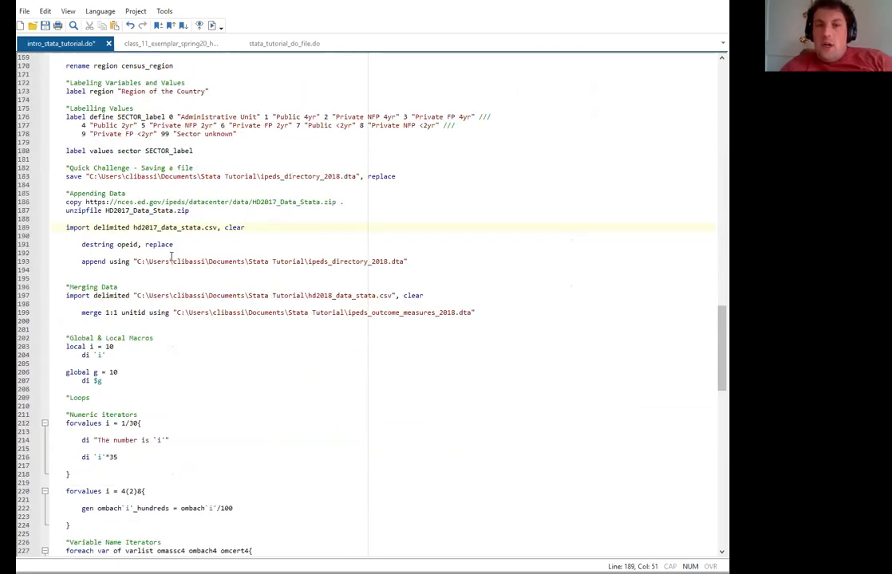
scroll(170, 255, "up", 7)
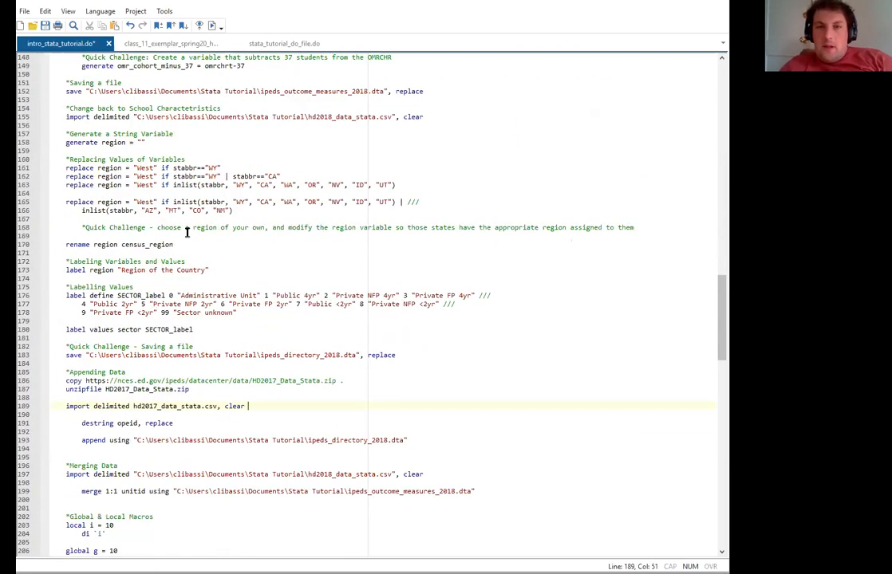
scroll(121, 232, "up", 1)
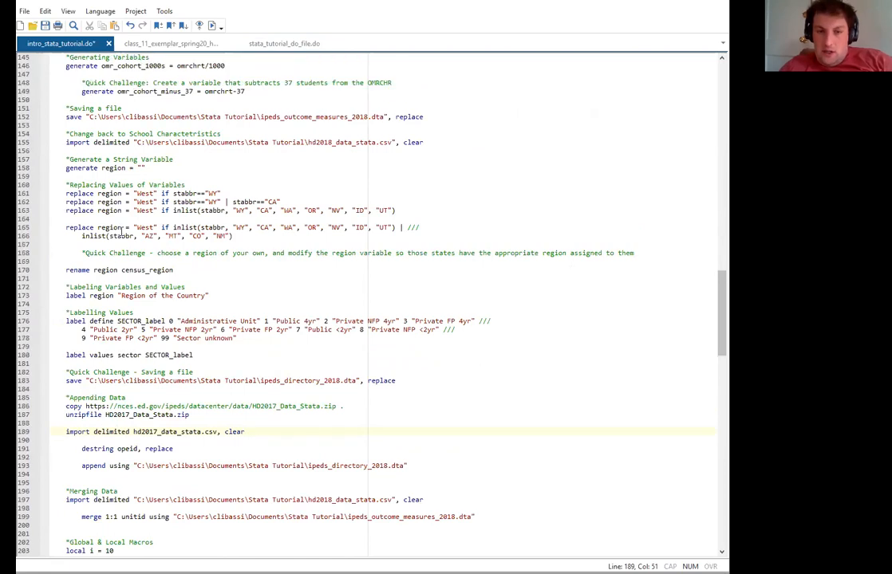
scroll(103, 362, "down", 1)
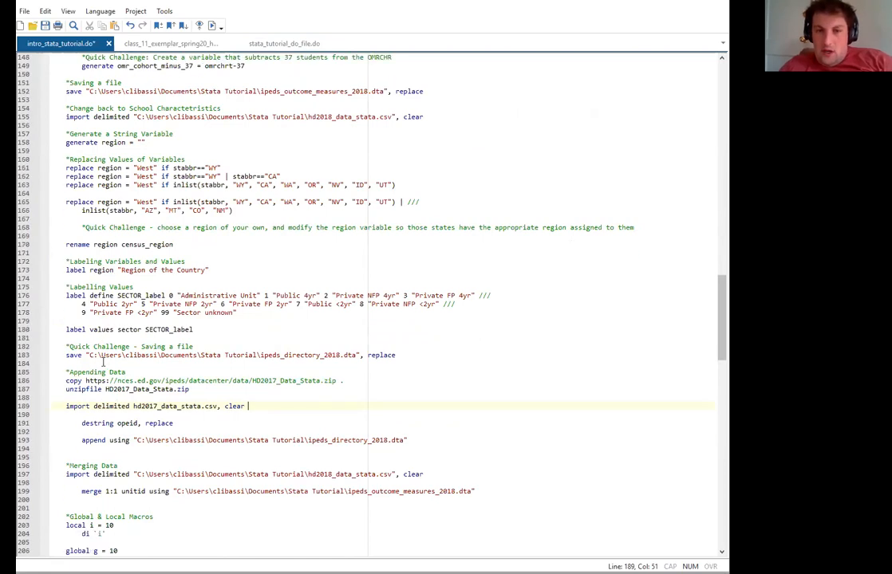
scroll(95, 253, "up", 2)
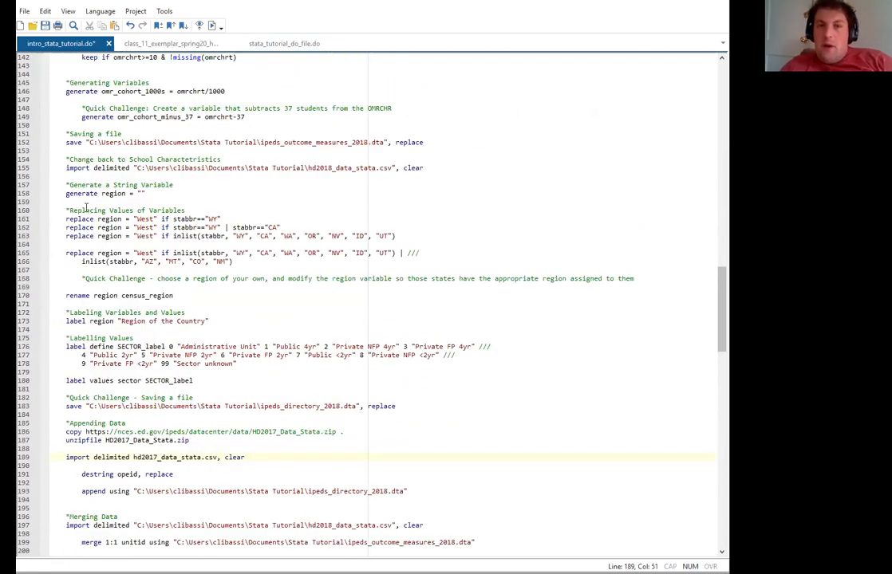
Shrink the do-file editor to expose the Stata results beside it, and run the do-file's school characteristics import of hd2018_data_stata.csv with clear
left_click(63, 151)
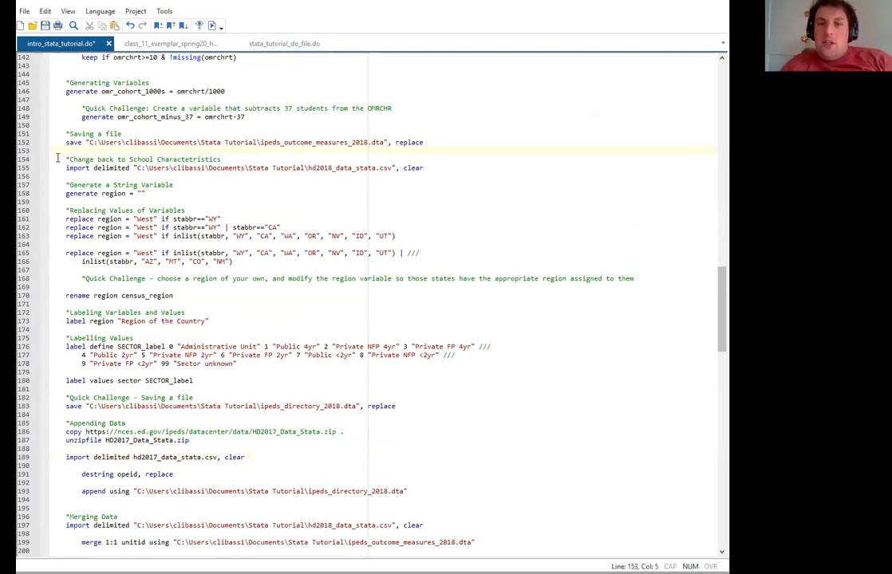
left_click_drag(57, 158, 447, 170)
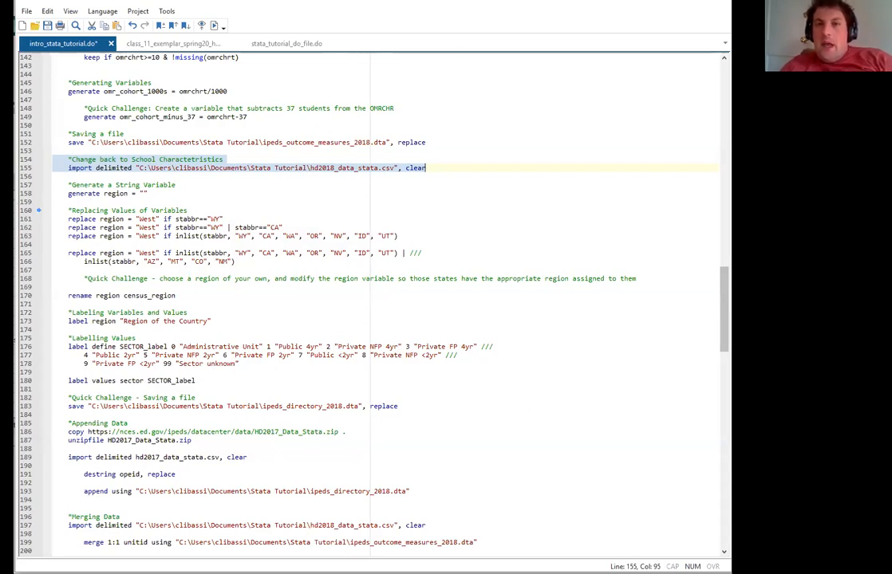
left_click_drag(175, 22, 258, 0)
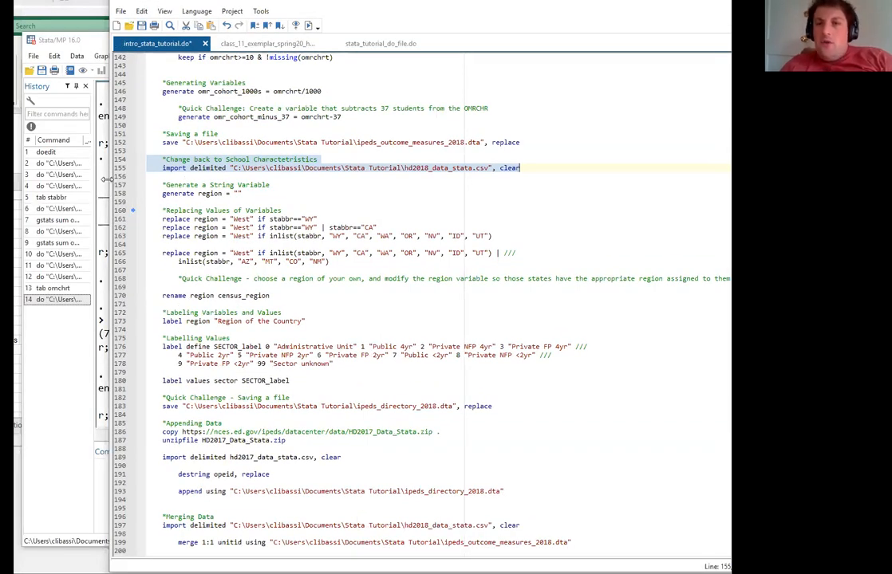
left_click_drag(104, 179, 237, 171)
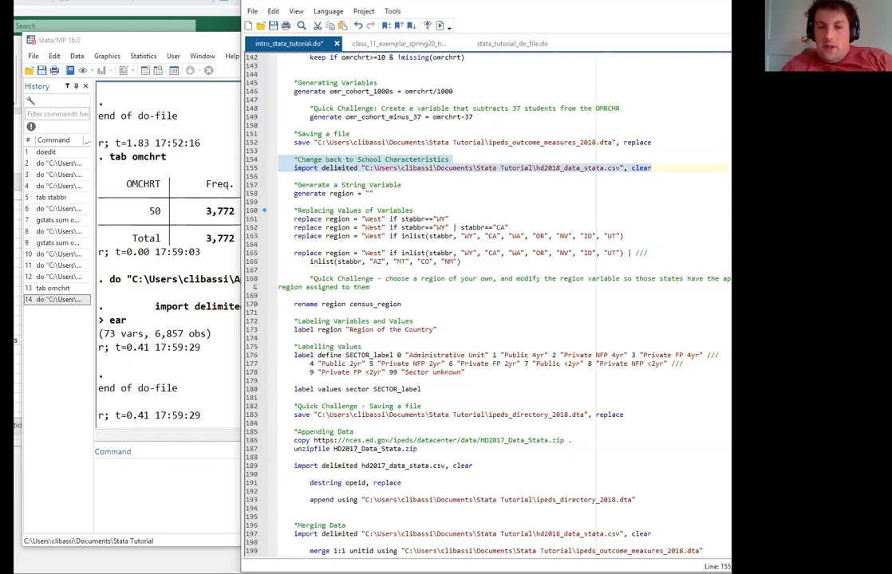
left_click_drag(241, 572, 199, 525)
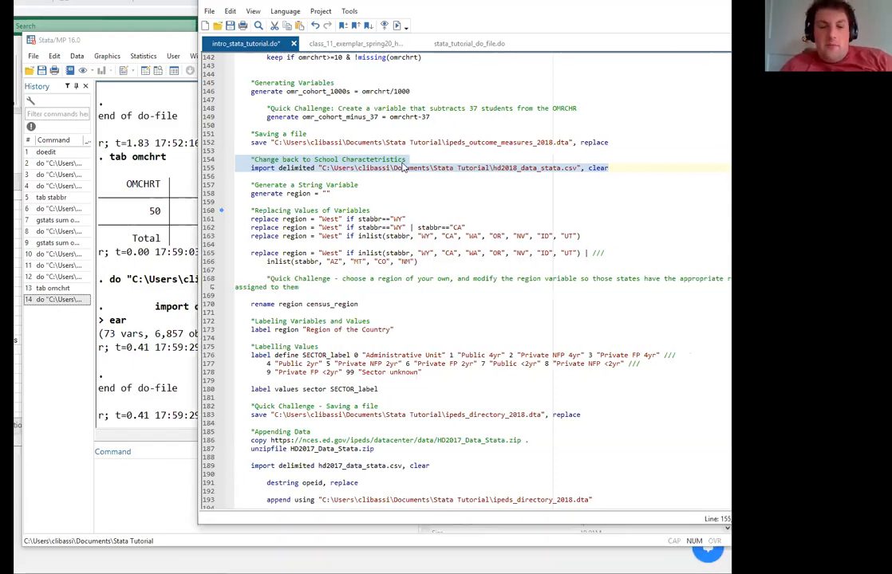
key("ctrl+d")
Widen the results area and look through the imported dataset's variable list, checking the properties of instnm and addr
left_click(132, 479)
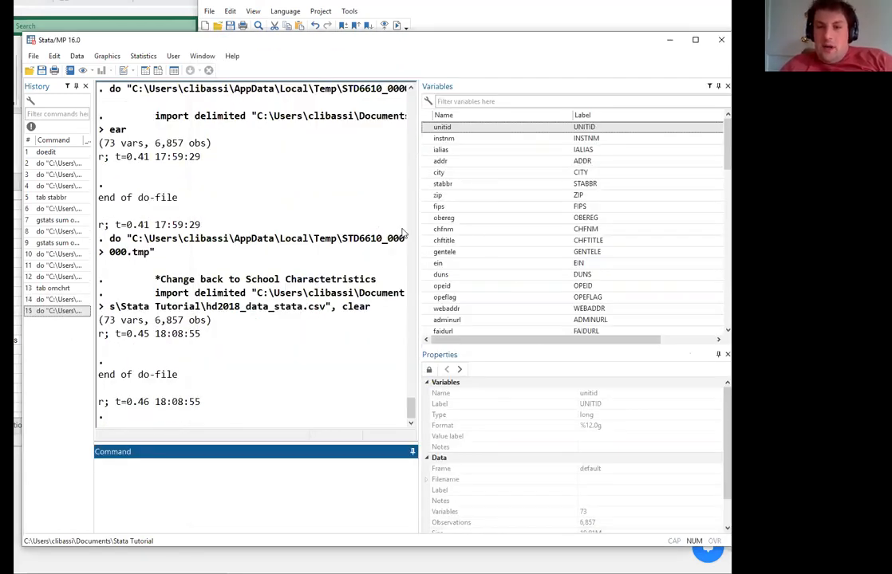
left_click_drag(416, 233, 446, 224)
scroll(558, 215, "down", 7)
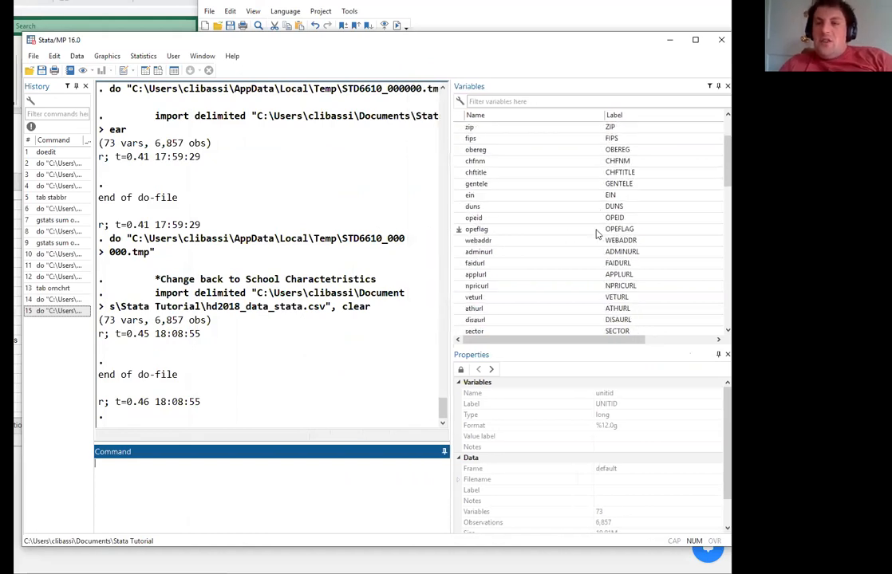
scroll(597, 234, "up", 7)
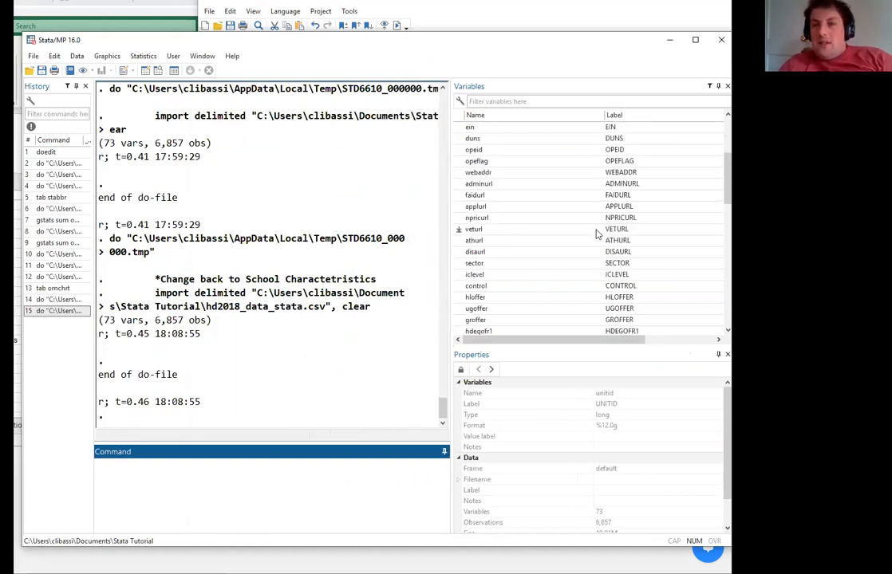
left_click(495, 141)
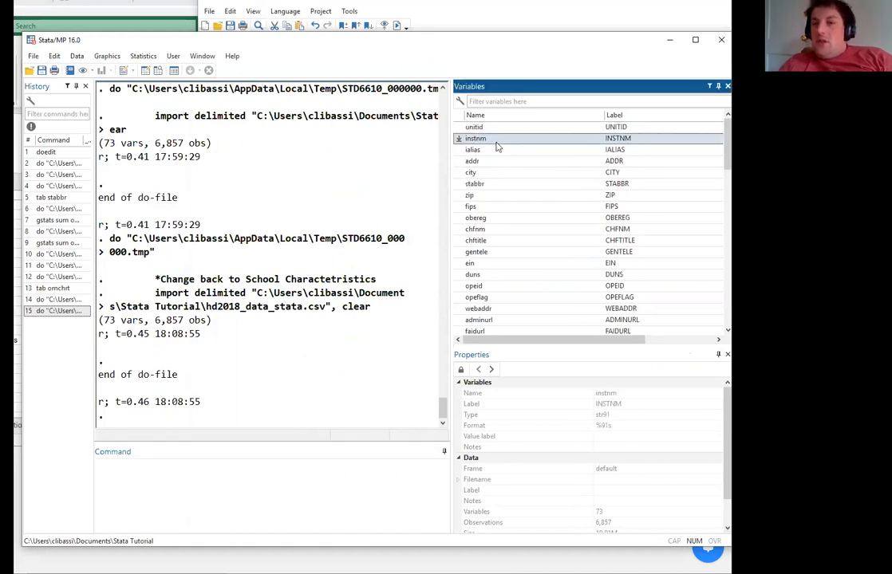
left_click(483, 161)
scroll(483, 165, "down", 8)
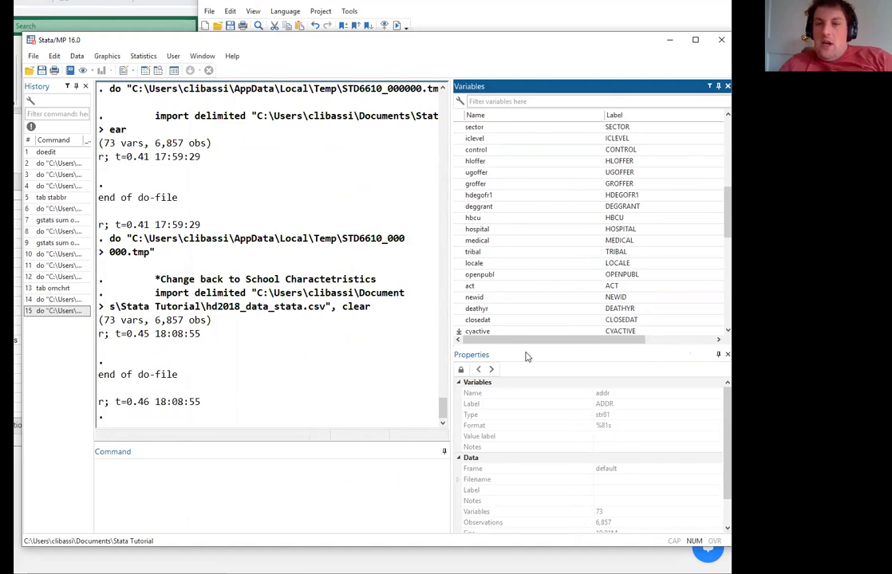
Review the value-labelling code in the do-file and tabulate the sector variable with "tab sector"
left_click(461, 23)
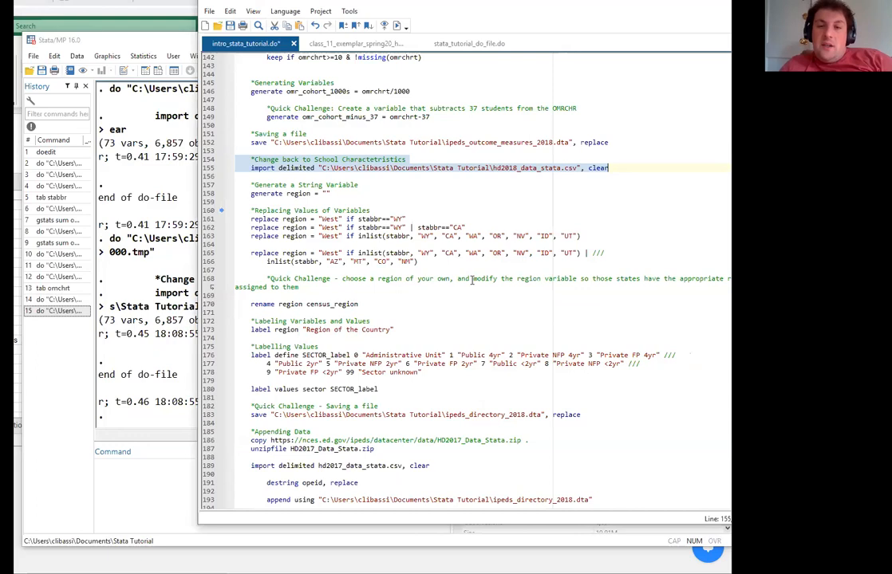
scroll(471, 280, "down", 3)
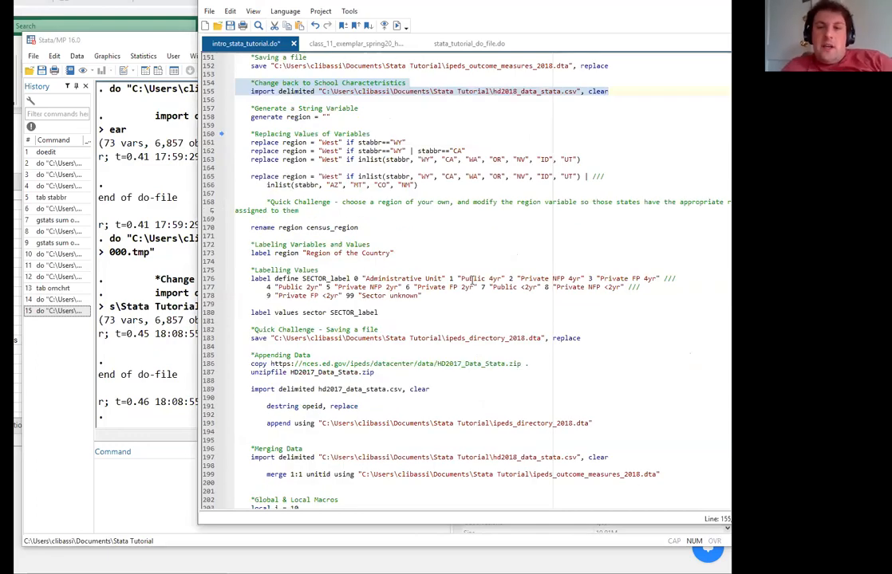
scroll(472, 278, "down", 2)
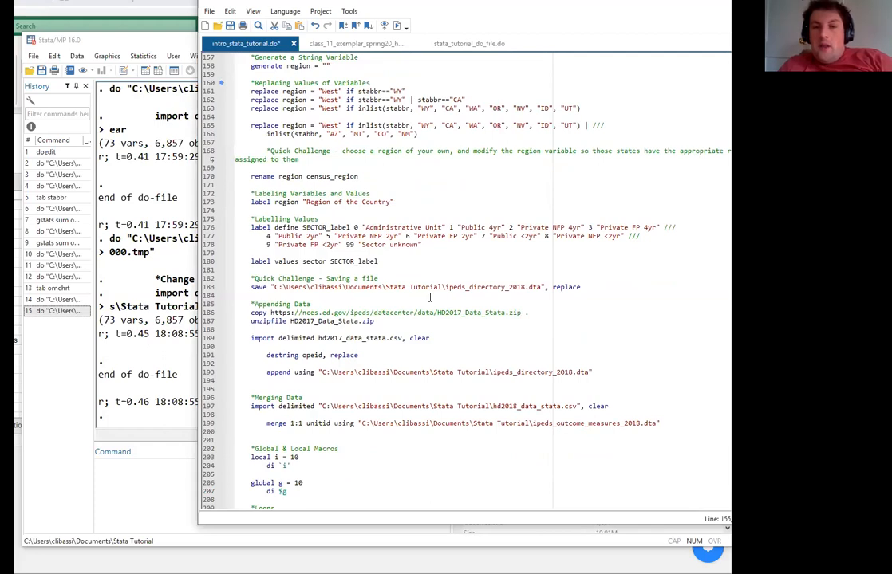
scroll(430, 298, "down", 1)
left_click(367, 236)
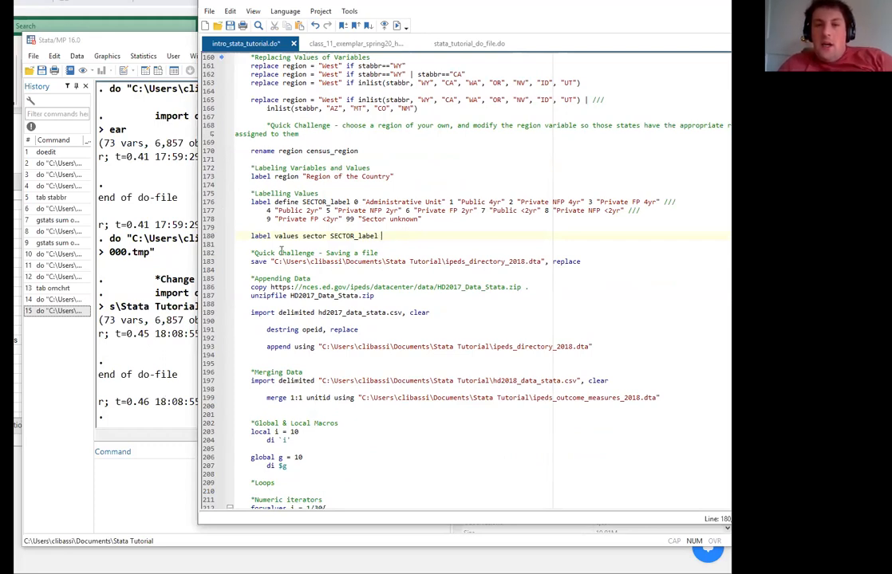
left_click(141, 483)
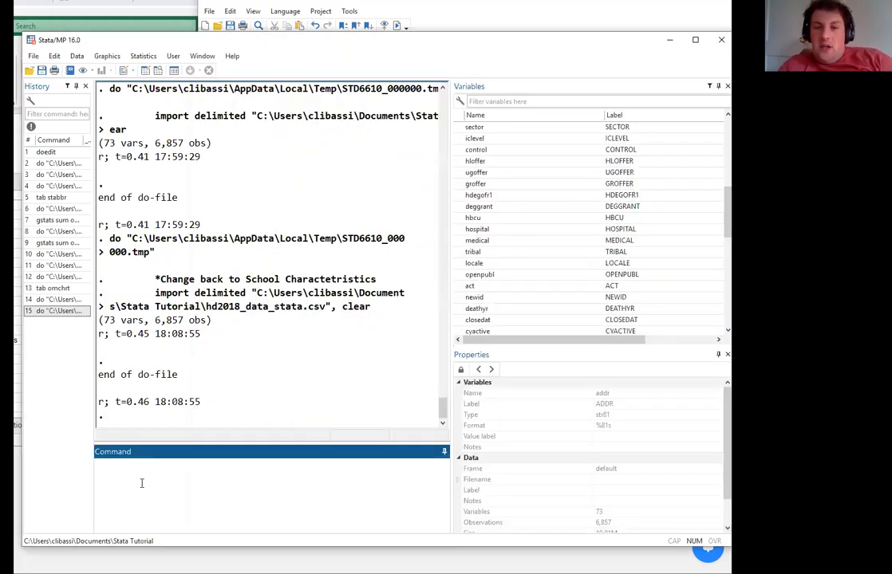
type("tab sector")
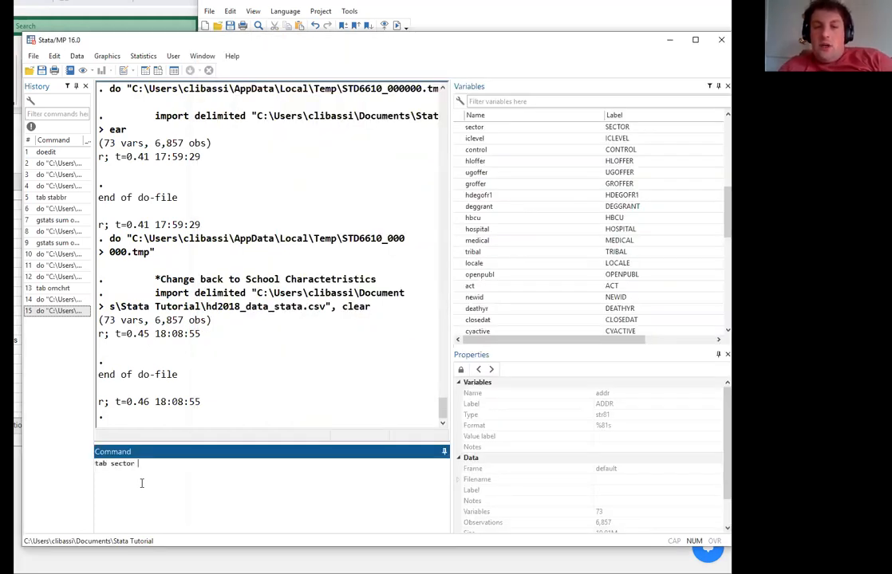
key("Return")
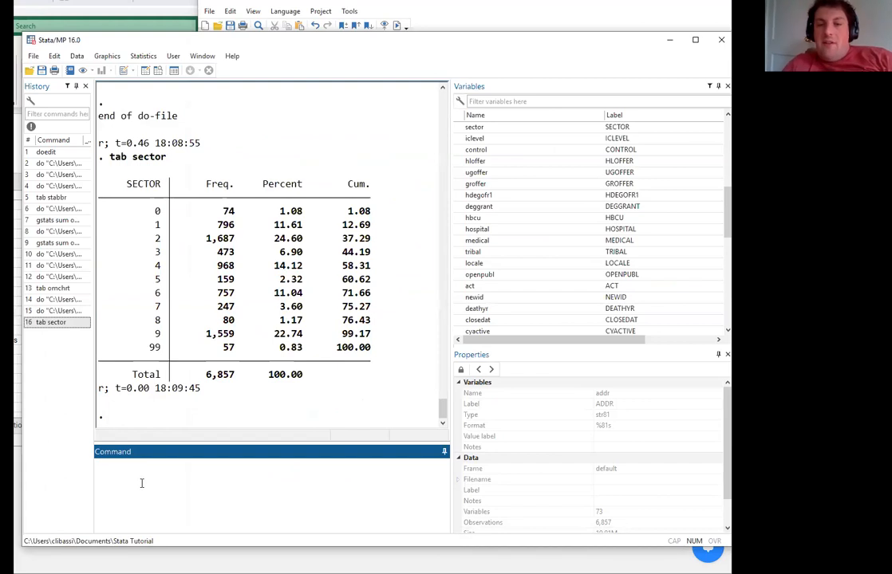
Run the do-file's Labelling Values block to define SECTOR_label for codes 0 to 9 and 99 and apply it to sector
left_click(418, 18)
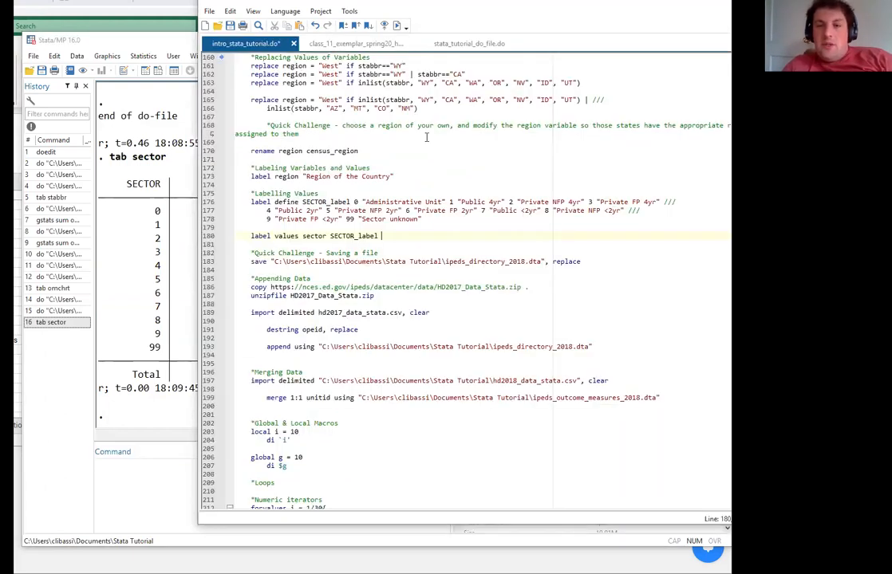
left_click_drag(236, 228, 240, 194)
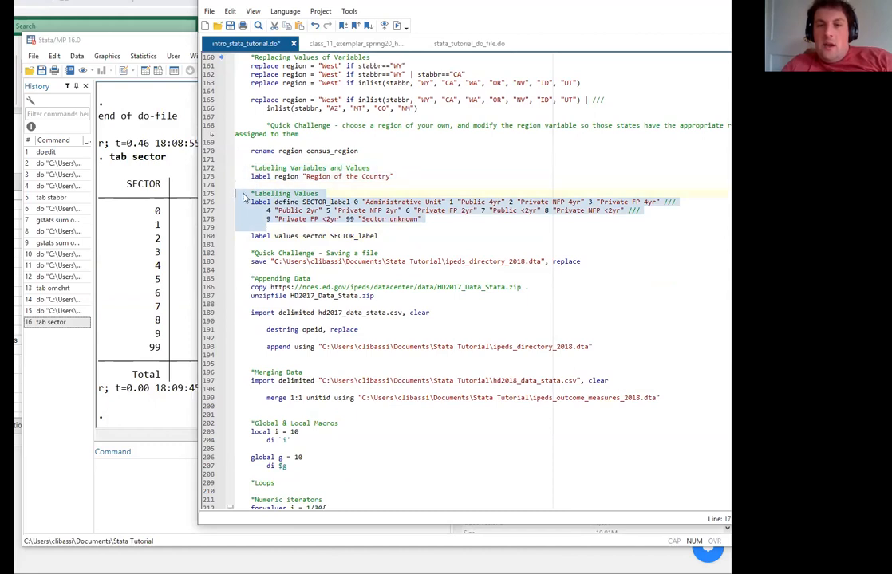
left_click_drag(383, 236, 151, 194)
key("ctrl+d")
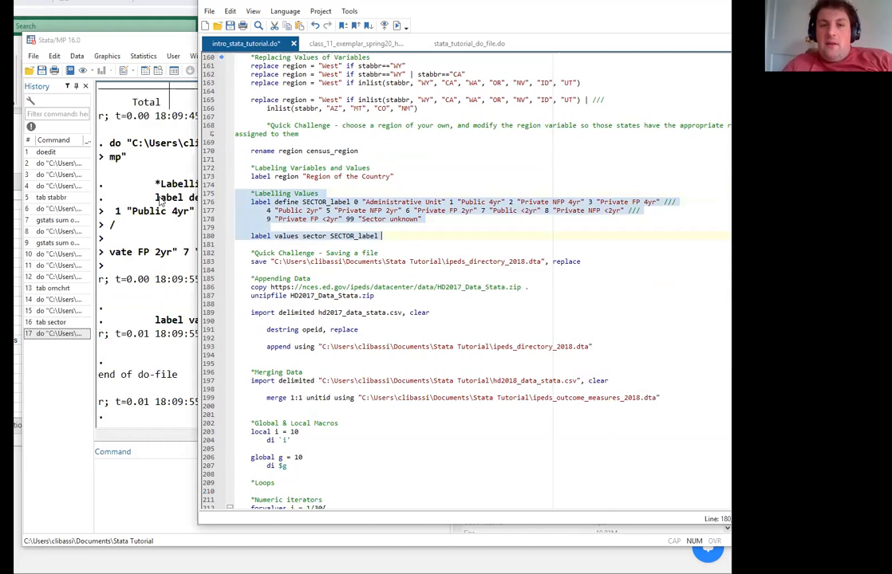
Tabulate the sector variable again to check its value labels
left_click(141, 502)
type("tab sector")
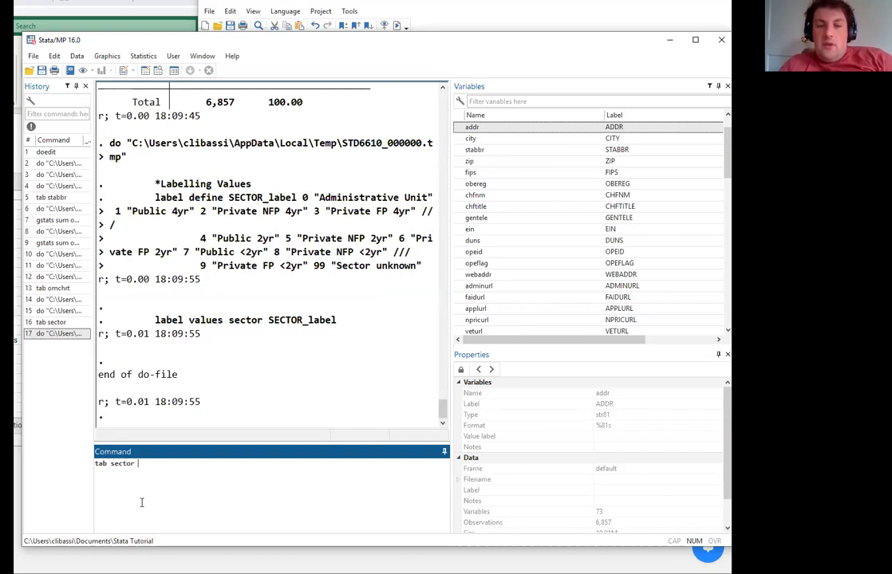
key("Return")
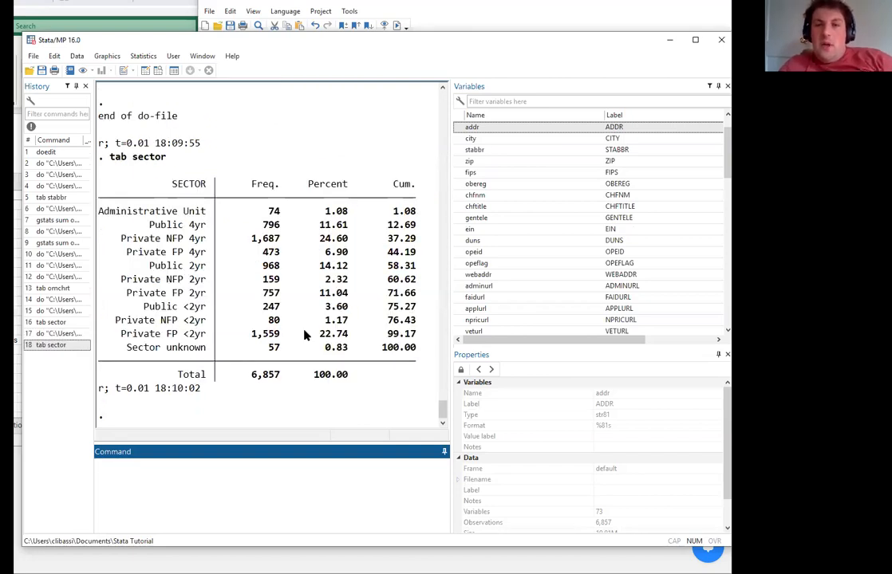
In the do-file, copy the line "keep if omchrt==50" and paste it below the "label values sector SECTOR_label" line
left_click(472, 12)
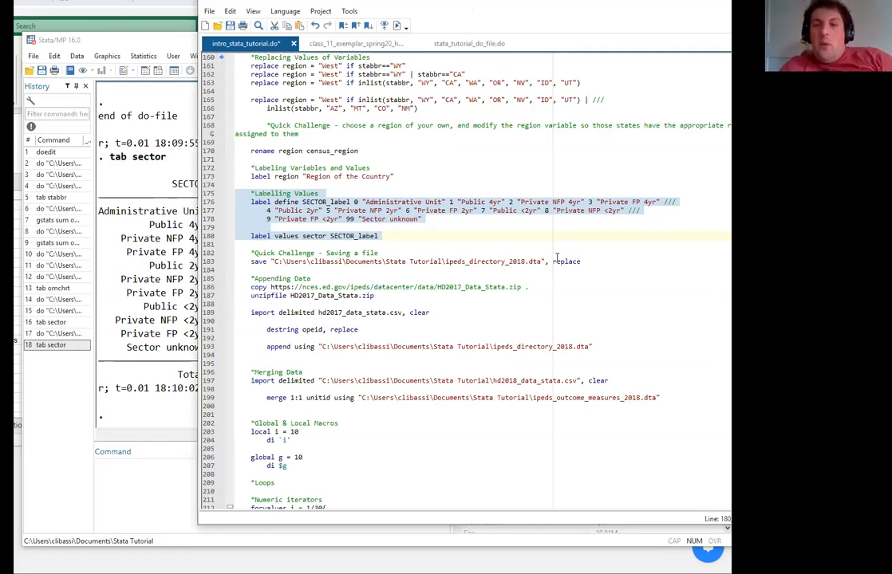
left_click_drag(597, 261, 209, 252)
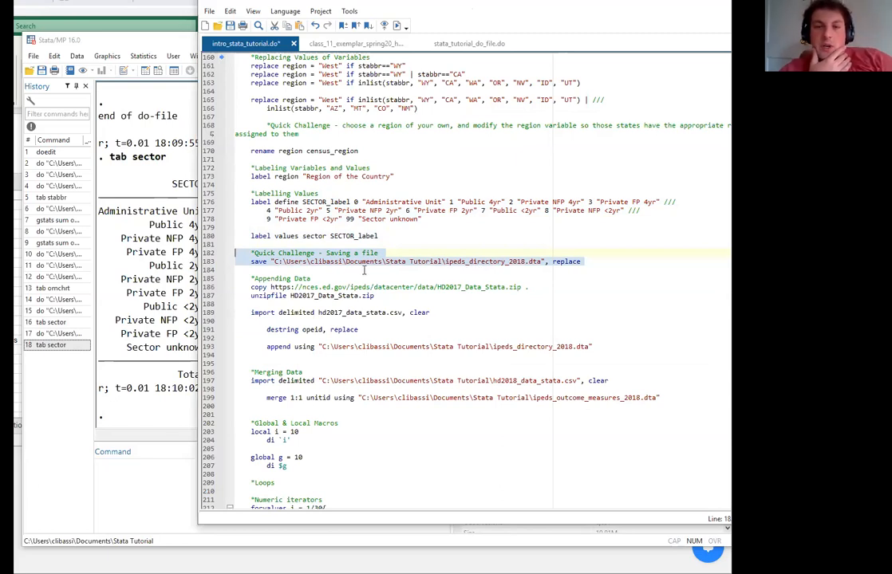
scroll(380, 193, "up", 9)
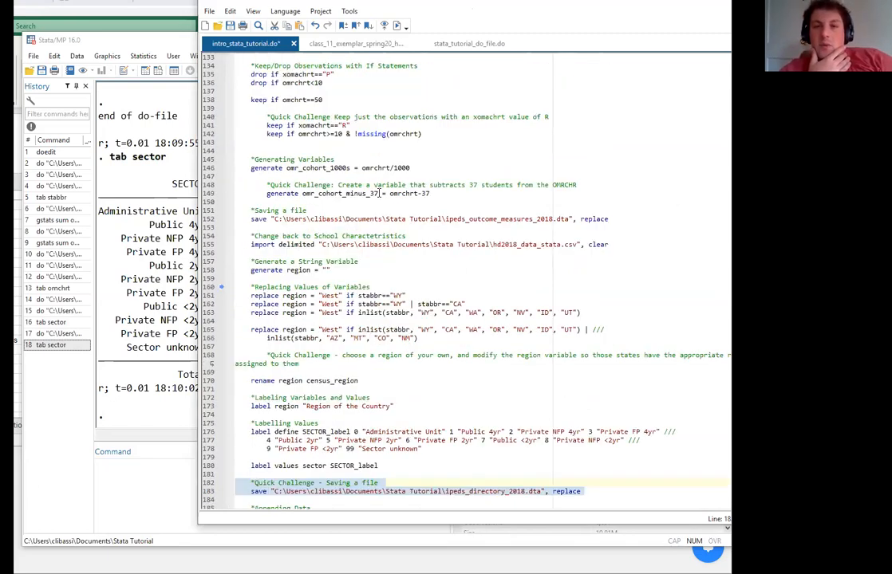
scroll(379, 194, "down", 1)
scroll(380, 193, "up", 1)
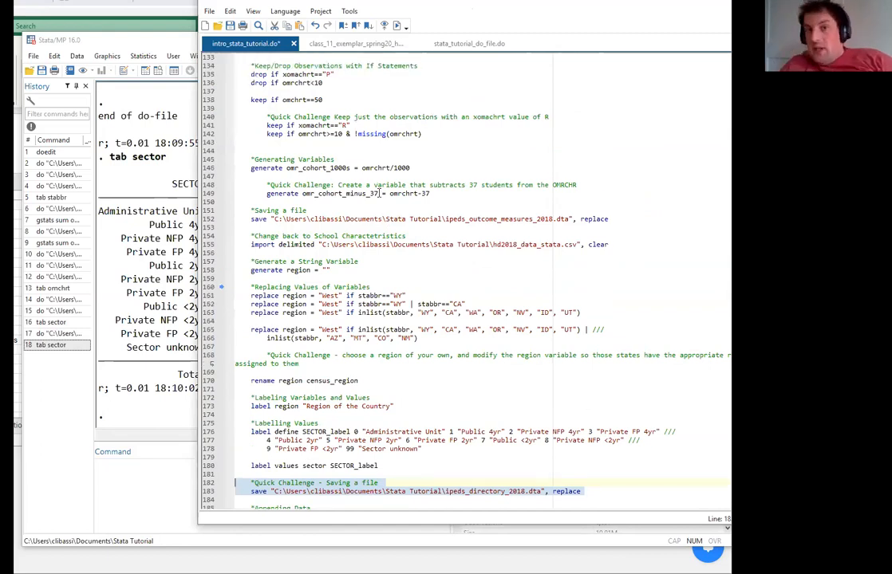
left_click_drag(325, 97, 248, 100)
key("ctrl+c")
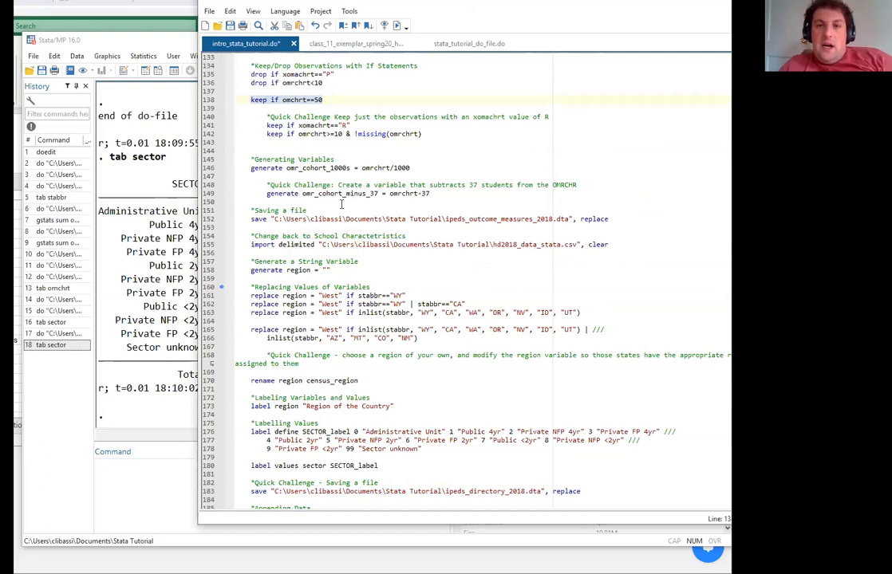
scroll(347, 203, "down", 6)
left_click(401, 313)
key("Return")
key("Return")
key("ctrl+v")
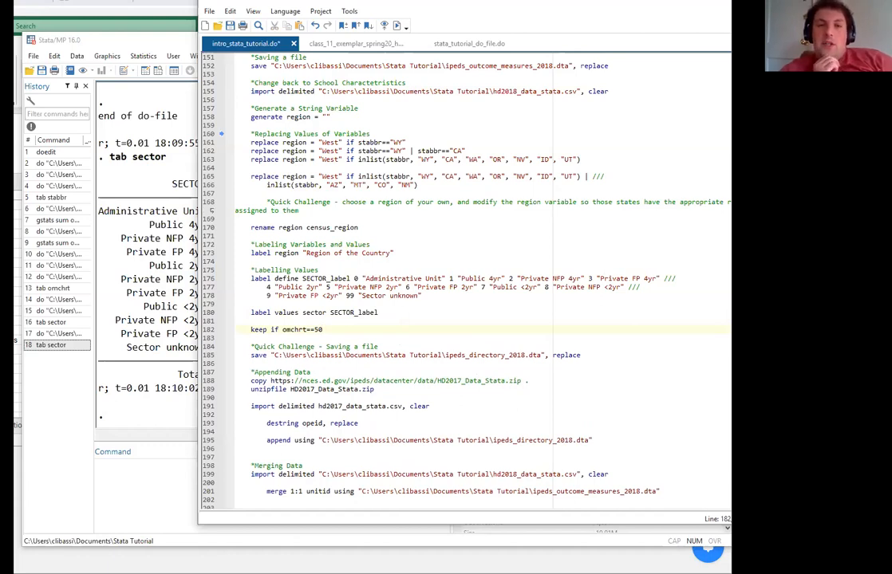
Switch to the om2018.xlsx workbook in Excel and examine the OMCHRT code values and their labels on the Frequencies sheet
left_click_drag(16, 40, 322, 63)
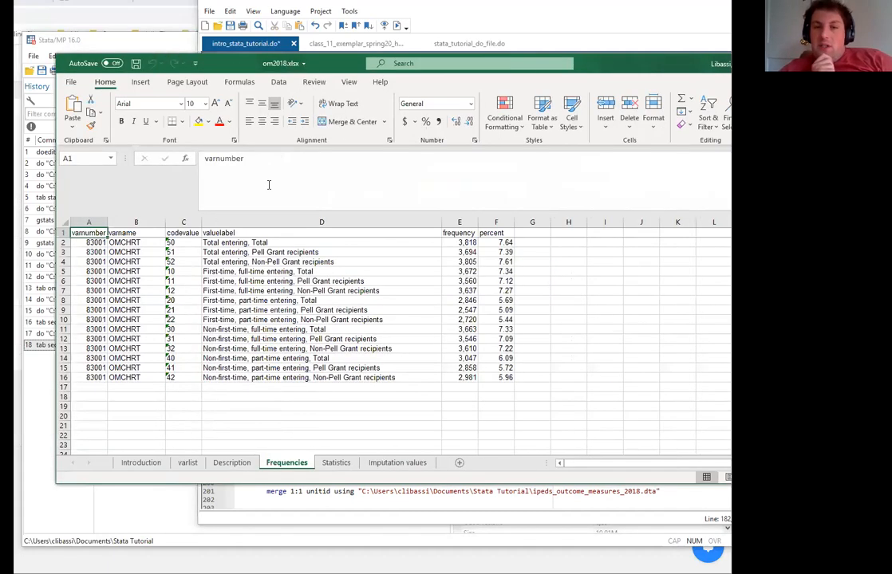
left_click(242, 246)
key("Right")
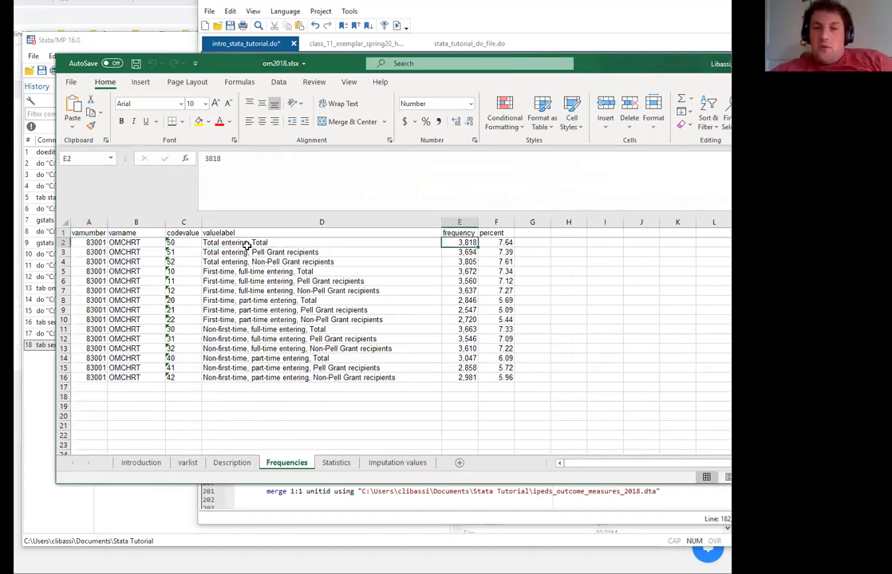
key("Right")
key("Left")
key("Left")
key("Left")
key("Left")
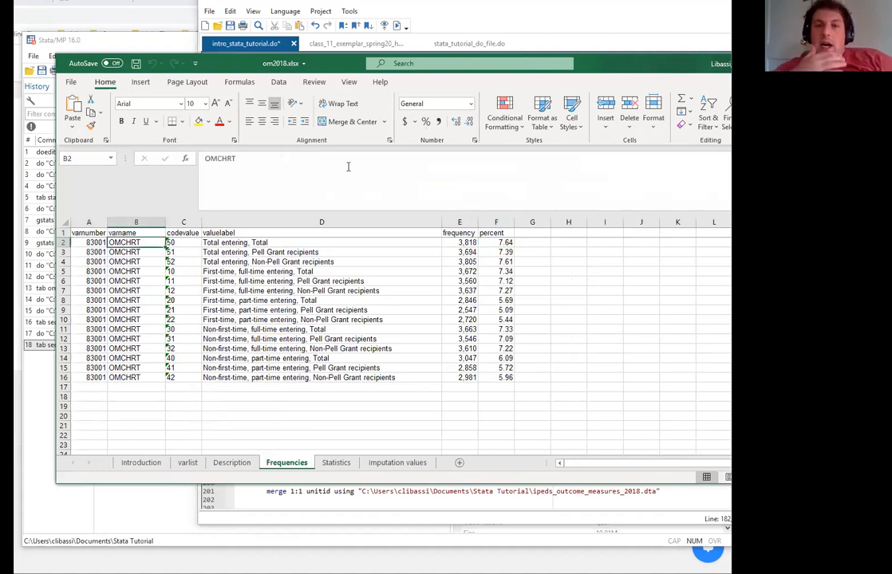
left_click_drag(345, 69, 317, 89)
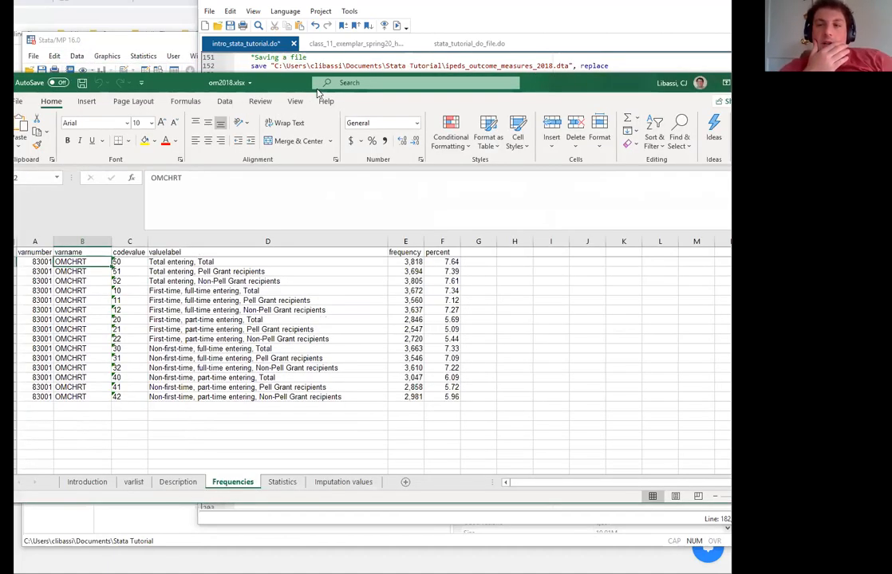
left_click_drag(641, 86, 719, 80)
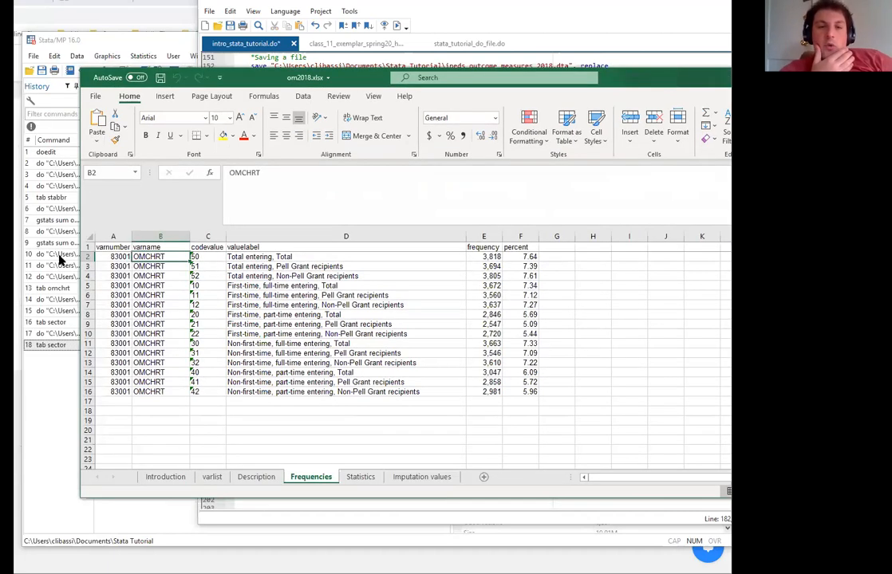
left_click_drag(81, 244, 235, 244)
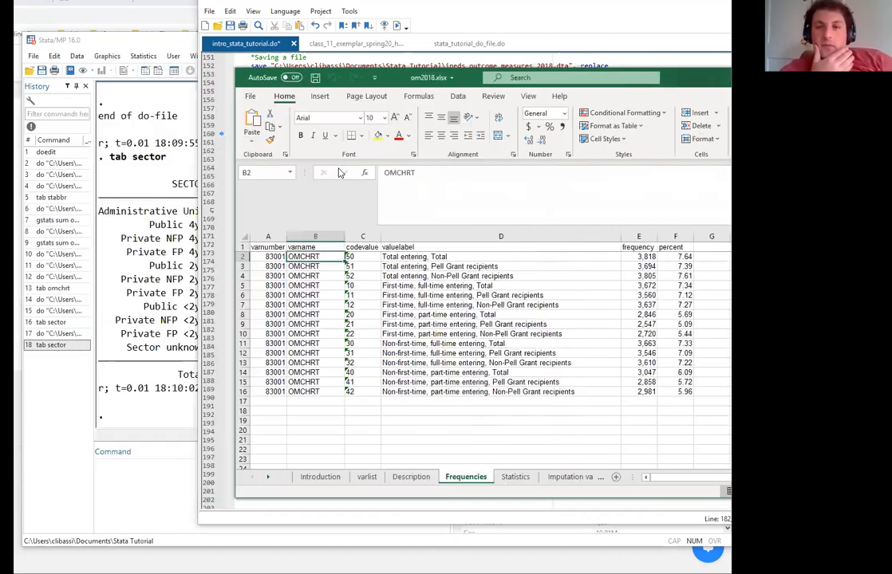
left_click_drag(688, 74, 516, 77)
left_click(661, 78)
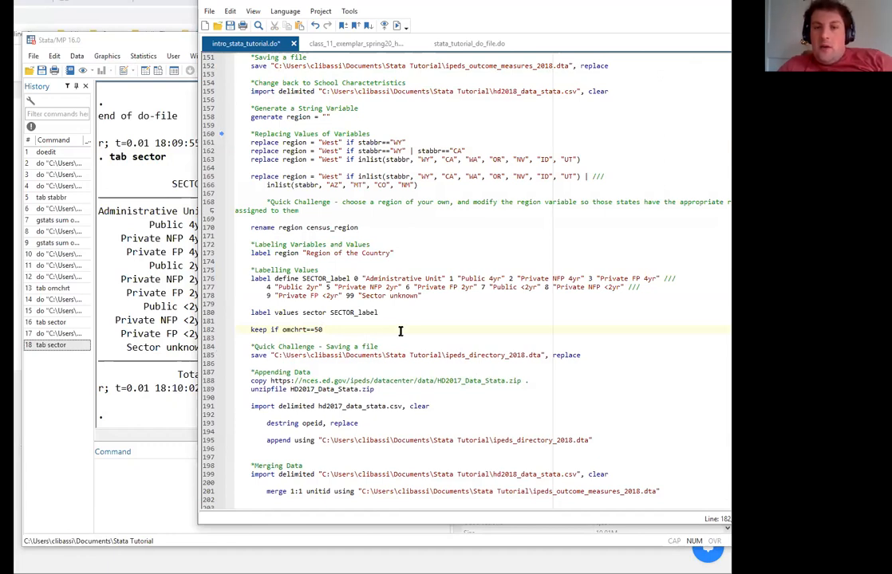
Create a new blank do-file and choose the Stata Tutorial folder in Documents as its save location
left_click_drag(356, 329, 240, 285)
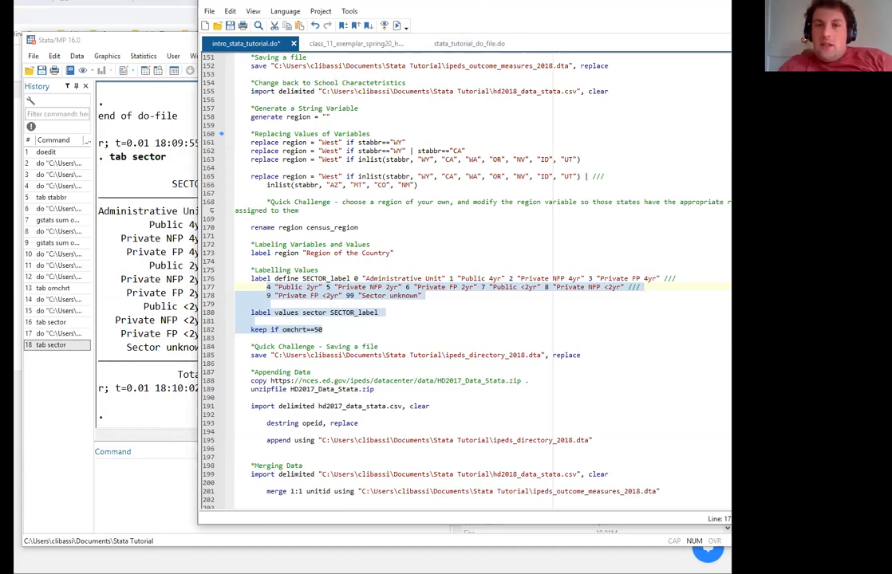
left_click_drag(479, 1, 430, 28)
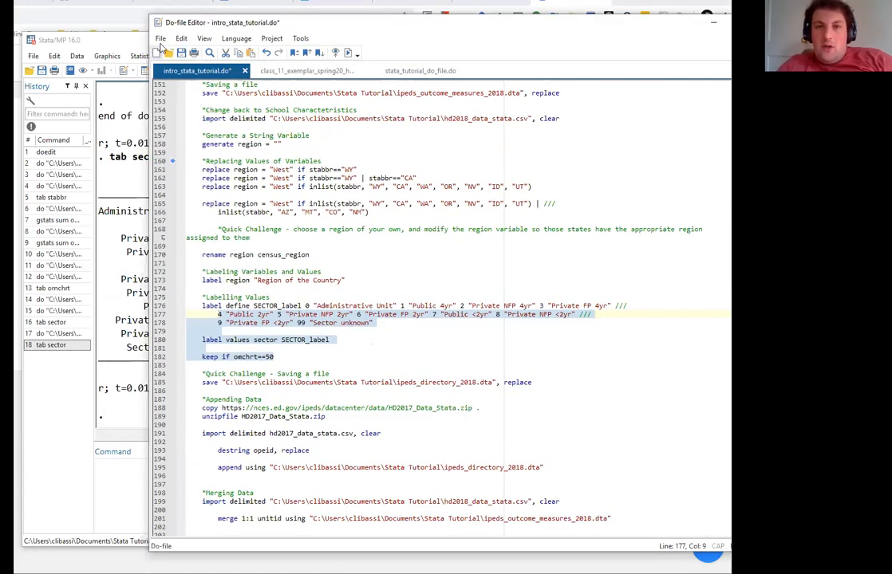
key("ctrl+n")
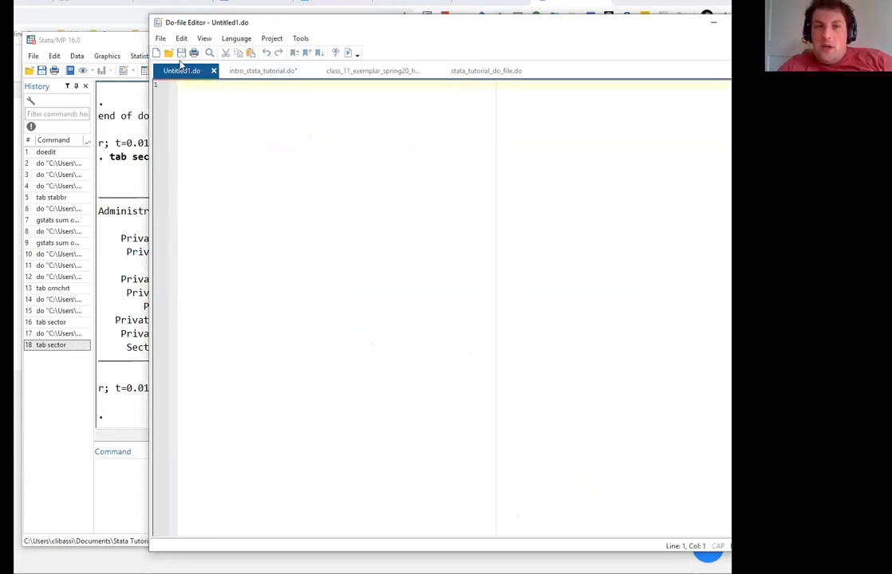
left_click(162, 42)
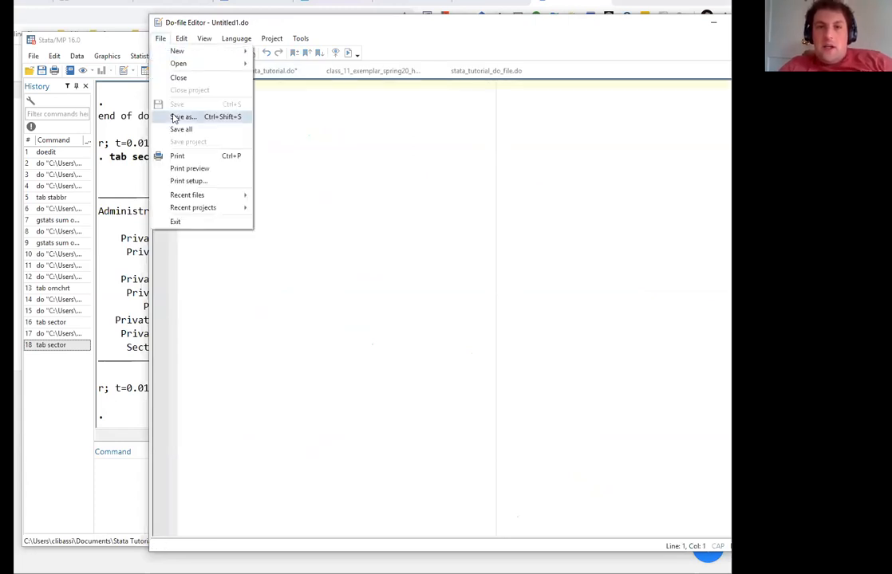
left_click(174, 117)
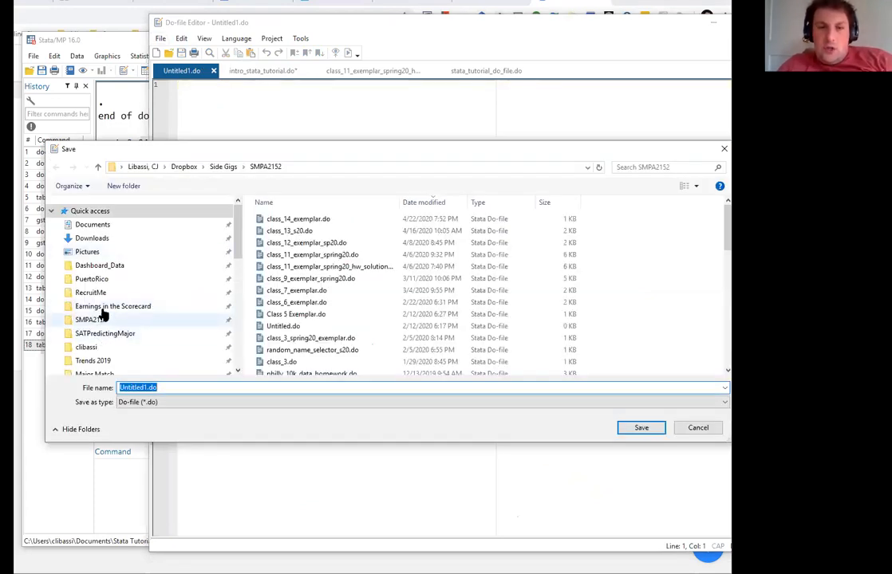
scroll(103, 302, "down", 3)
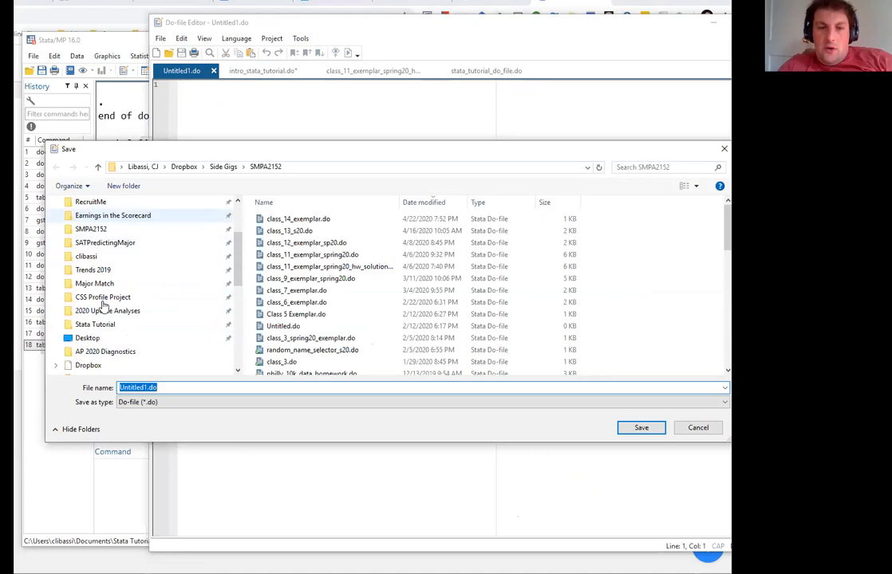
left_click(96, 325)
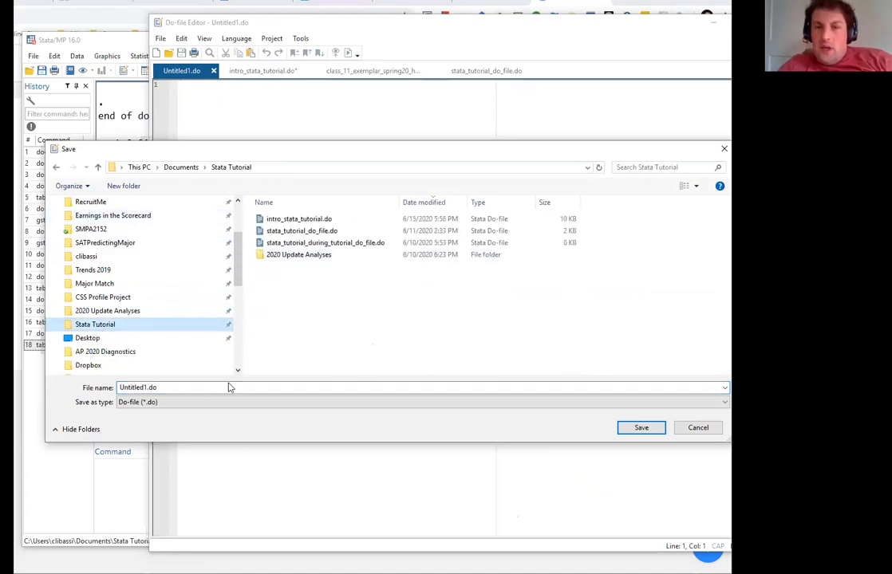
Save the new do-file under the name intro_stata_tutorial_day_2
left_click(174, 388)
type("i")
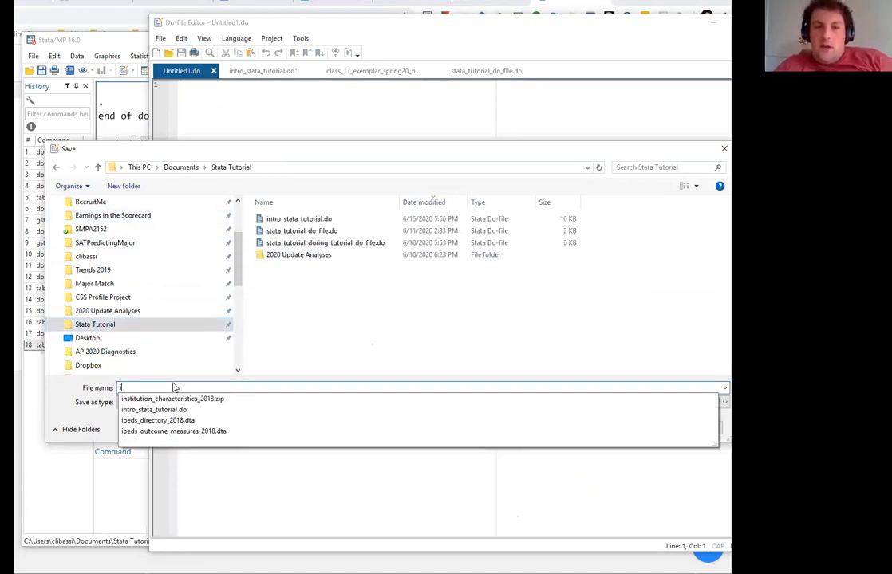
type("ntro_sta")
key("Down")
key("BackSpace")
key("BackSpace")
type("_v")
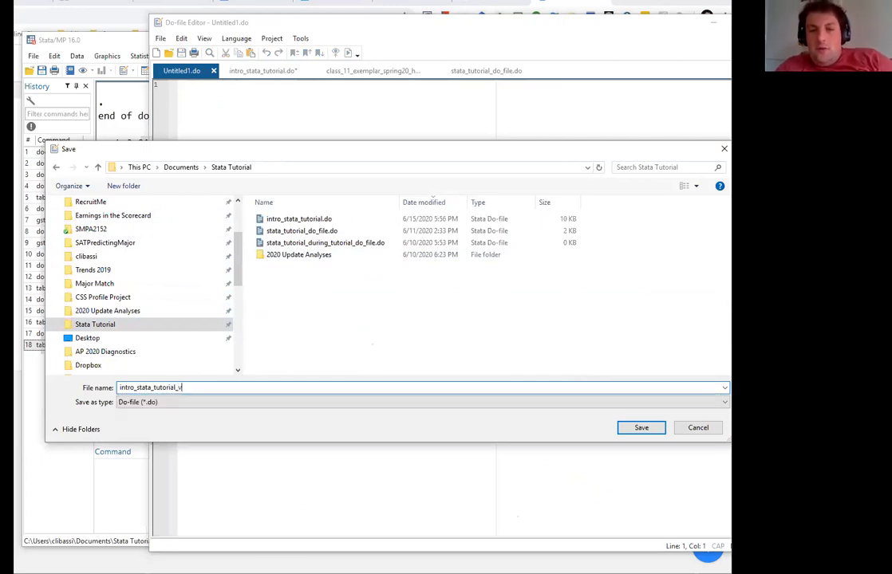
type("2")
key("BackSpace")
key("BackSpace")
type("day_2")
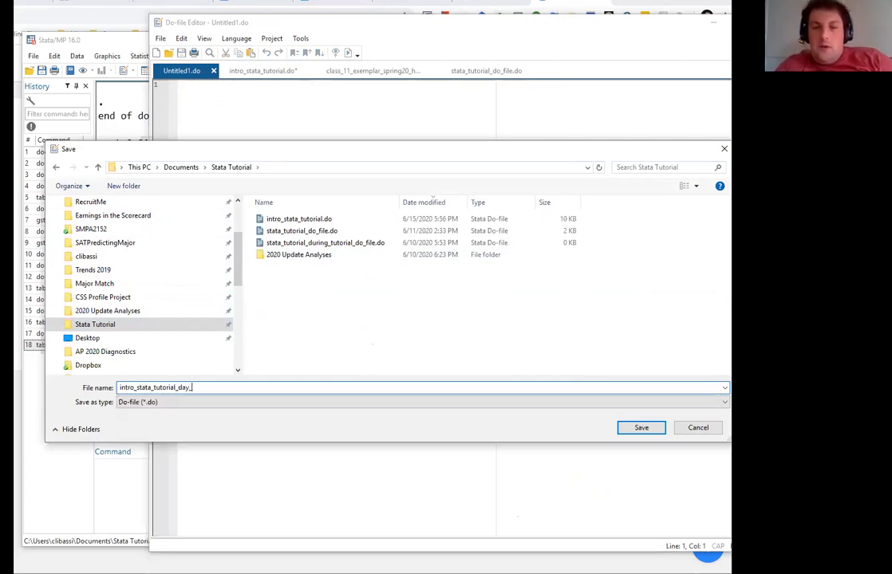
key("Return")
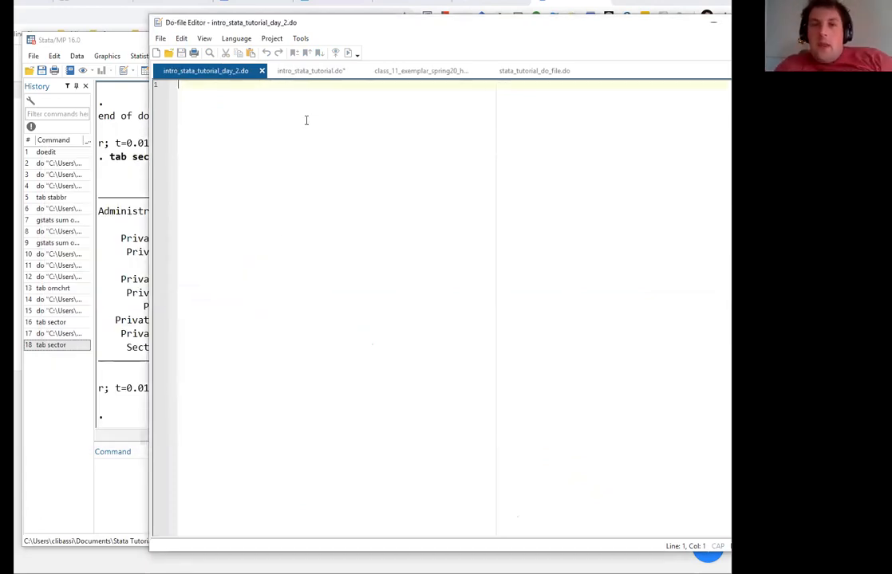
Copy the "Change back to School Charactetristics" comment and its import command from intro_stata_tutorial.do
left_click(311, 71)
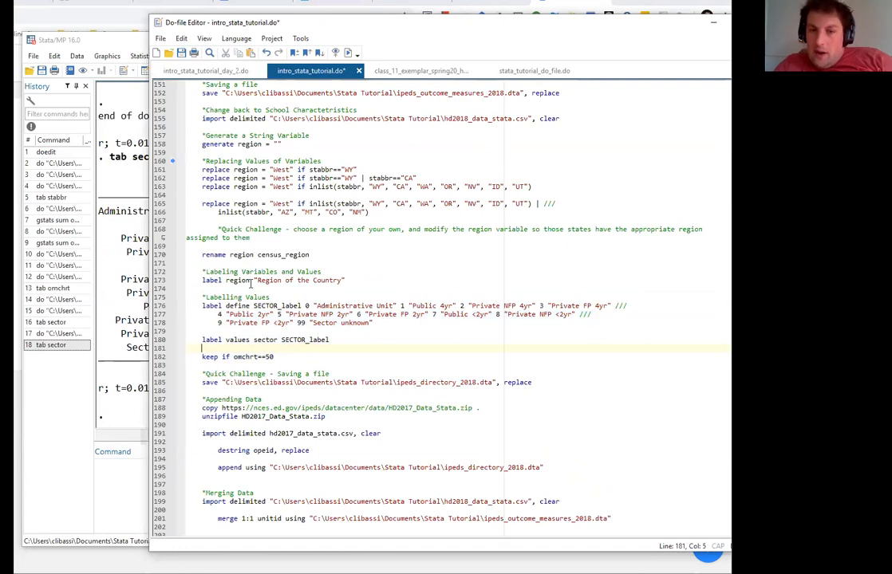
scroll(252, 283, "up", 3)
left_click_drag(194, 186, 225, 203)
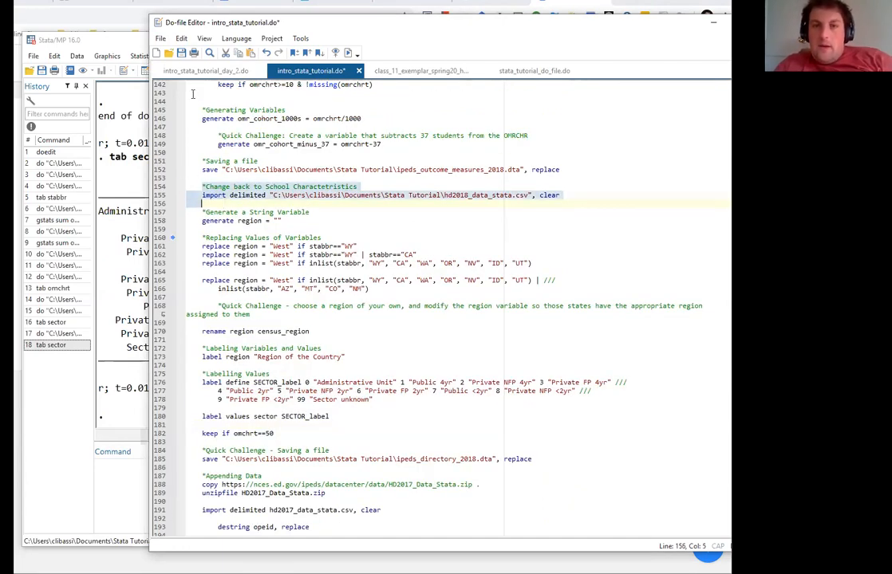
Add header comments to intro_stata_tutorial_day_2.do with the author's name, "Stata Tutorial Day 2" and the date 6/15/2020
left_click(170, 71)
key("Return")
key("Tab")
type("*CJ Libassi")
key("Return")
type("*Stata Tutorial Day 2")
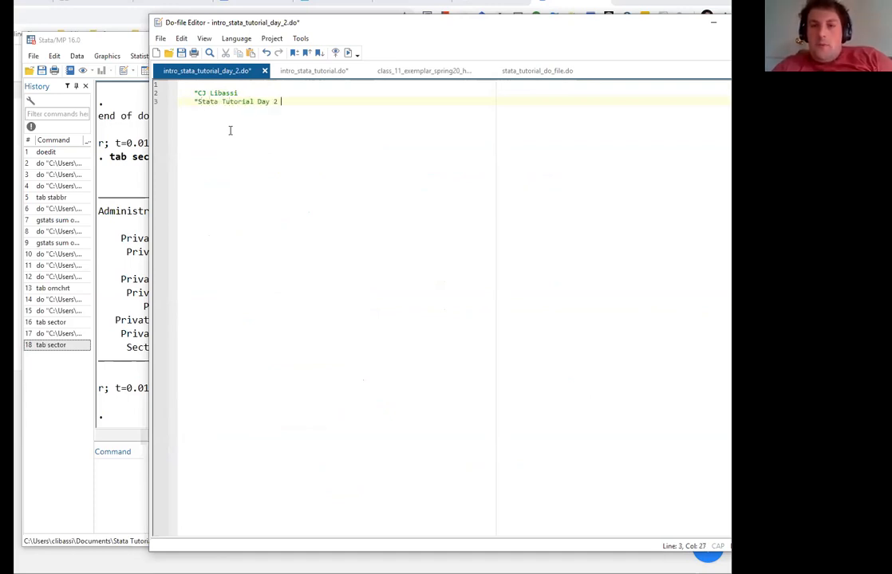
key("Return")
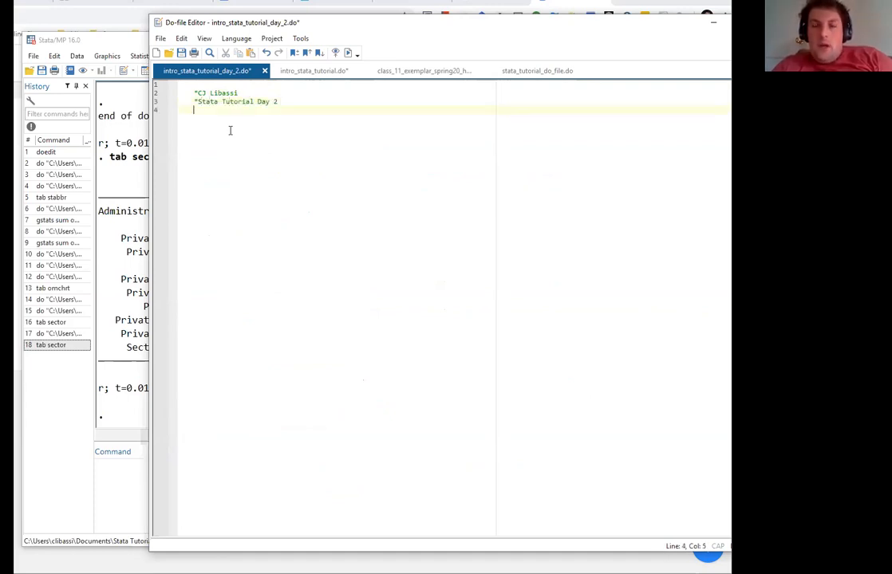
type("*d")
type("/15")
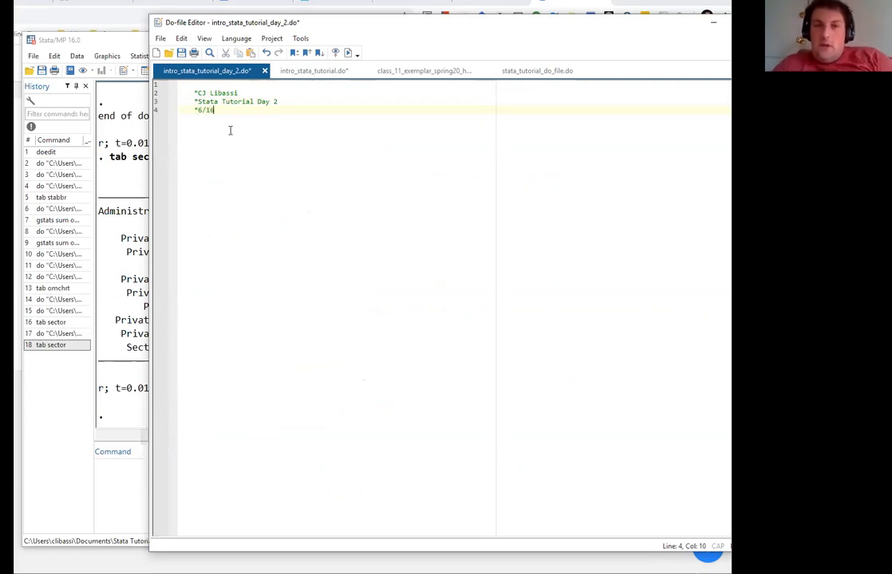
type("/202")
type("20")
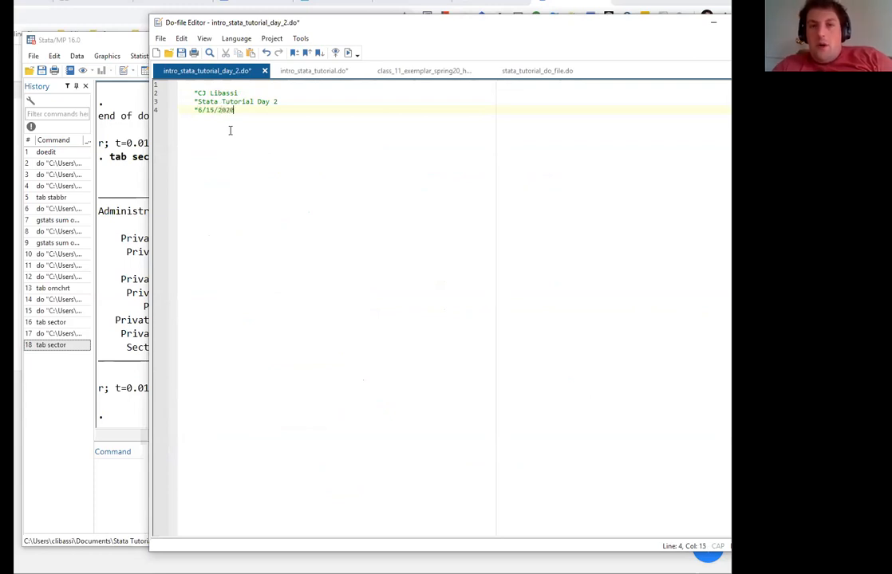
key("Return")
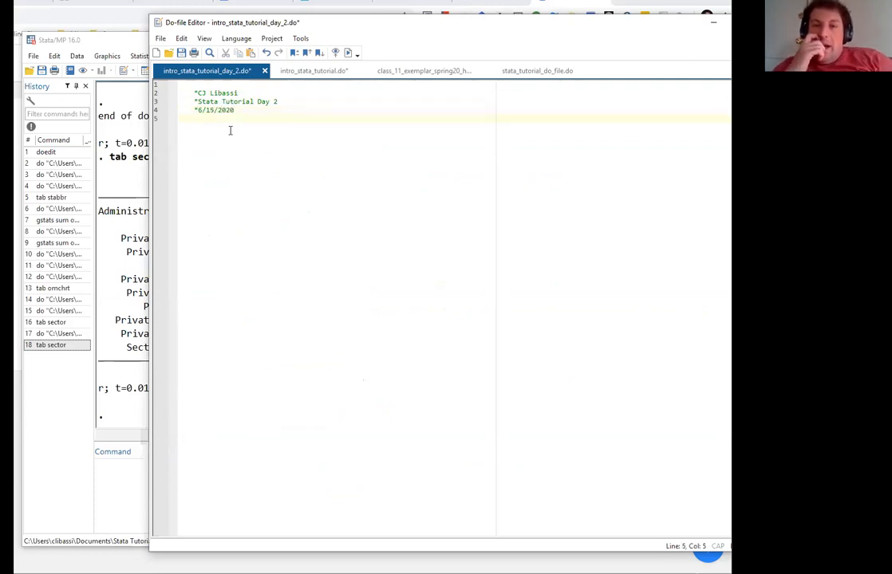
key("ctrl+s")
Add the commands "clear all" and "set more off" below the header comments and save the do-file
type("clear all")
key("Return")
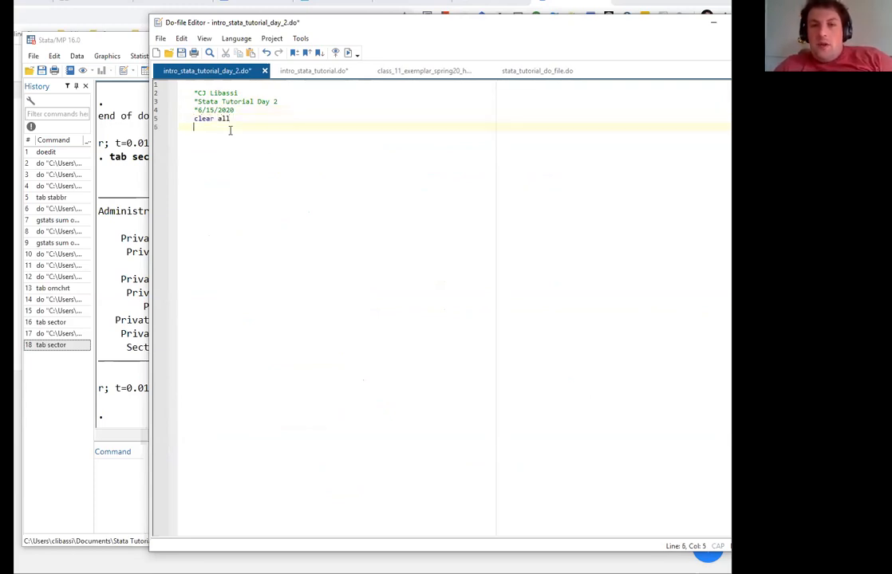
type("set more off")
key("Return")
key("Return")
key("ctrl+s")
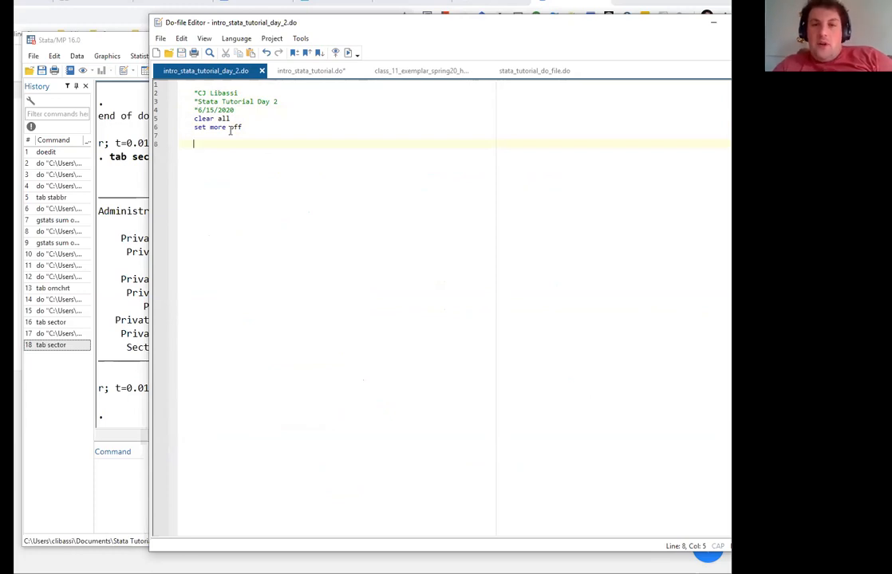
Paste the copied import command, change its comment to "*Import School Characteristics", and run all the lines of the do-file
type("*")
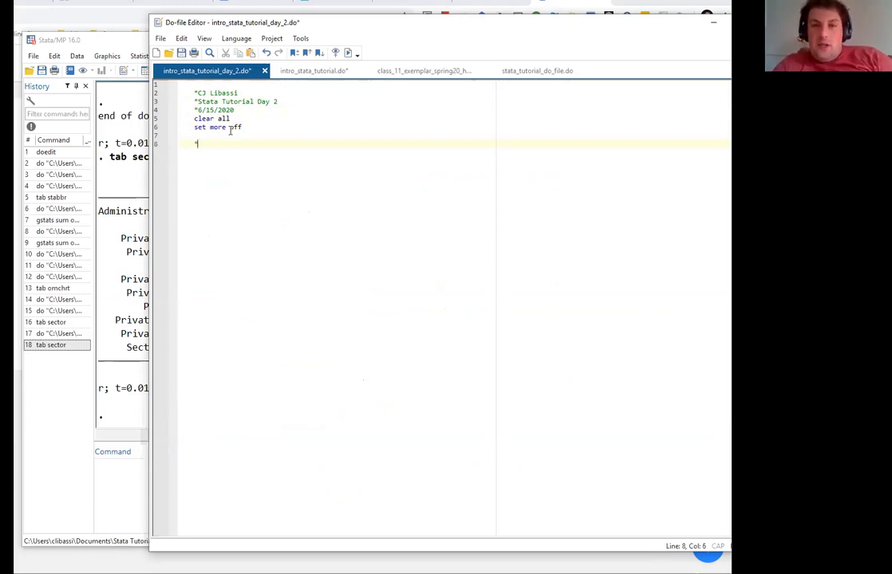
type("*Change back to School Charactetristics import delimited \"C:\\Users\\clibassi\\Documents\\Stata Tutorial\\hd2018_data_stata.csv\", clear")
left_click(359, 143)
left_click(210, 152)
left_click_drag(209, 152, 201, 145)
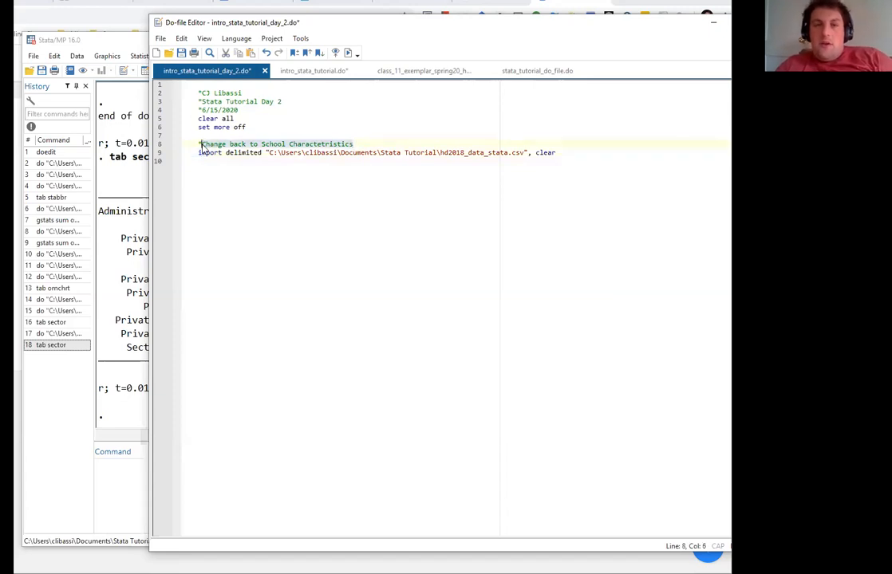
type("Import School Characteristics")
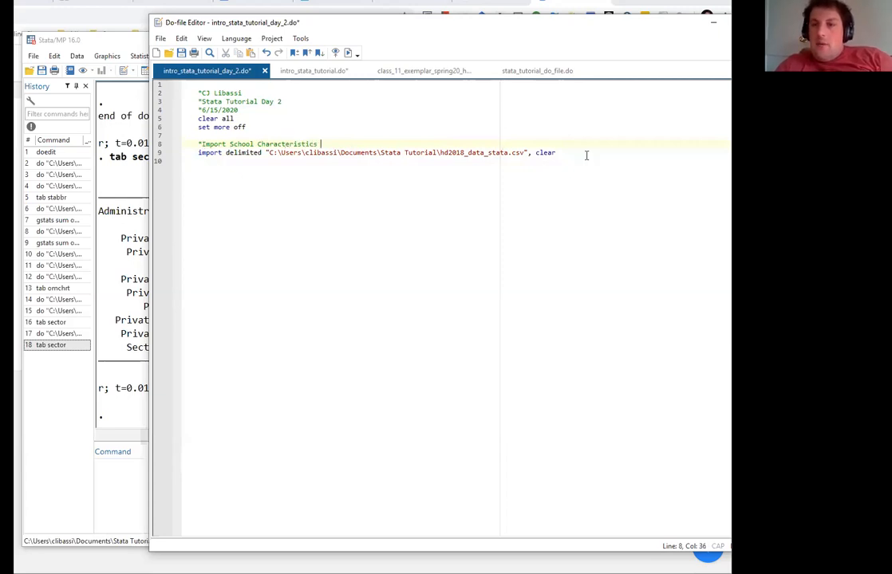
left_click_drag(596, 151, 146, 70)
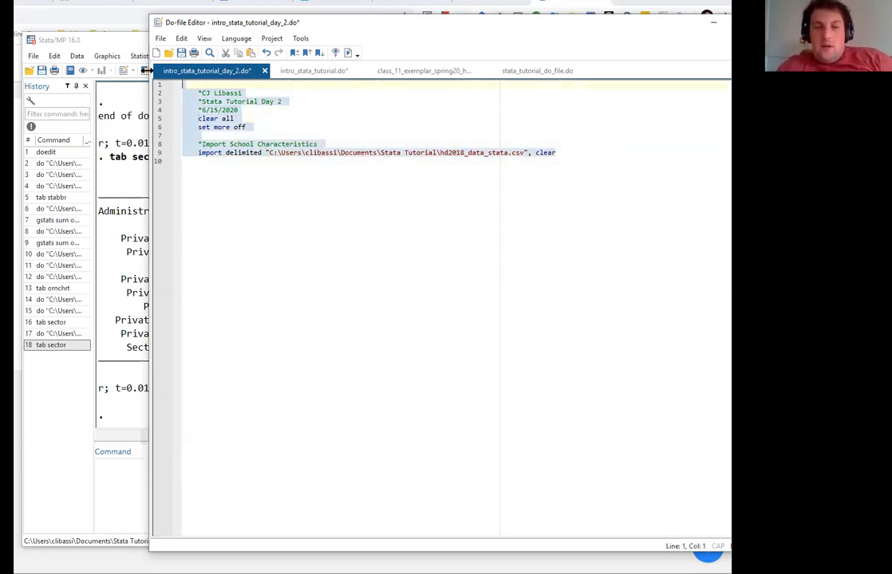
key("ctrl+d")
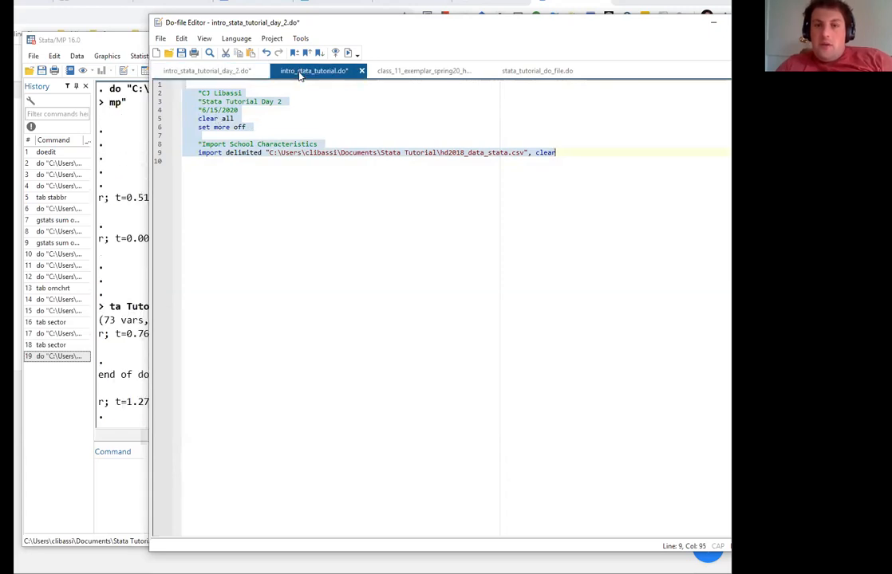
Copy the lines from "*Labelling Values" through "keep if omchrt==50" in intro_stata_tutorial.do to the end of intro_stata_tutorial_day_2.do
left_click(300, 74)
scroll(249, 228, "down", 2)
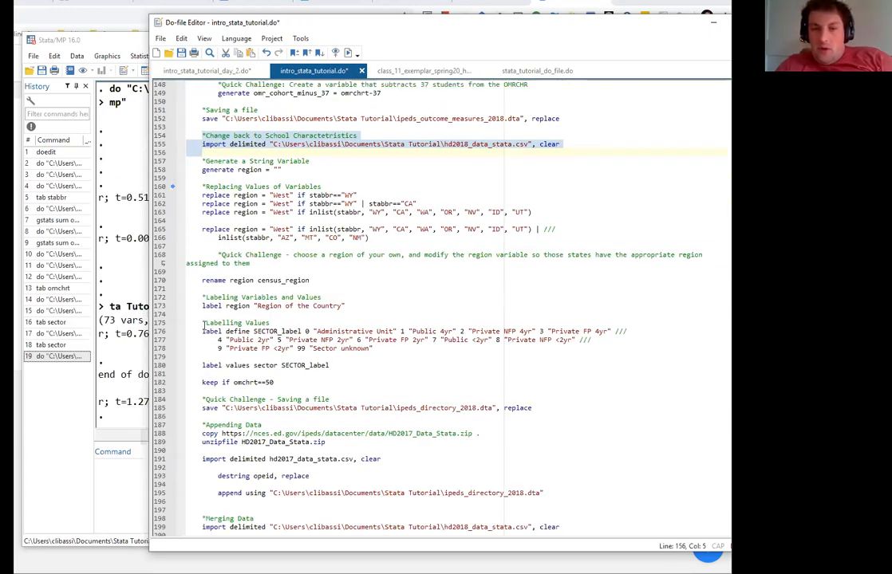
left_click_drag(197, 321, 301, 385)
key("ctrl+c")
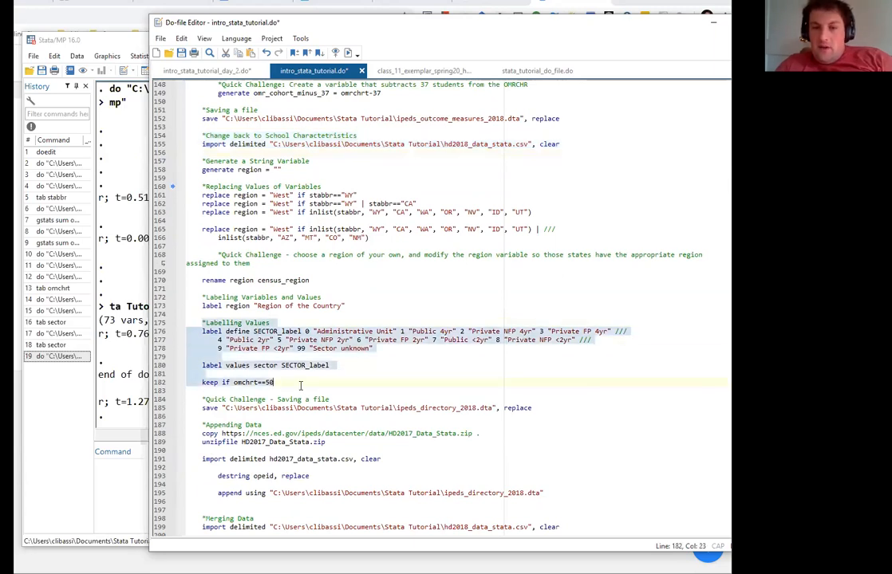
left_click(209, 74)
key("ctrl+v")
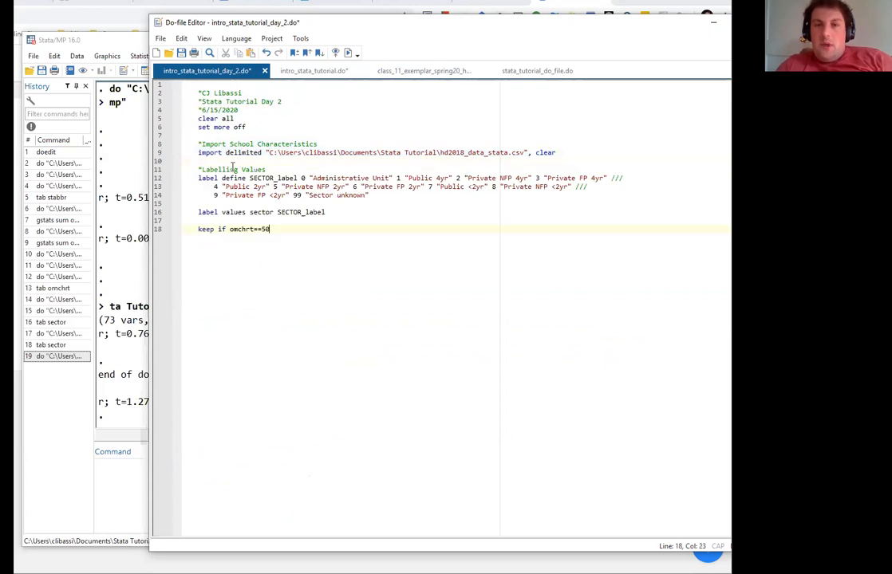
Add the comment "*Keep just total values" above the keep command and save the do-file
left_click(209, 212)
key("Return")
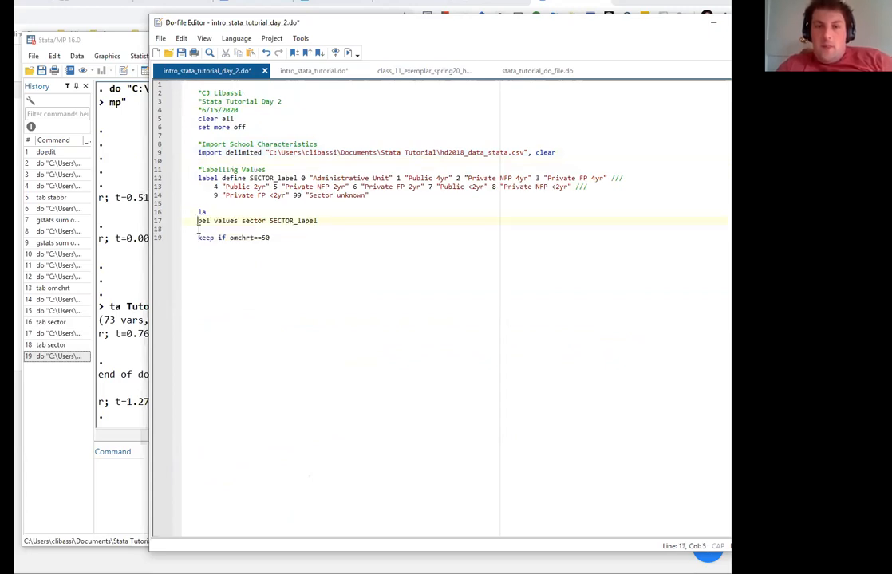
key("BackSpace")
left_click(200, 229)
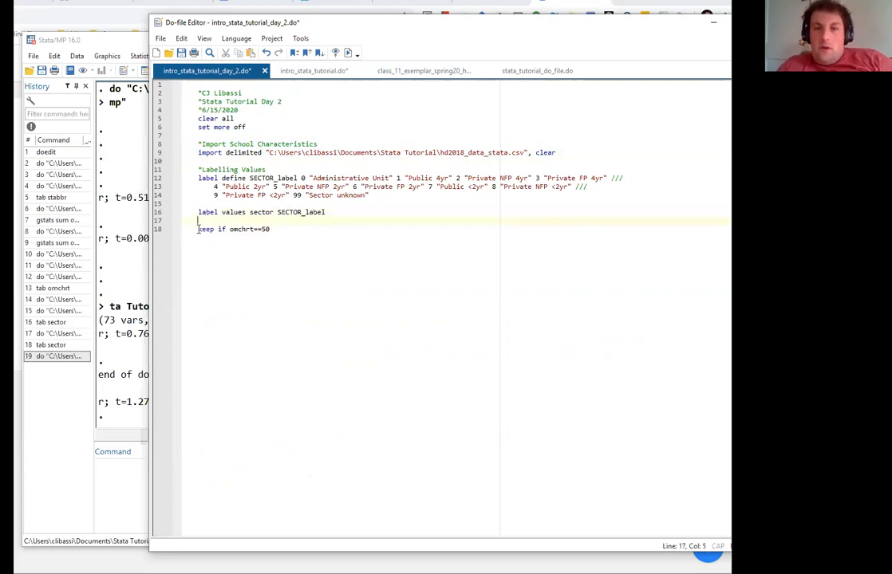
key("Return")
type("*Keep just ")
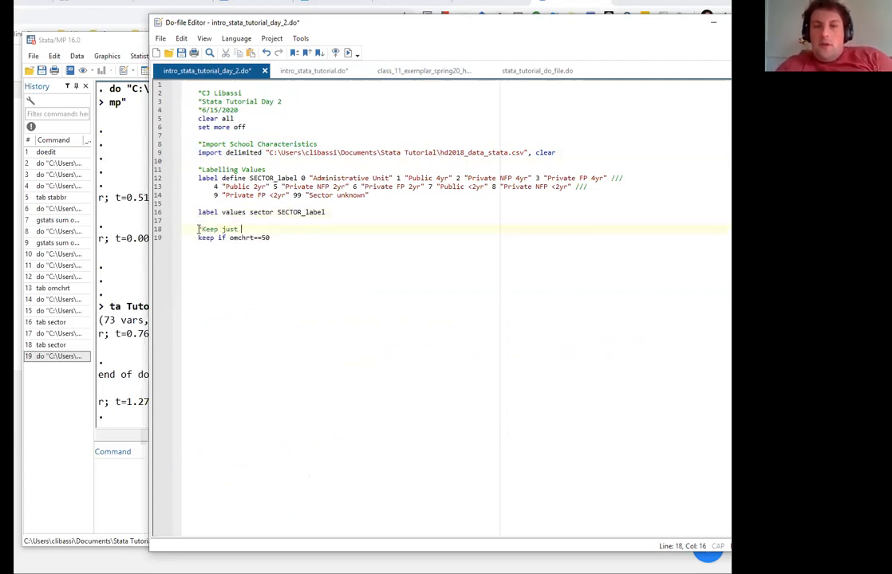
type("total values")
key("ctrl+s")
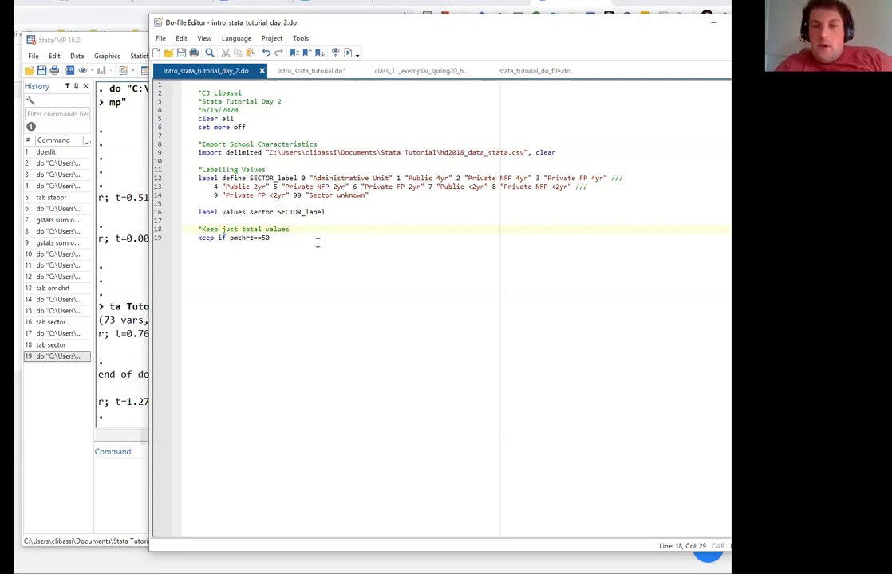
Delete the "*Keep just total values" comment and the "keep if omchrt==50" command from the end of the do-file
left_click_drag(300, 242, 175, 237)
key("BackSpace")
key("BackSpace")
key("BackSpace")
key("BackSpace")
key("BackSpace")
key("BackSpace")
key("BackSpace")
key("BackSpace")
key("BackSpace")
key("BackSpace")
key("BackSpace")
key("BackSpace")
key("BackSpace")
key("BackSpace")
key("BackSpace")
key("BackSpace")
key("BackSpace")
key("BackSpace")
key("BackSpace")
key("BackSpace")
key("BackSpace")
key("BackSpace")
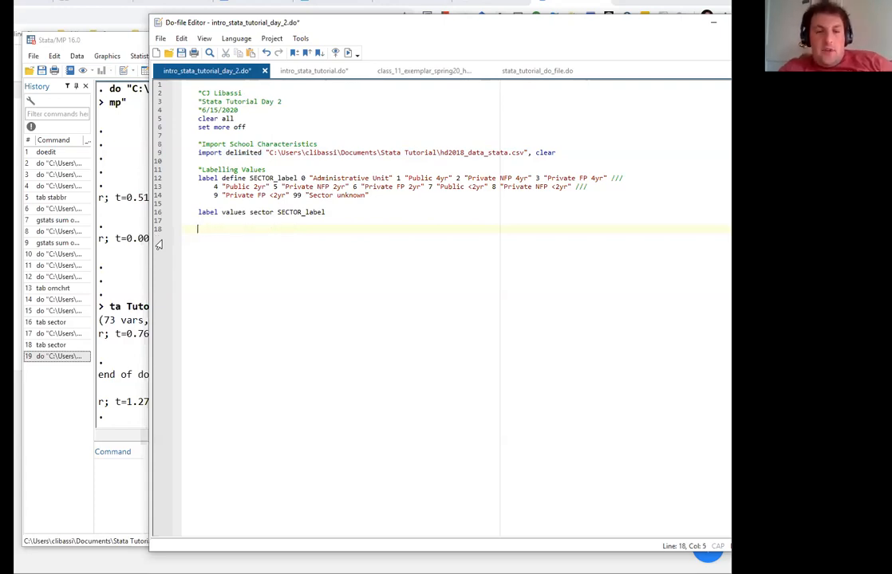
Run the do-file from the header comments through the "label values sector SECTOR_label" command
left_click_drag(322, 226, 68, 93)
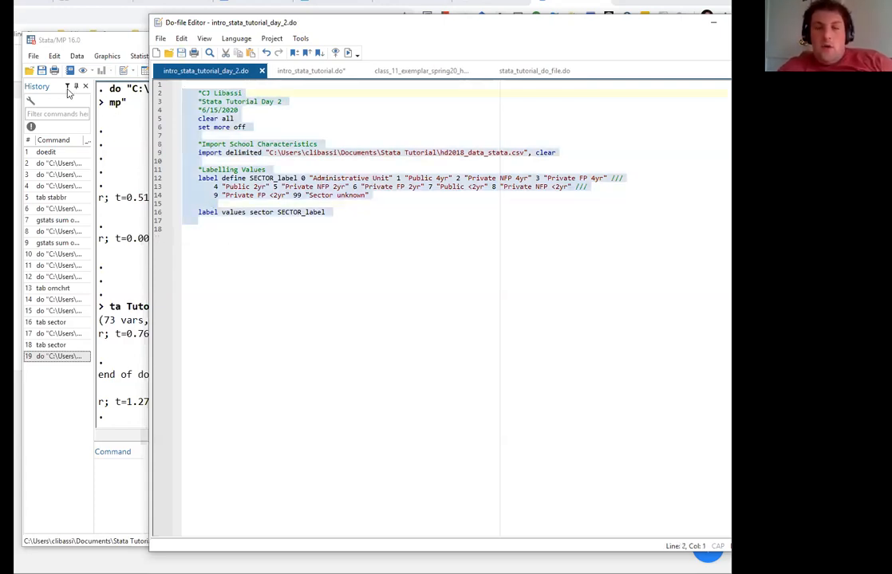
key("ctrl+d")
left_click(229, 247)
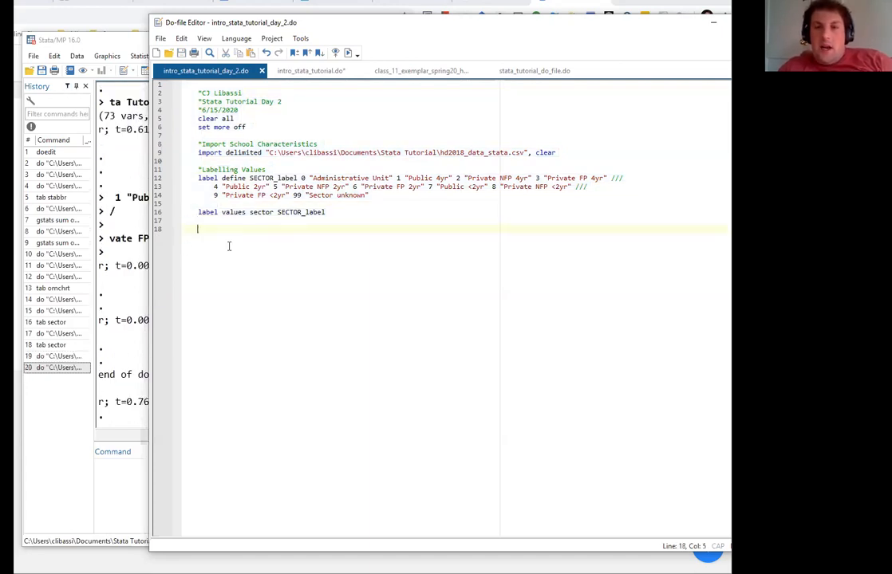
Copy the save command for ipeds_directory_2018.dta from intro_stata_tutorial.do to the end of intro_stata_tutorial_day_2.do
left_click(310, 70)
scroll(290, 391, "down", 1)
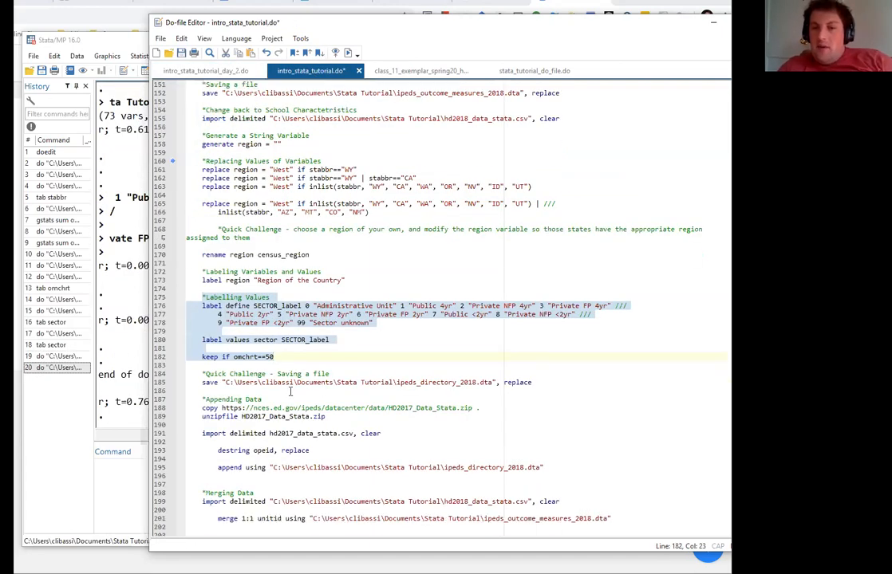
left_click_drag(532, 383, 194, 382)
key("ctrl+c")
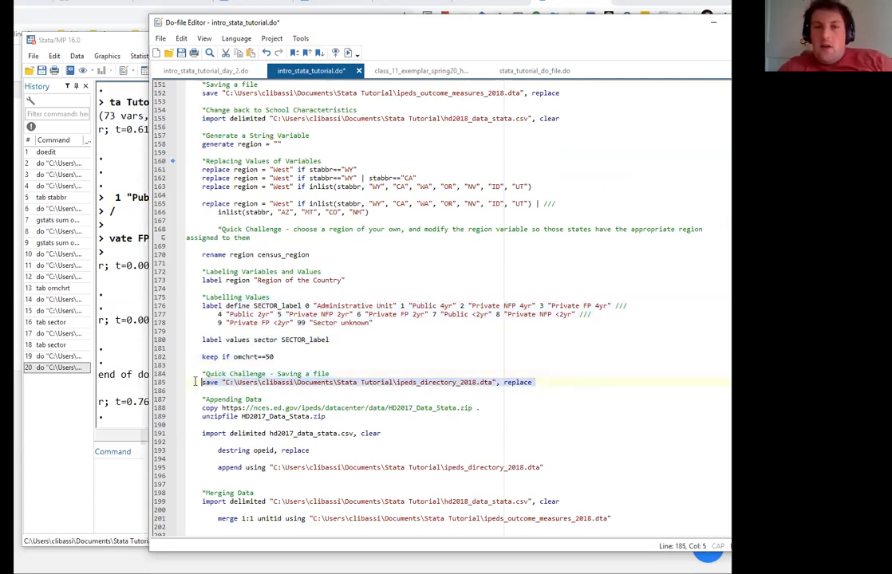
left_click(198, 73)
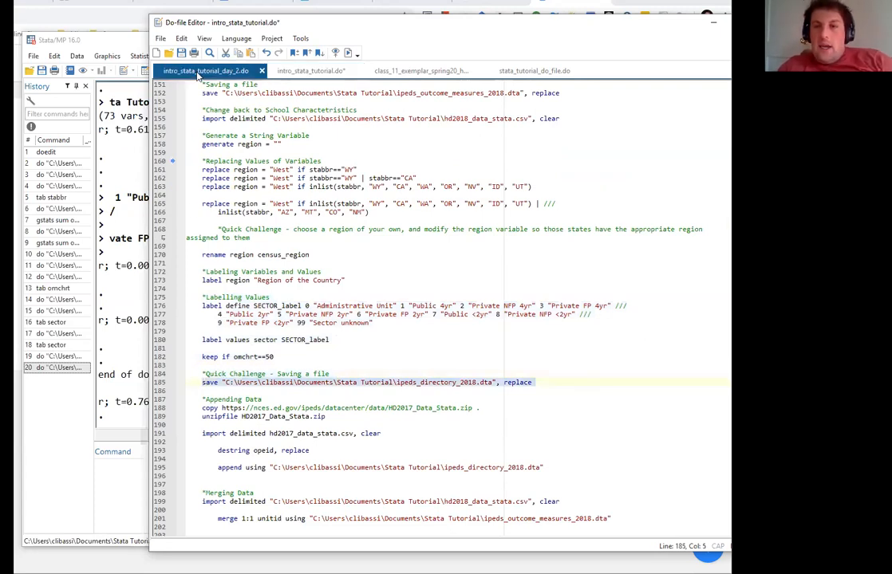
key("ctrl+v")
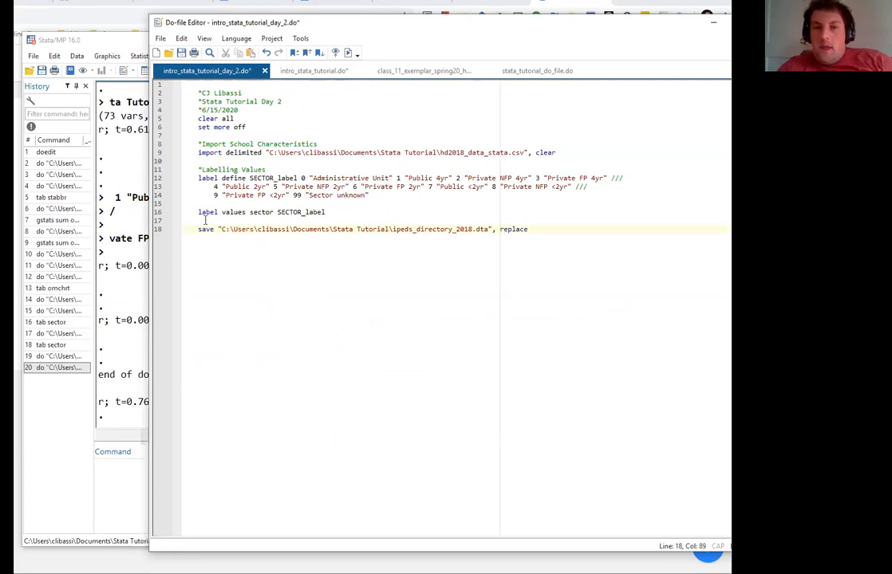
Add the comment "*Stata" above the save command and save the do-file
left_click(205, 221)
key("Return")
type("*Stat")
key("BackSpace")
key("BackSpace")
type("tata")
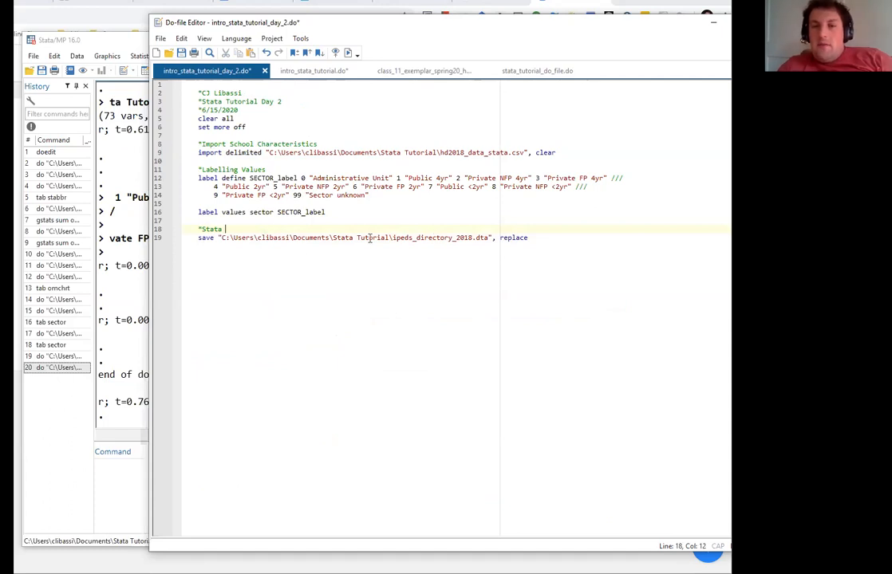
double_click(432, 238)
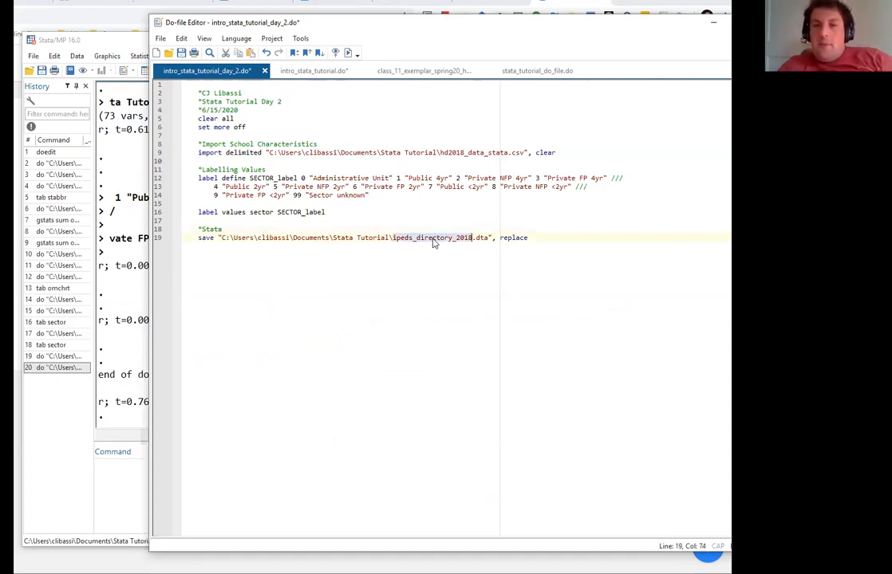
left_click(494, 239)
left_click(551, 238)
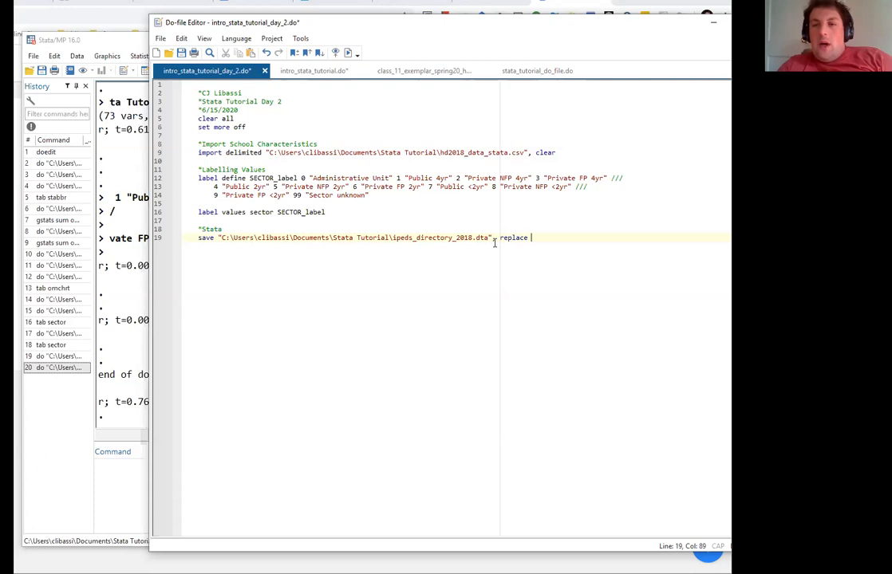
left_click(540, 237)
key("ctrl+s")
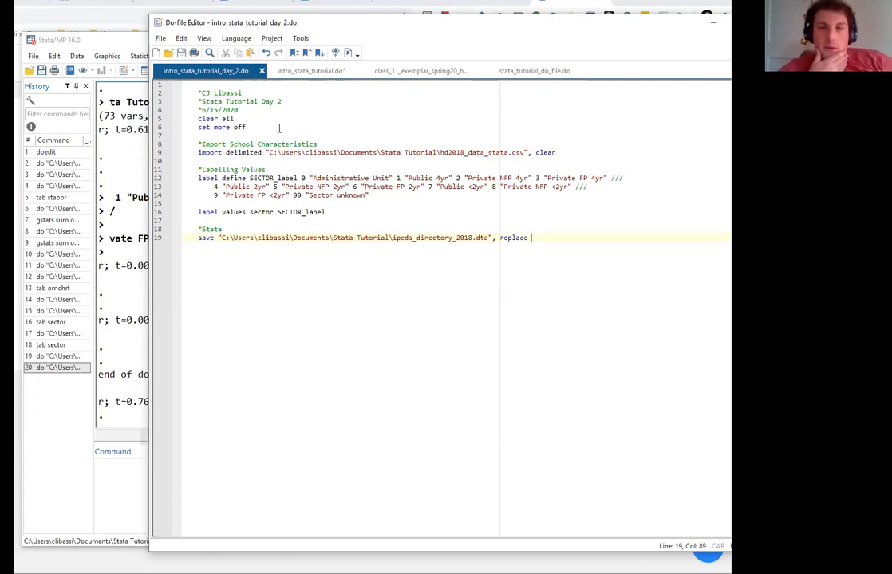
key("alt+Tab")
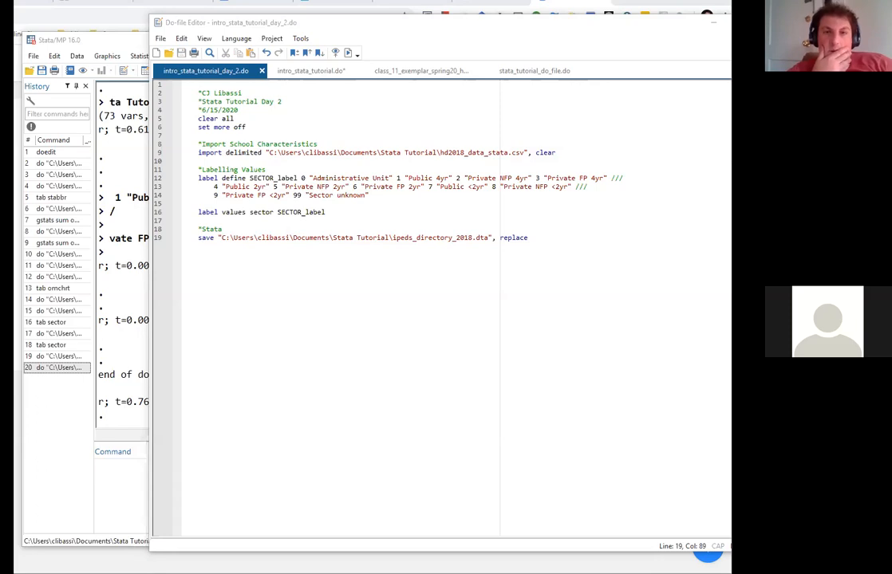
left_click(333, 248)
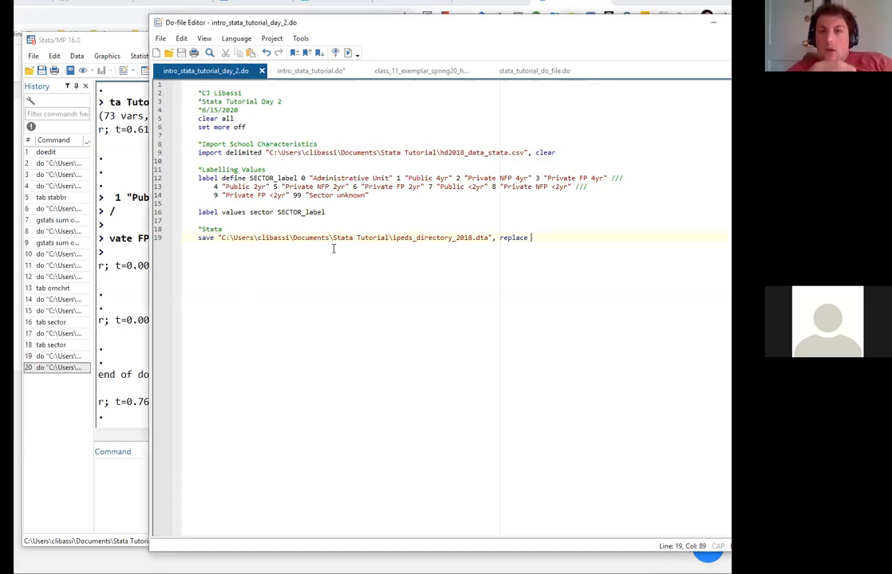
left_click(349, 219)
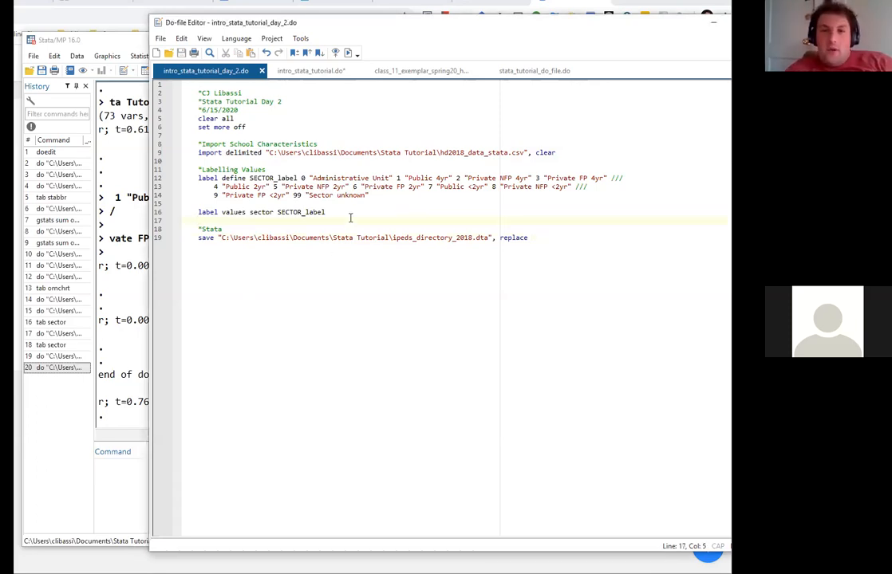
left_click_drag(329, 213, 196, 178)
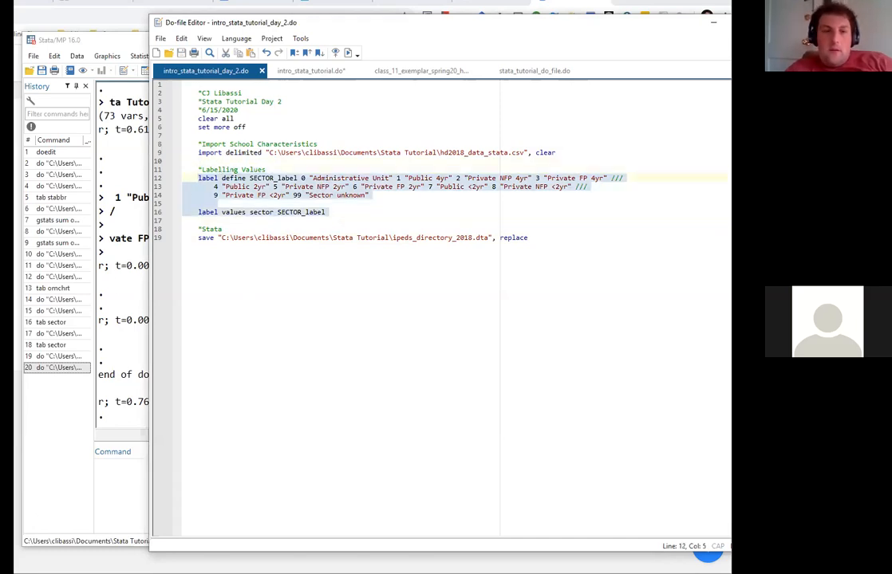
key("alt+Tab")
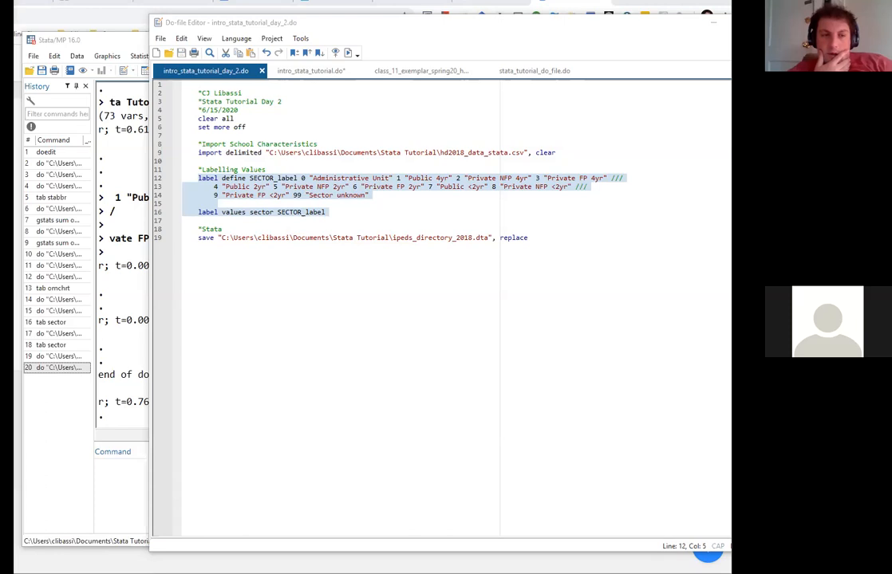
key("alt+Tab")
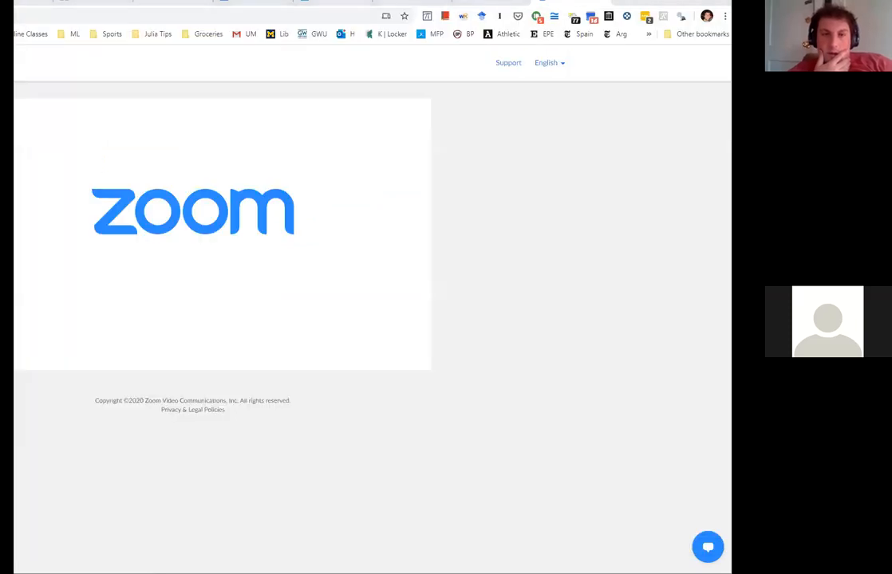
mouse_move(14, 573)
left_click(16, 543)
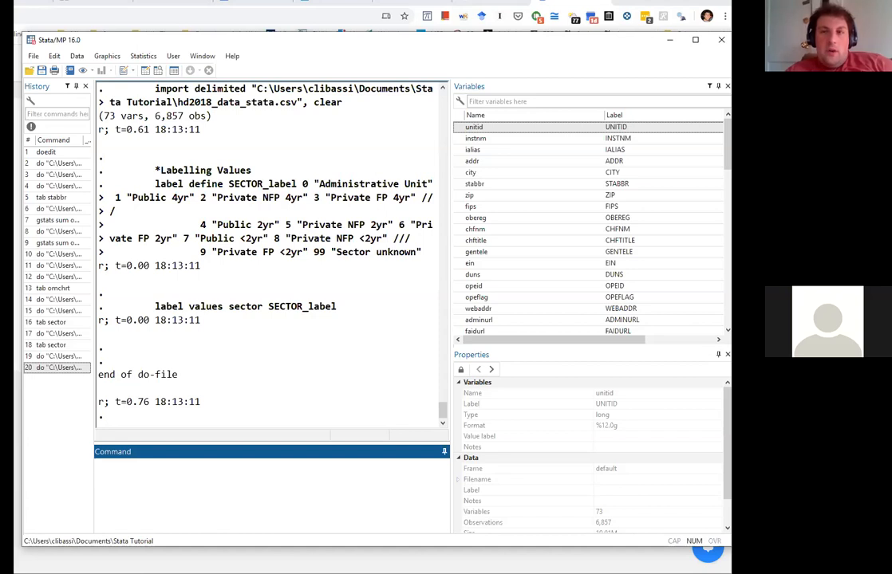
Switch to the web browser, open the Bomb Countdown Timer at online-stopwatch.com/bomb-countdown, and reduce the maximized browser window
key("alt+Tab")
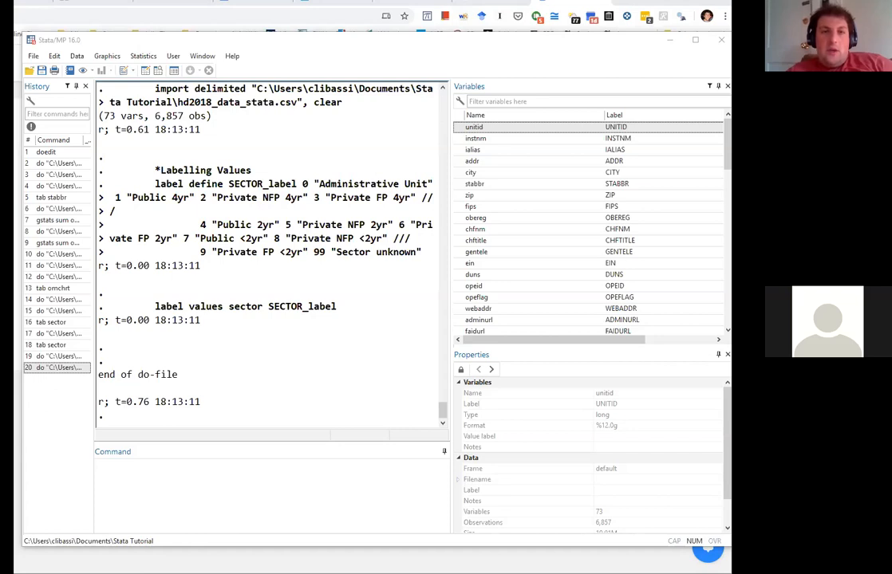
key("alt+Tab")
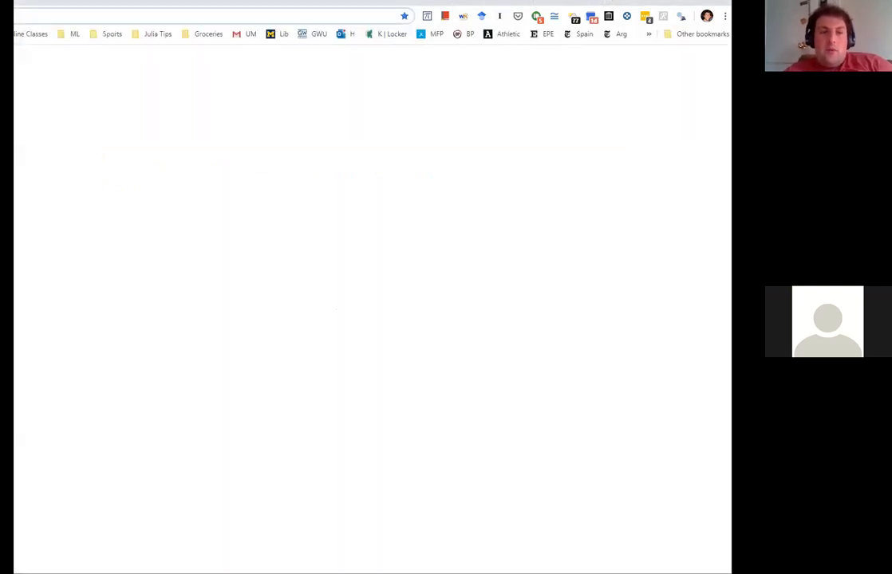
key("ctrl+t")
type("online")
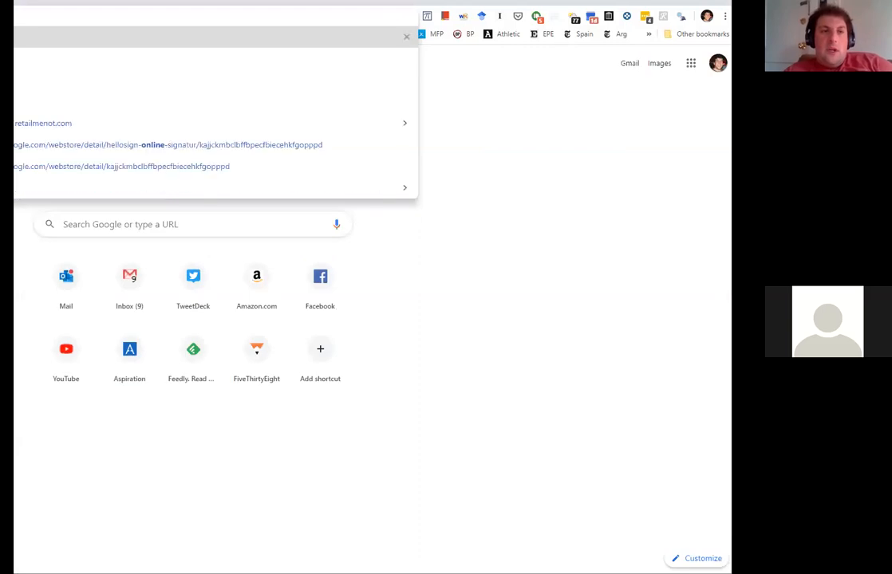
key("Return")
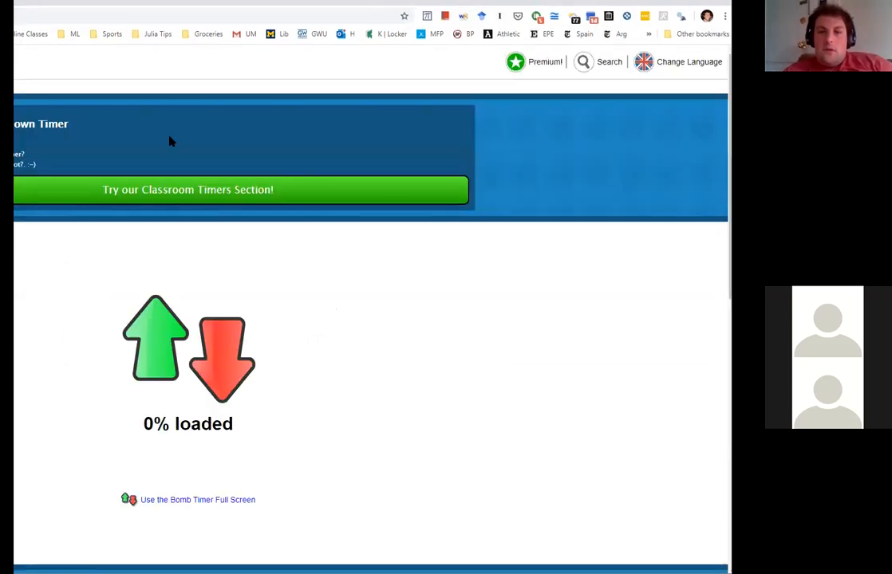
key("super+Down")
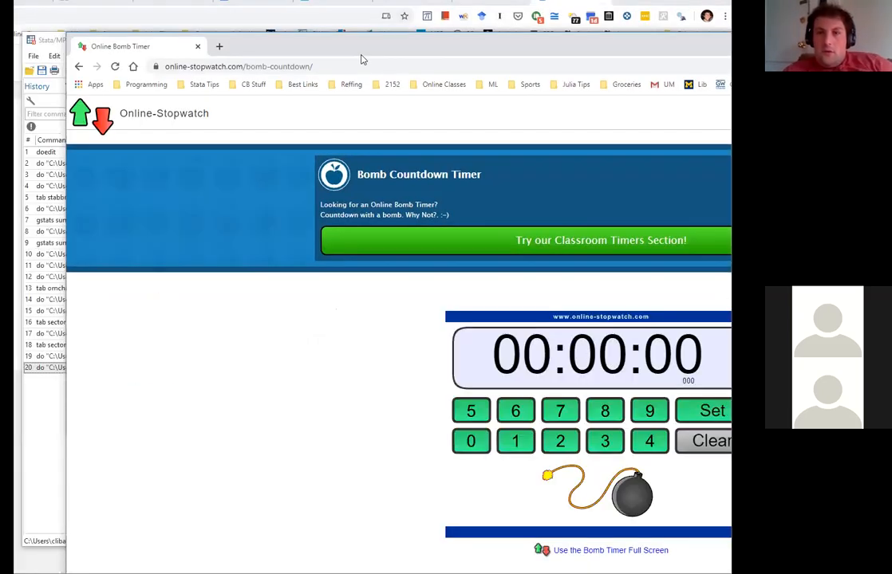
Set the Bomb Countdown Timer to 3 minutes and start the countdown
double_click(361, 55)
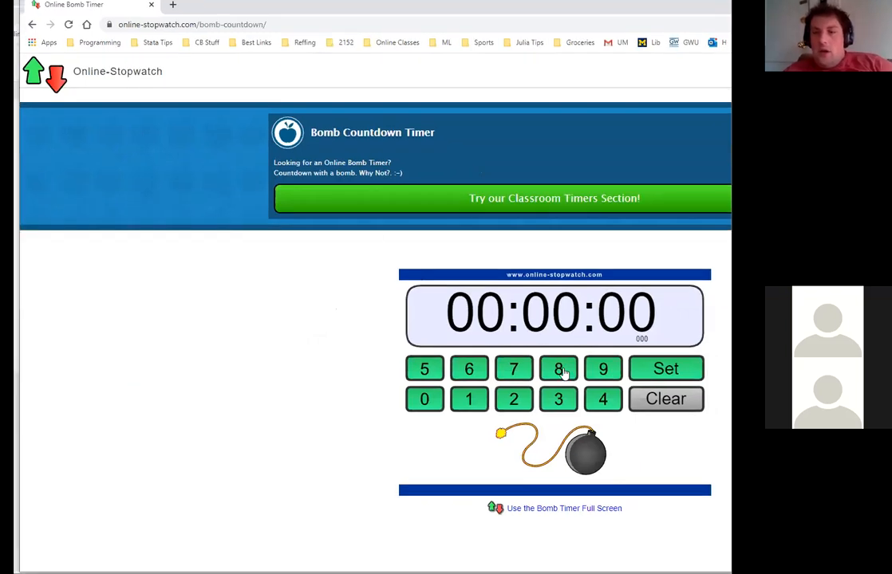
left_click(560, 399)
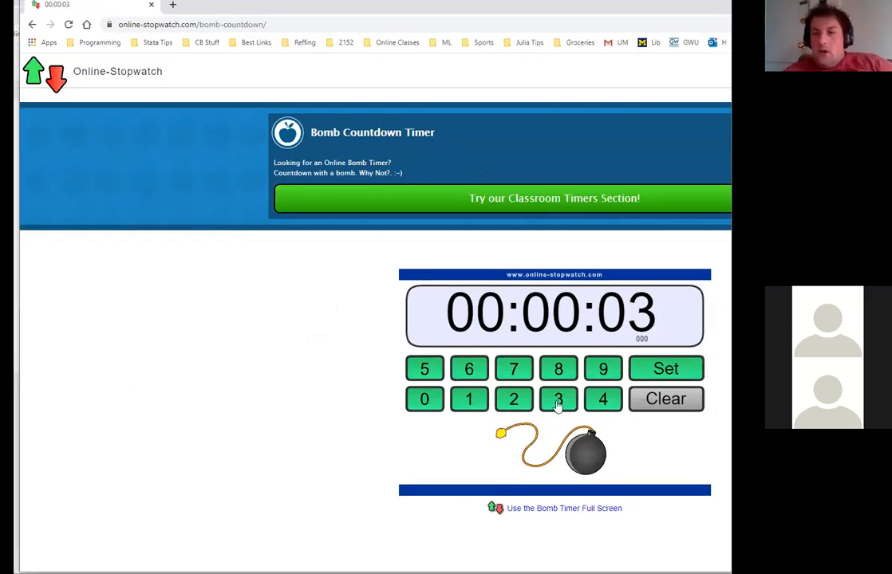
left_click(437, 399)
left_click(437, 399)
left_click(682, 369)
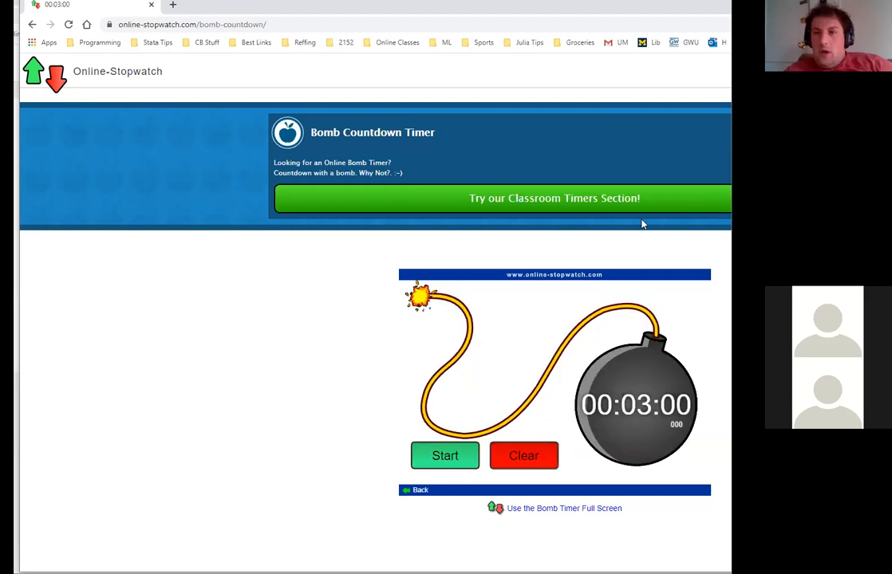
left_click(429, 459)
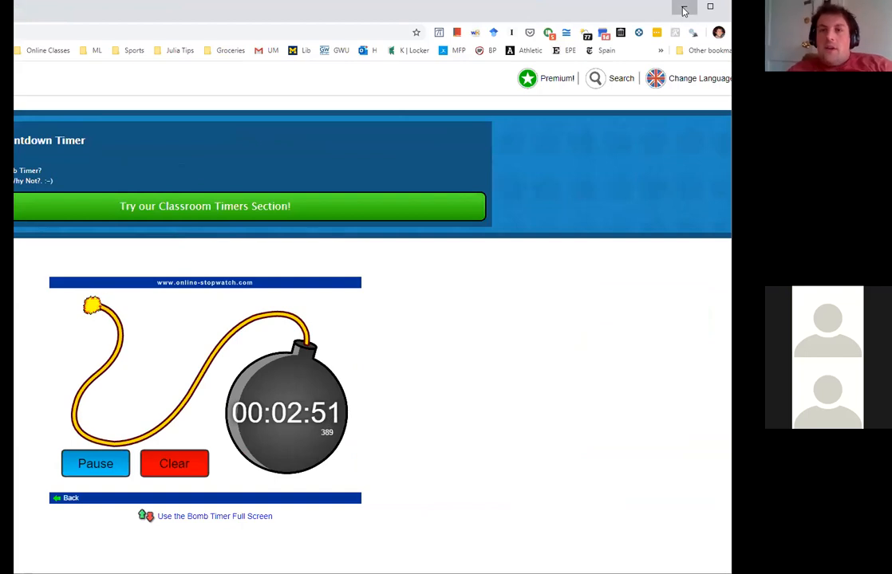
Minimize the timer's browser window to return to Stata and print the current working directory with pwd
left_click(684, 8)
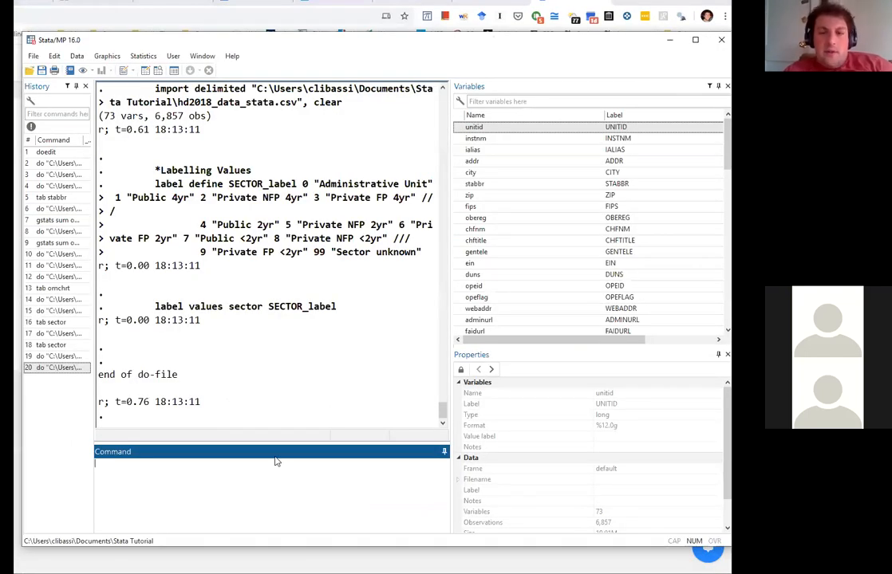
type("pwd")
key("Return")
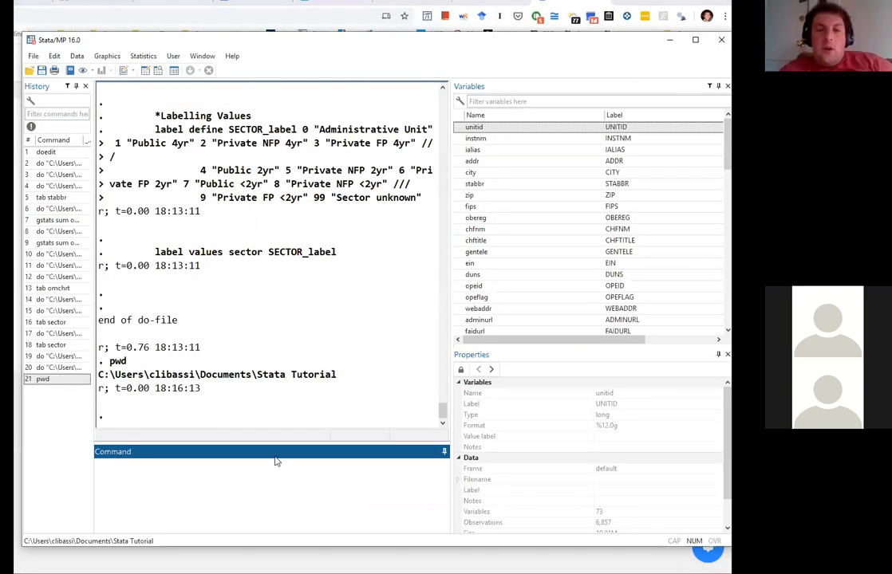
Change Stata's working directory to the user profile's Downloads folder with a cd command and the full quoted path
type("cd \"")
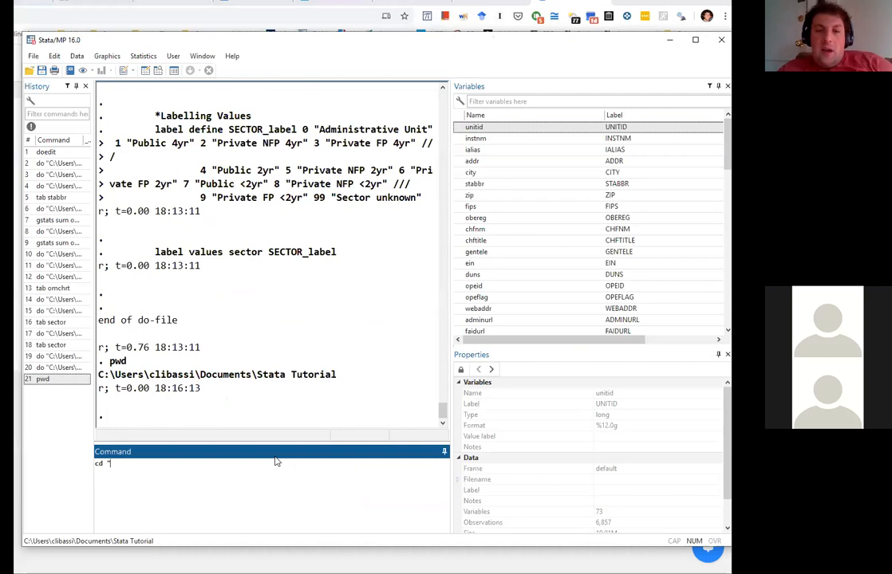
type("C:")
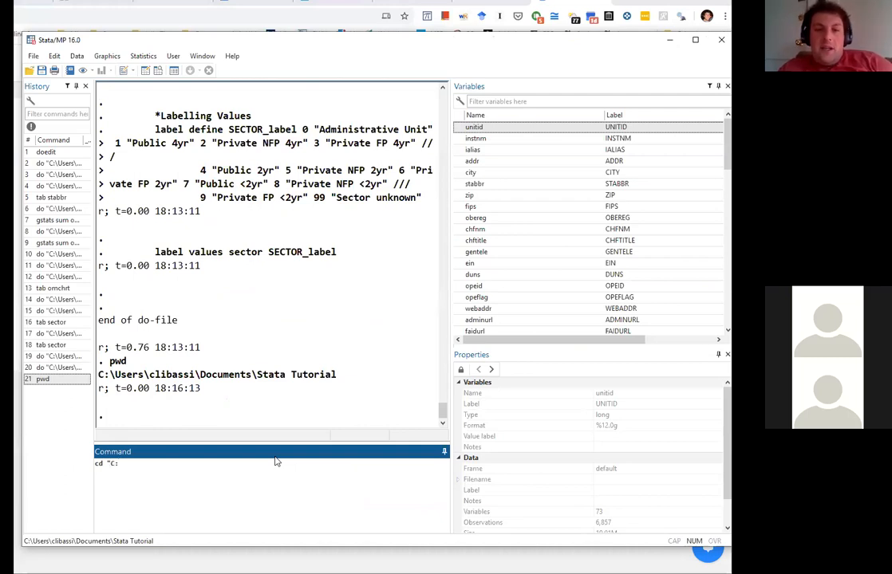
type("\\")
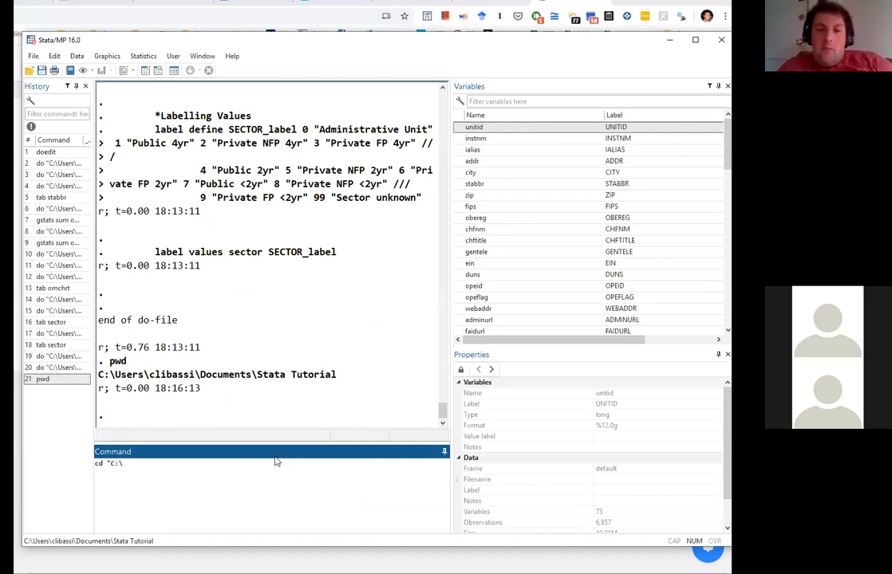
key("BackSpace")
key("BackSpace")
key("BackSpace")
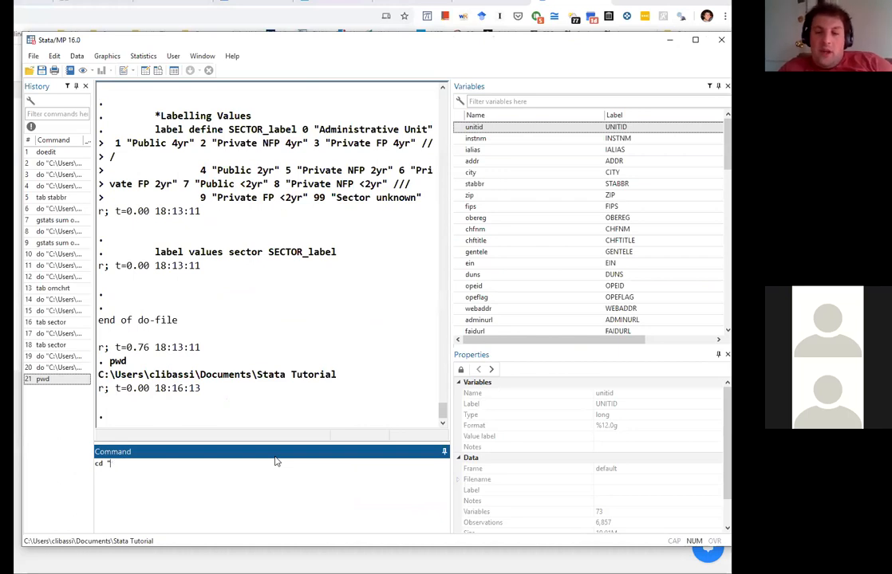
type("/")
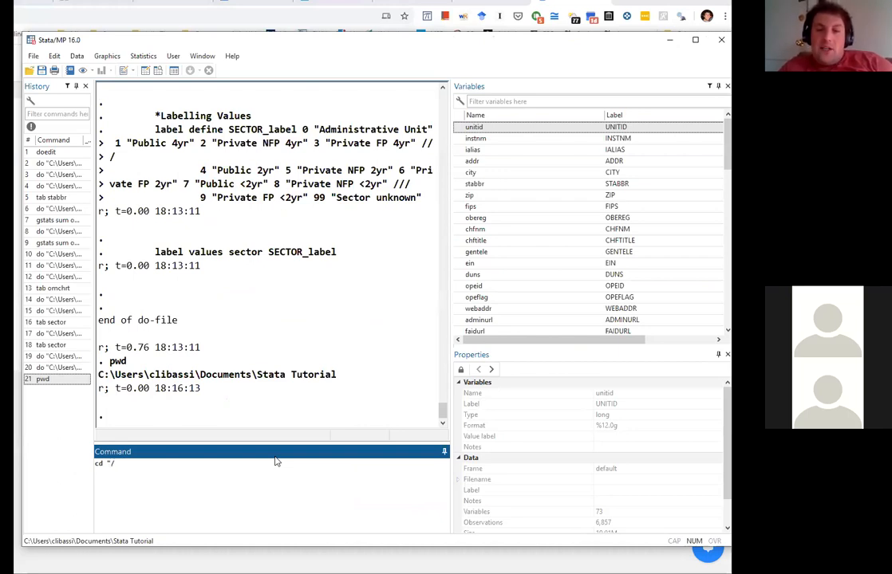
key("BackSpace")
type("C")
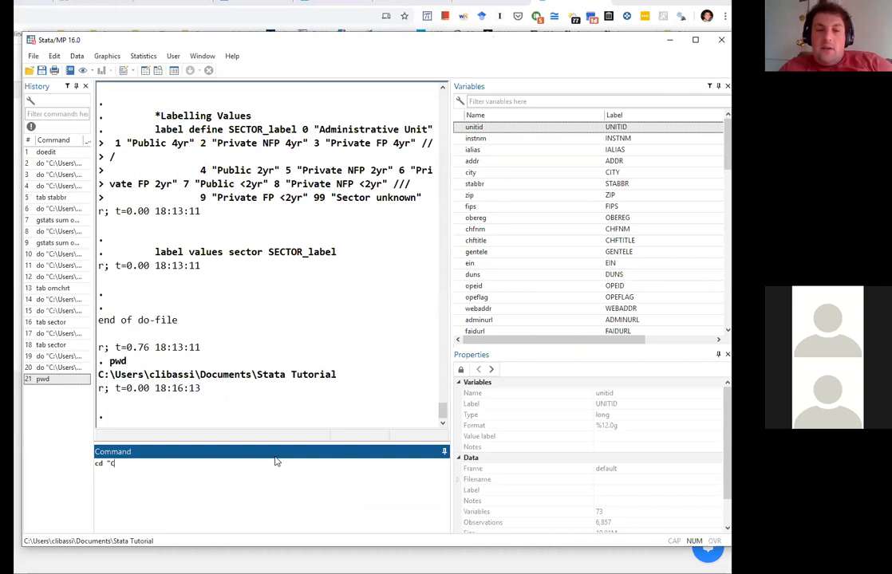
type(":")
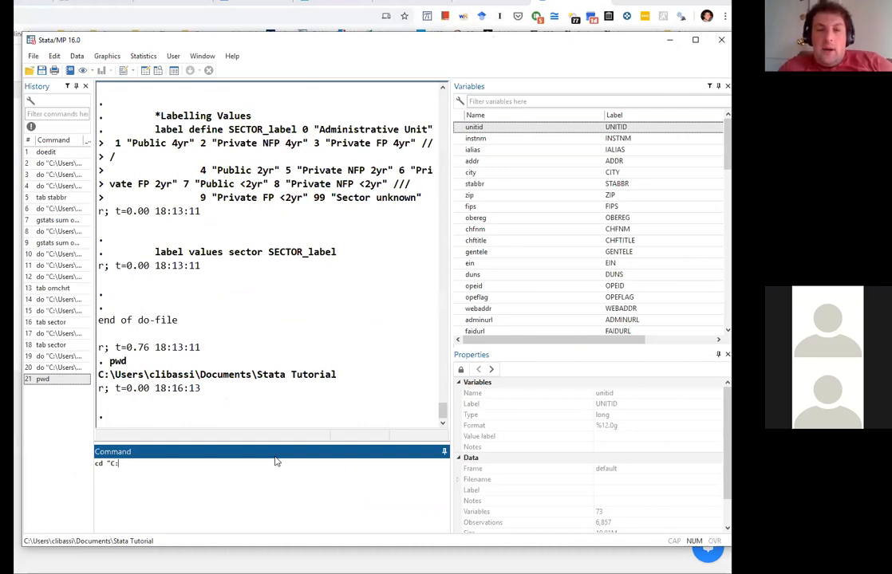
type("\\")
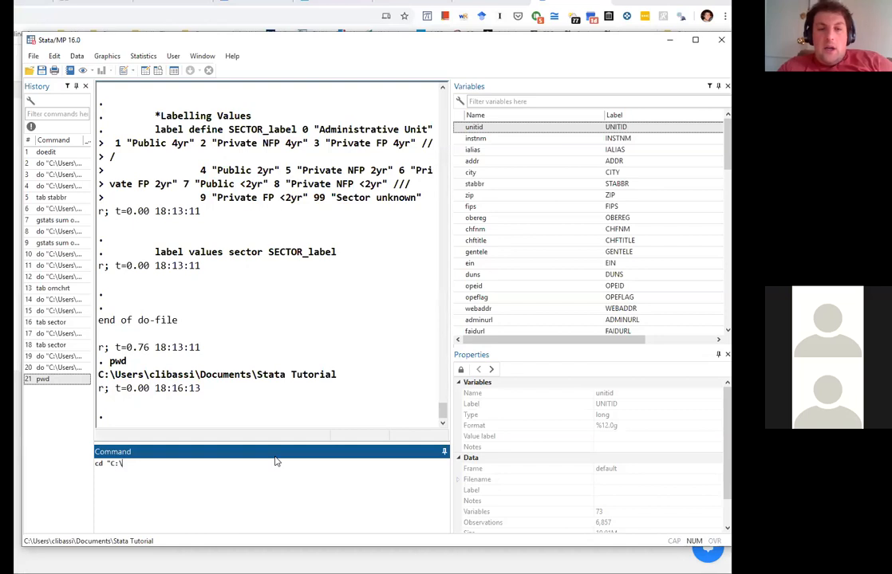
type("Users")
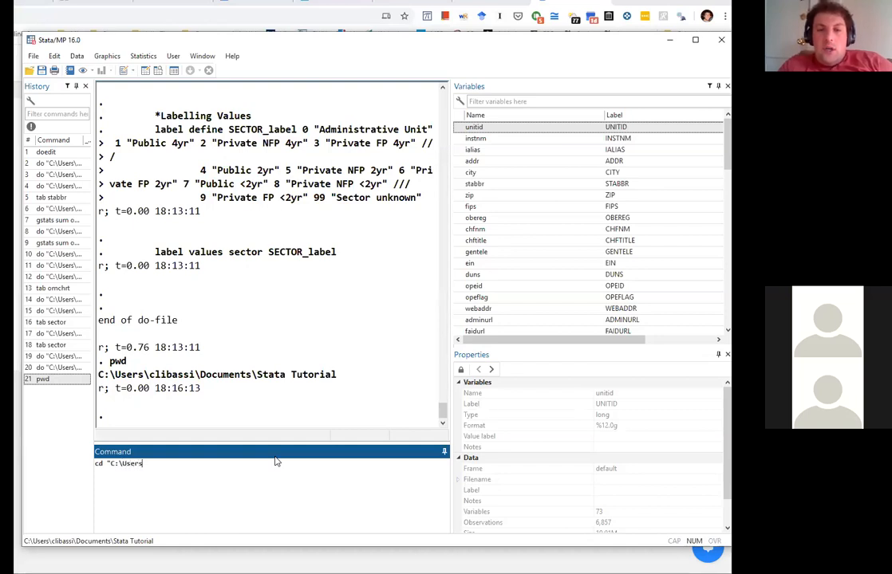
type("\\clibassi")
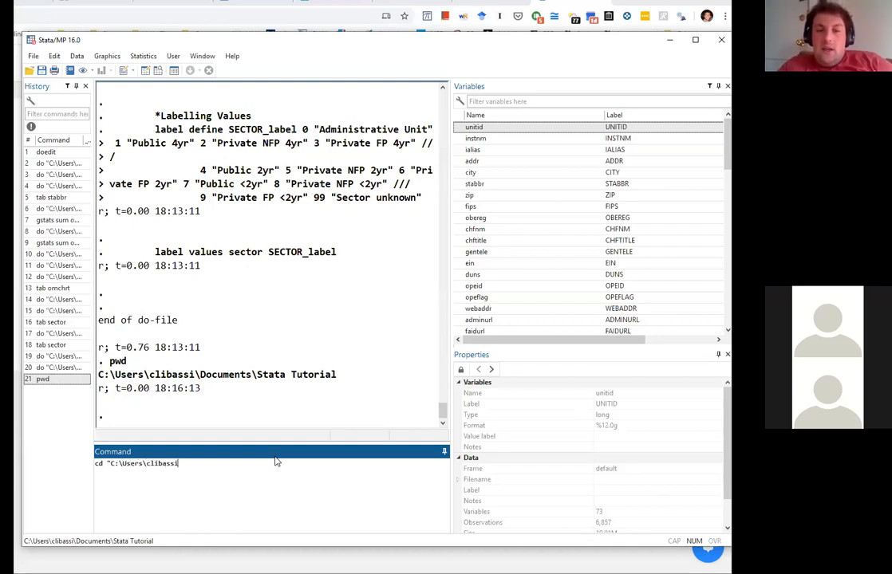
type("\\Download")
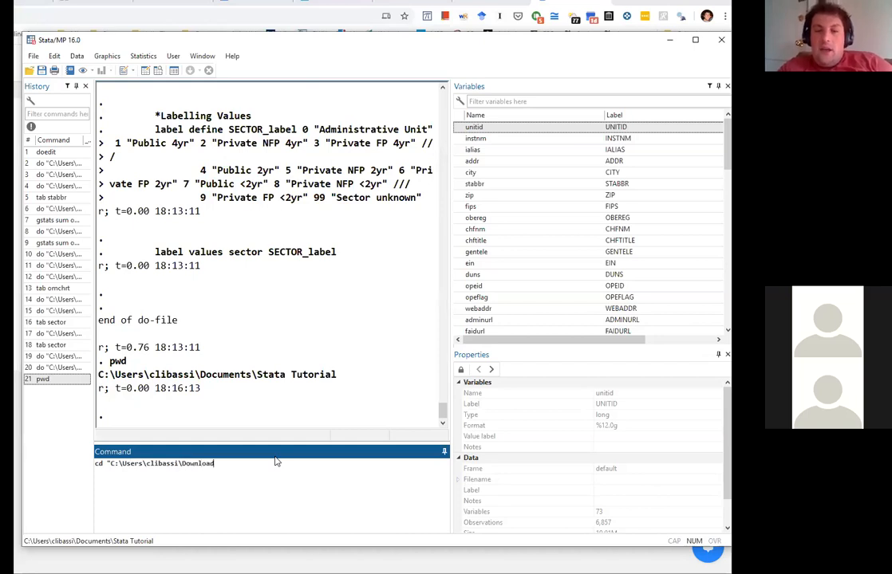
type("s\\\"")
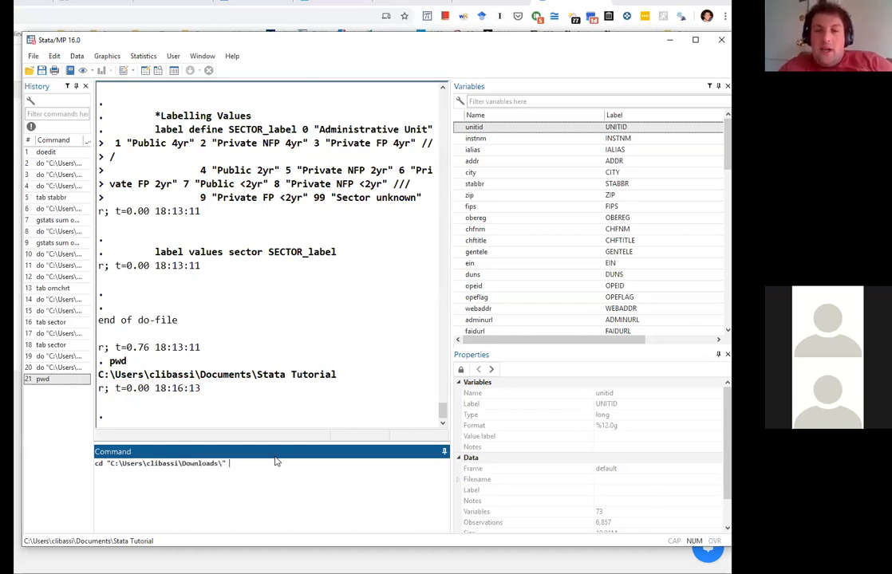
key("Return")
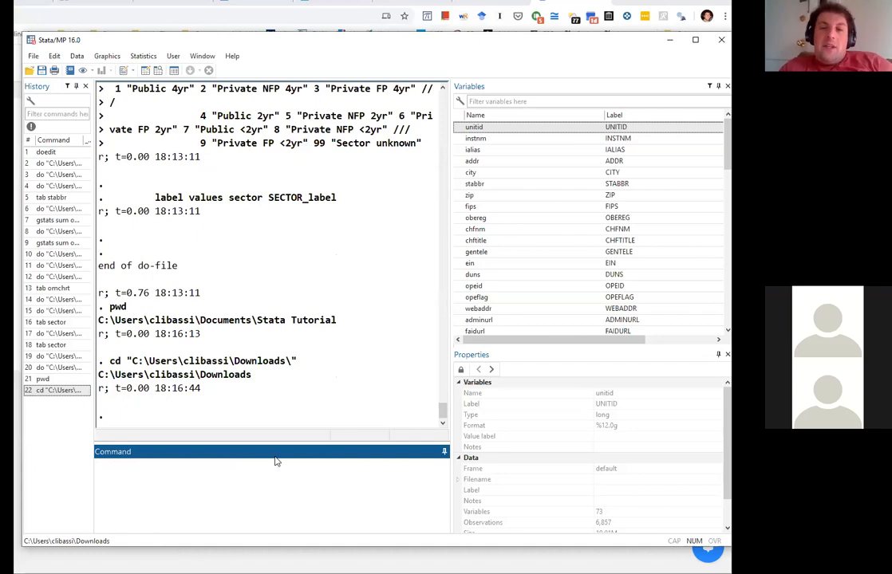
Change the working directory to the Documents\Stata Tutorial folder with a cd command and the full quoted path
type("cd \"C:\\Users\\clibassi\\Docum")
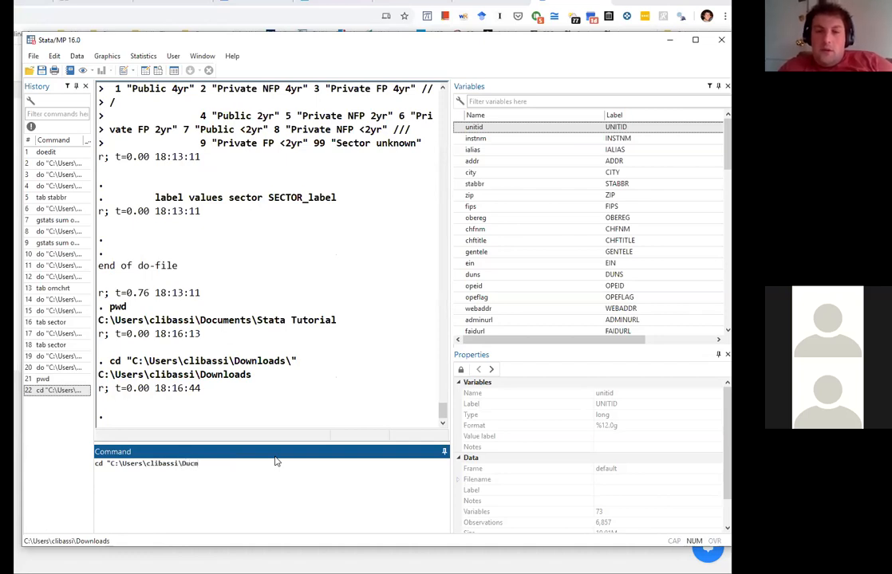
type("ents")
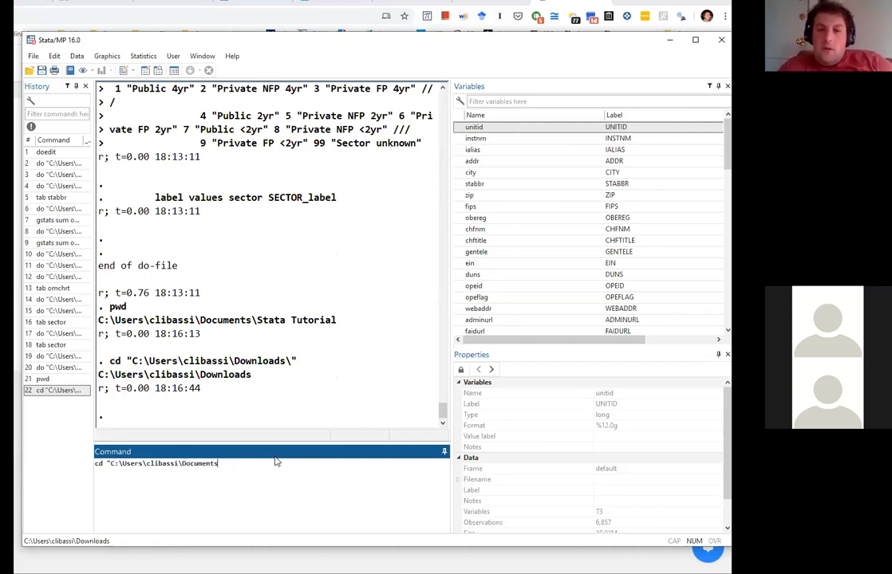
type("\\Stata Tutorial\\\"")
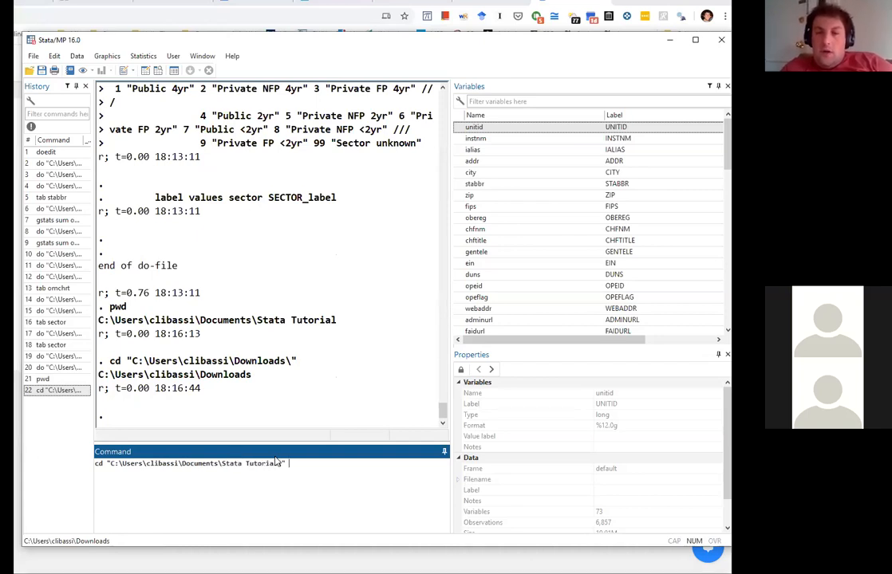
key("Return")
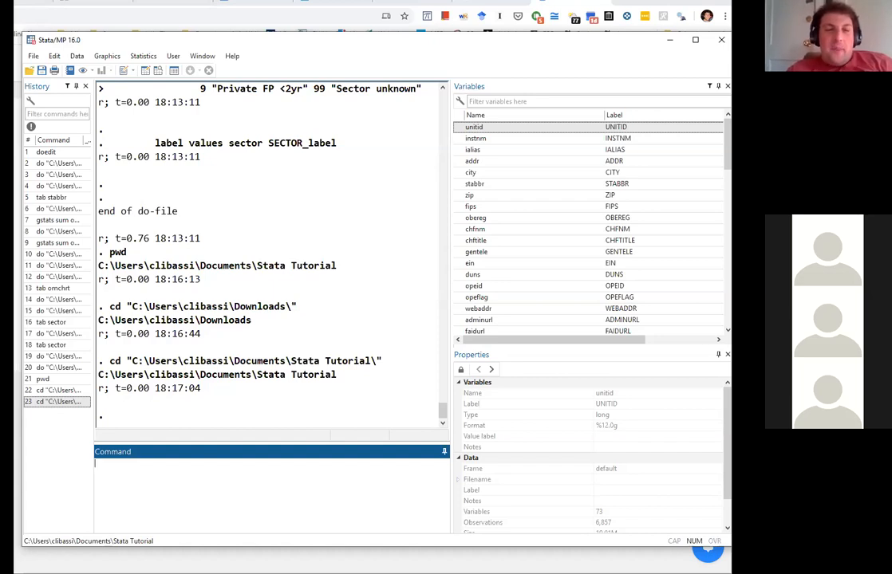
Switch to the browser to check the remaining time on the bomb countdown and minimize its window
key("alt+Tab")
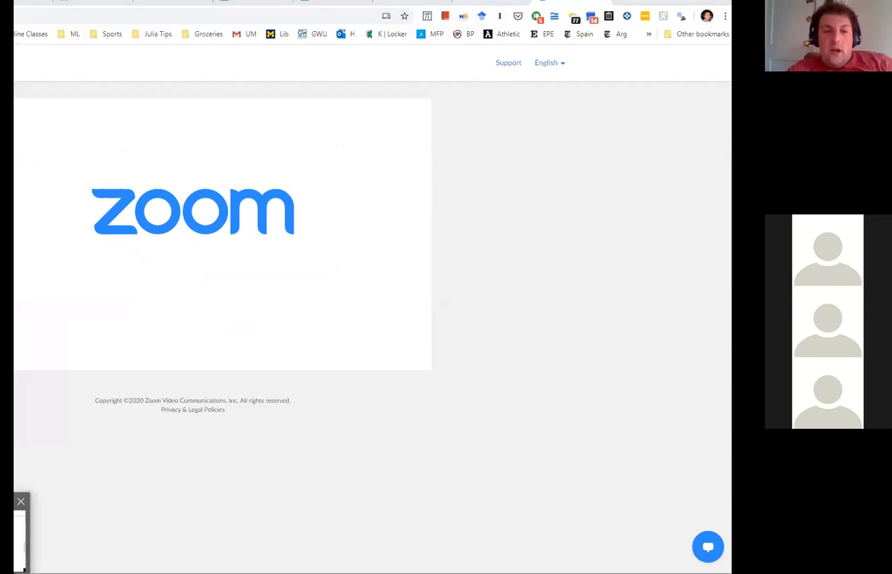
key("alt+Tab")
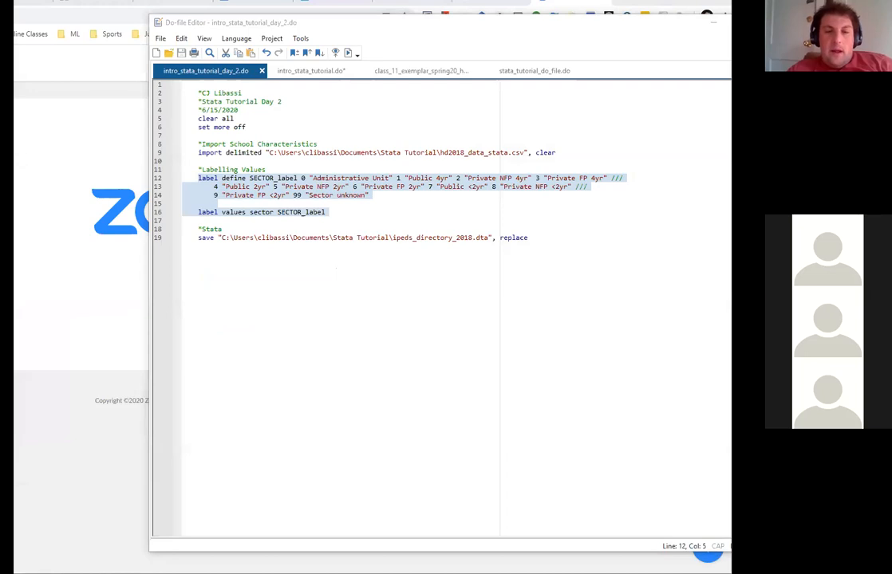
key("alt+Tab")
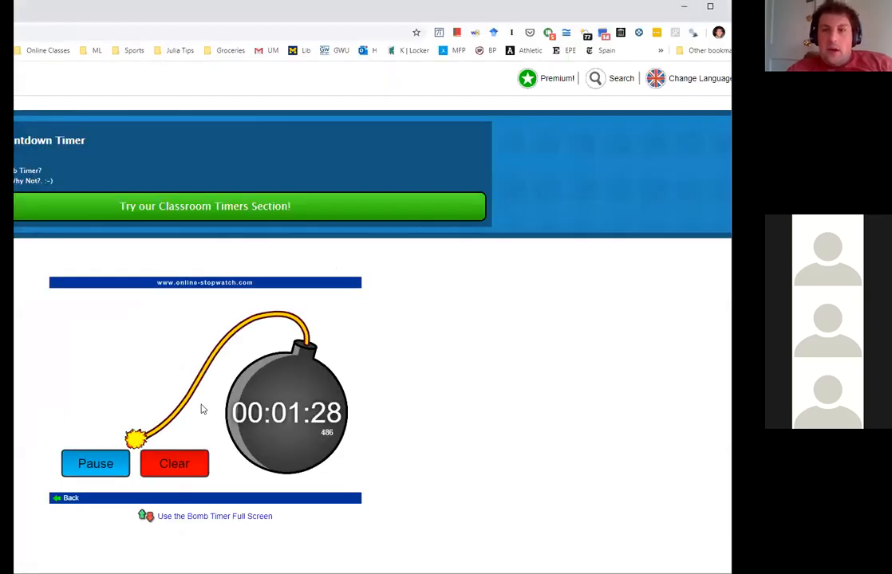
left_click(684, 8)
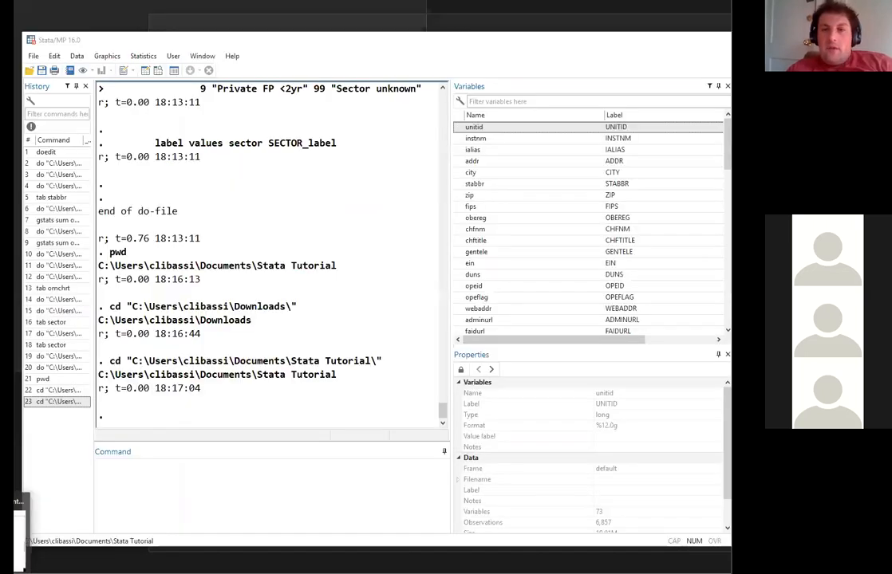
left_click(21, 536)
left_click(180, 550)
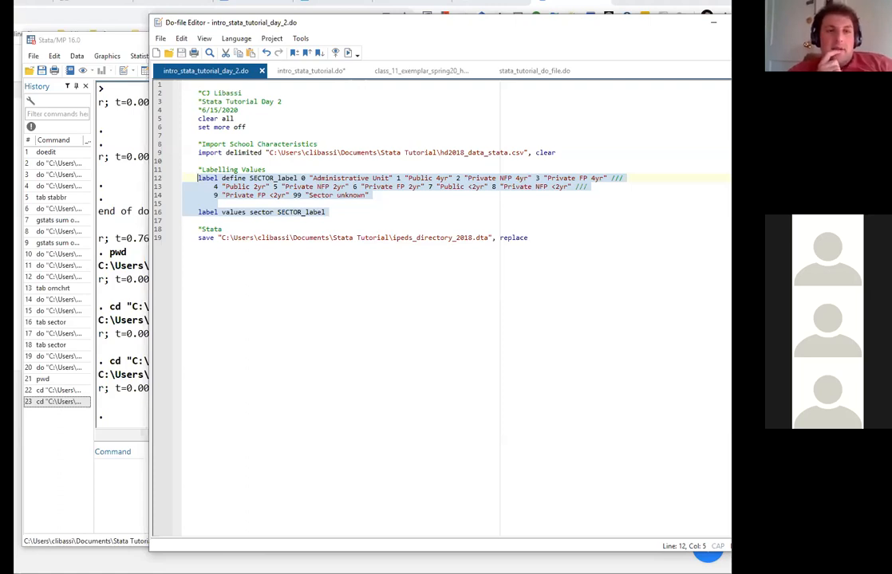
key("alt+Tab")
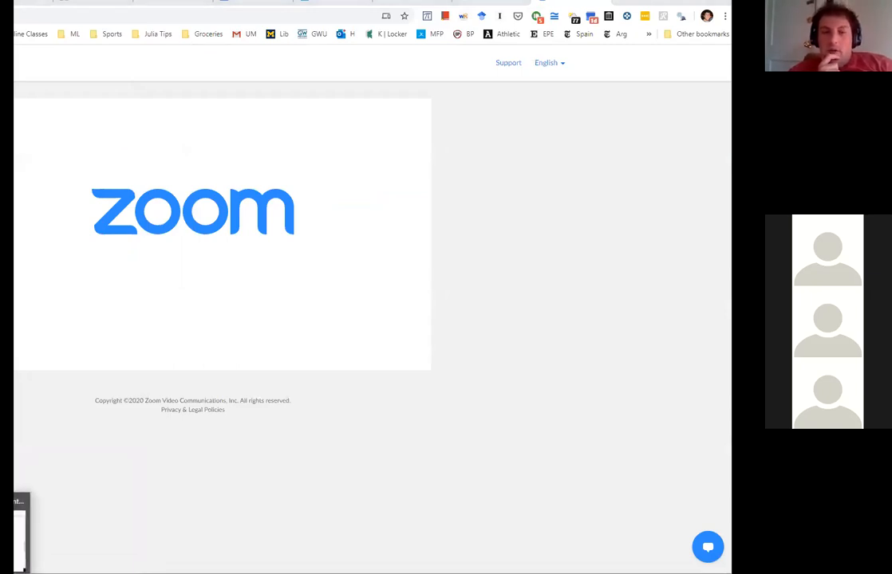
left_click(16, 572)
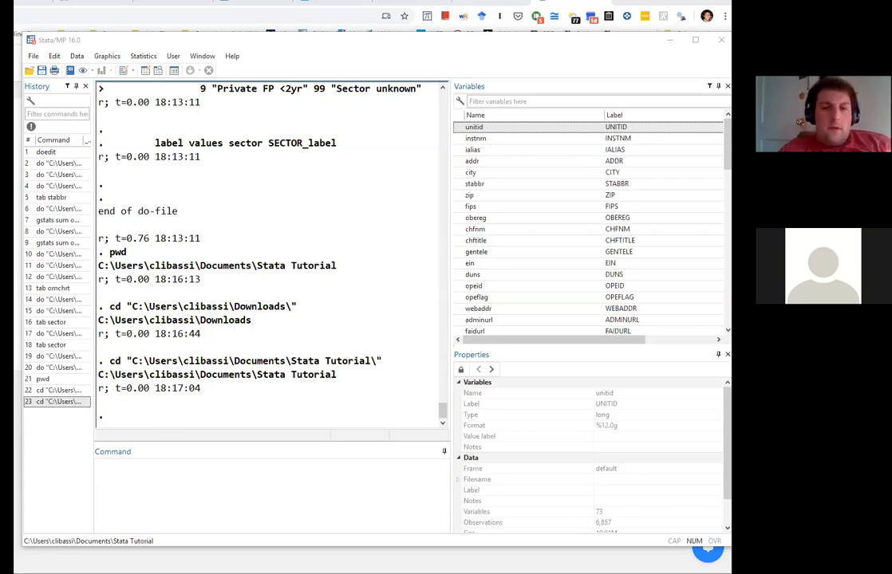
Clear the running bomb countdown in the browser and return to intro_stata_tutorial_day_2.do in the Stata Do-file Editor
key("alt+Tab")
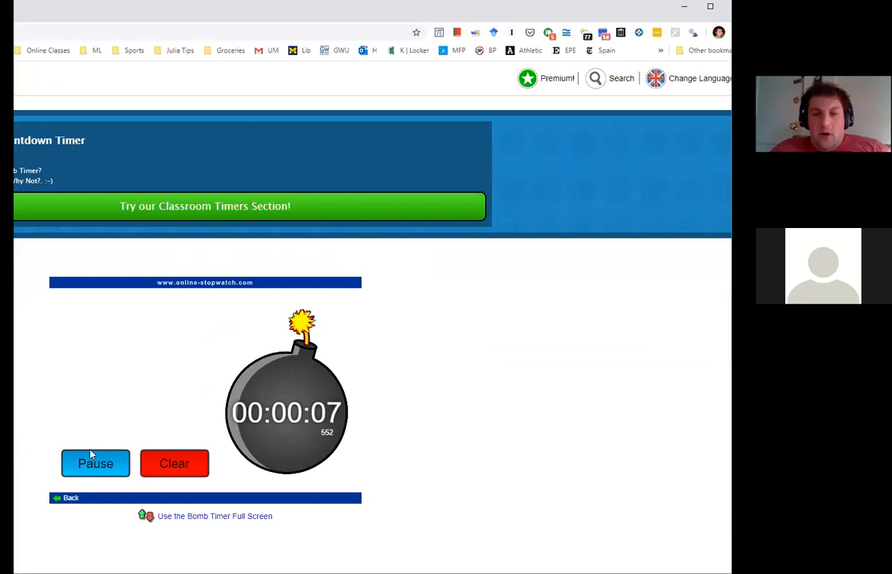
left_click(157, 470)
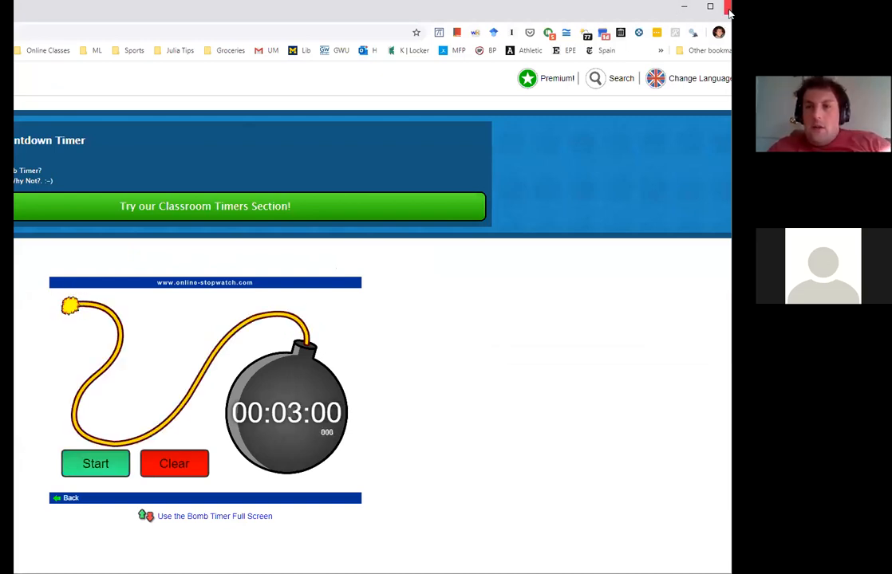
key("alt+Tab")
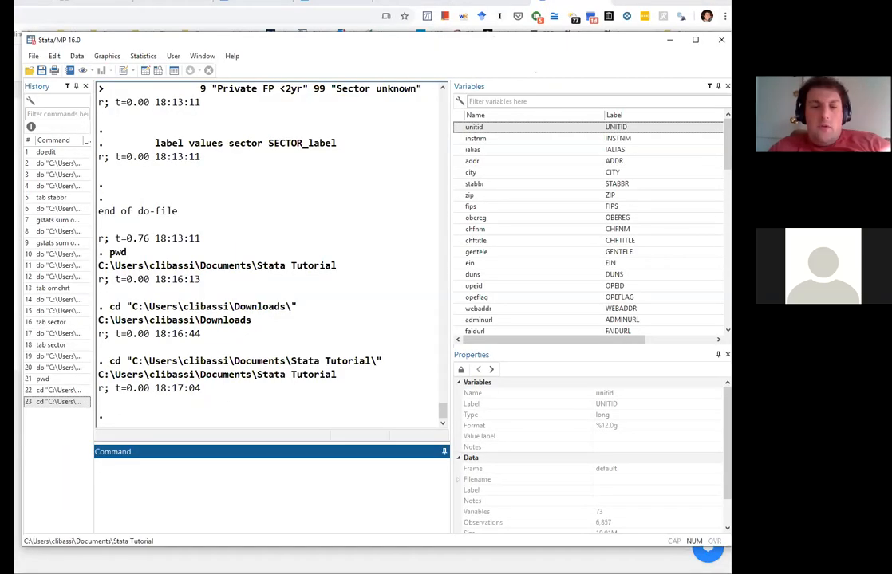
key("alt+Tab")
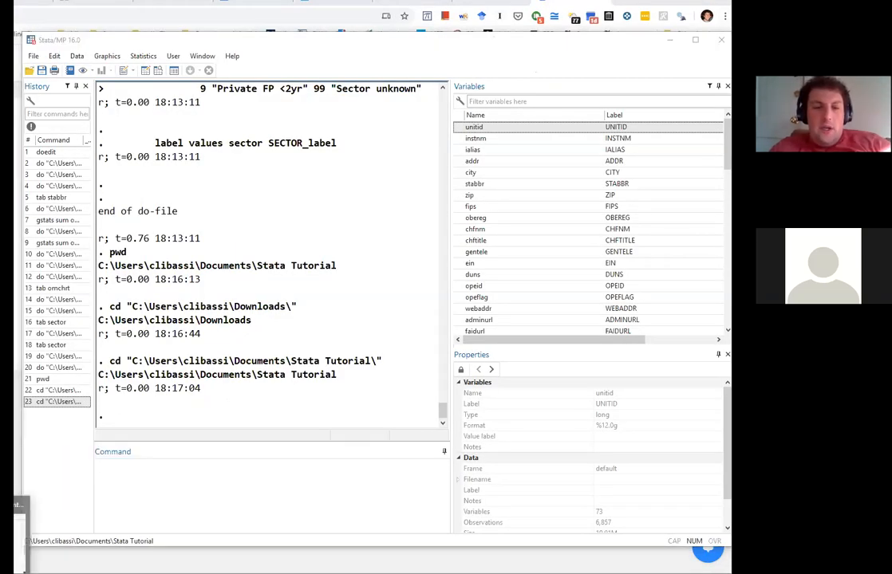
key("alt+Tab")
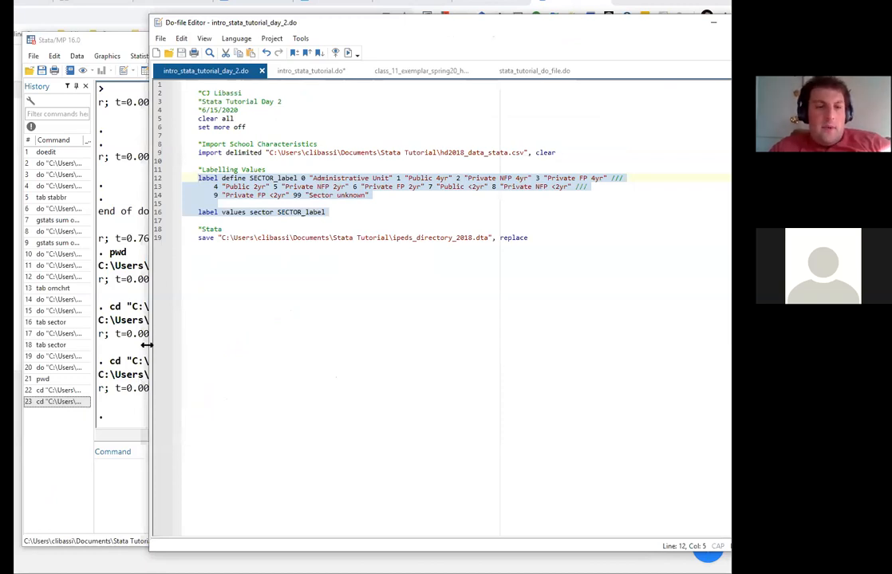
Highlight the "Copying Files from the Web" block with the HD2018 commands in intro_stata_tutorial.do and save that do-file
left_click_drag(148, 344, 220, 344)
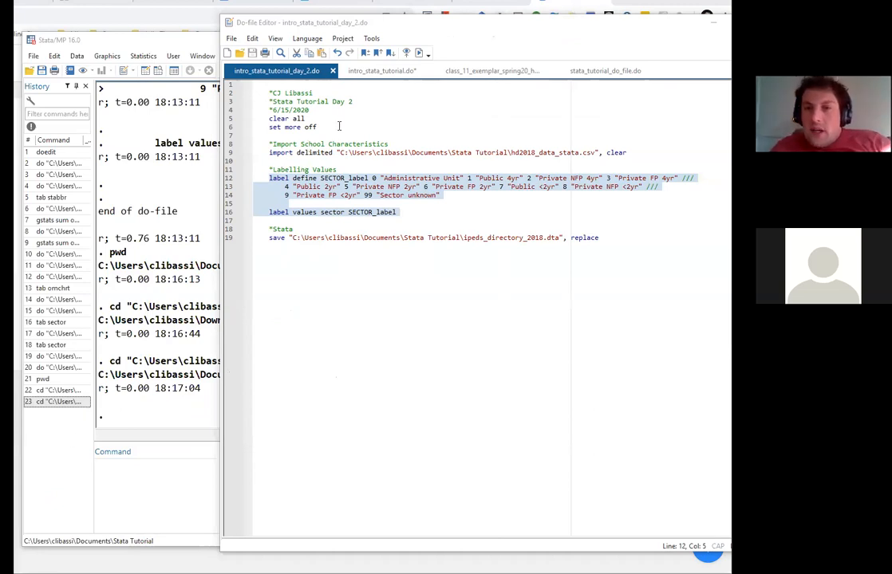
left_click(375, 71)
scroll(412, 240, "up", 20)
scroll(412, 240, "up", 20)
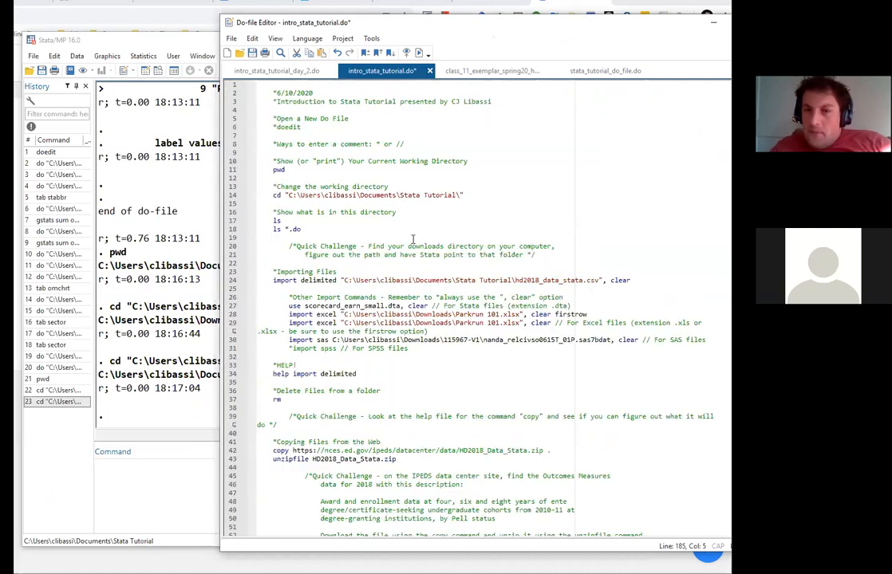
scroll(412, 240, "down", 2)
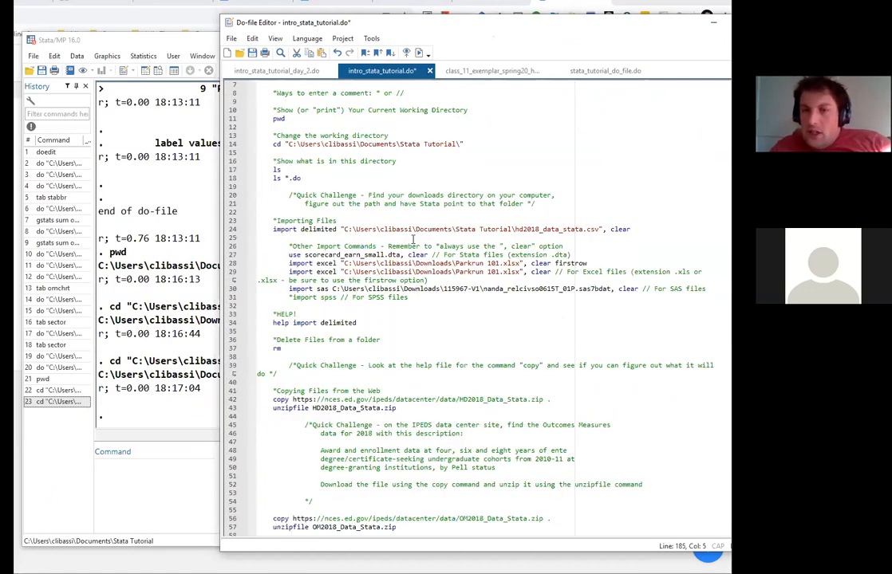
scroll(412, 240, "down", 5)
left_click(421, 281)
left_click_drag(421, 281, 272, 265)
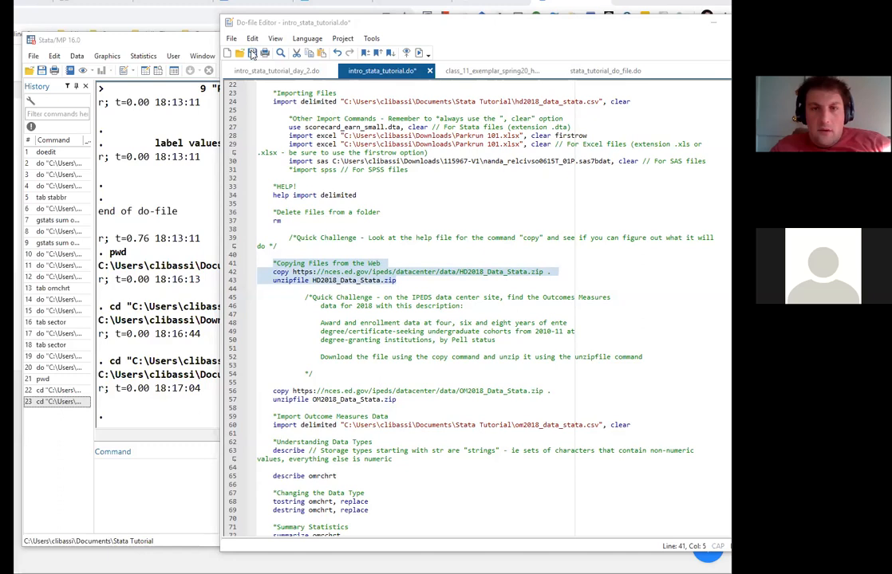
left_click(252, 52)
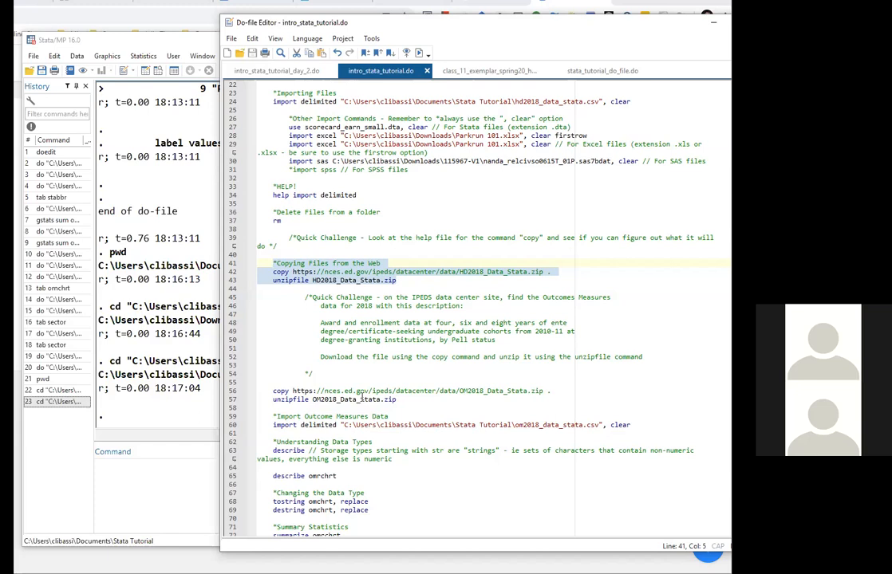
Look over the remaining sections of intro_stata_tutorial.do and highlight the save block at the end of intro_stata_tutorial_day_2.do
scroll(341, 373, "down", 1)
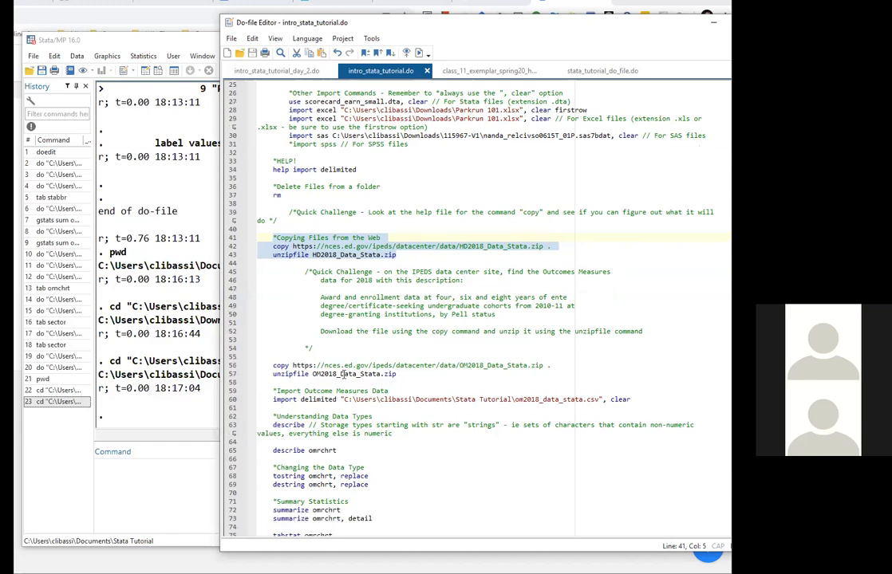
scroll(346, 378, "down", 16)
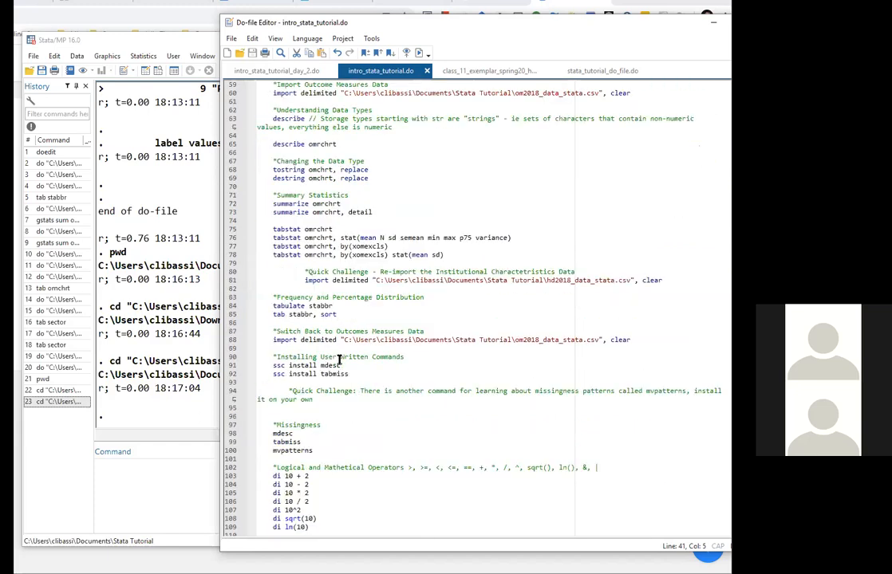
scroll(324, 403, "down", 14)
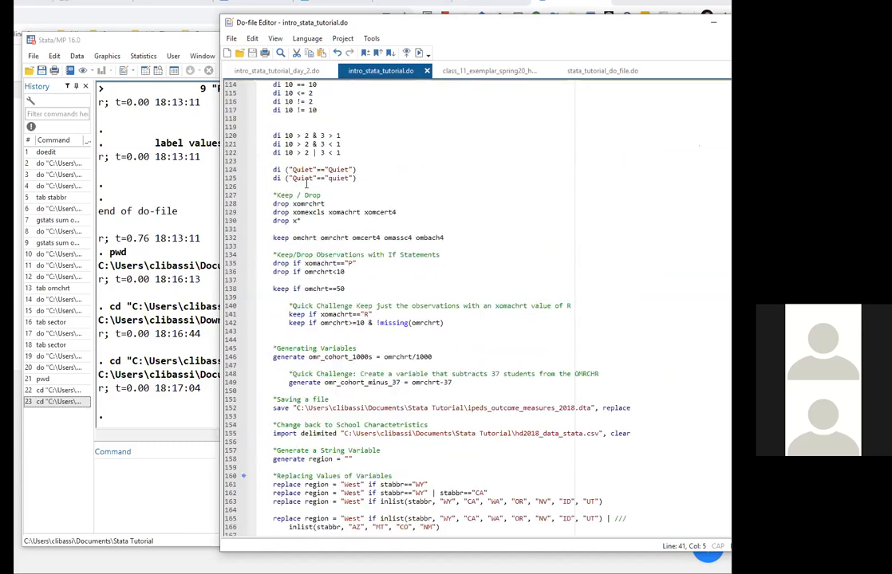
left_click(266, 71)
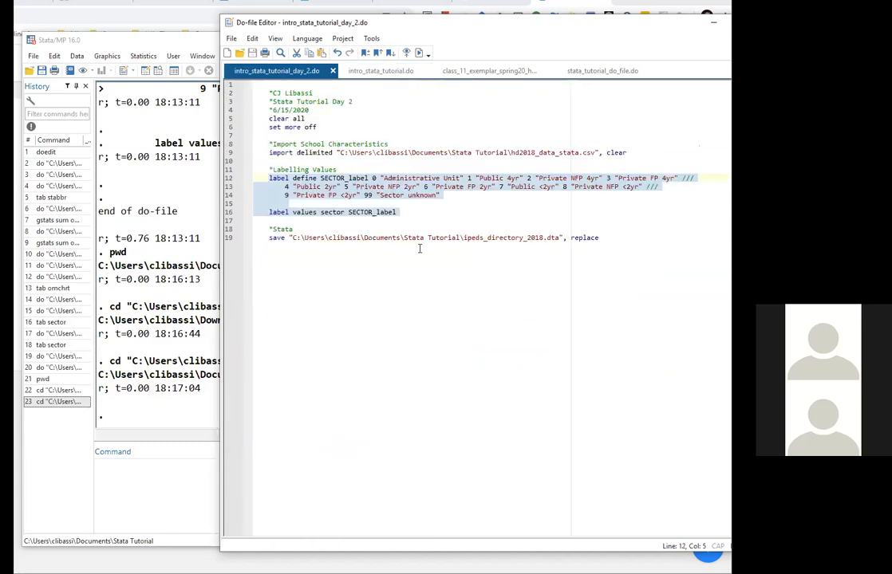
left_click(610, 238)
left_click(653, 231)
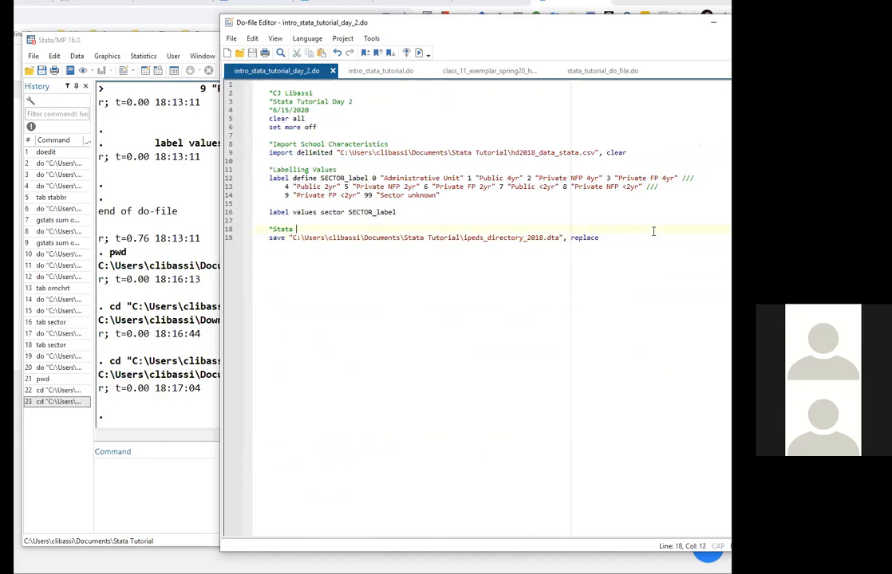
left_click_drag(640, 233, 199, 125)
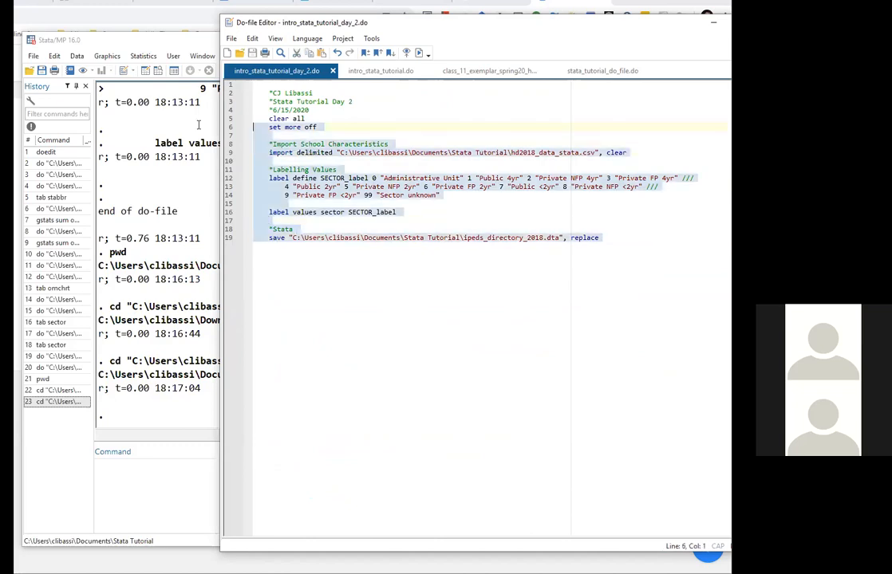
left_click(385, 205)
left_click(617, 237)
left_click_drag(602, 237, 215, 226)
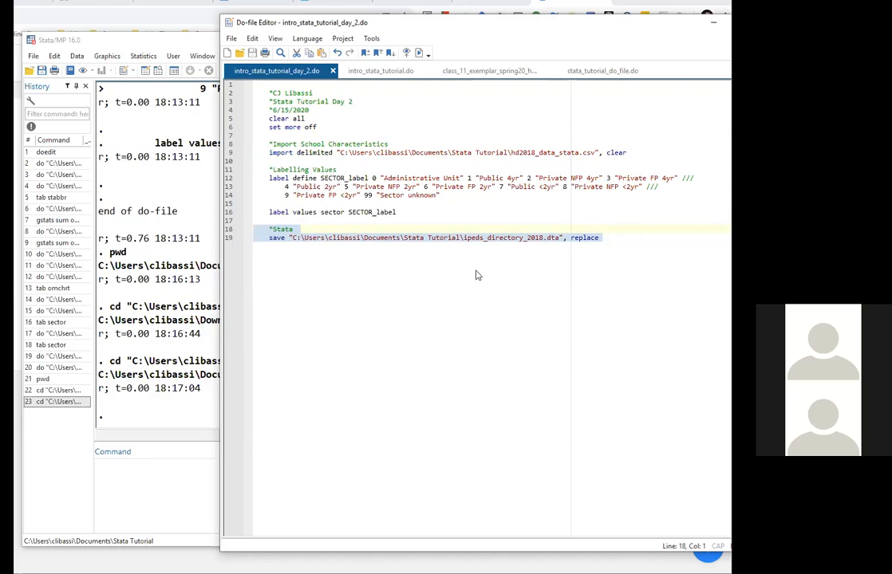
left_click(625, 237)
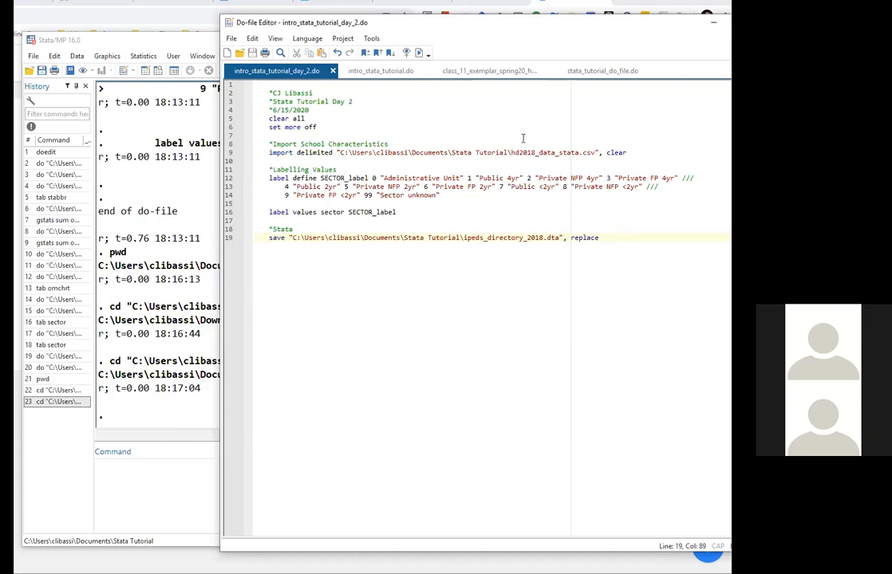
Copy the "*Appending Data" comment with the HD2017_Data_Stata.zip copy and unzipfile commands from intro_stata_tutorial.do
left_click(391, 70)
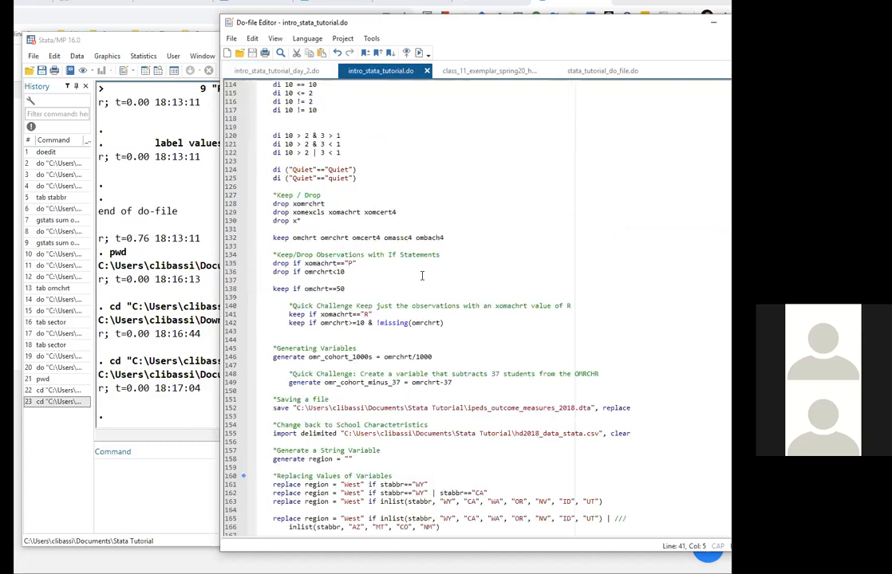
scroll(422, 276, "up", 20)
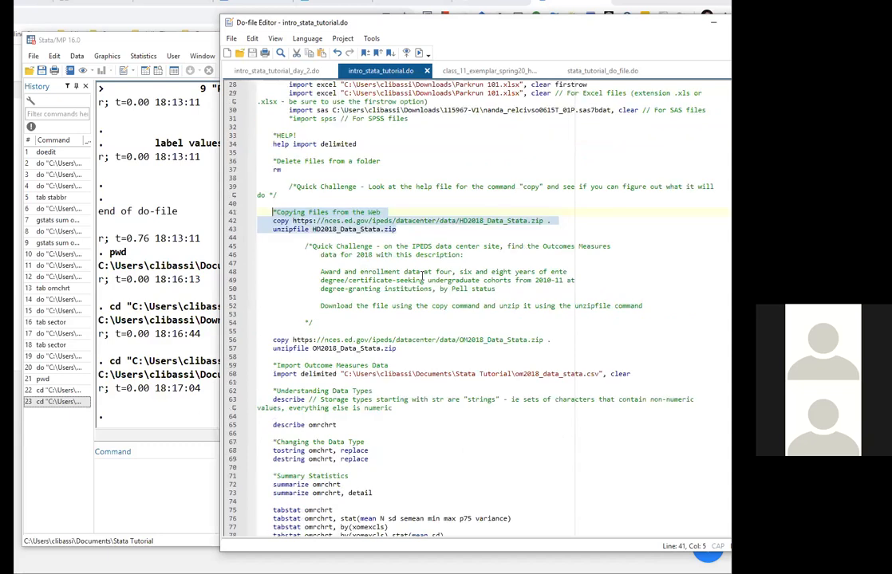
scroll(422, 277, "up", 3)
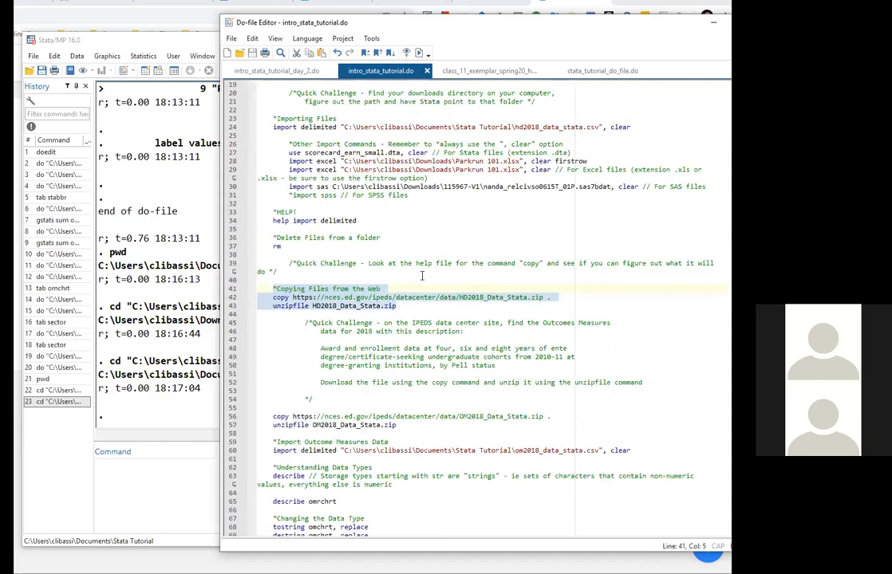
scroll(422, 276, "up", 3)
scroll(422, 276, "down", 14)
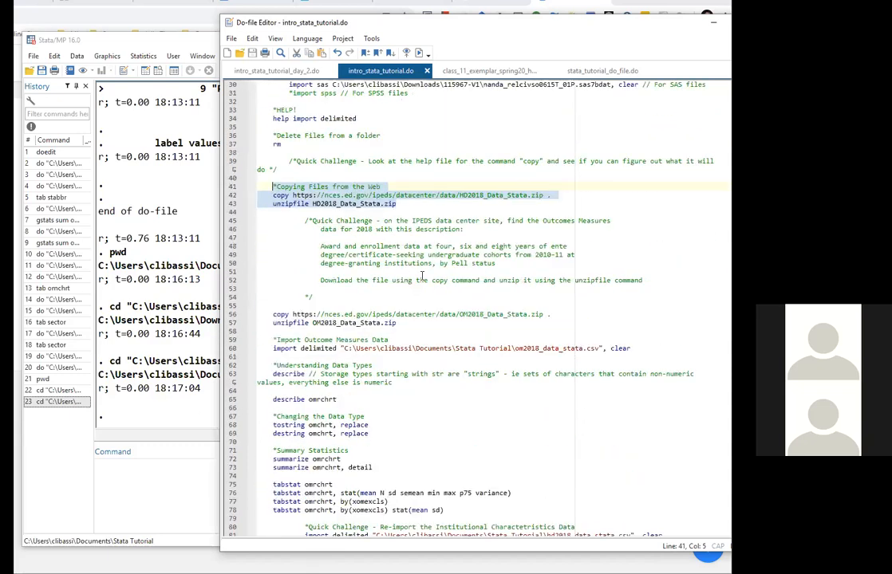
scroll(422, 276, "down", 20)
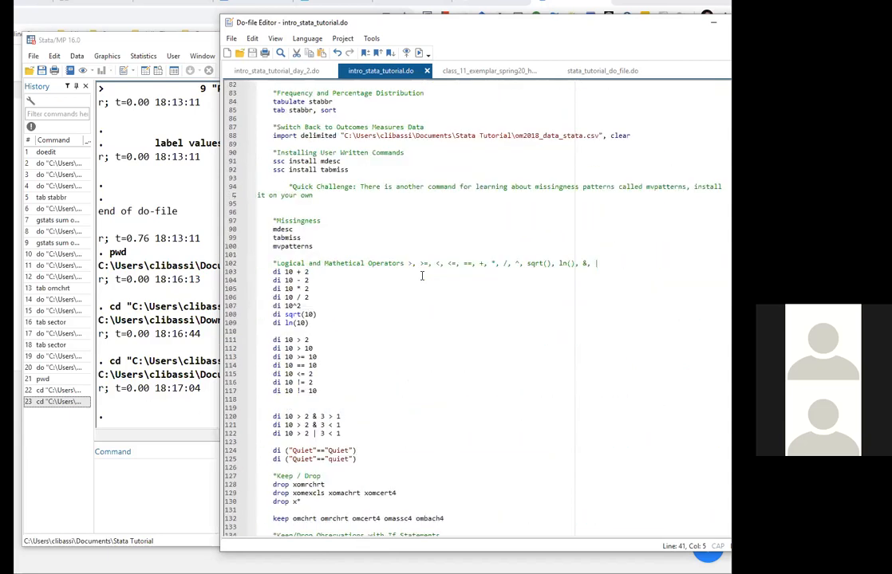
scroll(422, 276, "down", 16)
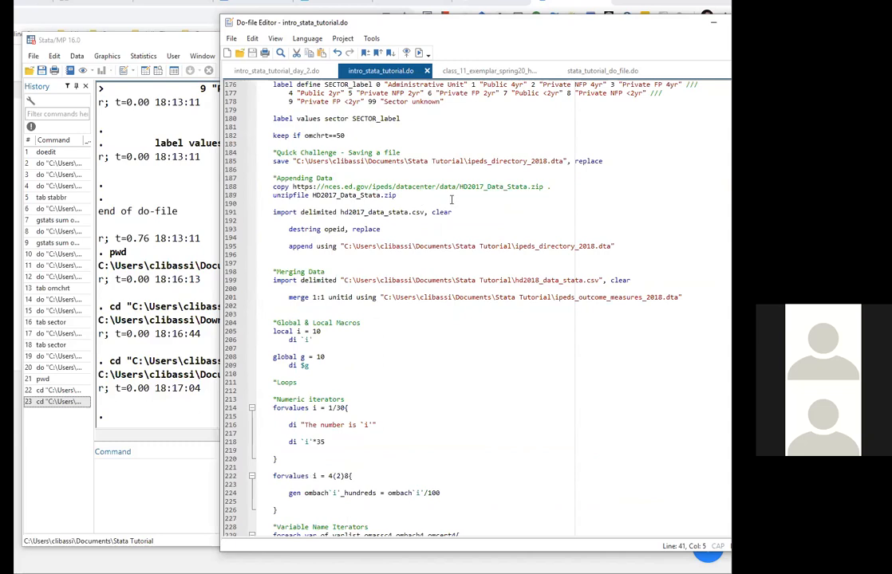
left_click(436, 195)
left_click_drag(436, 195, 273, 182)
key("ctrl+c")
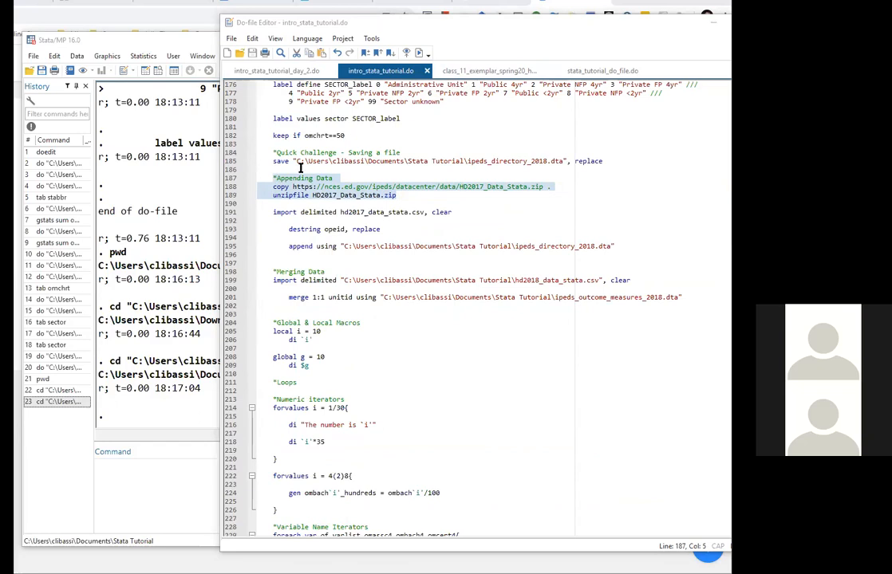
Add the comment "*Download the 2017 Data" at the end of intro_stata_tutorial_day_2.do and paste the copied HD2017 block beneath it
left_click(278, 72)
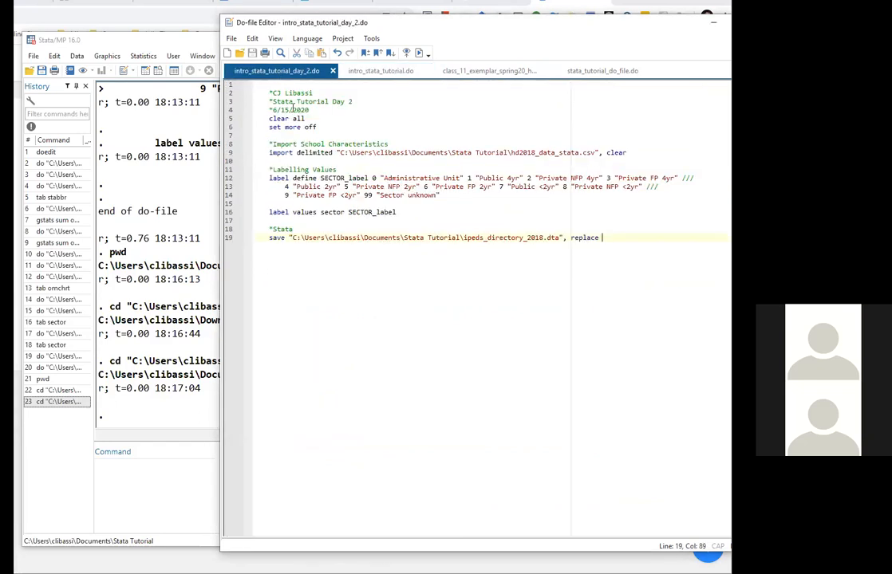
key("Return")
key("Return")
type("*Co")
key("BackSpace")
key("BackSpace")
type("Download the 2017 Data")
key("Return")
key("ctrl+v")
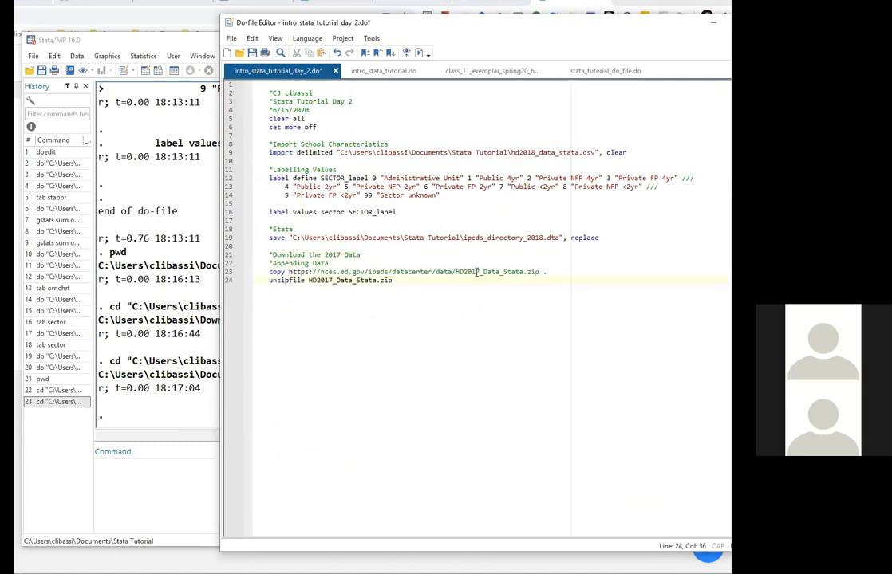
Delete the pasted "*Appending Data" comment line above the HD2017 copy command
left_click_drag(330, 264, 369, 252)
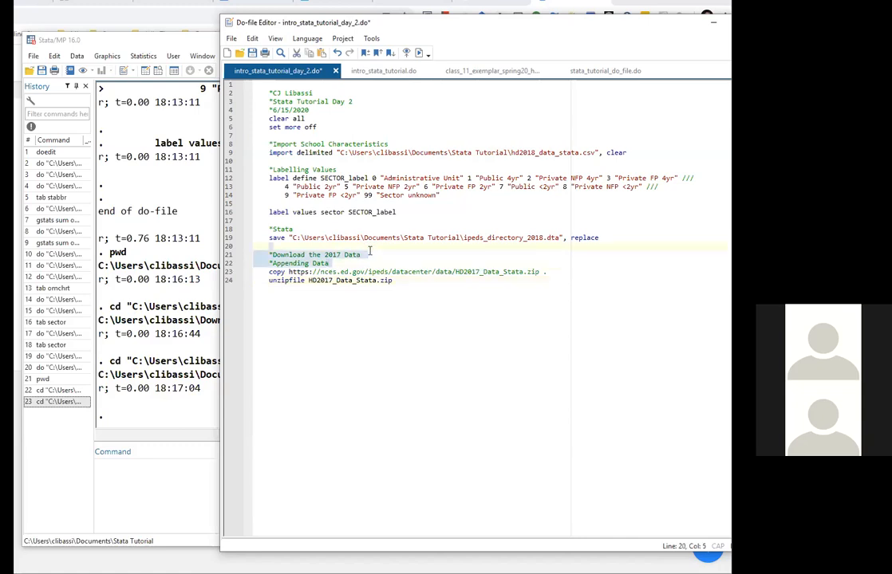
key("BackSpace")
left_click(415, 276)
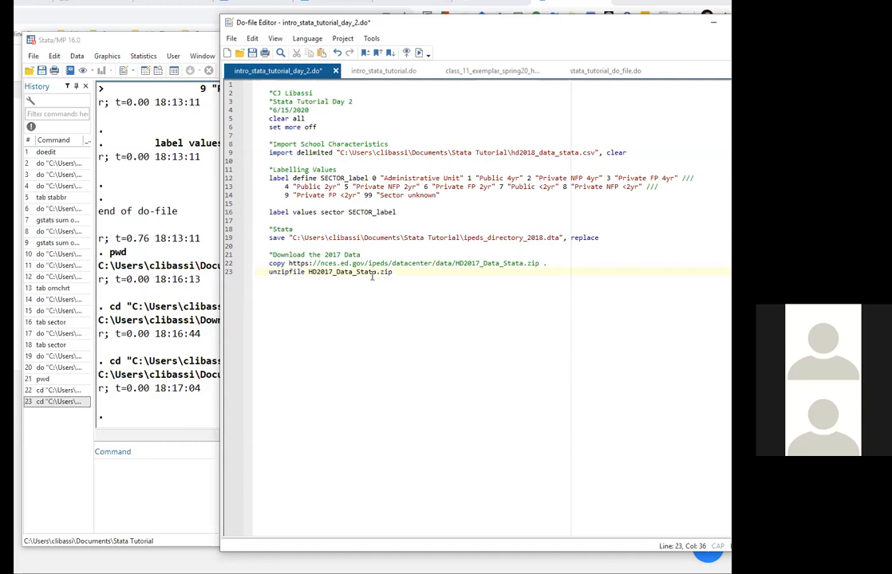
Duplicate the "*Import School Characteristics" comment and its import delimited command below the HD2017 unzipfile line
key("Return")
key("Return")
key("Tab")
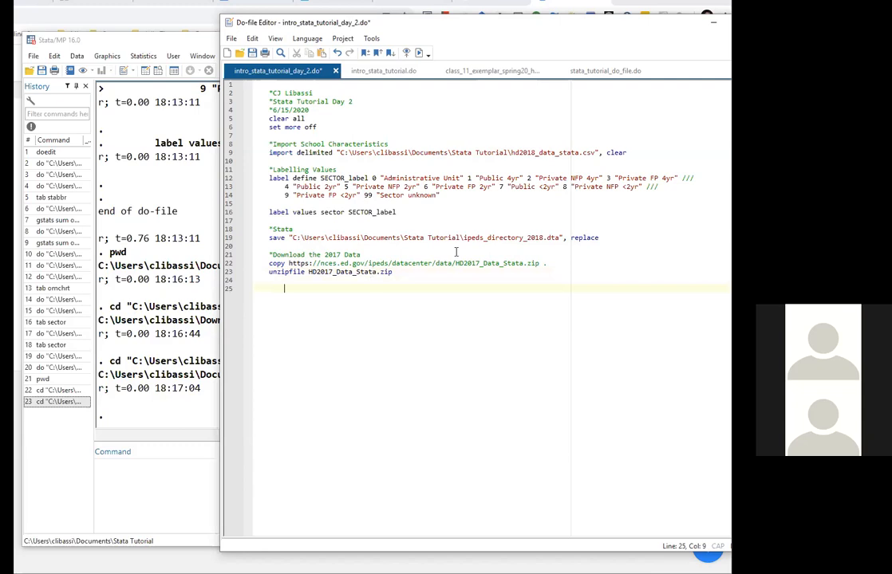
left_click(638, 147)
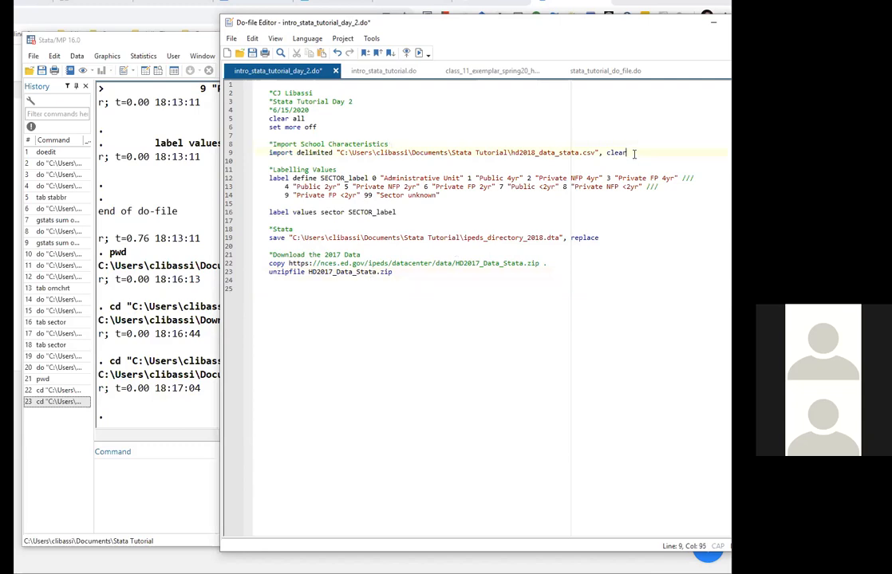
left_click_drag(631, 153, 263, 146)
key("ctrl+c")
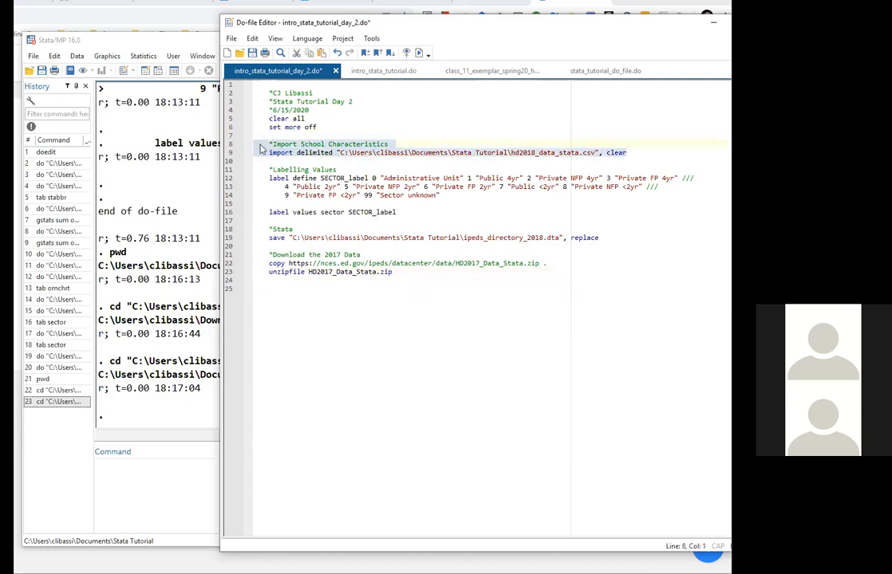
left_click(416, 277)
key("Return")
key("Return")
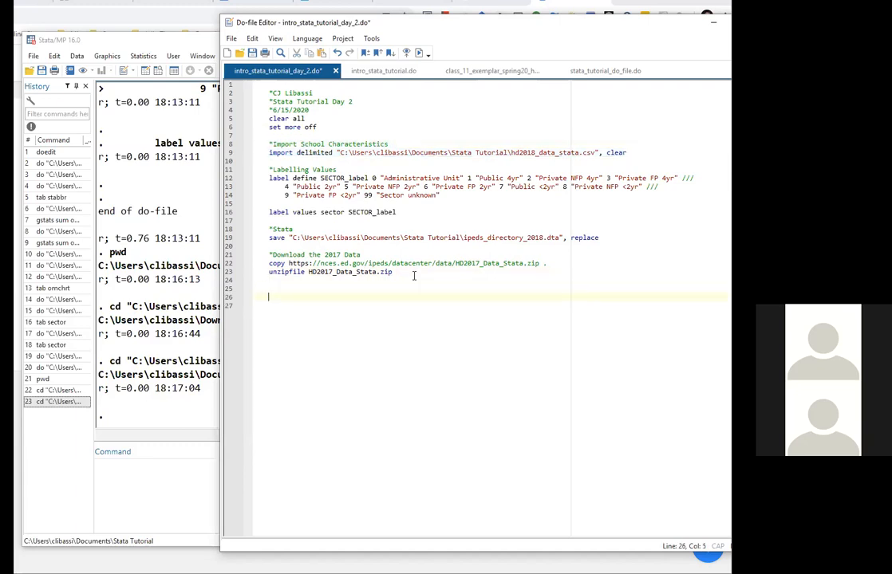
key("ctrl+v")
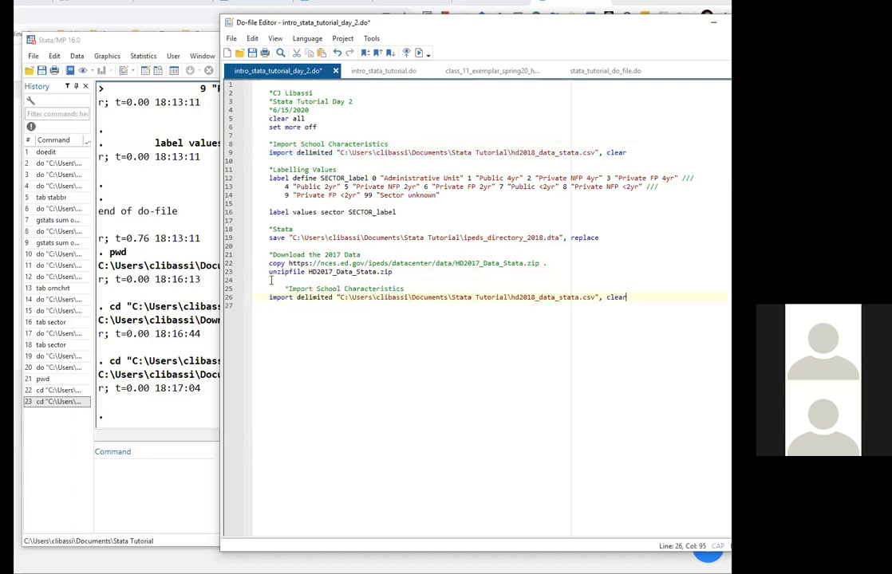
Remove the extra indent before the duplicated import comment and change its command's file name to hd2017_data_stata.csv
left_click(285, 290)
key("BackSpace")
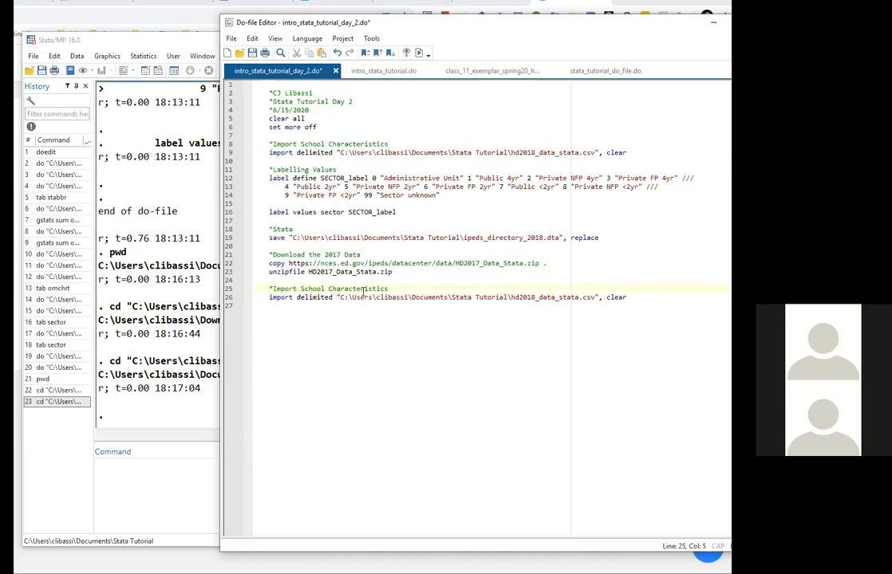
double_click(364, 292)
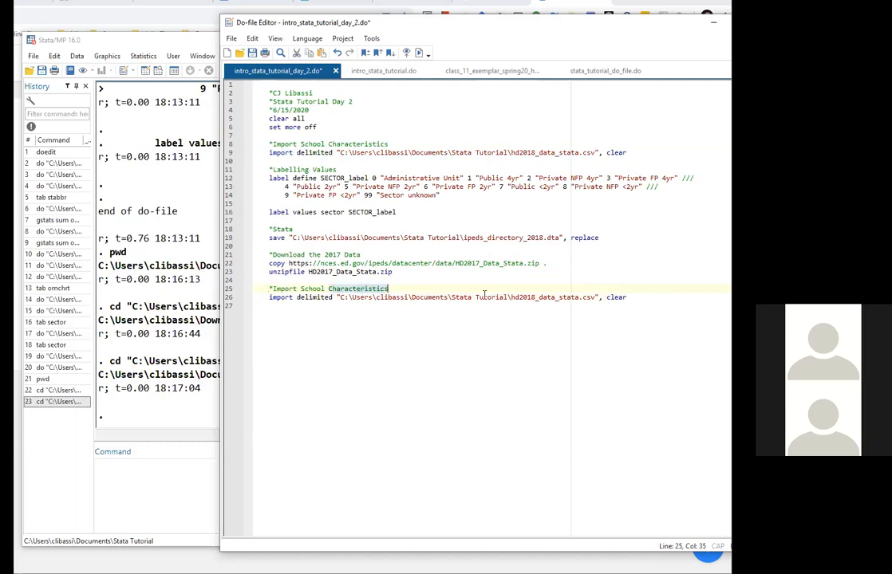
left_click(535, 296)
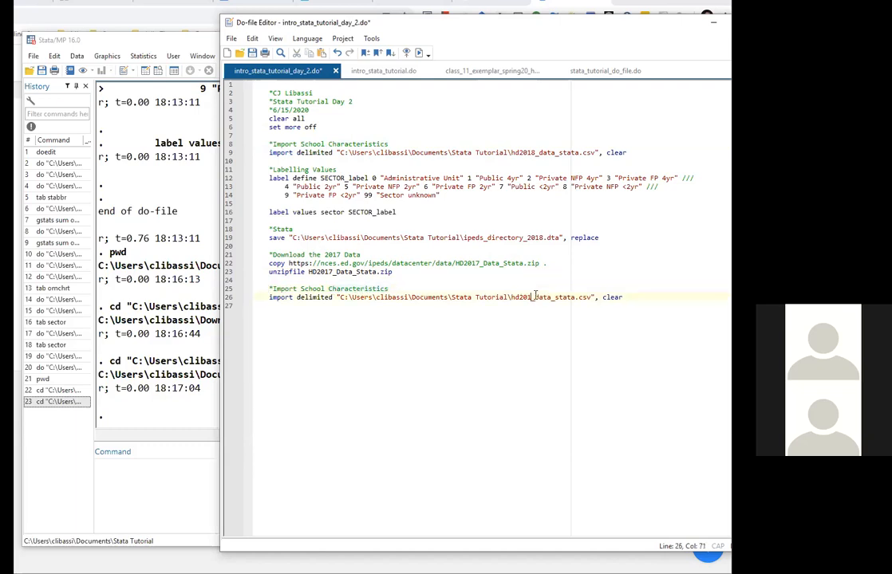
key("BackSpace")
type("7")
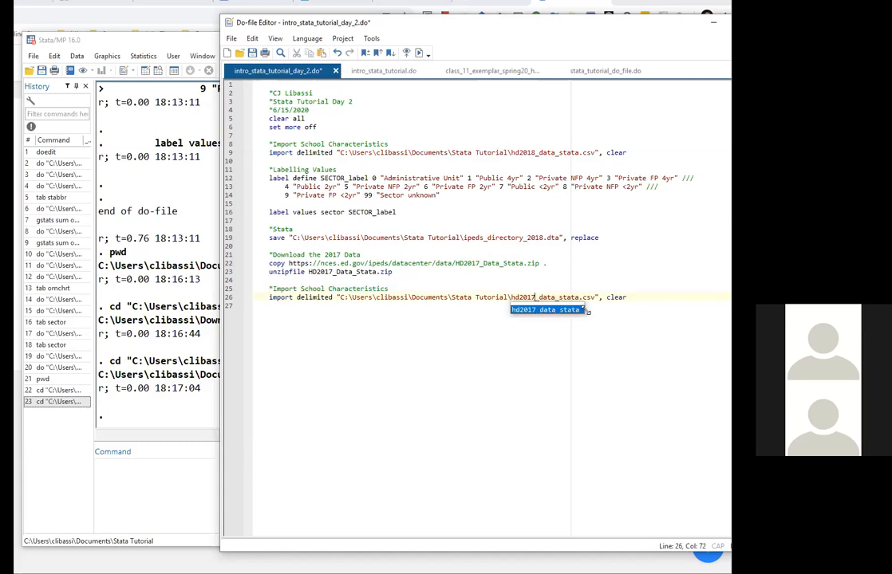
Run the 2017 download, unzip and import lines from the do-file and bring the main Stata window forward
left_click_drag(646, 296, 228, 256)
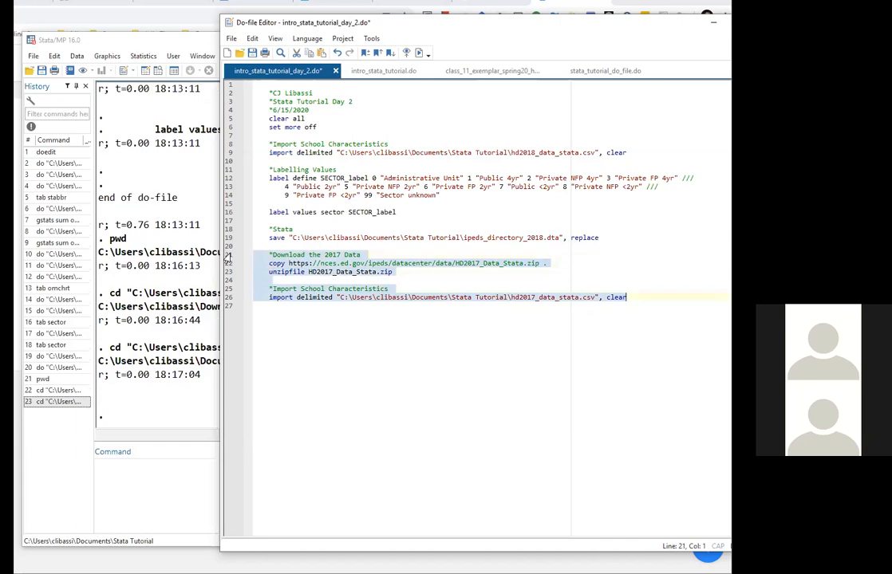
key("ctrl+d")
left_click(140, 500)
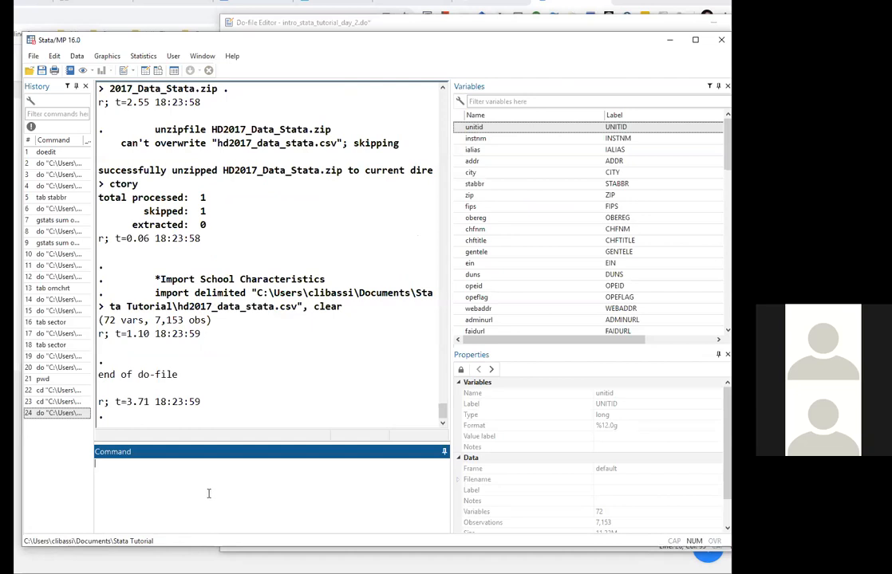
Look through the imported 2017 variables and save the do-file intro_stata_tutorial_day_2.do
left_click(514, 241)
scroll(514, 242, "down", 2)
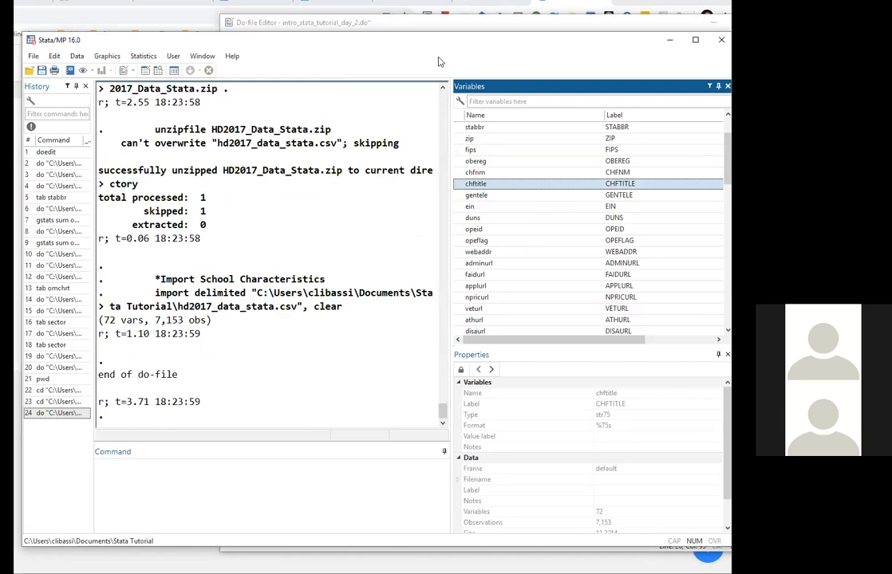
left_click(435, 24)
left_click(252, 52)
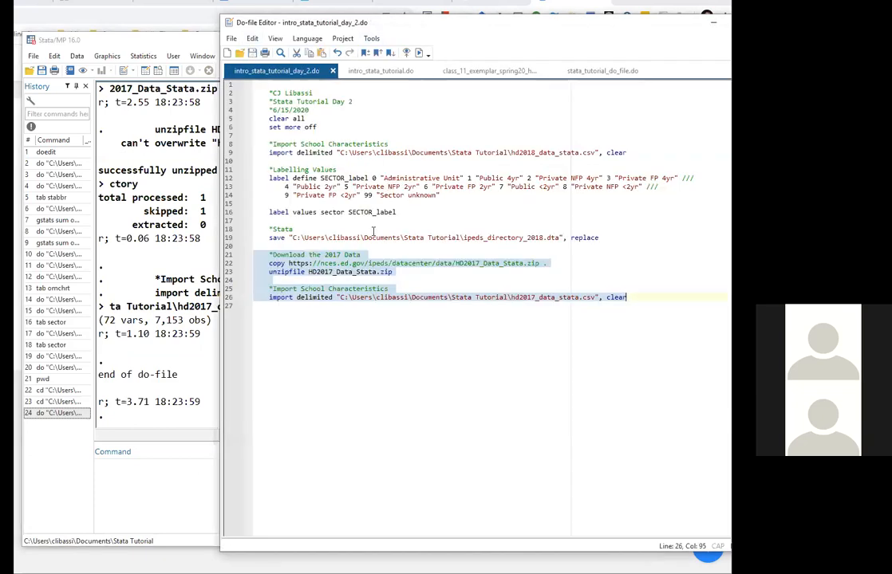
left_click(627, 297)
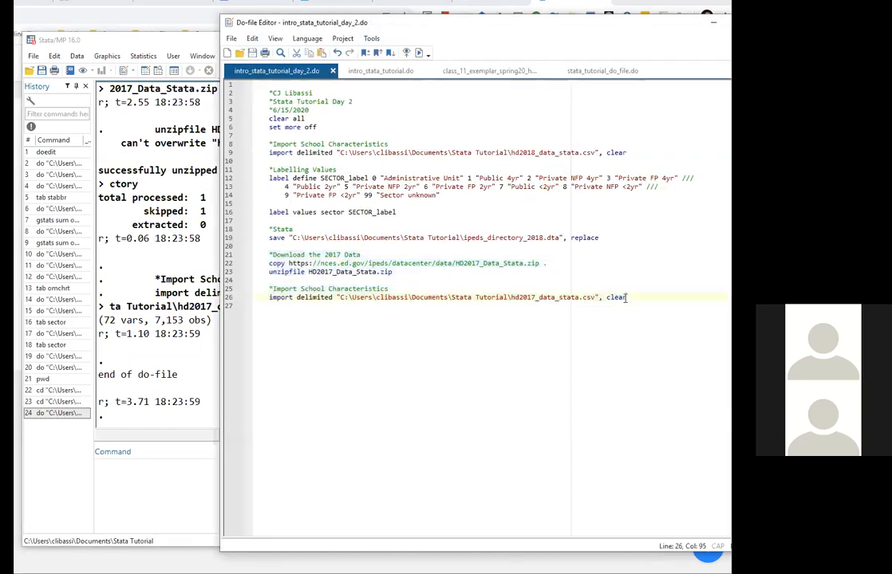
Browse the imported 2017 school data with the br command, look through its rows and columns, and close the Data Editor
left_click(141, 506)
type("br")
key("Return")
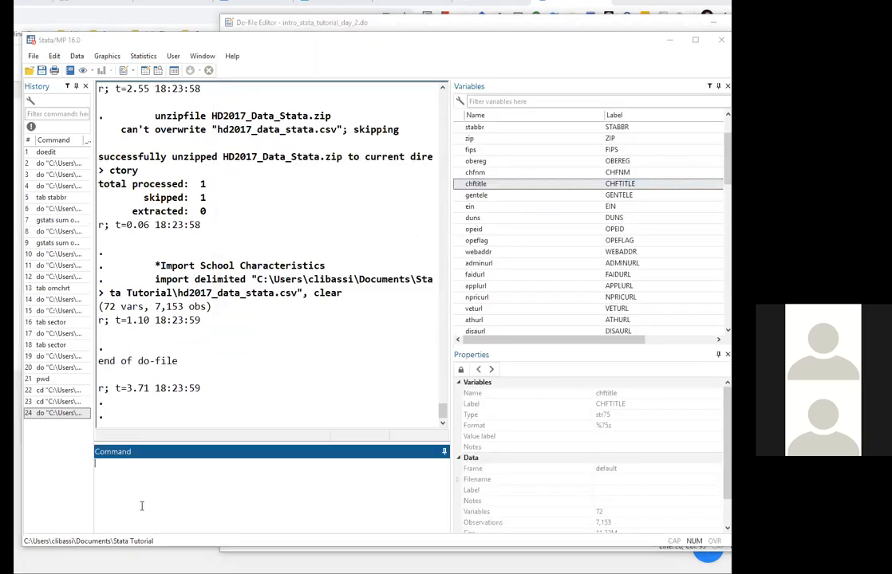
scroll(225, 241, "down", 20)
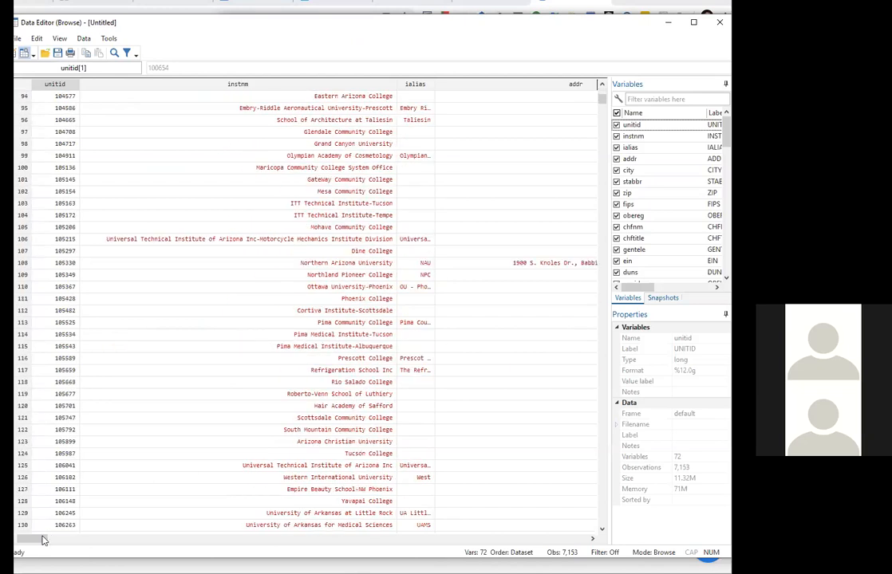
left_click_drag(40, 539, 50, 460)
left_click(721, 25)
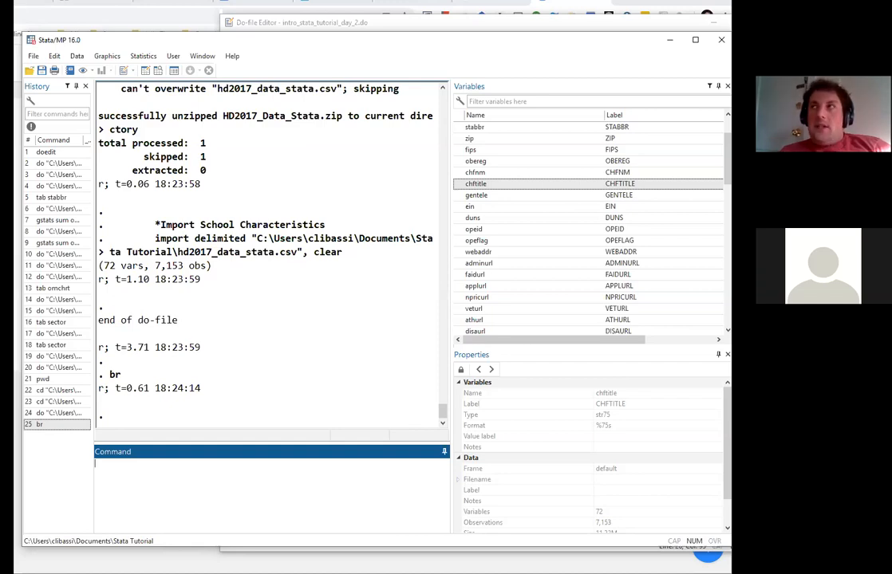
Review the 2017 import command, the 2018 save command and the 2018 code block in the do-file
left_click(442, 24)
left_click_drag(642, 300, 249, 298)
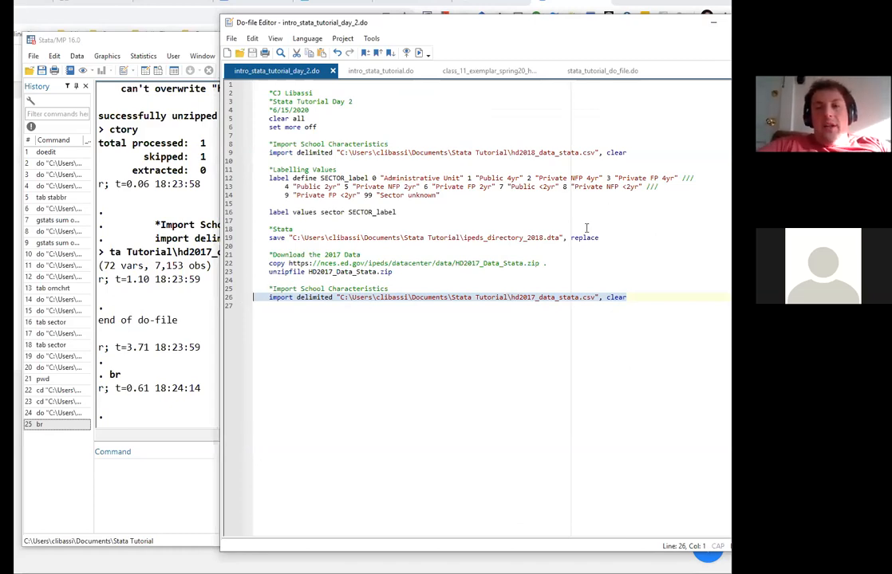
left_click_drag(565, 237, 261, 238)
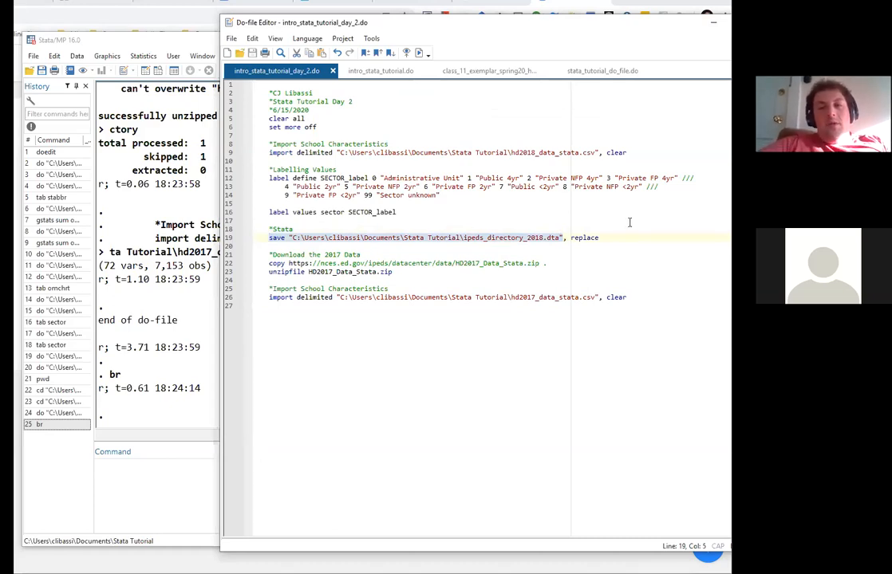
left_click_drag(611, 236, 230, 83)
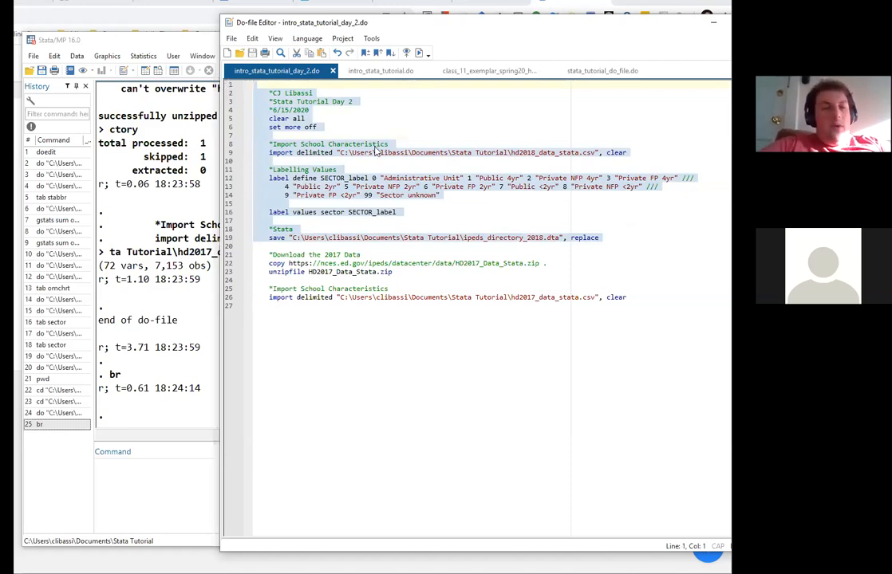
left_click(638, 297)
left_click_drag(638, 298, 209, 286)
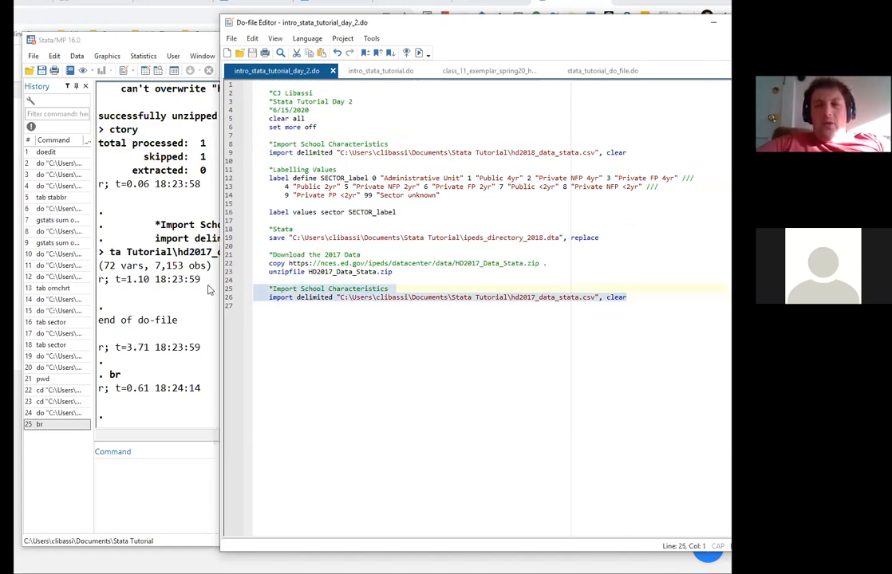
Save the do-file and begin an "append using" command on line 28, below the 2017 import command
left_click(637, 297)
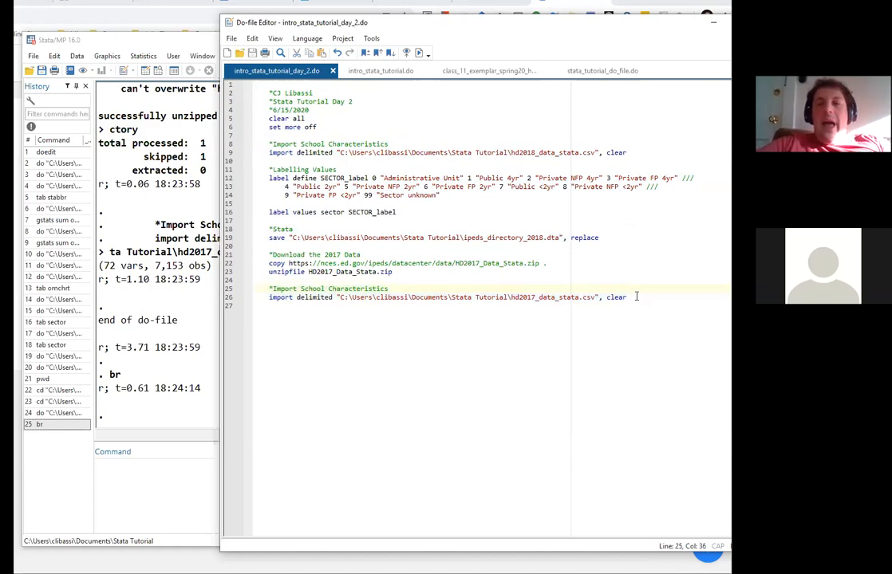
left_click(637, 297)
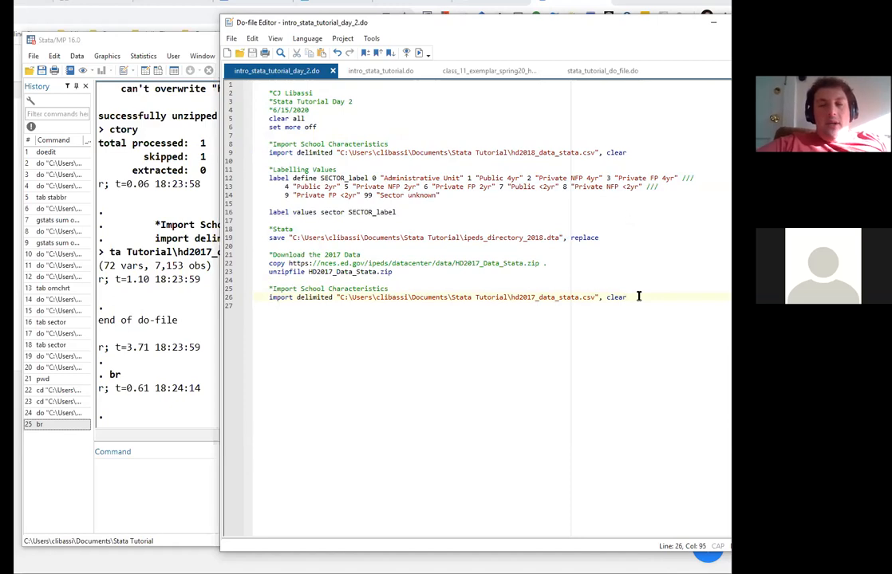
key("Return")
key("Return")
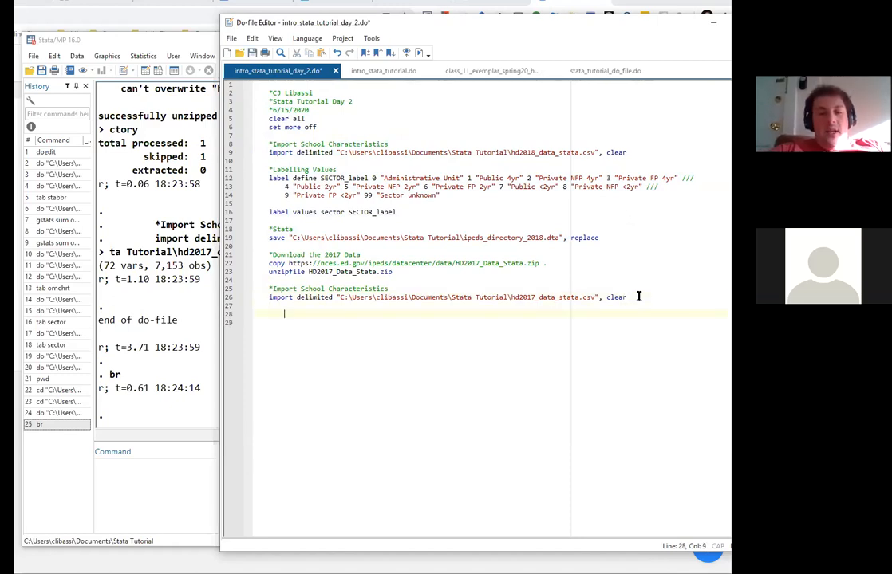
key("ctrl+s")
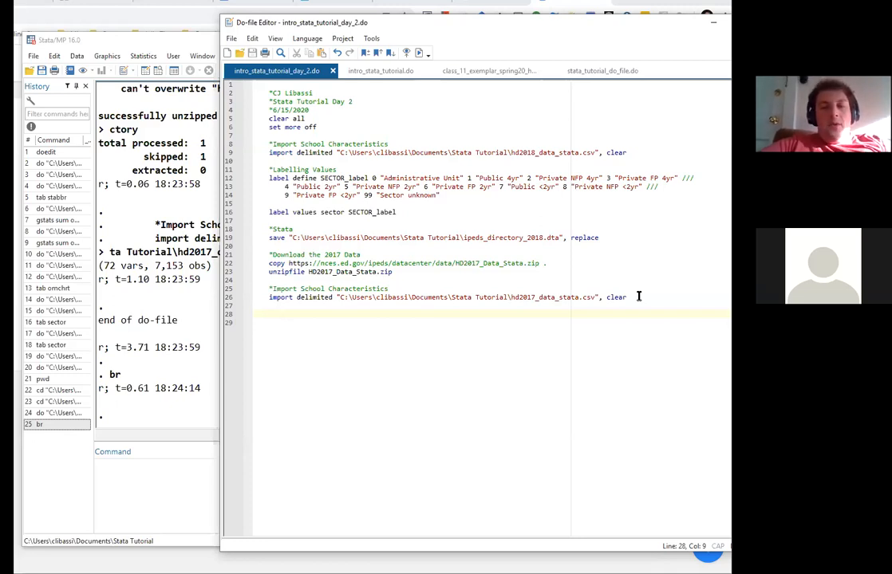
type("append ")
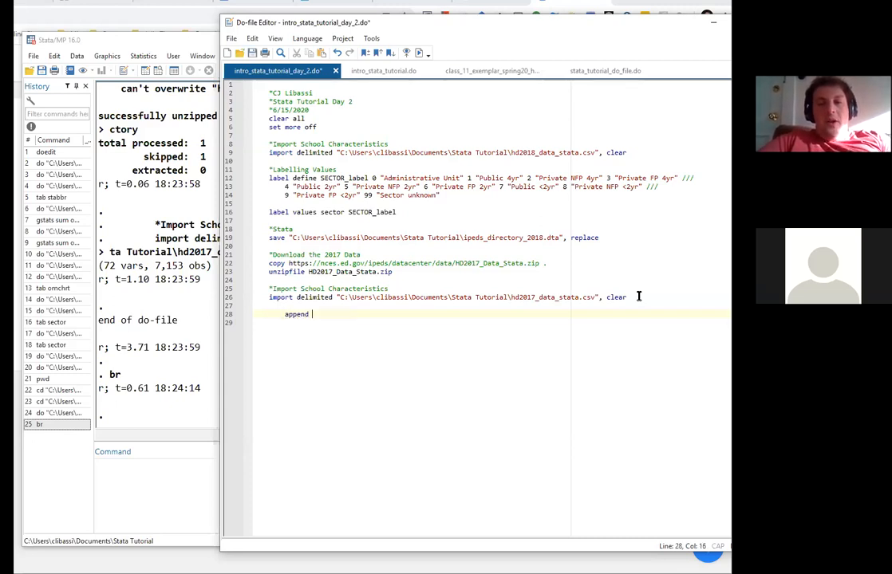
type("using")
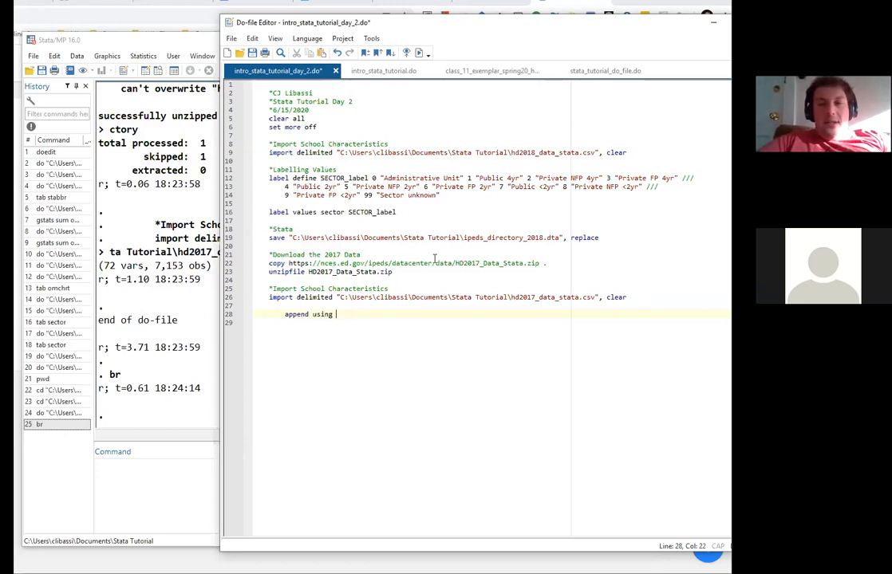
Complete the append command with the quoted ipeds_directory_2018.dta path copied from the save line
left_click(561, 237)
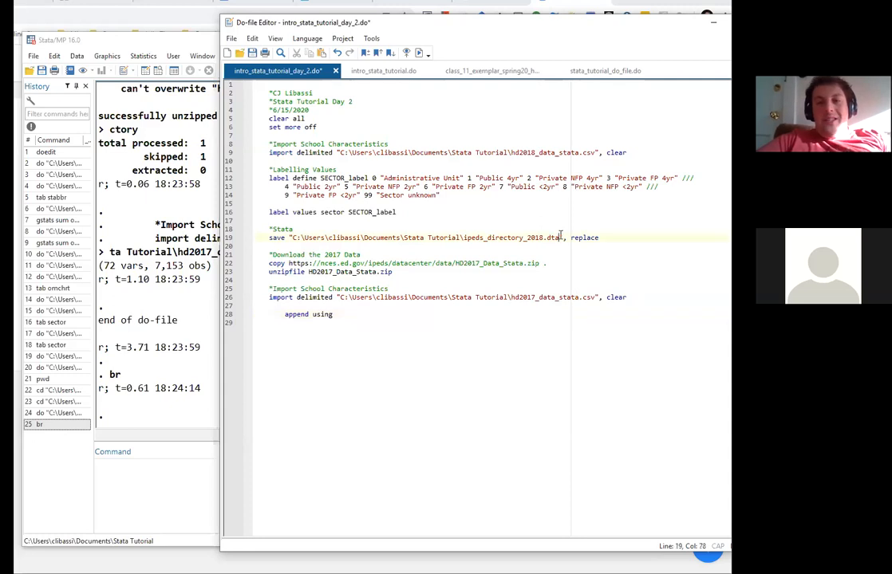
left_click_drag(563, 237, 380, 236)
left_click_drag(303, 243, 288, 237)
key("ctrl+c")
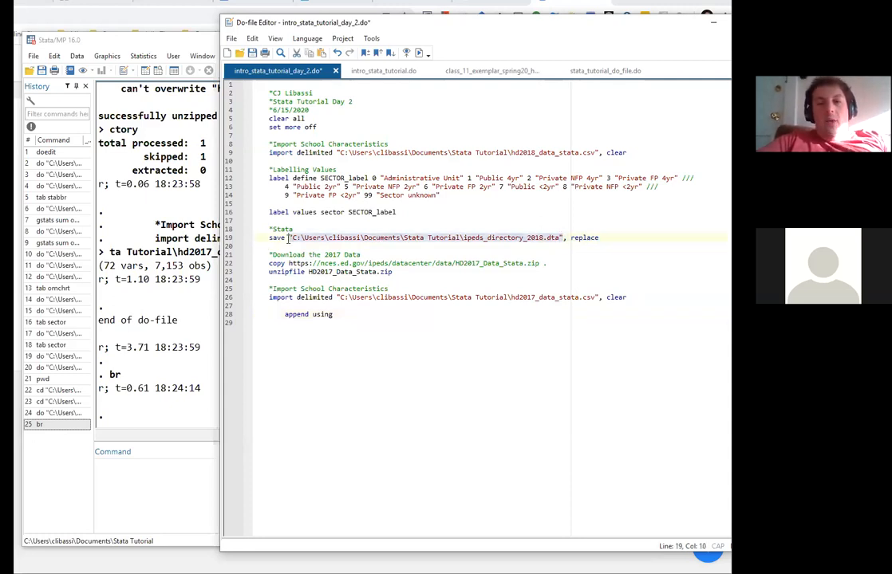
left_click(374, 315)
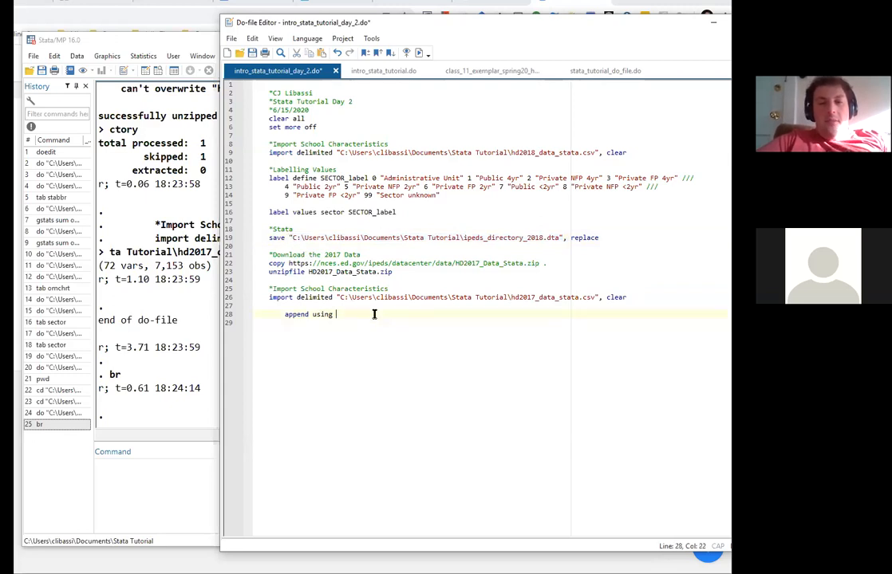
key("ctrl+v")
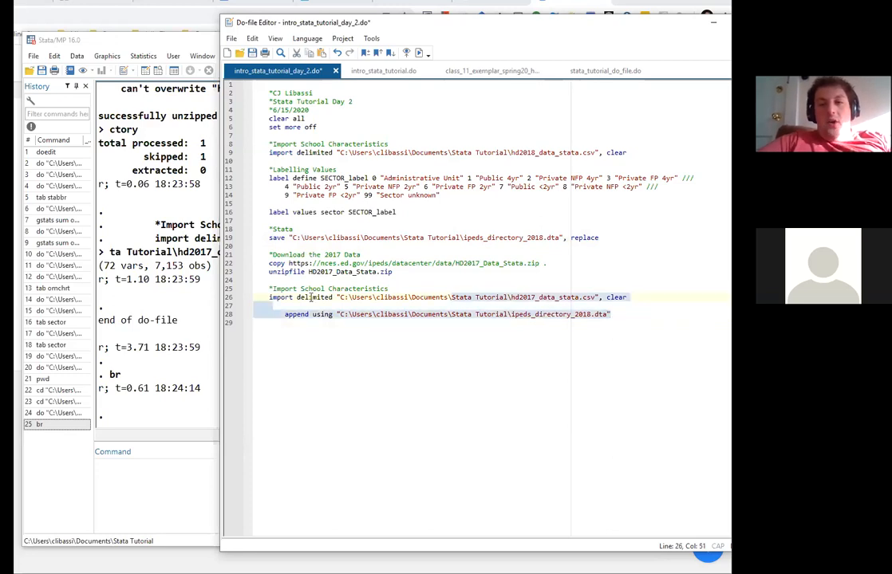
Run the 2017 import and append lines, bring the main Stata window forward and widen its results area
left_click(252, 287, "shift")
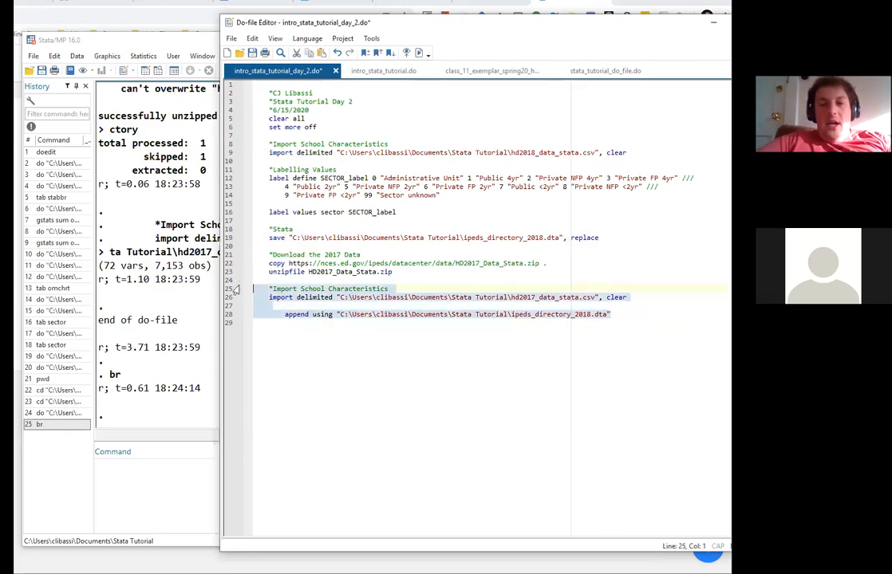
key("ctrl+d")
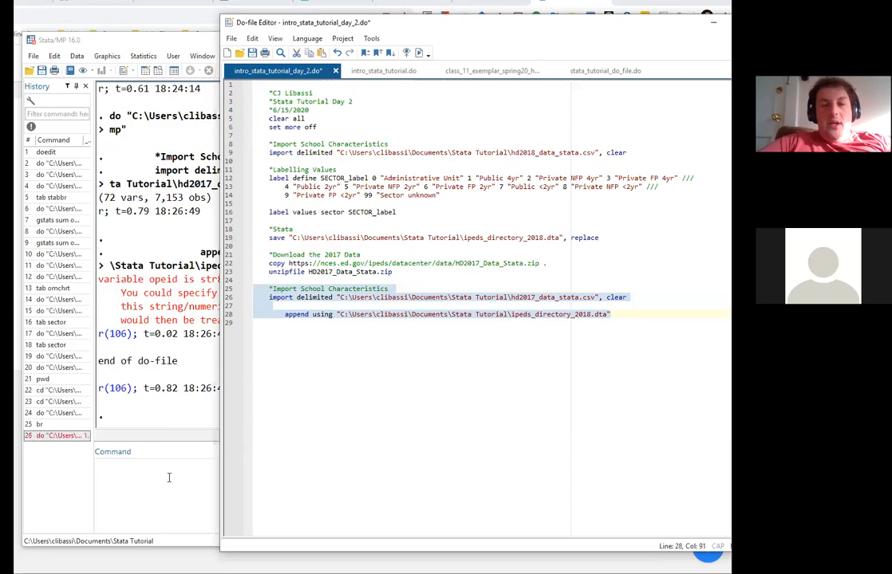
left_click(169, 478)
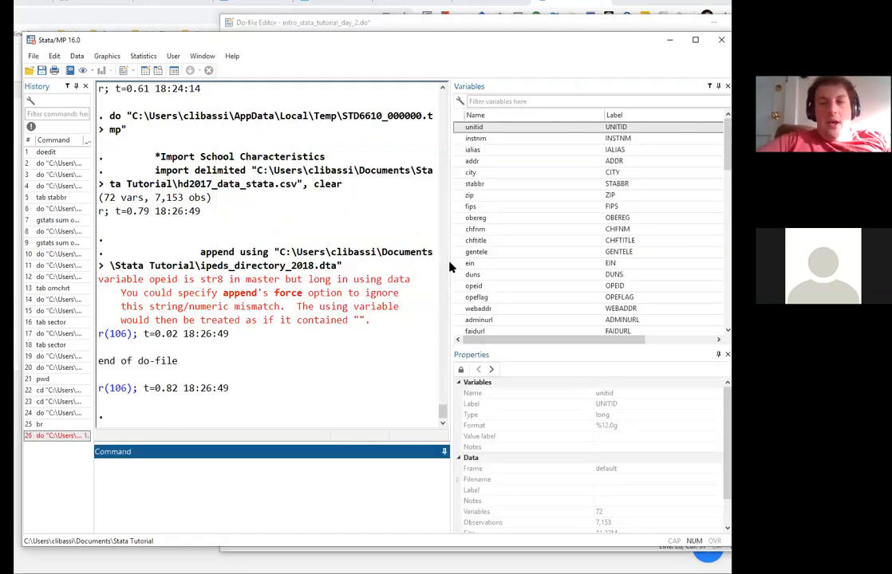
left_click_drag(450, 263, 534, 251)
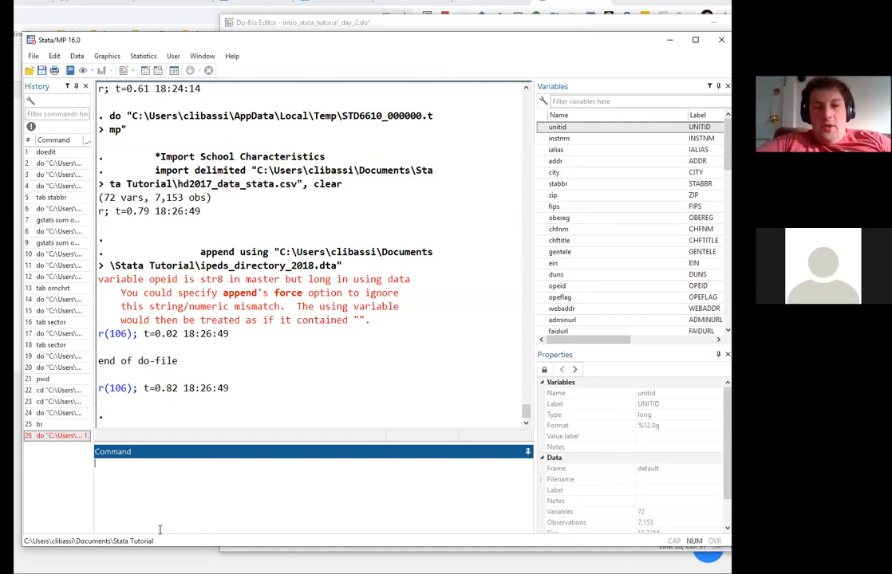
Describe the opeid variable and list its values in observations 1/10
type("describe opeid")
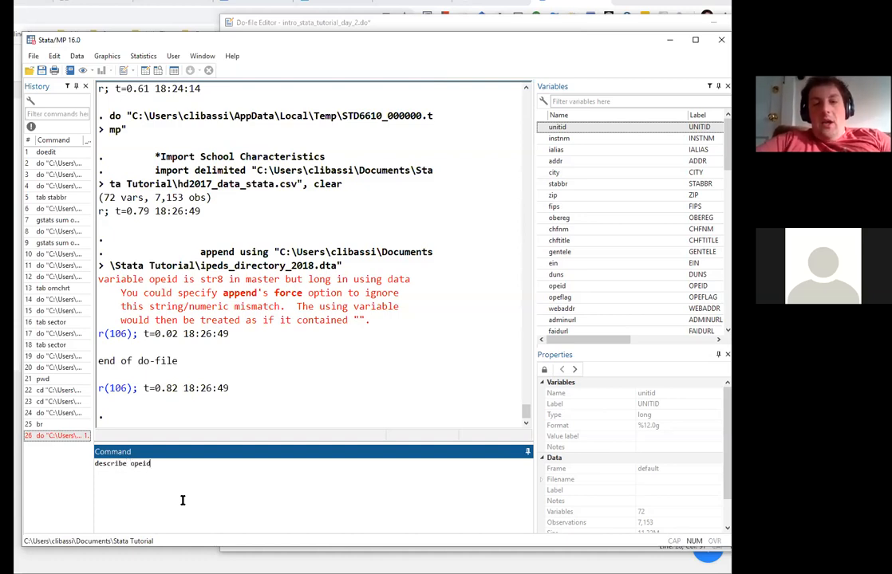
key("Return")
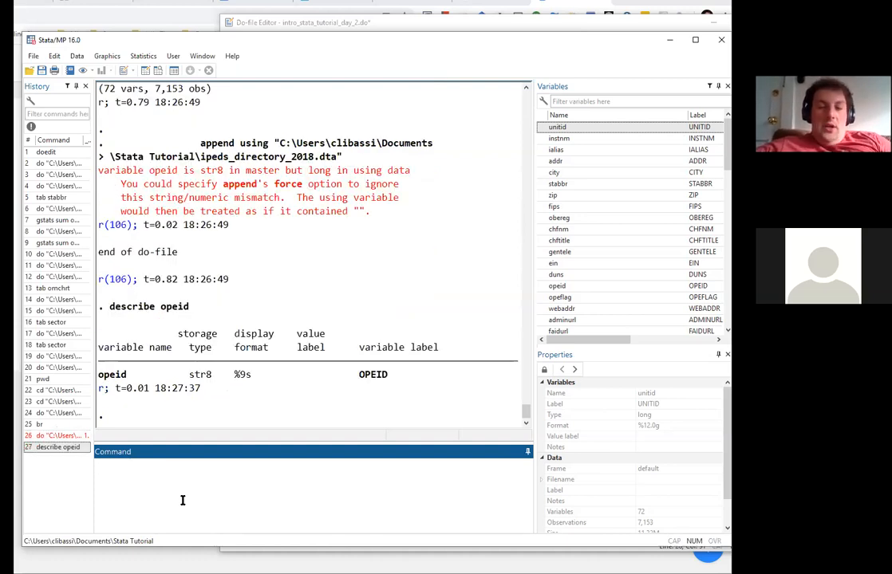
type("br")
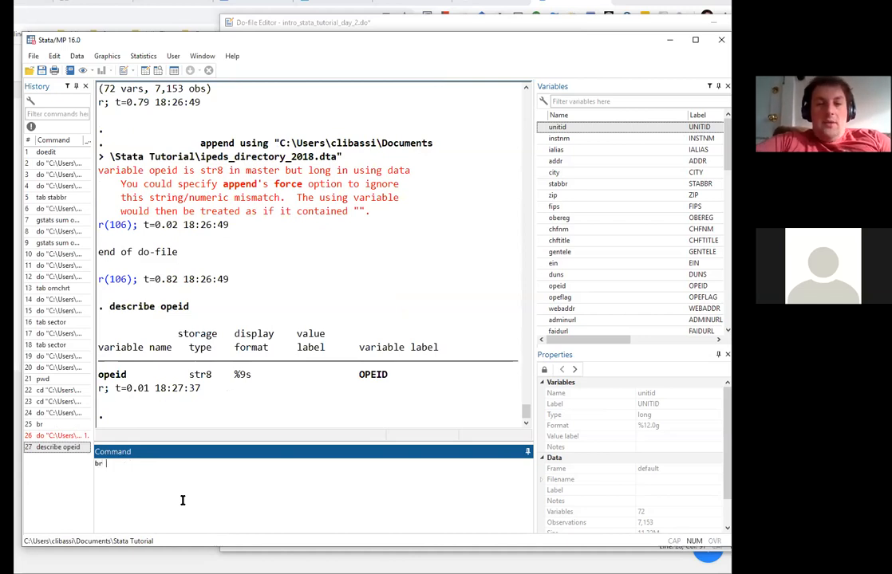
key("BackSpace")
key("BackSpace")
type("list ")
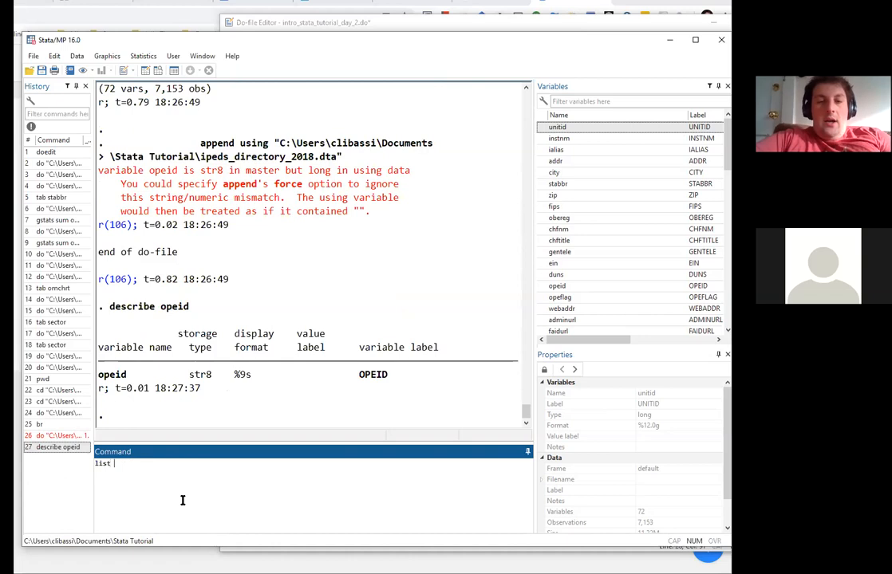
type("opei")
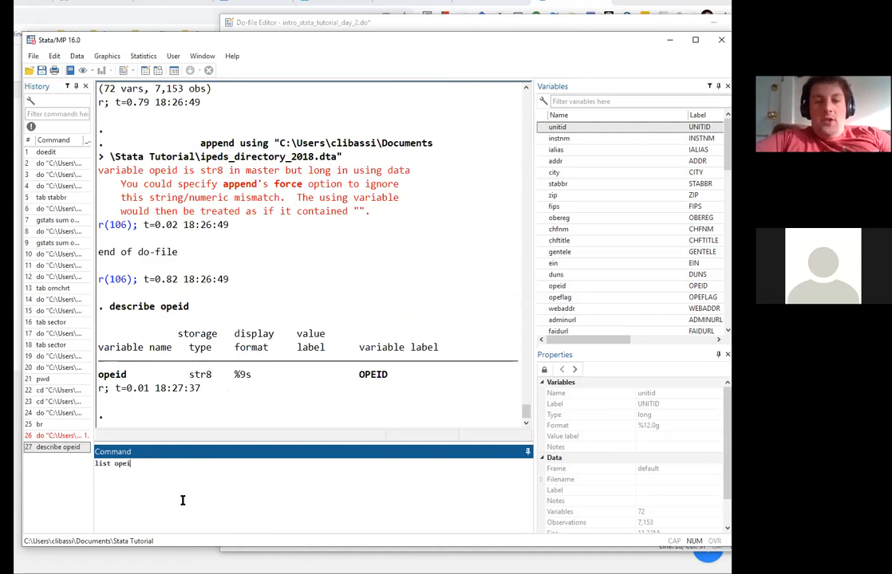
type("d ")
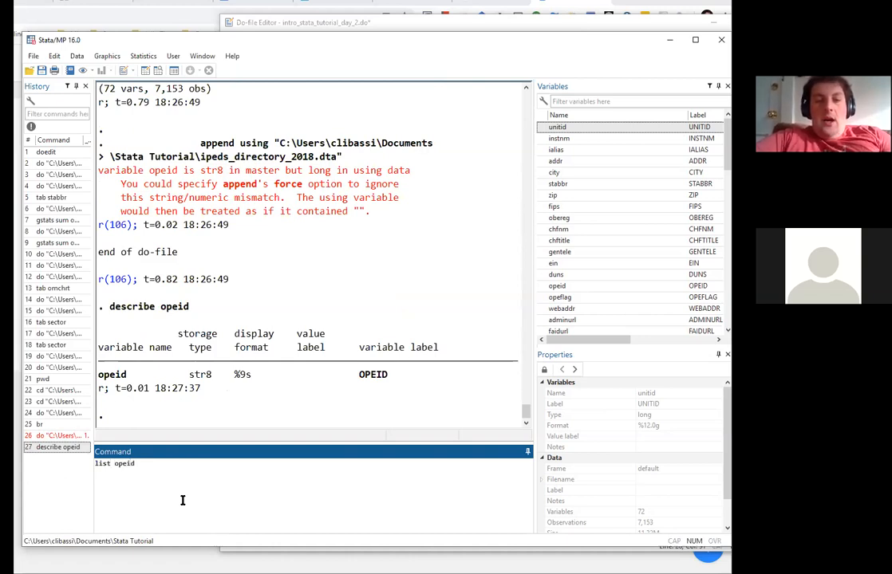
type("in 1/10")
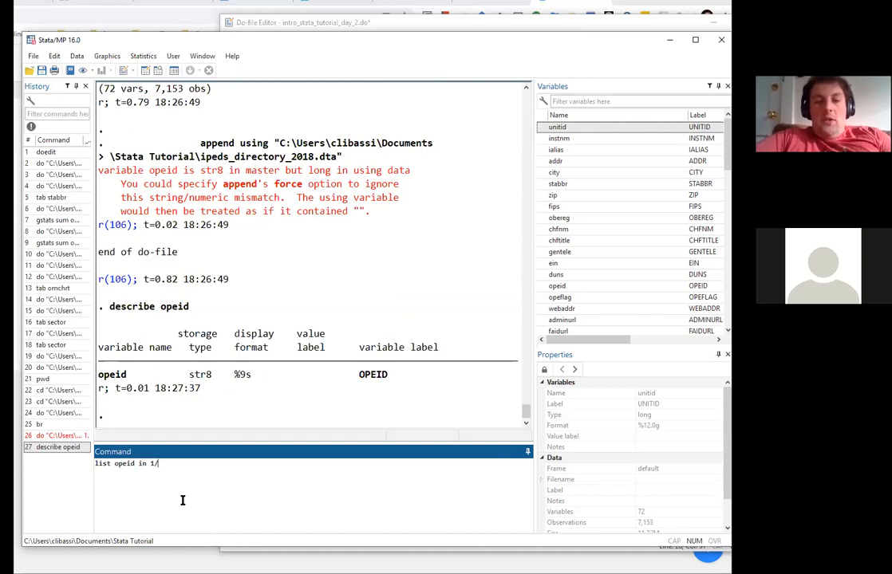
key("Return")
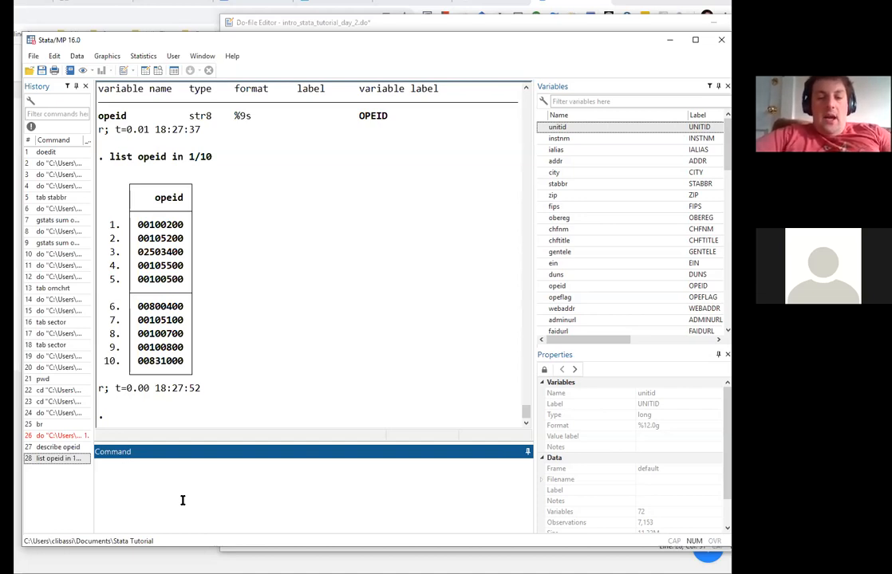
Try to list opeid for missing numeric conversions by running "list opeid if real(oepid)==."
type("list o")
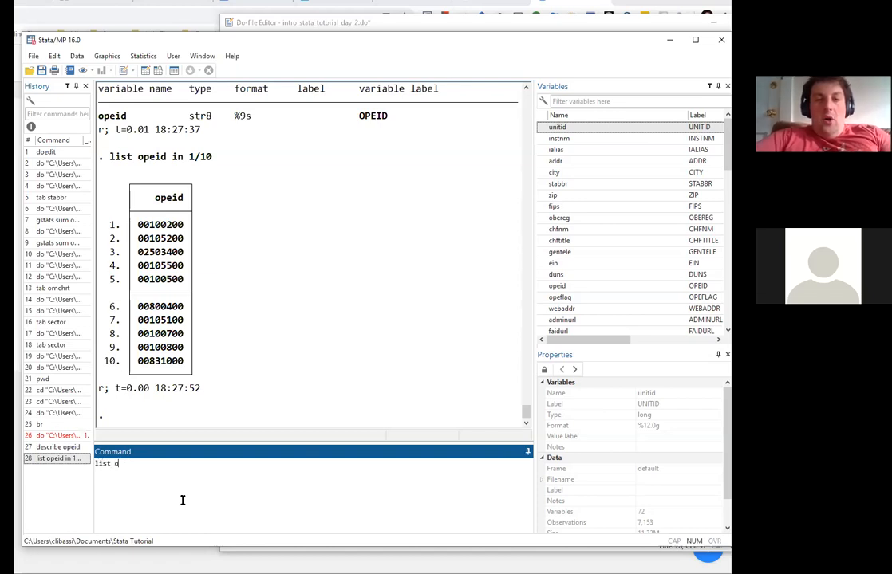
type("peid ")
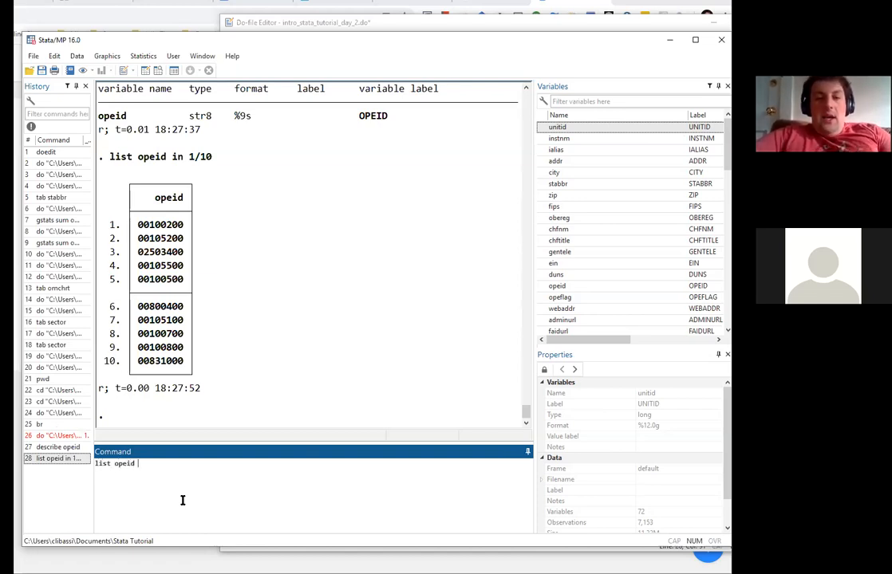
type("if real(")
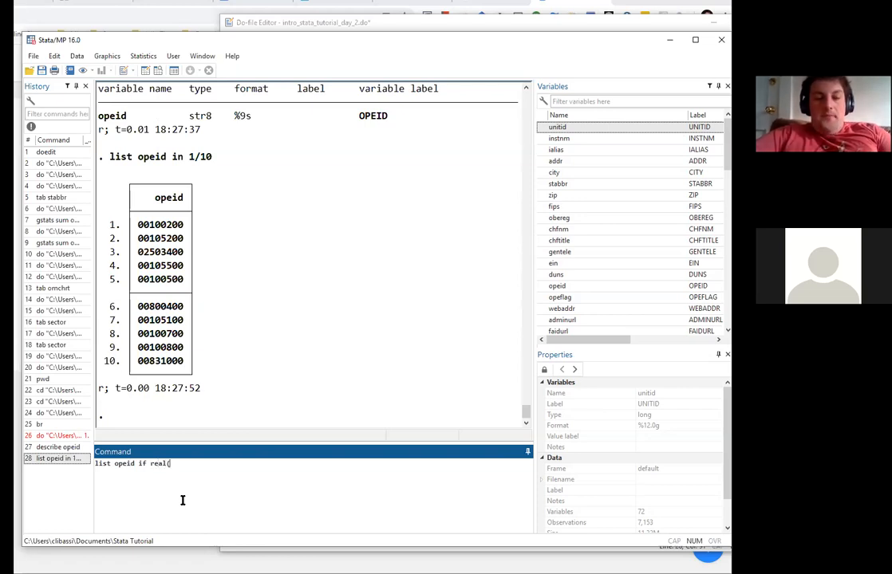
type("oepid")
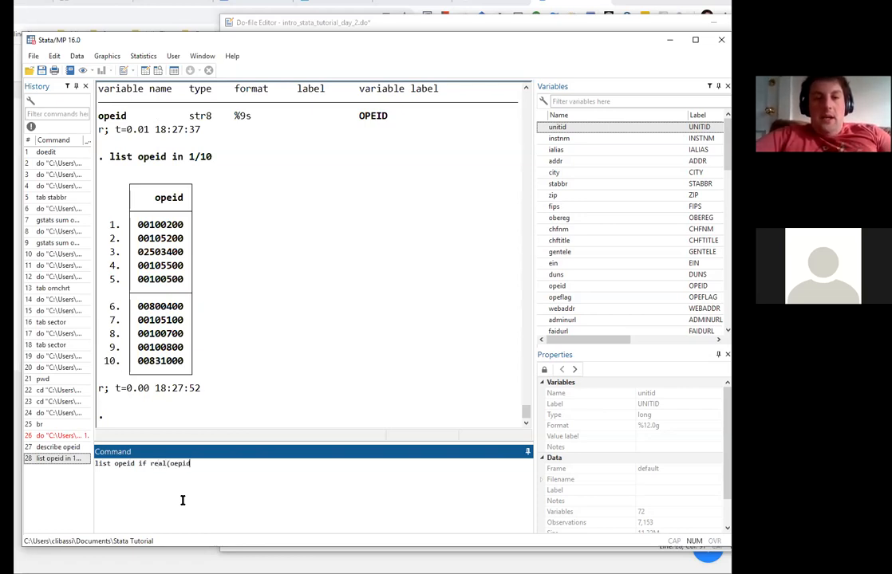
type(")==.")
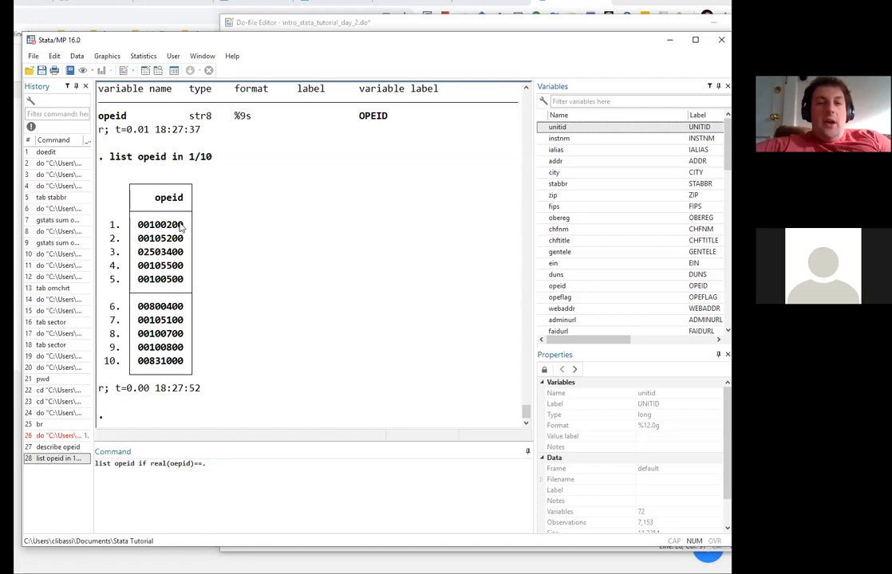
left_click_drag(182, 227, 140, 228)
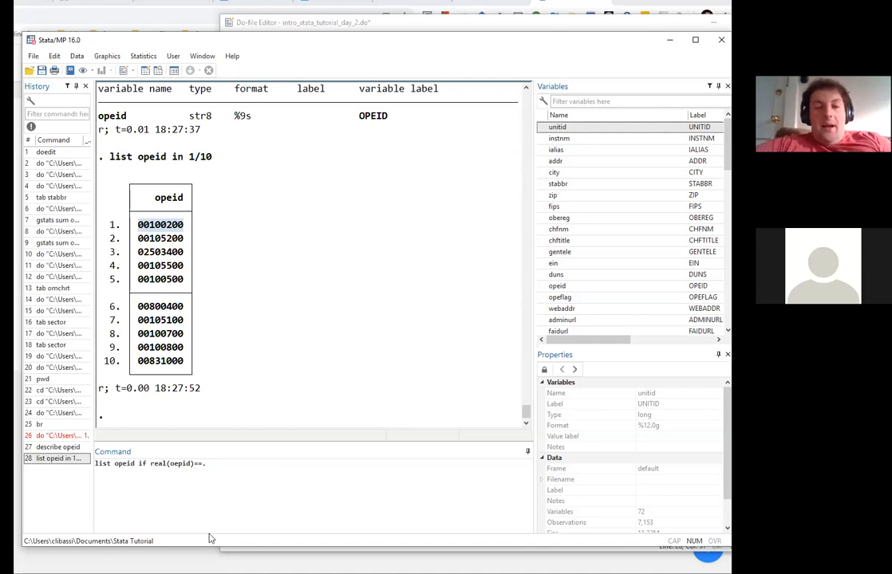
left_click(205, 463)
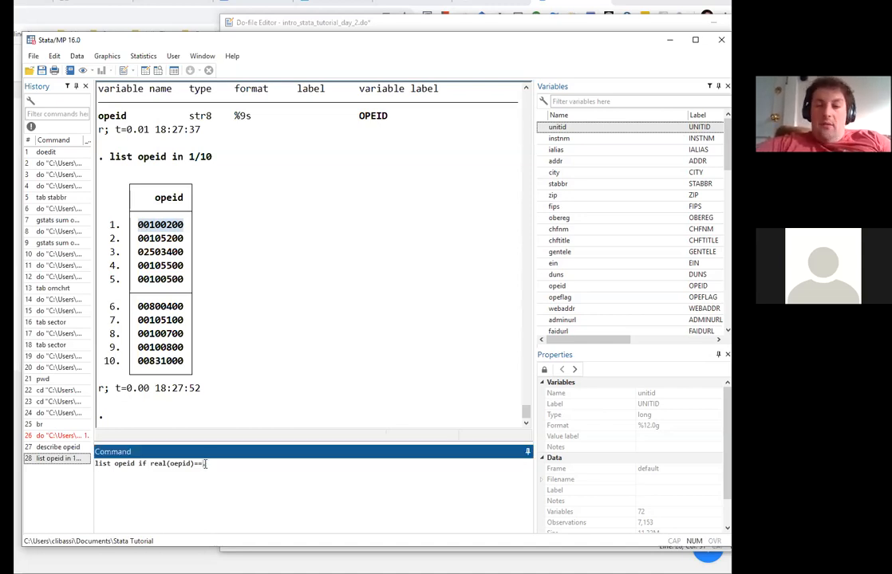
type(".")
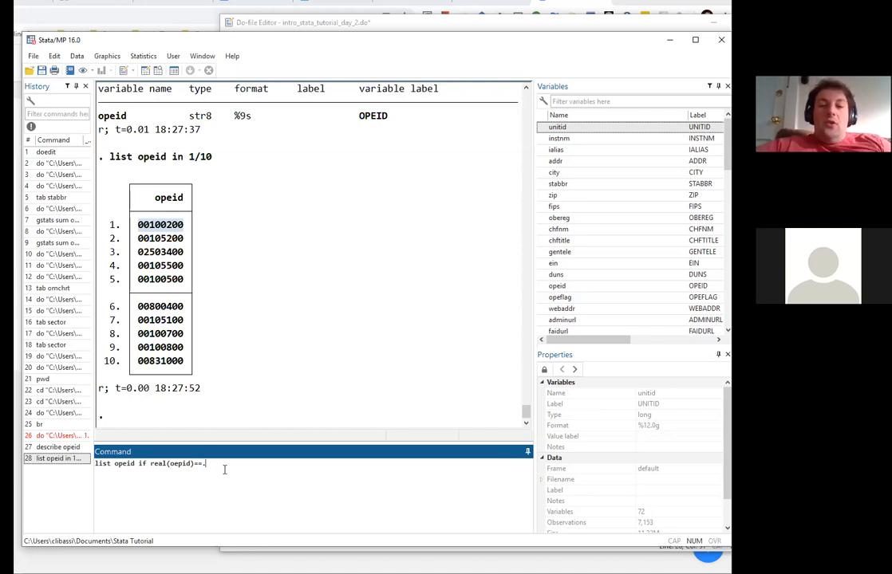
left_click_drag(225, 470, 89, 460)
left_click(206, 464)
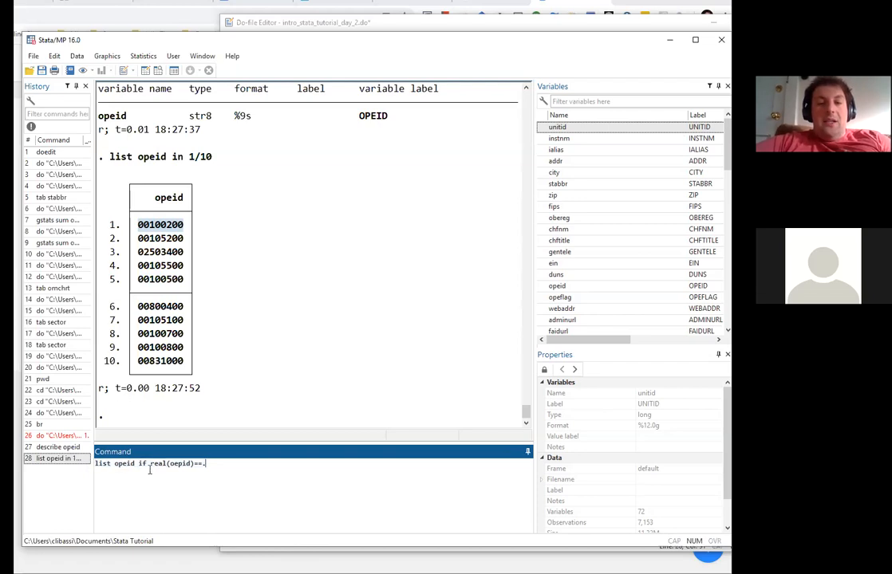
key("Return")
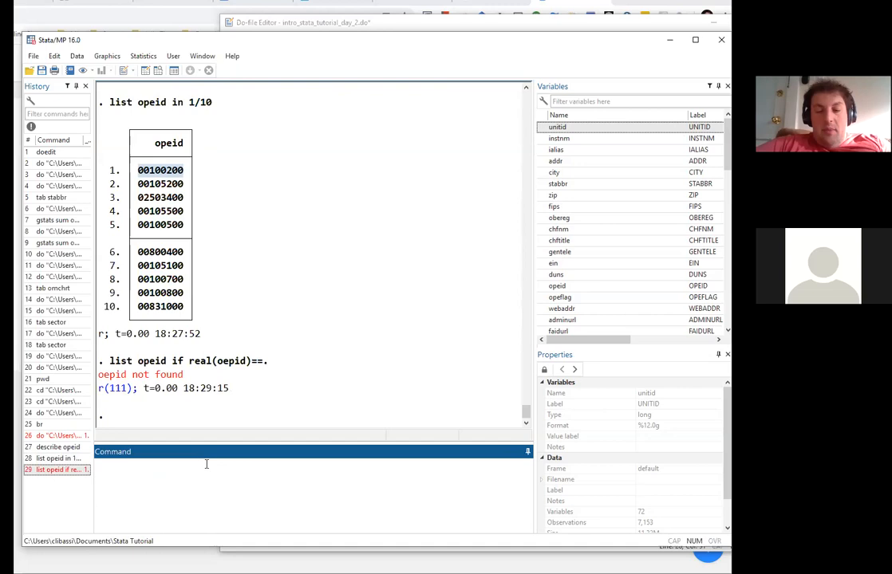
Correct the variable name inside real() and run "list opeid if real(opeid)==."
key("Page_Up")
key("Left")
key("Left")
key("Left")
key("Left")
key("Left")
key("Left")
key("Left")
key("BackSpace")
type("pe")
key("Return")
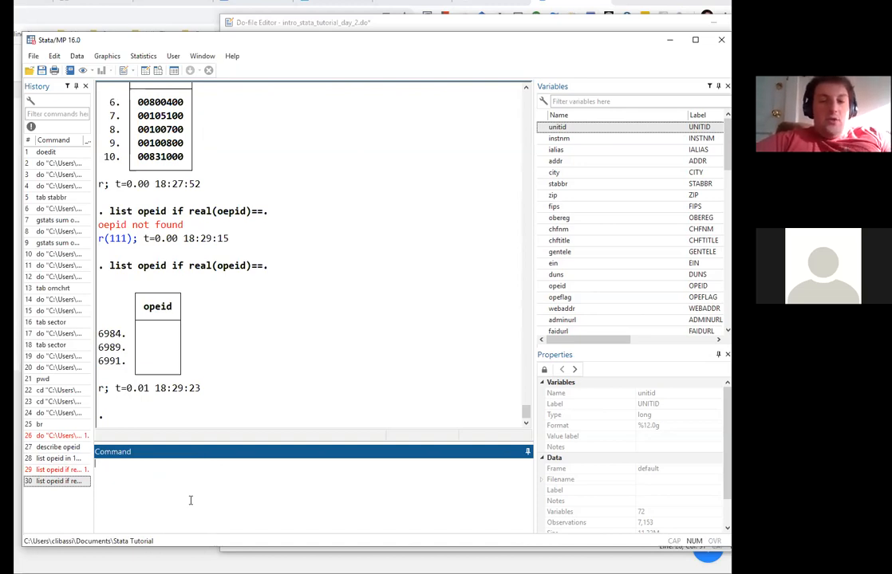
type("strtrim()")
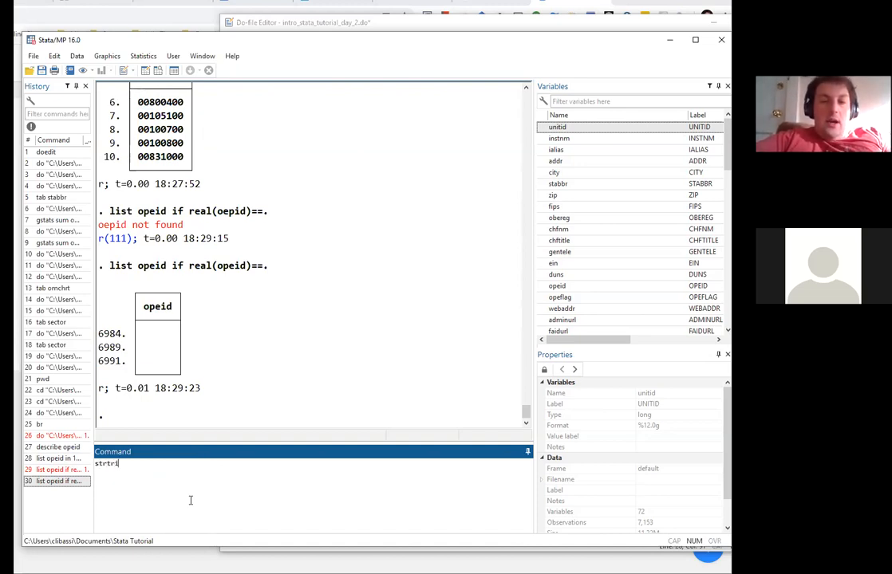
key("BackSpace")
key("BackSpace")
key("BackSpace")
key("BackSpace")
key("BackSpace")
key("BackSpace")
key("BackSpace")
key("BackSpace")
key("BackSpace")
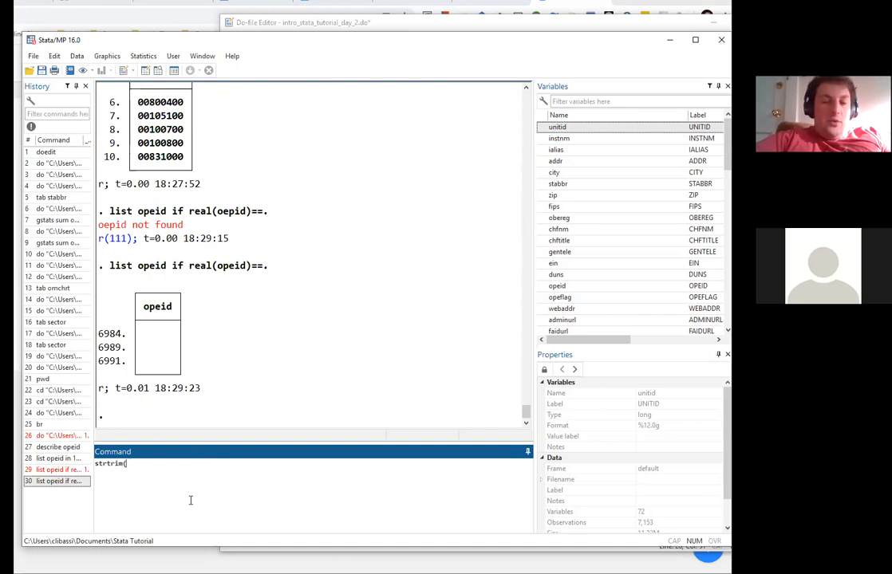
Strip leading and trailing spaces from opeid by running "replace opeid = strtrim(opeid)"
type("replace ")
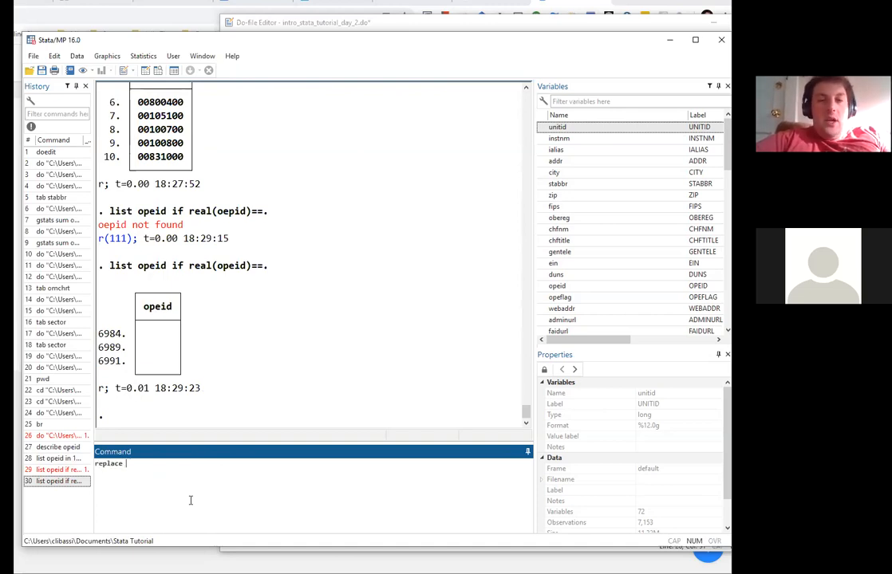
type("opeid = ")
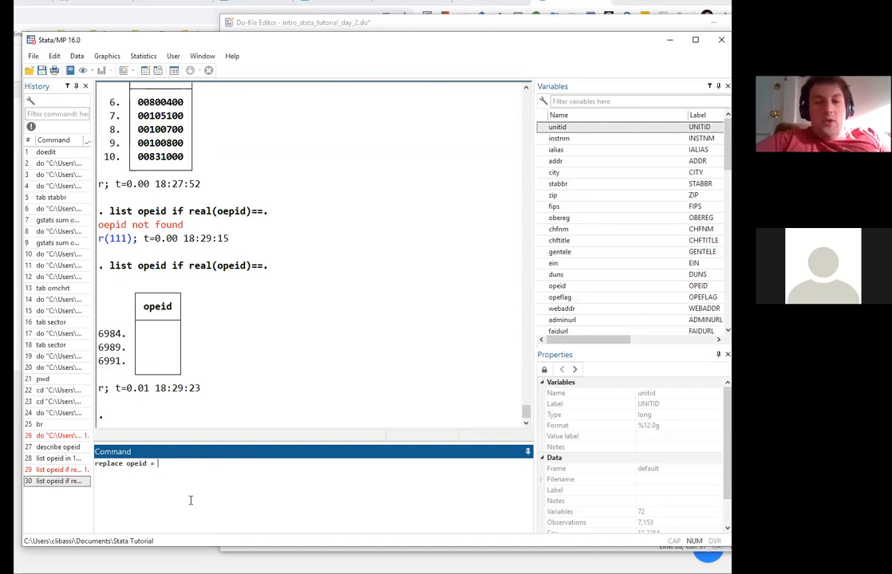
type("strt")
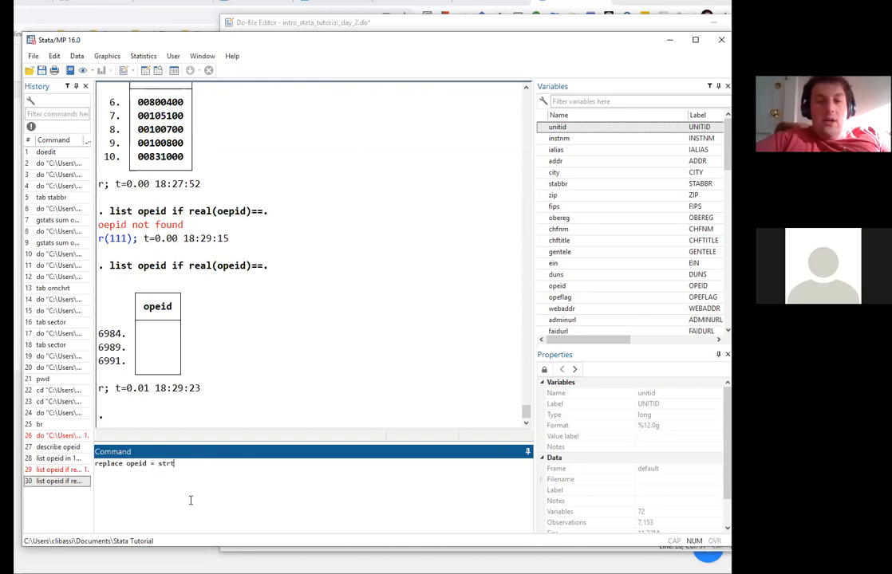
type("rim(")
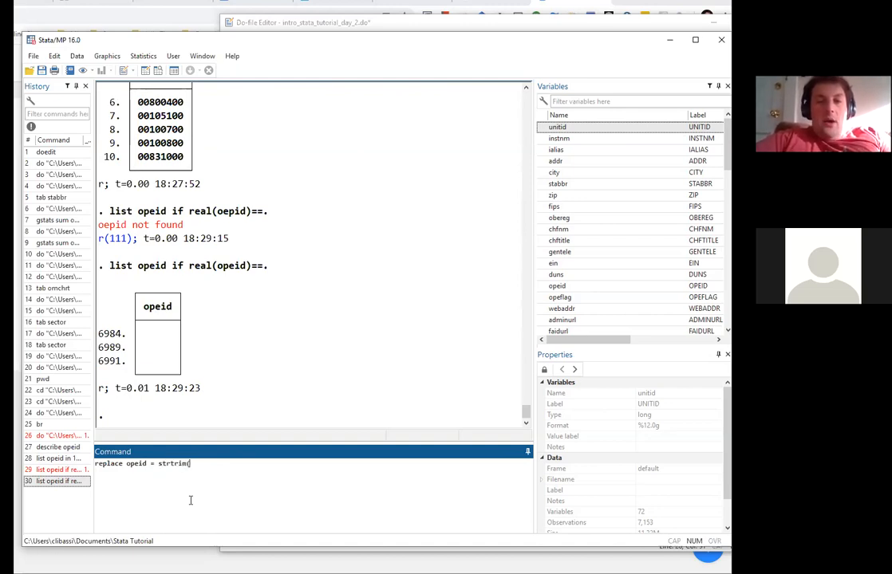
type("opeid)")
key("Return")
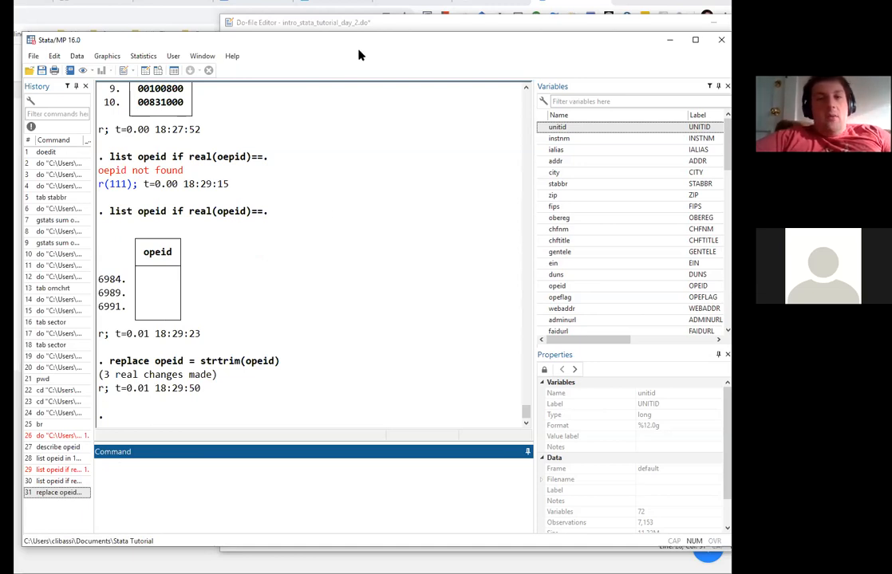
Examine the append error's opeid storage types alongside the do-file's 2017 import line and 2018 append line
left_click(274, 251)
scroll(230, 337, "up", 1)
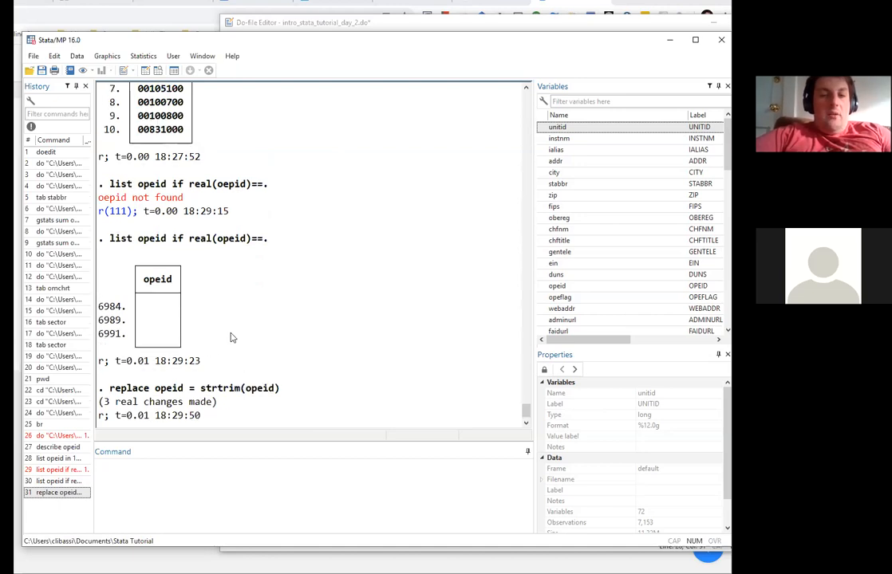
scroll(231, 337, "up", 15)
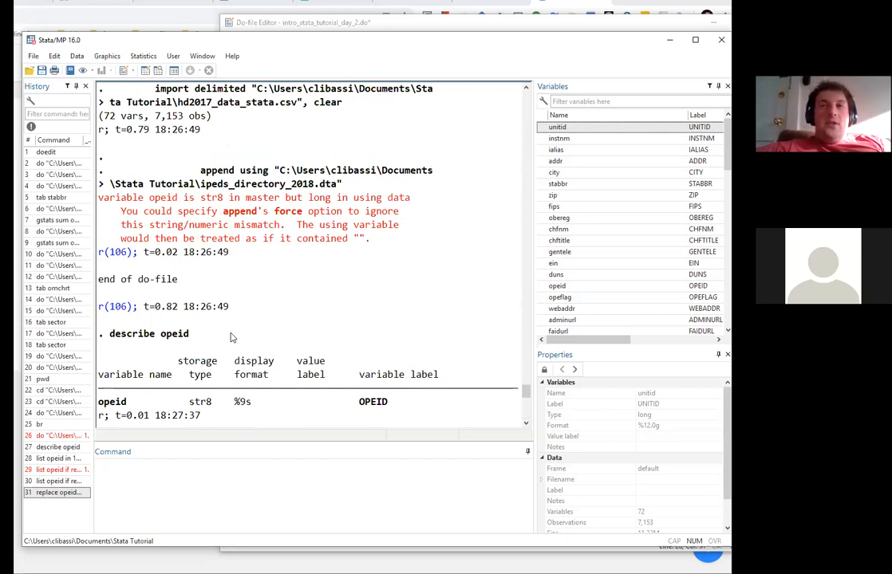
left_click(443, 24)
left_click(319, 324)
double_click(322, 314)
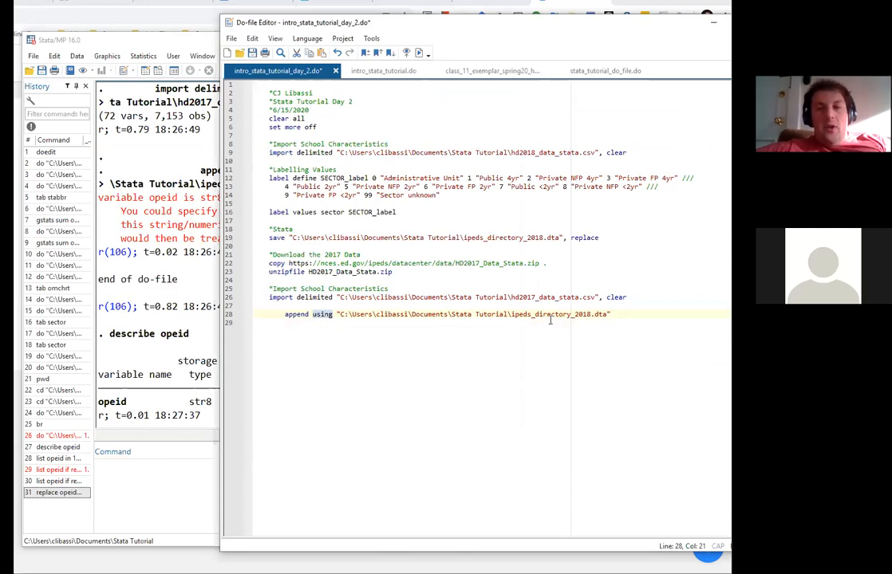
left_click(582, 297)
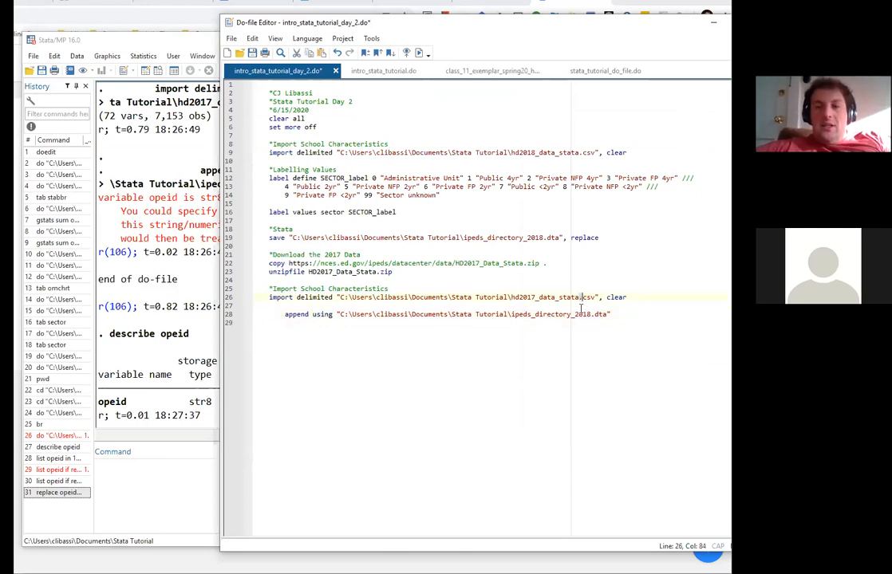
double_click(584, 316)
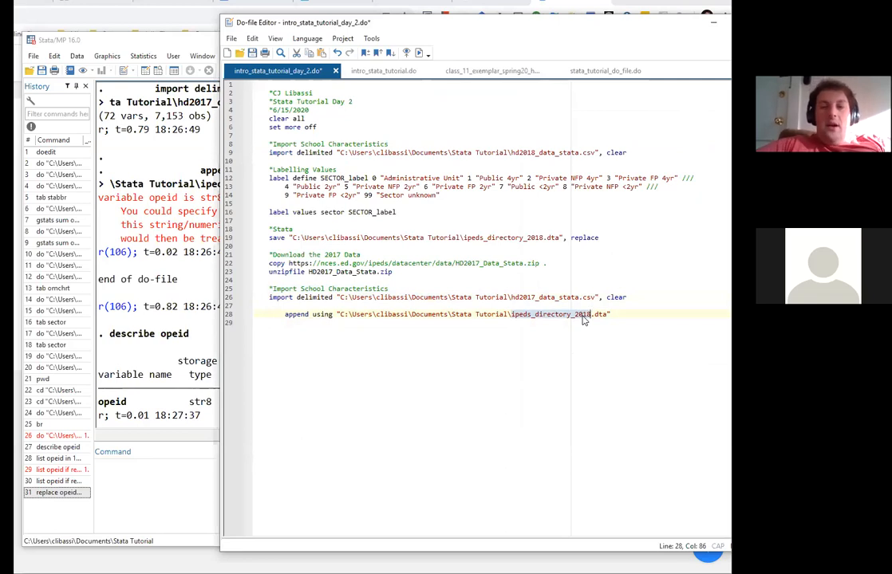
left_click(173, 489)
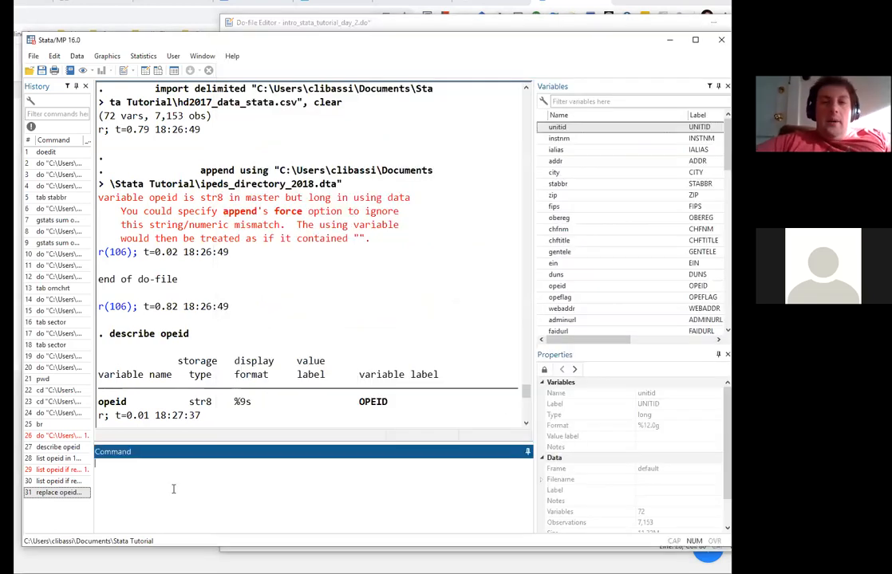
double_click(324, 197)
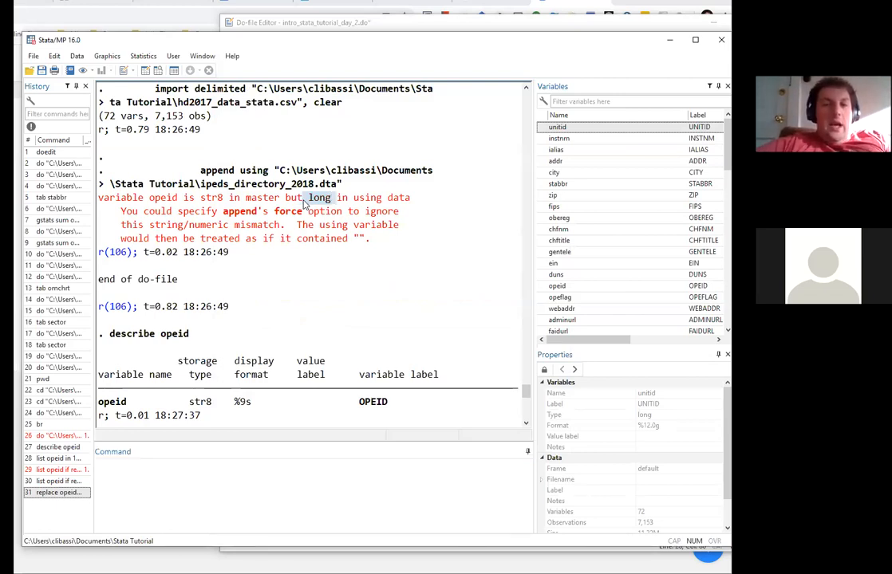
double_click(209, 198)
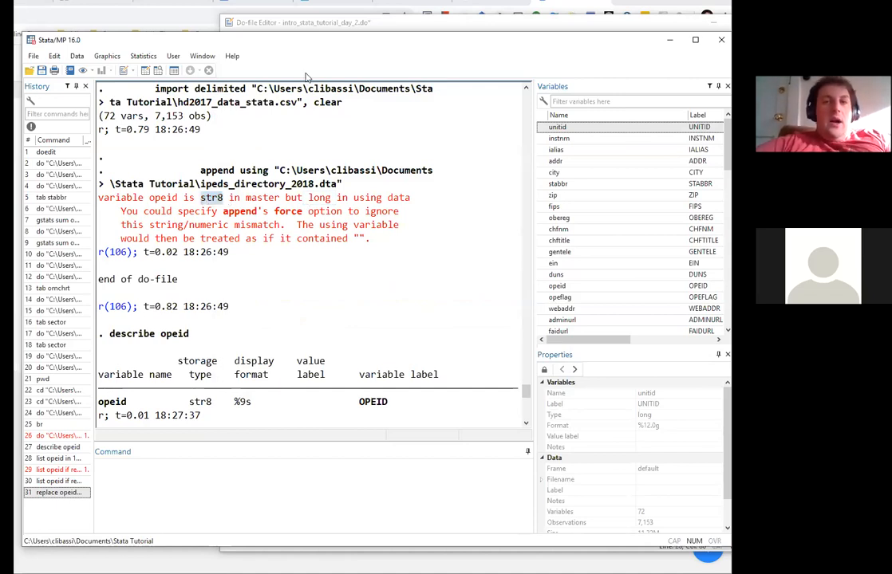
Return to the do-file intro_stata_tutorial_day_2.do and save it
key("alt+Tab")
left_click(255, 56)
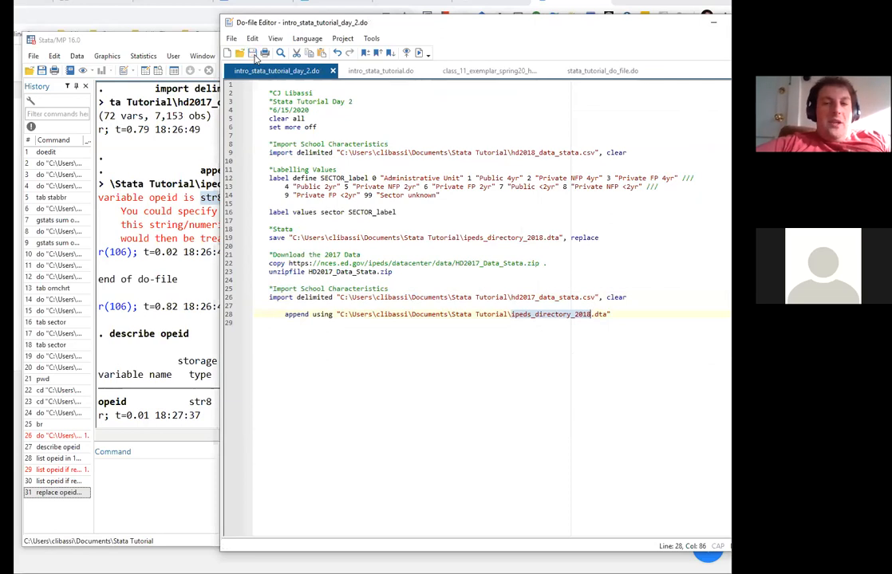
Add the line "destring opeid, replace" between the 2017 import and the append command in the do-file
left_click(161, 209)
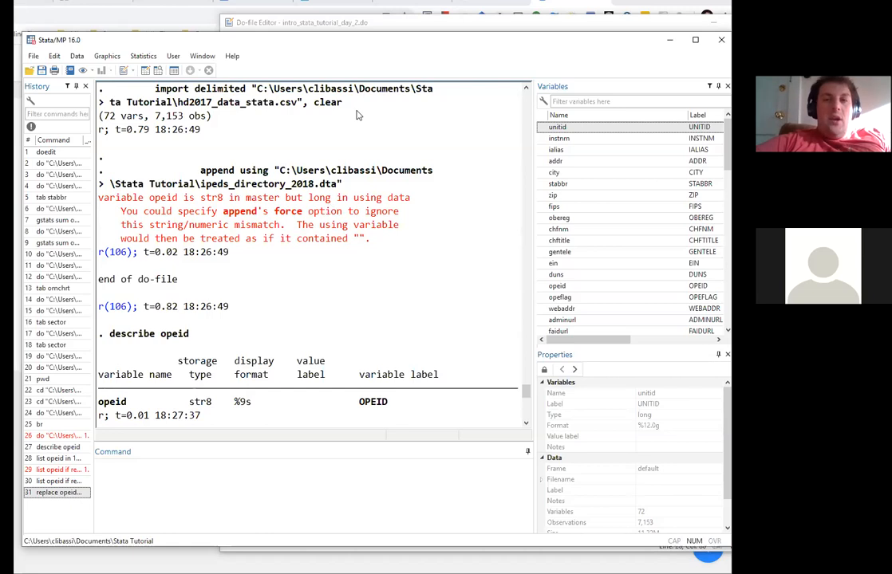
left_click(367, 23)
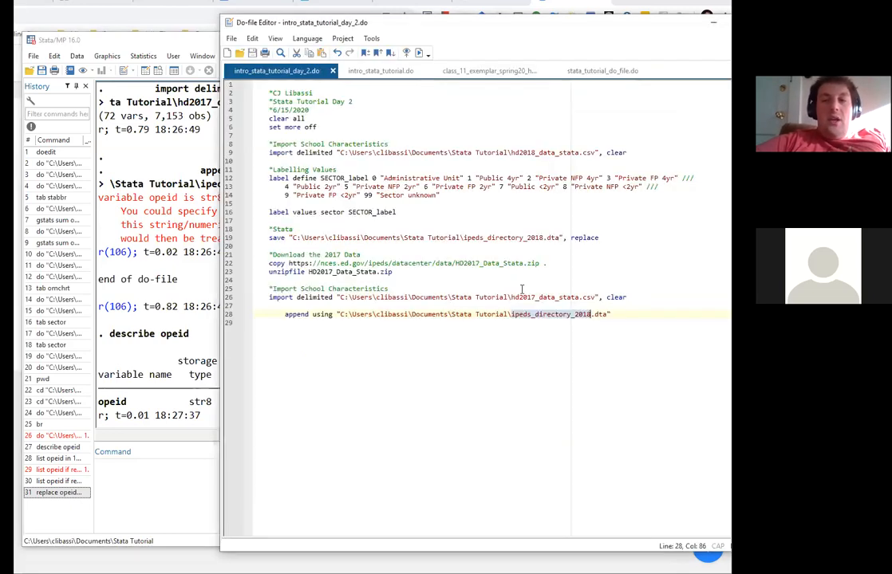
left_click(624, 314)
left_click(634, 296)
key("Return")
key("Return")
key("Tab")
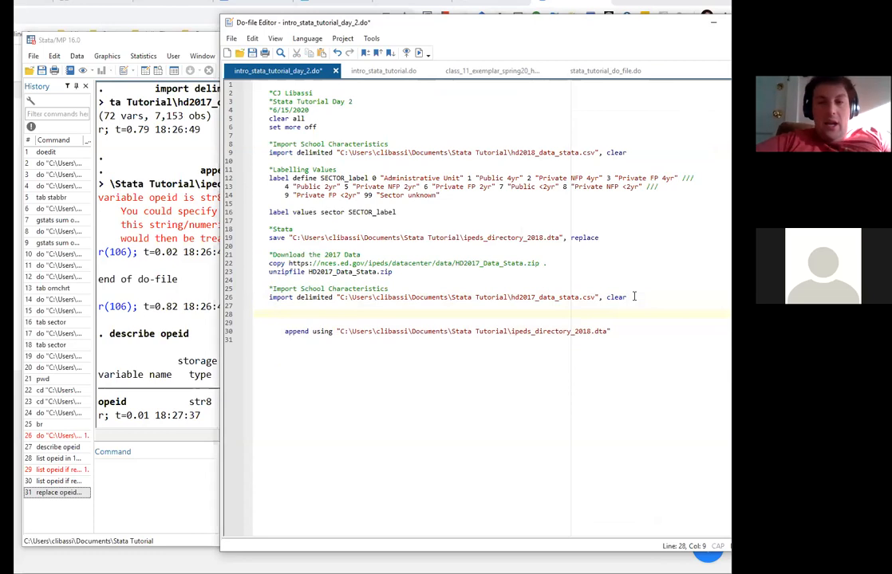
type("des")
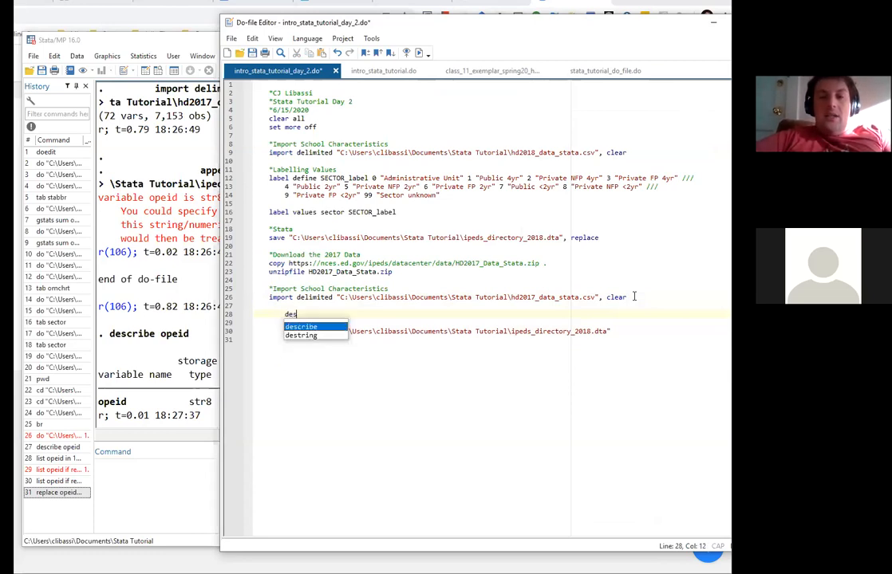
type("tring op")
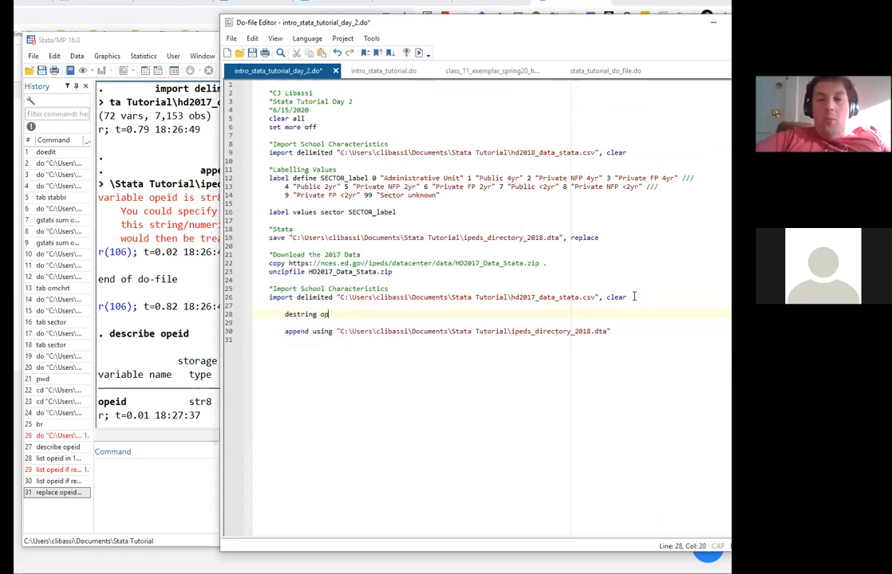
type("eid, replace")
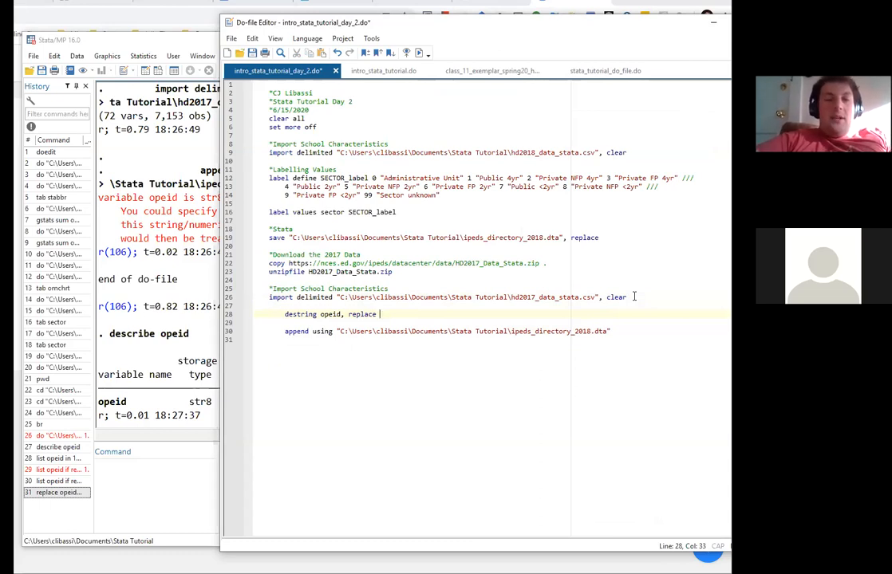
Run only the destring opeid line, check its output, and save the do-file
double_click(364, 315)
key("ctrl+d")
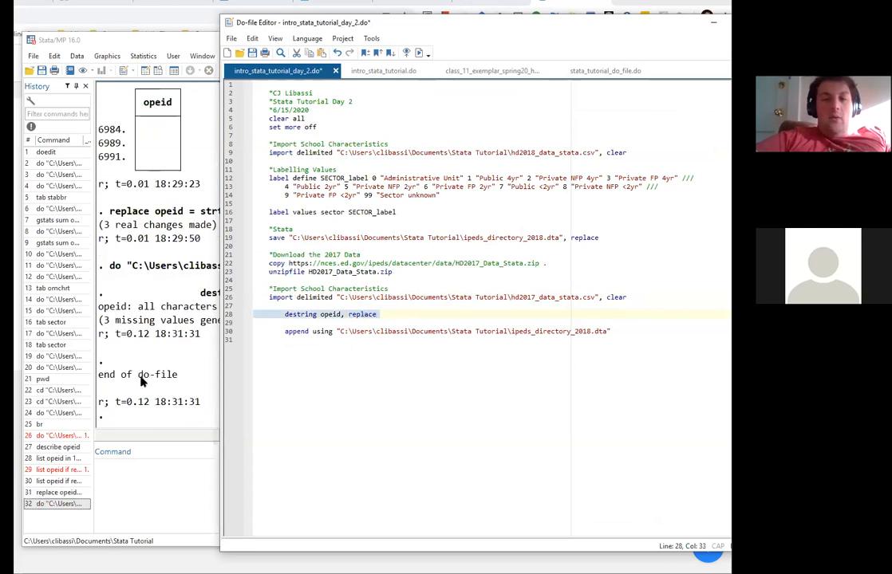
left_click(124, 330)
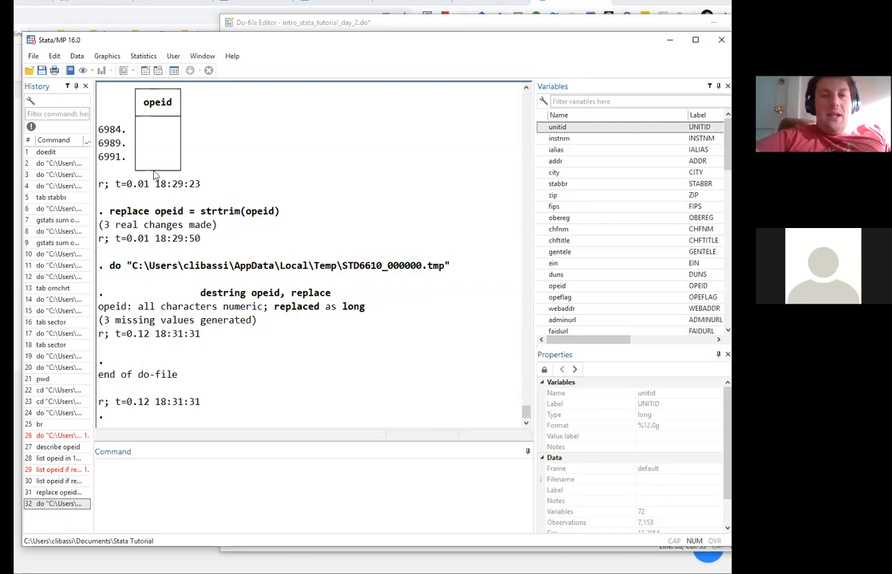
scroll(156, 175, "up", 1)
scroll(156, 175, "down", 1)
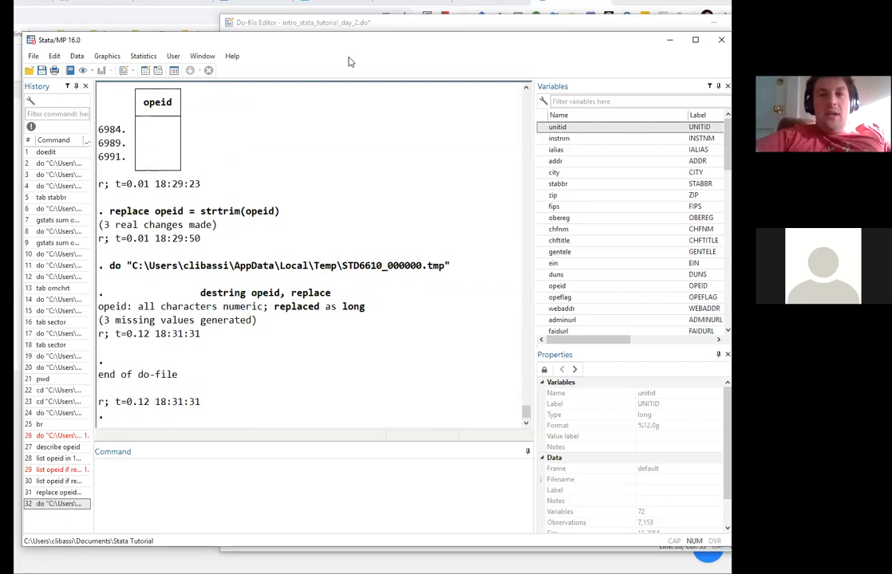
key("alt+Tab")
left_click(254, 53)
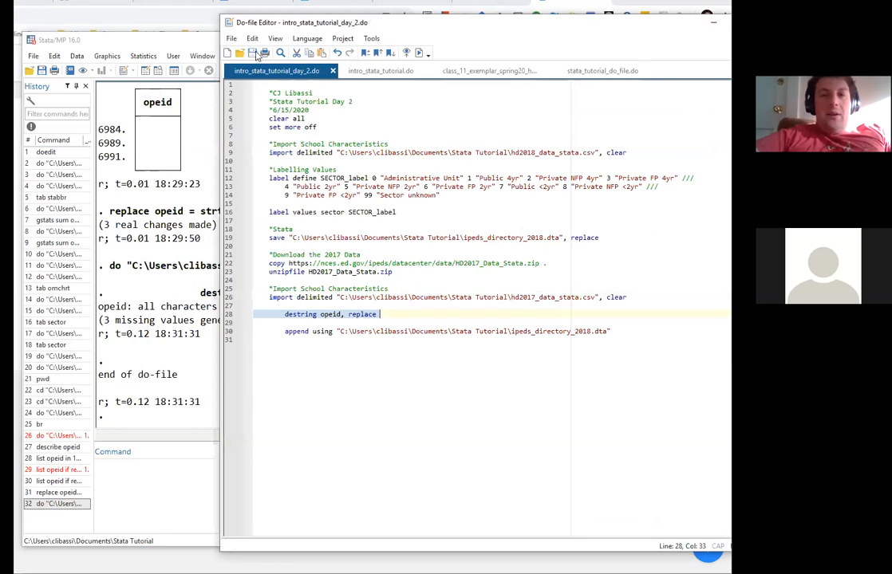
Run the 2017 import, destring and append commands together and check the resulting dataset's properties
left_click(477, 331)
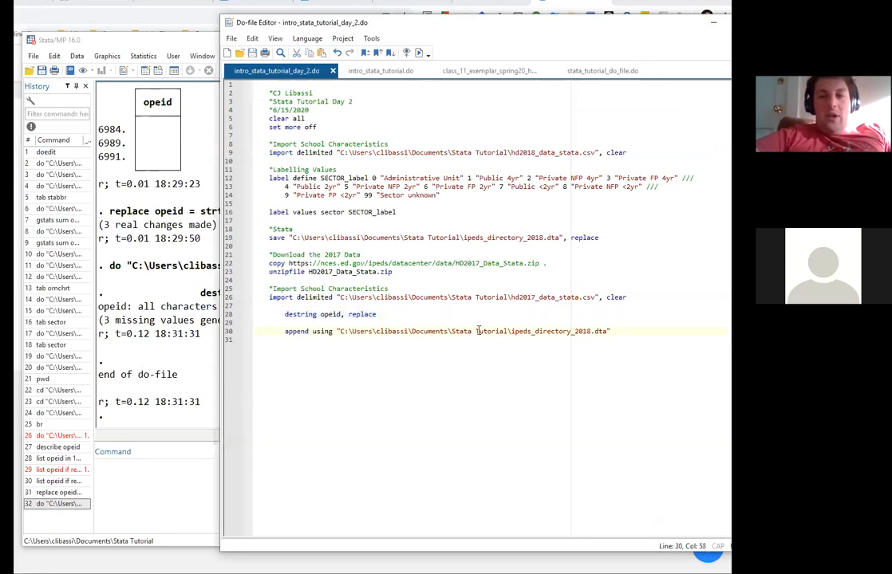
left_click_drag(614, 332, 194, 294)
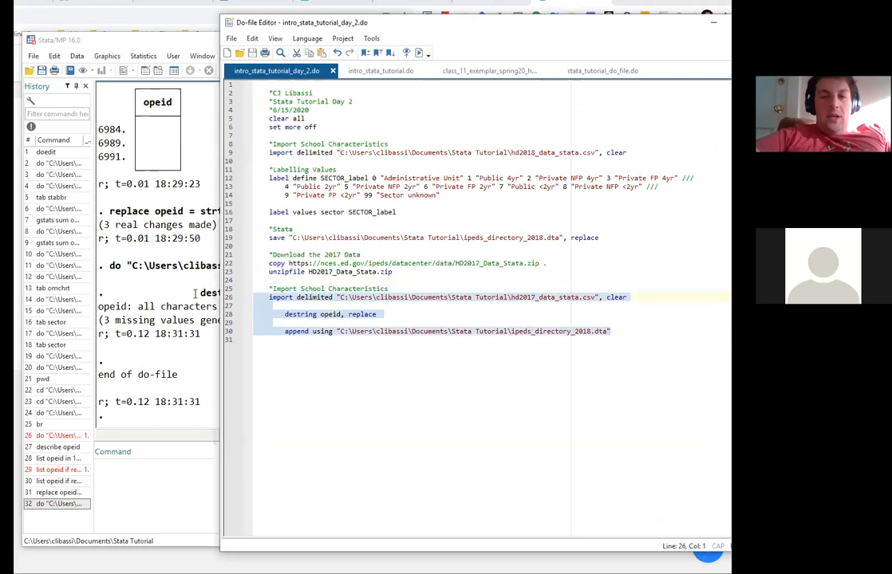
key("ctrl+d")
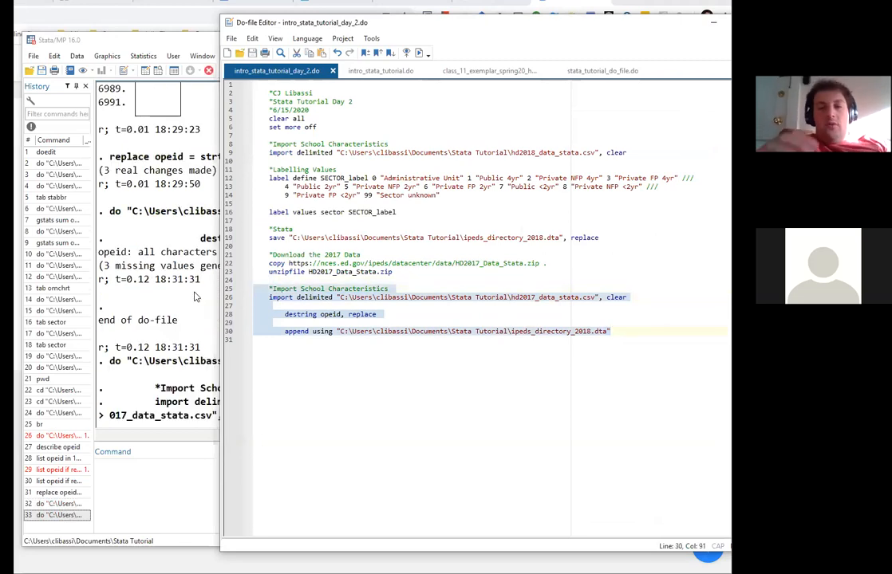
left_click(118, 313)
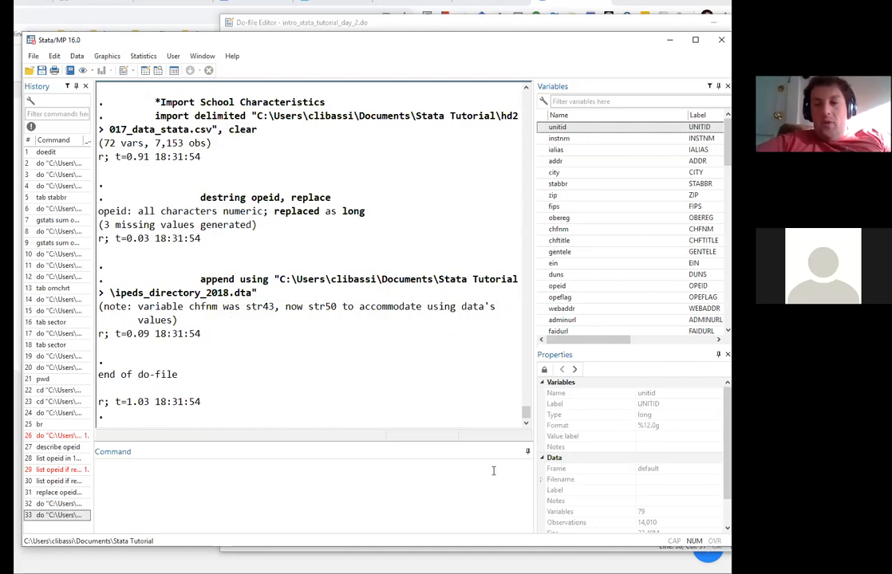
scroll(586, 483, "down", 2)
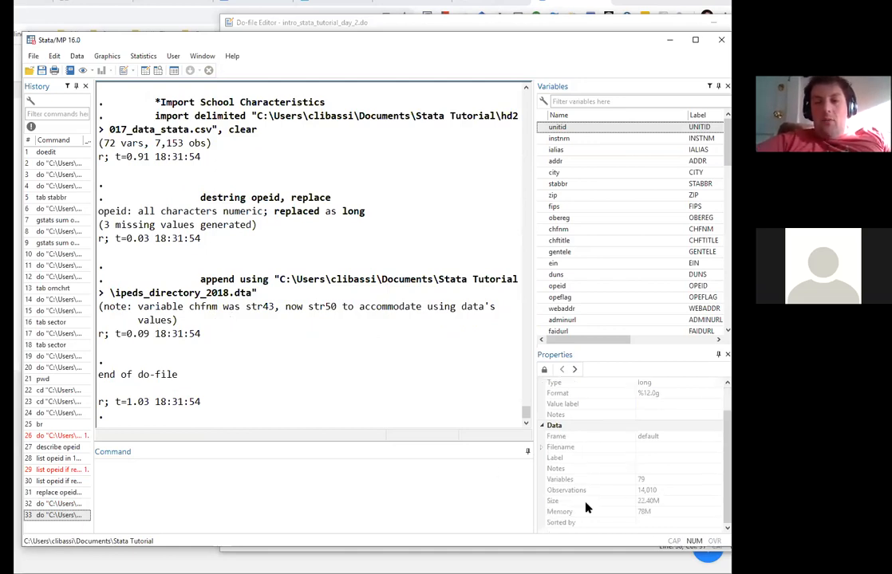
Rerun only the "Import School Characteristics" section that loads hd2017_data_stata.csv
left_click(423, 23)
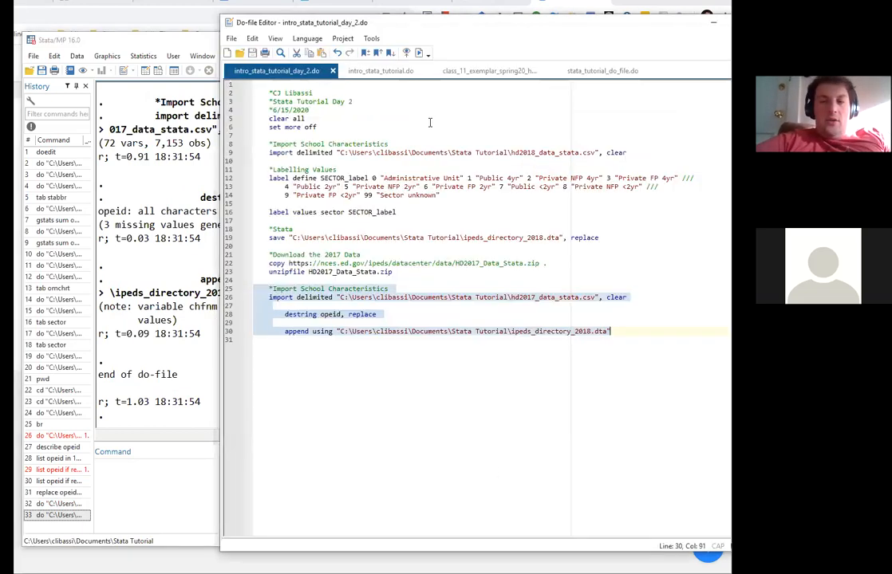
left_click(478, 256)
left_click_drag(641, 295, 254, 291)
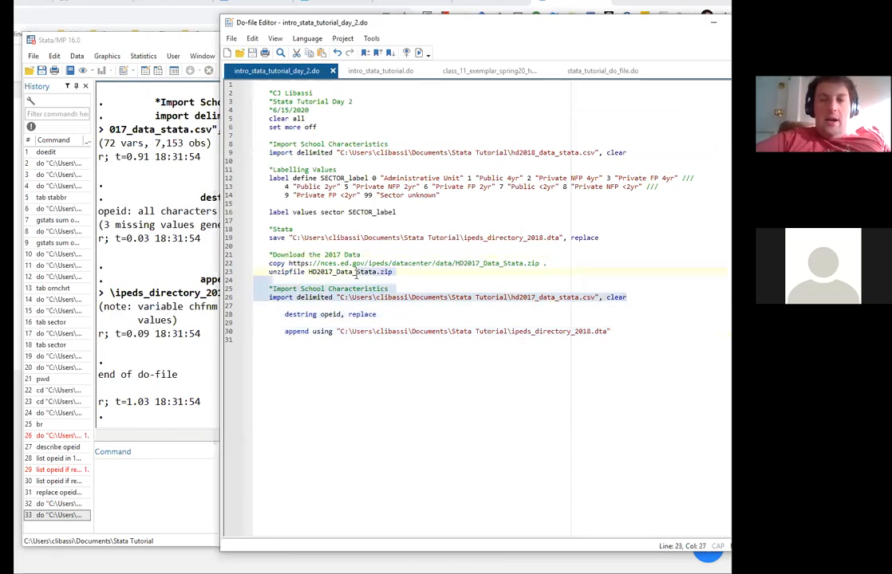
key("ctrl+d")
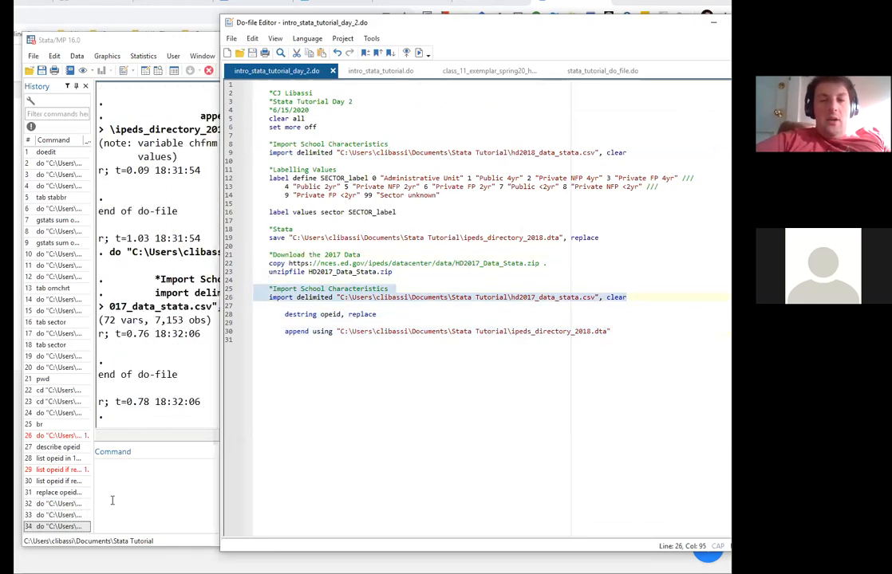
Describe the freshly imported 2017 dataset with desc and examine its observation and variable counts
left_click(112, 500)
type("desc")
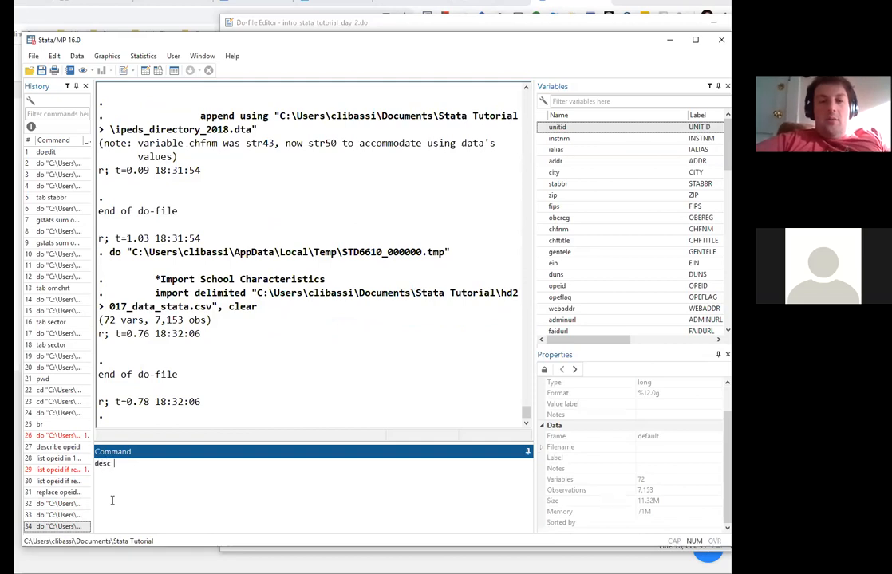
key("Return")
scroll(162, 389, "up", 20)
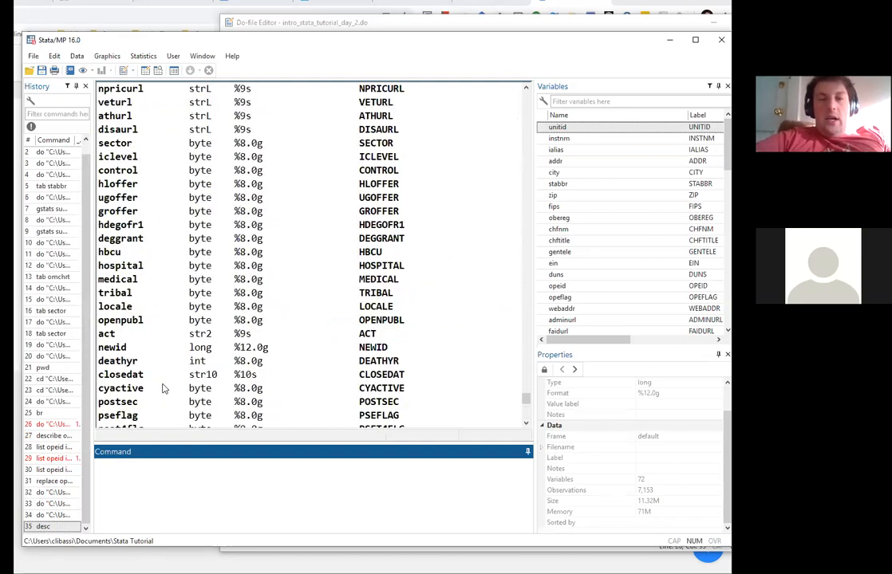
scroll(162, 389, "down", 4)
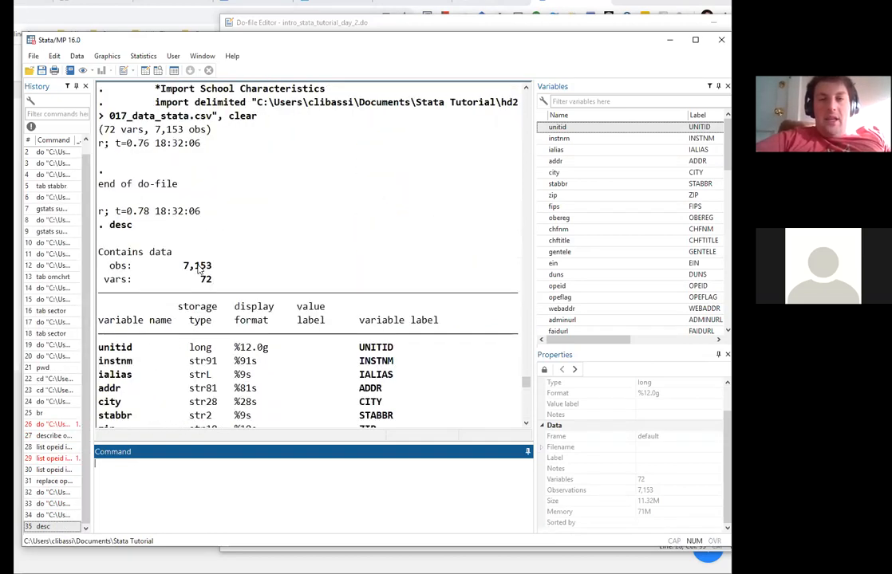
Run the destring opeid and append commands to add ipeds_directory_2018.dta to the 2017 data
left_click(349, 24)
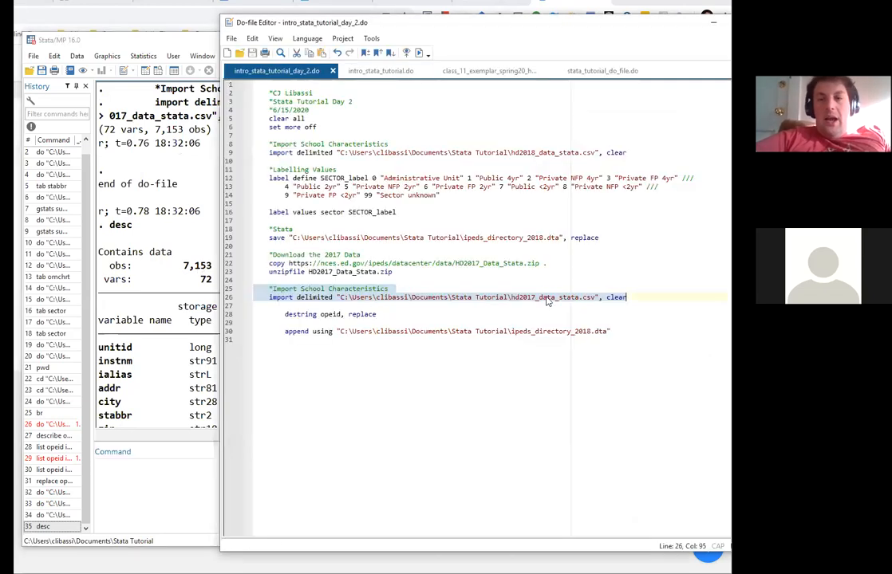
left_click(615, 331)
left_click(257, 314, "shift")
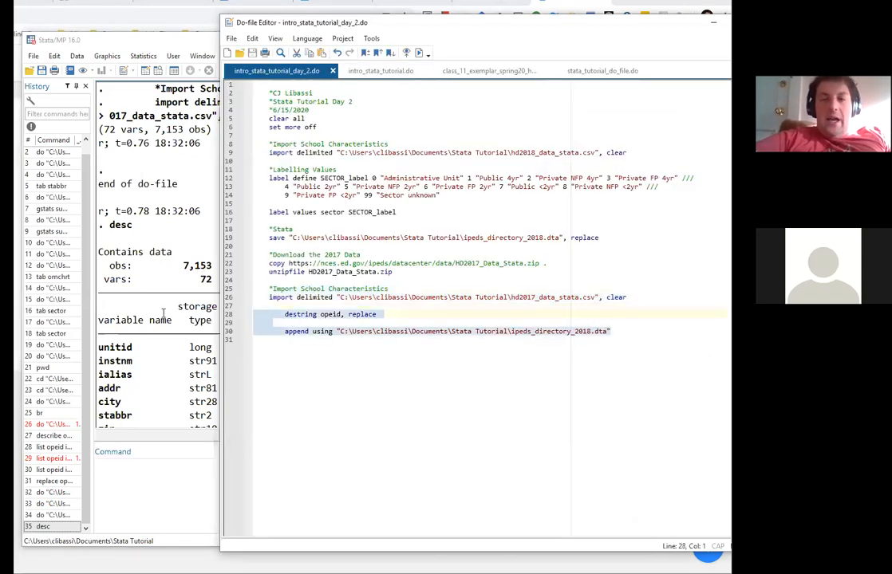
key("ctrl+d")
Describe the appended dataset with descr and examine its observation and variable counts
left_click(170, 513)
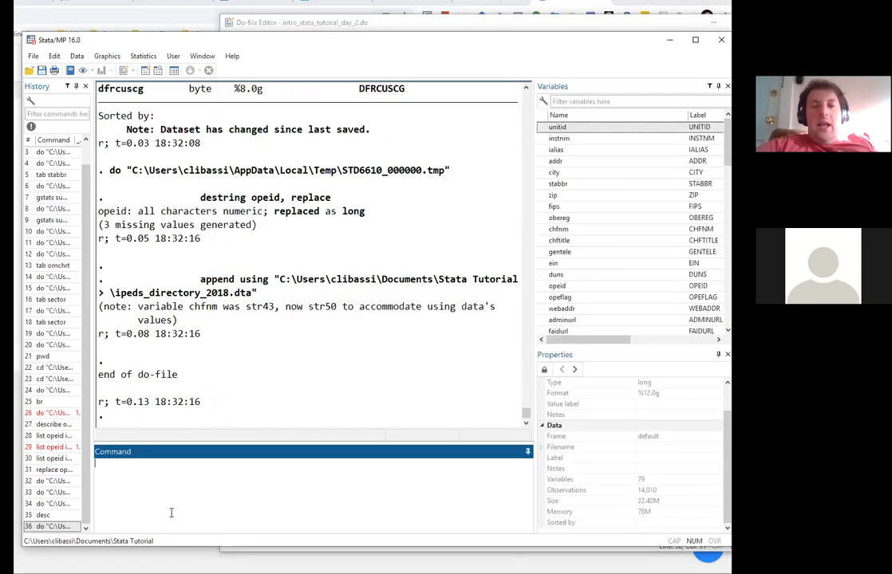
type("desc")
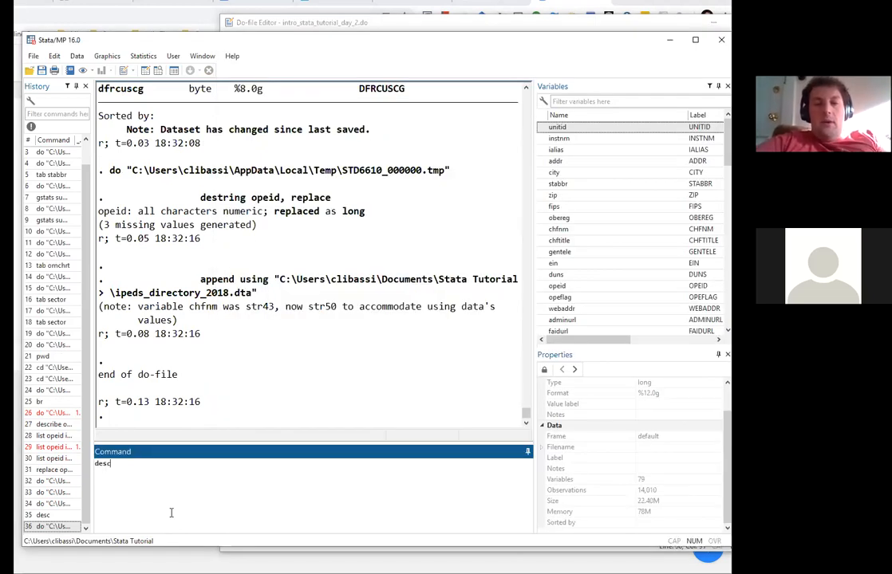
type("r")
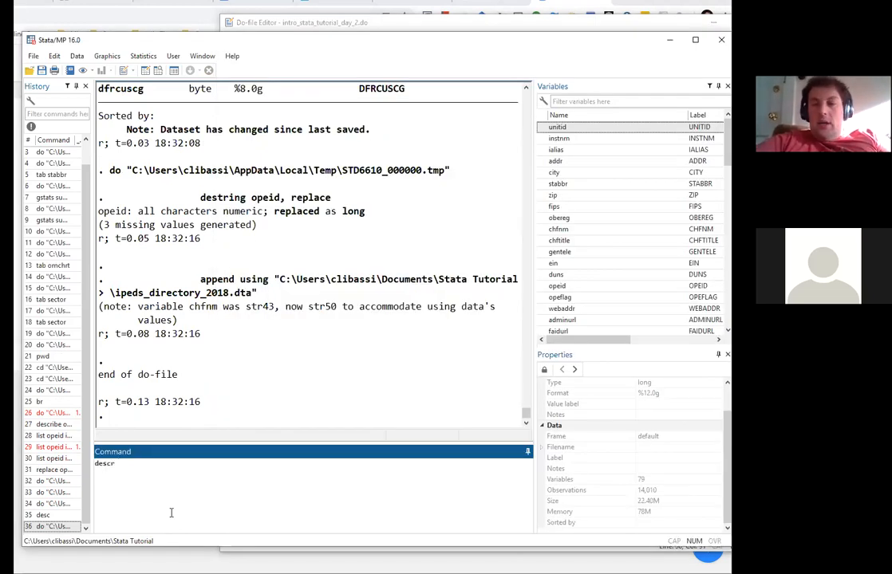
key("Return")
scroll(209, 334, "up", 10)
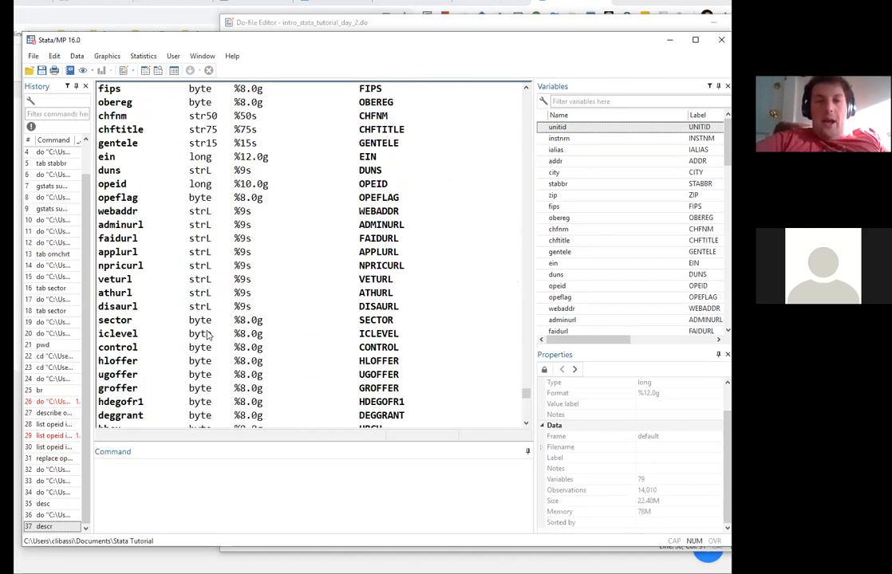
scroll(209, 334, "up", 6)
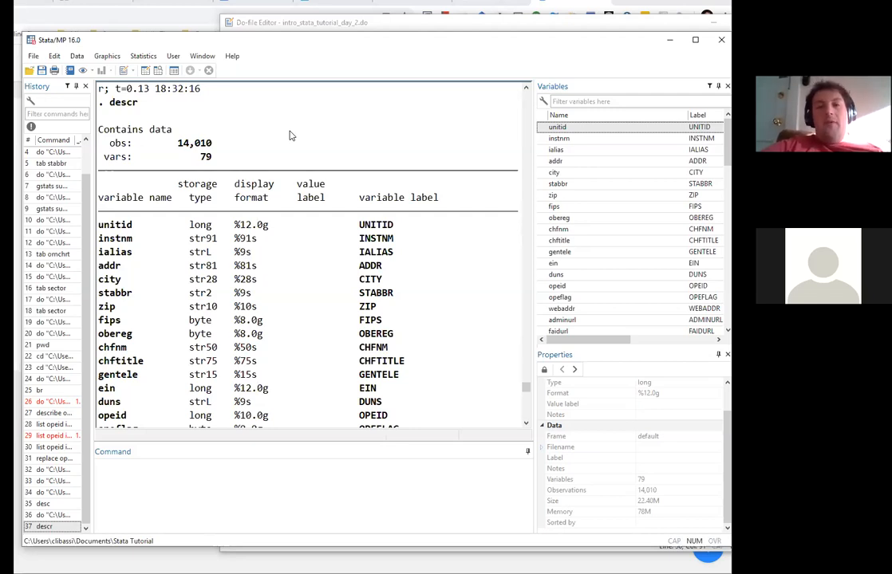
Add the comment "*Merging Datasets" on its own line below the append command and save the do-file
key("alt+Tab")
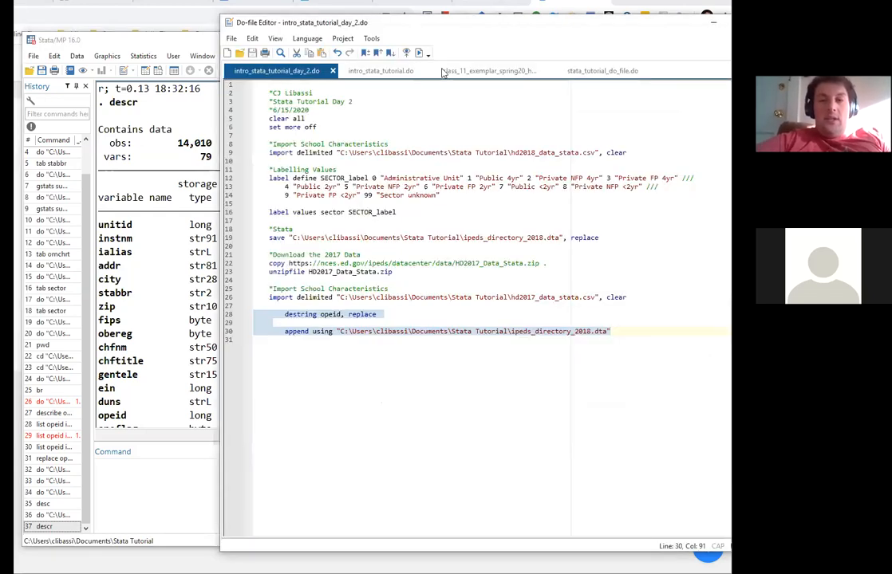
left_click(624, 324)
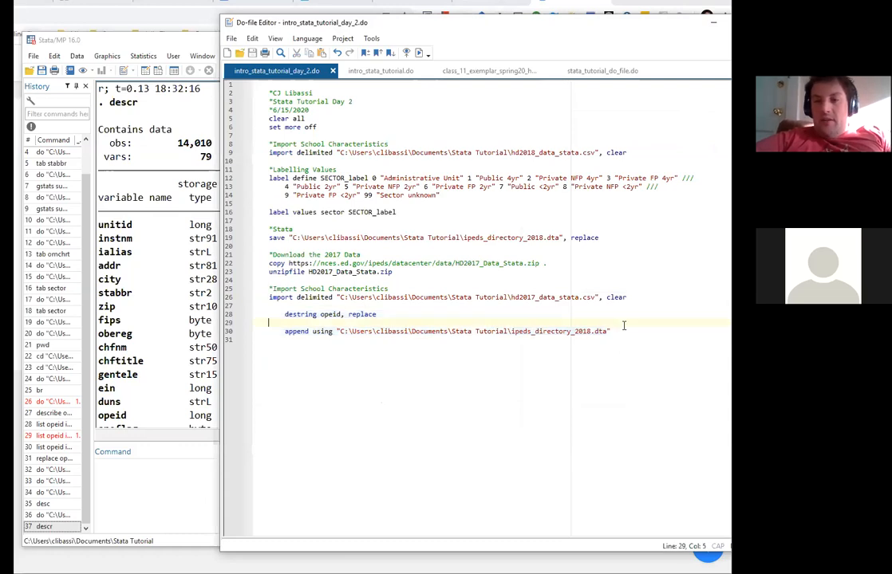
left_click(622, 329)
key("Return")
key("Return")
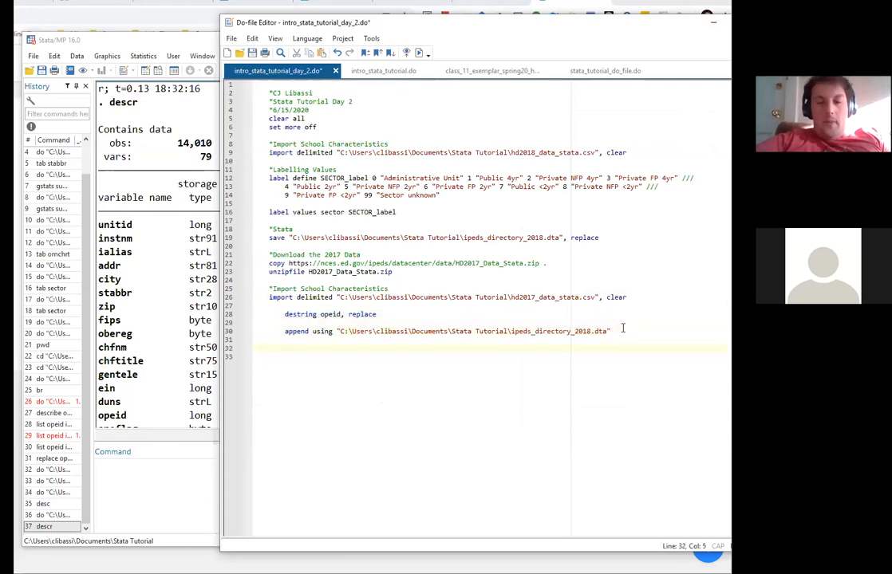
key("ctrl+s")
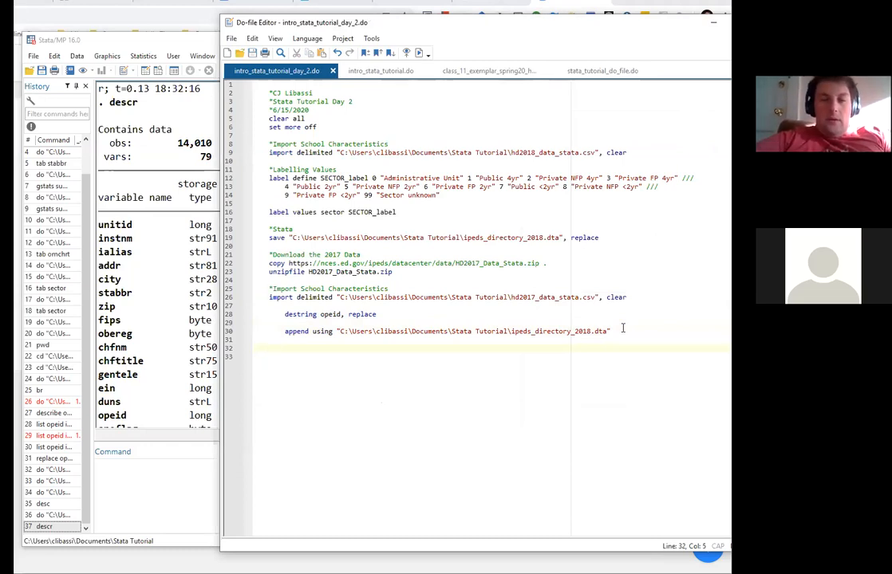
type("*")
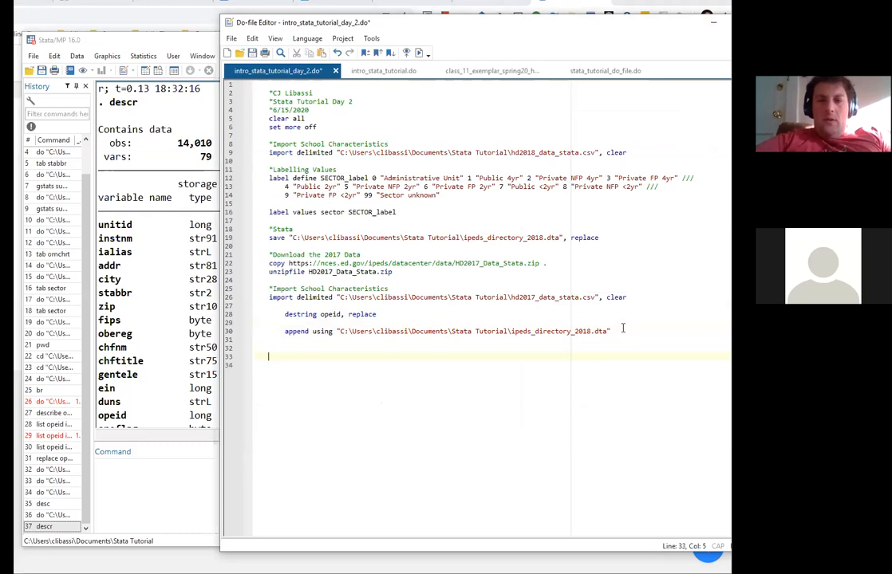
key("BackSpace")
key("BackSpace")
key("Tab")
type("*Merg")
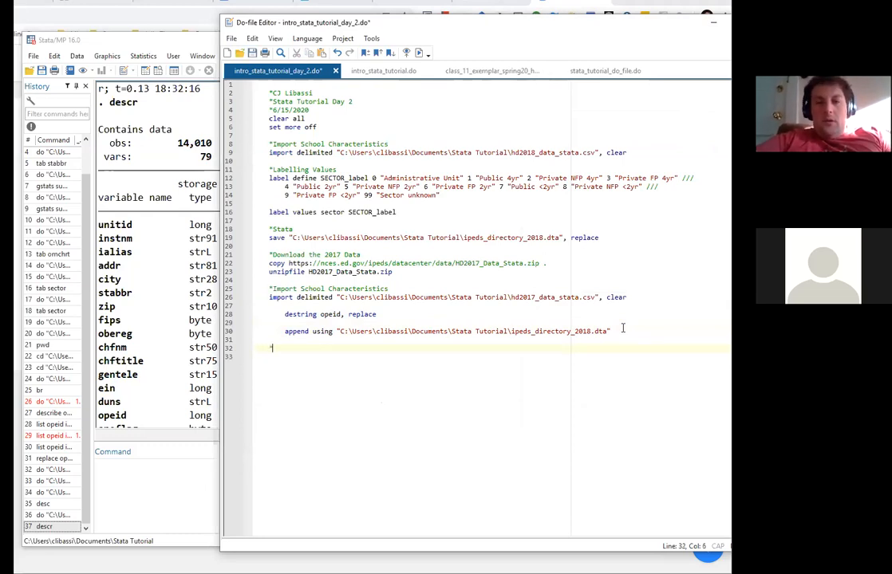
type("ing Datasets")
key("ctrl+s")
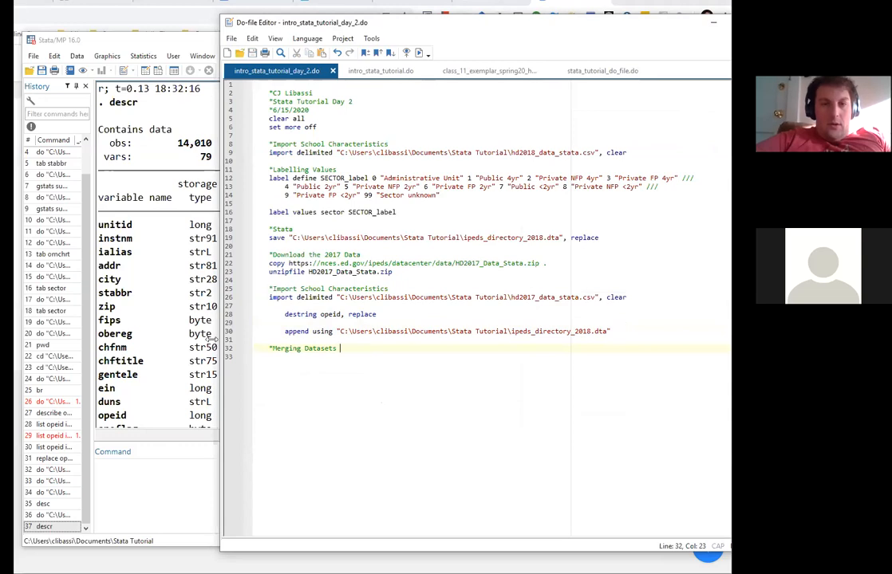
Look back through the results at the earlier append attempt and the describe opeid output
left_click(180, 334)
scroll(182, 336, "up", 5)
scroll(180, 336, "down", 15)
scroll(180, 336, "up", 20)
scroll(180, 336, "up", 20)
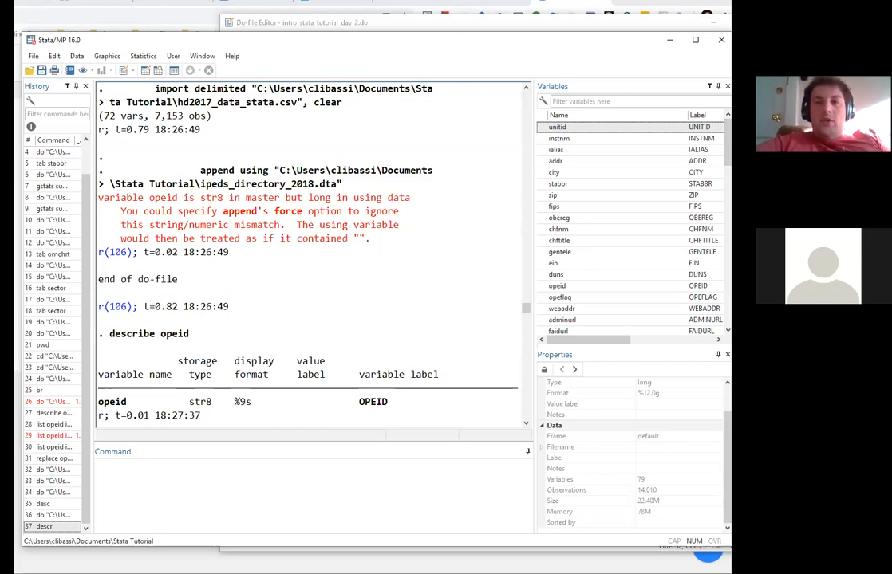
key("alt+Tab")
left_click(339, 324)
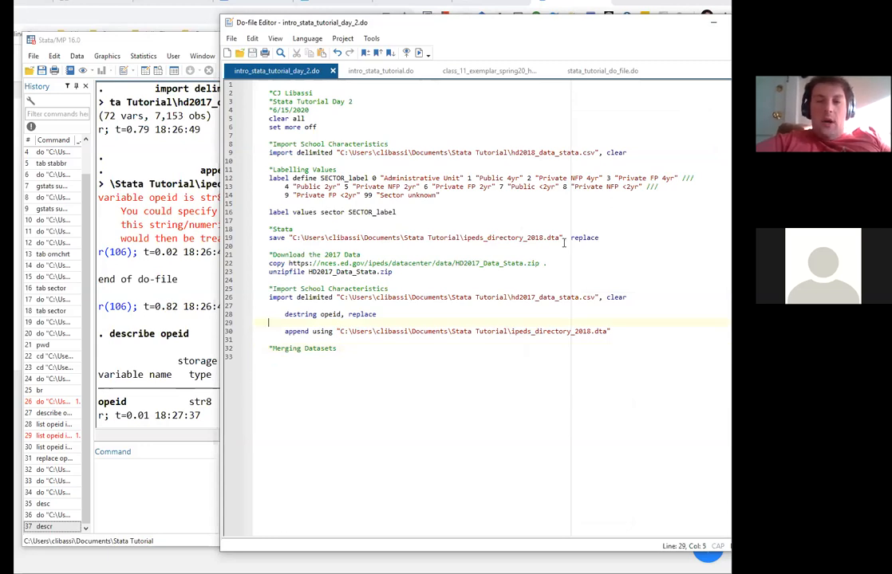
Review the 2018 import-and-save block, then compare its save path with the append command's path to ipeds_directory_2018.dta
left_click_drag(619, 239, 254, 145)
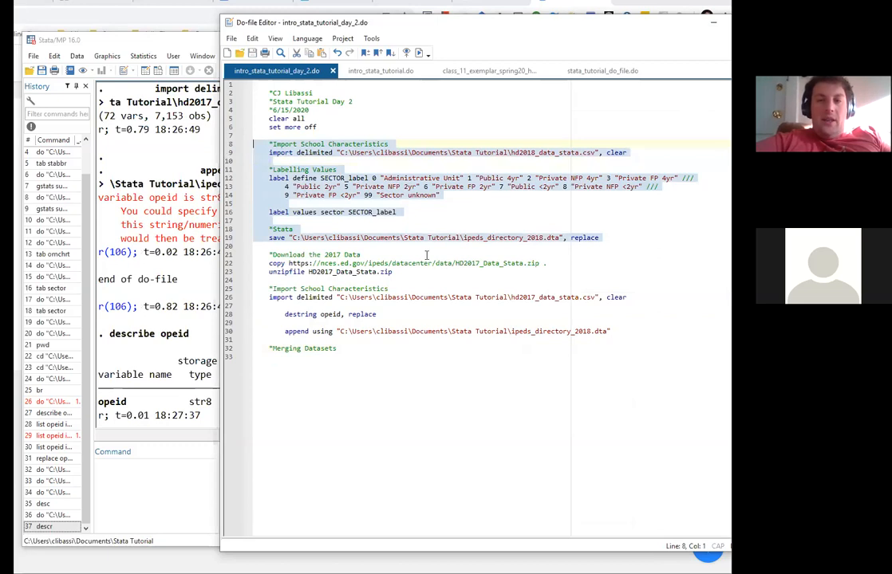
left_click(460, 237)
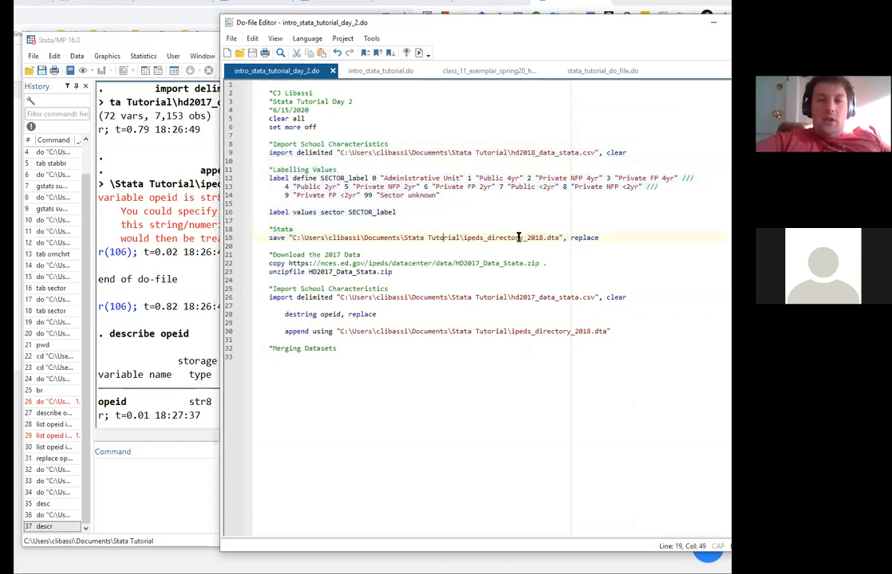
left_click_drag(292, 239, 465, 236)
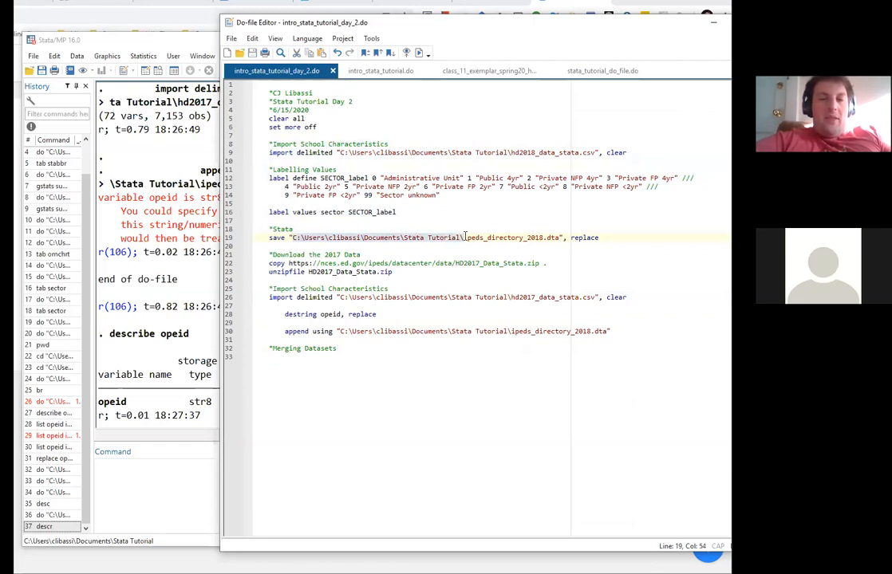
left_click(512, 331)
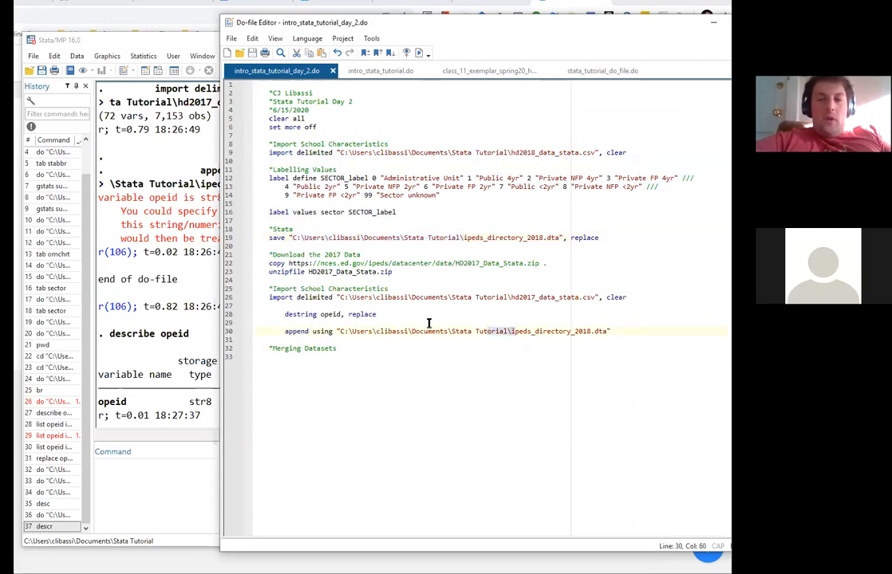
left_click(369, 325)
left_click_drag(369, 330, 341, 331)
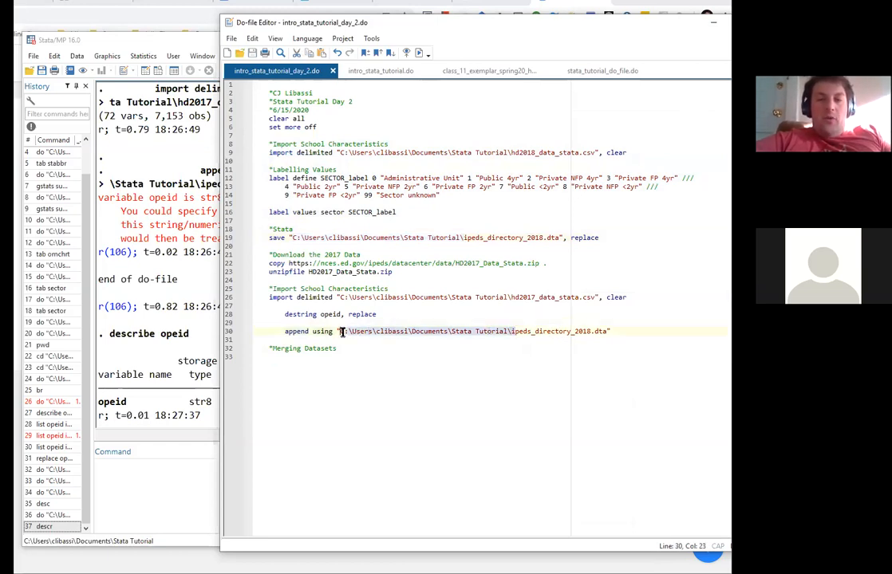
left_click(609, 331)
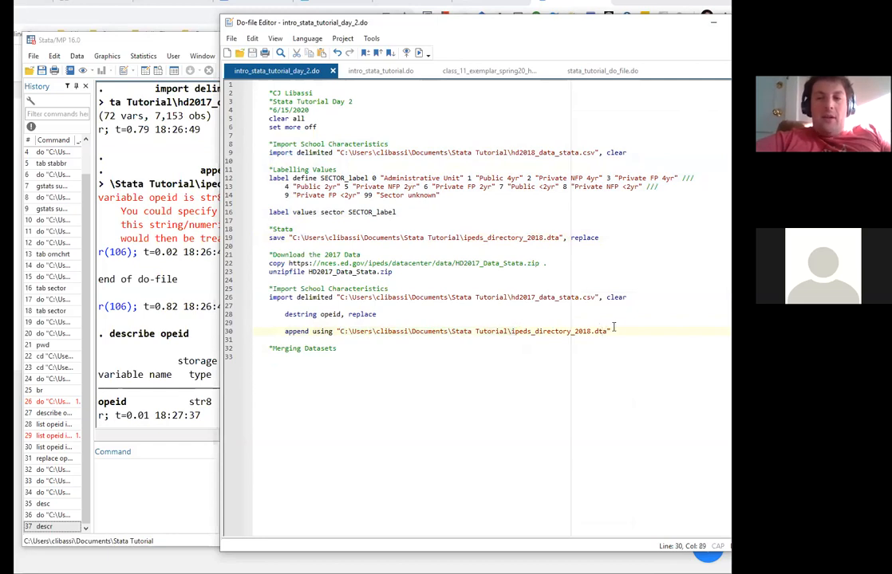
key("shift+Home")
left_click_drag(276, 333, 281, 332)
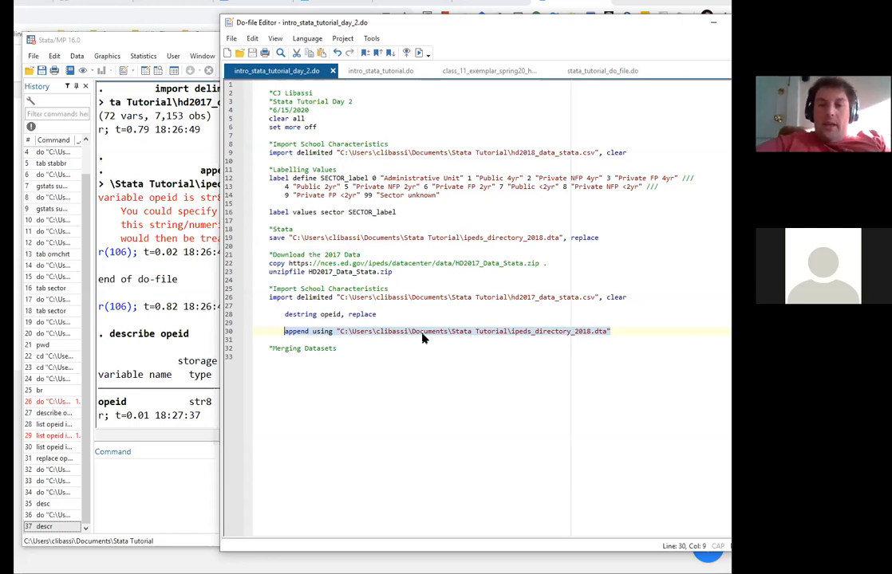
left_click(637, 331)
left_click_drag(611, 331, 336, 330)
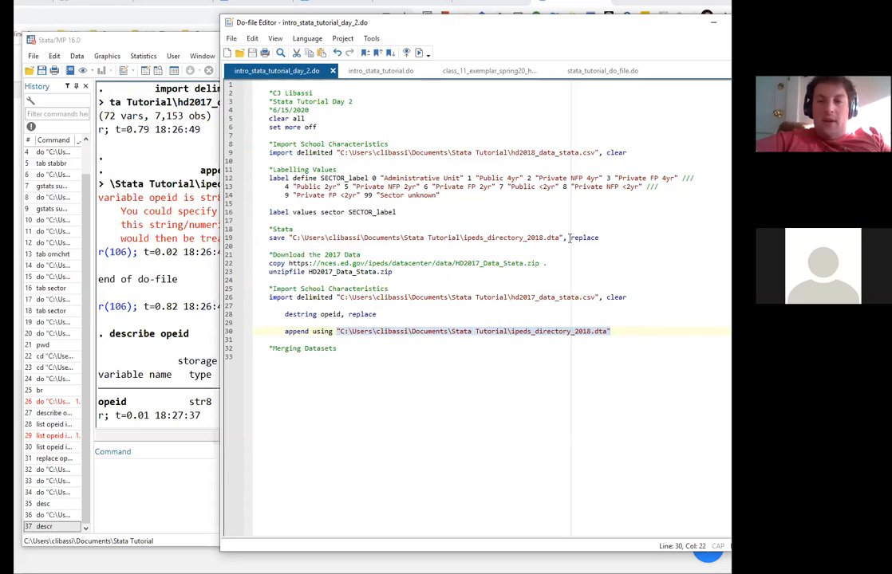
left_click_drag(619, 238, 300, 232)
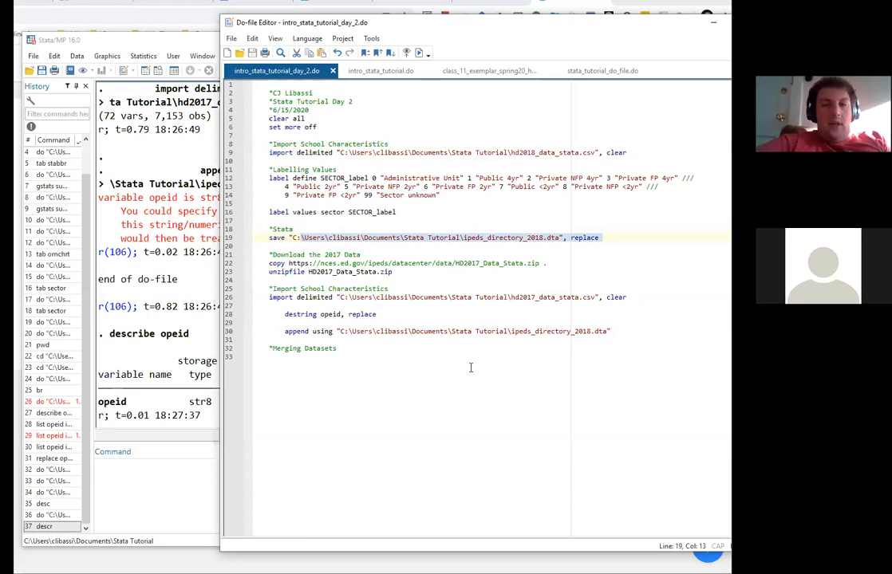
Examine the results of the opeid listings and the destring commands
left_click(169, 486)
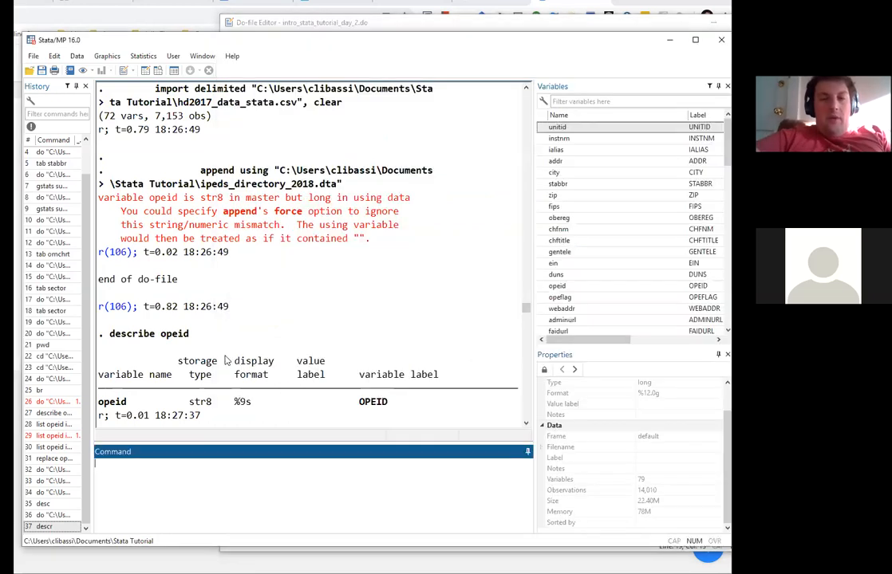
scroll(232, 335, "down", 1)
scroll(236, 343, "down", 15)
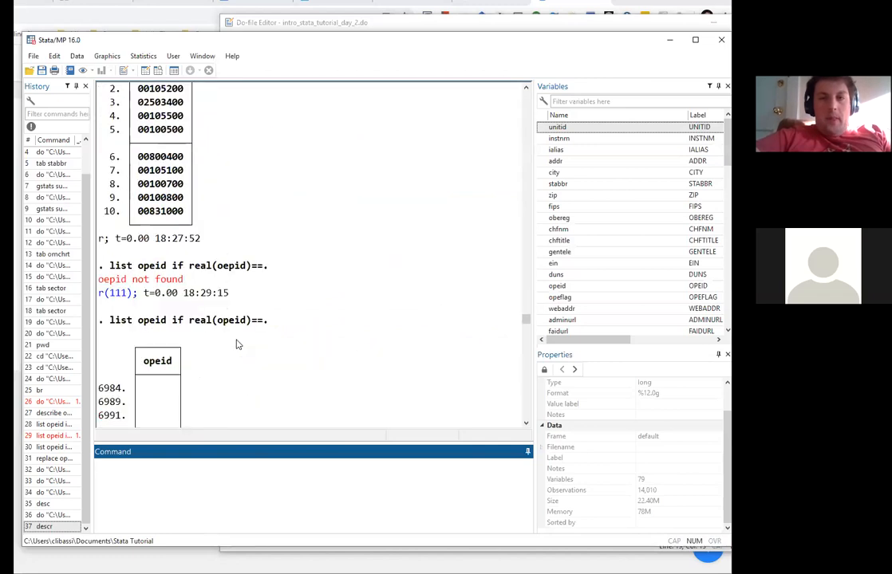
scroll(236, 343, "down", 5)
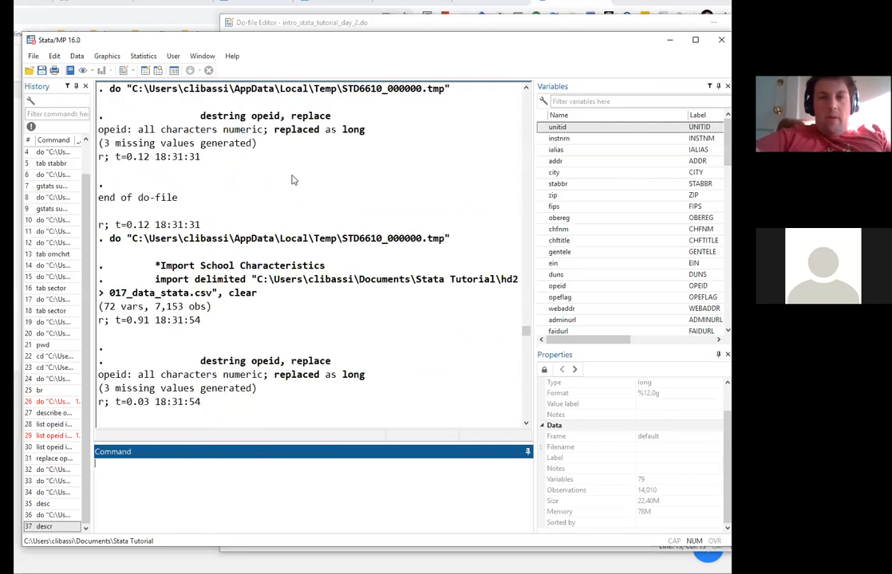
key("alt+Tab")
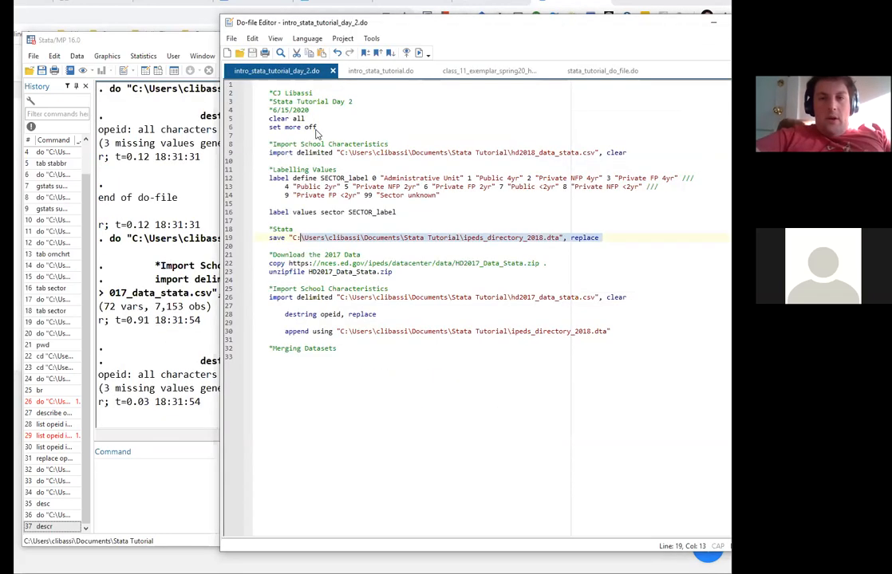
Copy the "*Merging Data" heading and the hd2018_data_stata.csv import command from intro_stata_tutorial.do
left_click(351, 78)
scroll(352, 296, "down", 15)
scroll(352, 296, "up", 15)
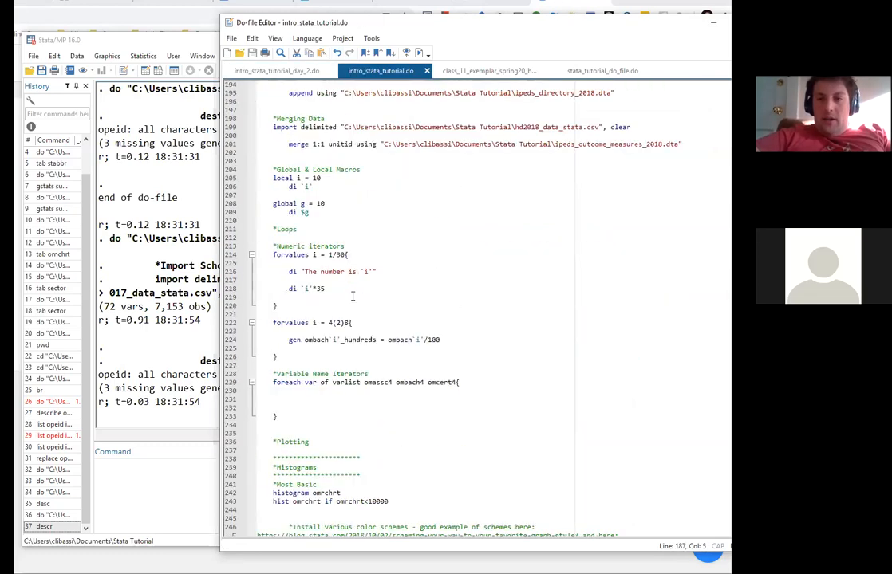
left_click(302, 203)
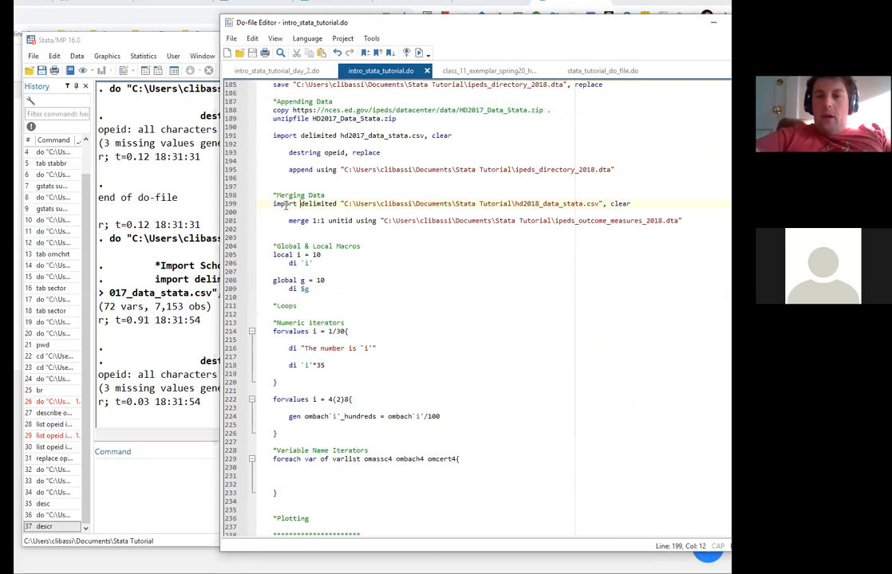
left_click(167, 295)
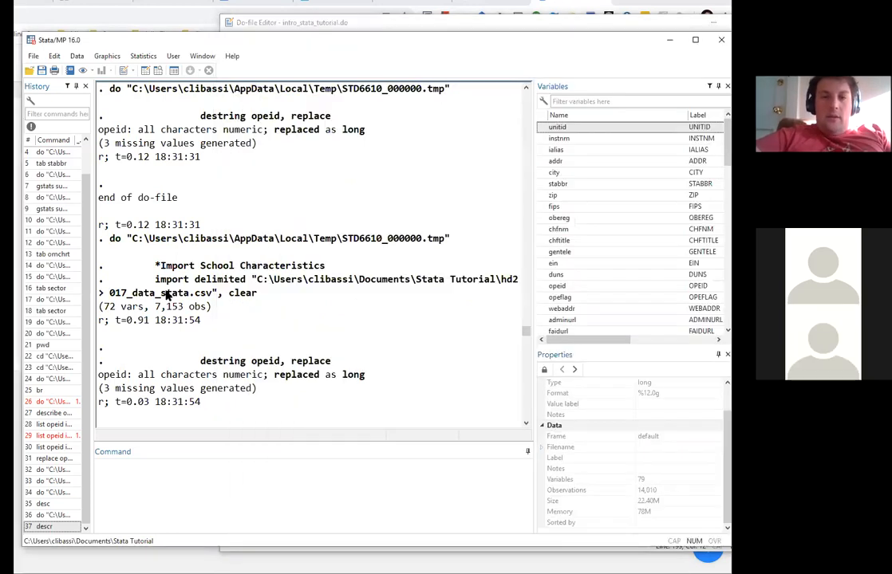
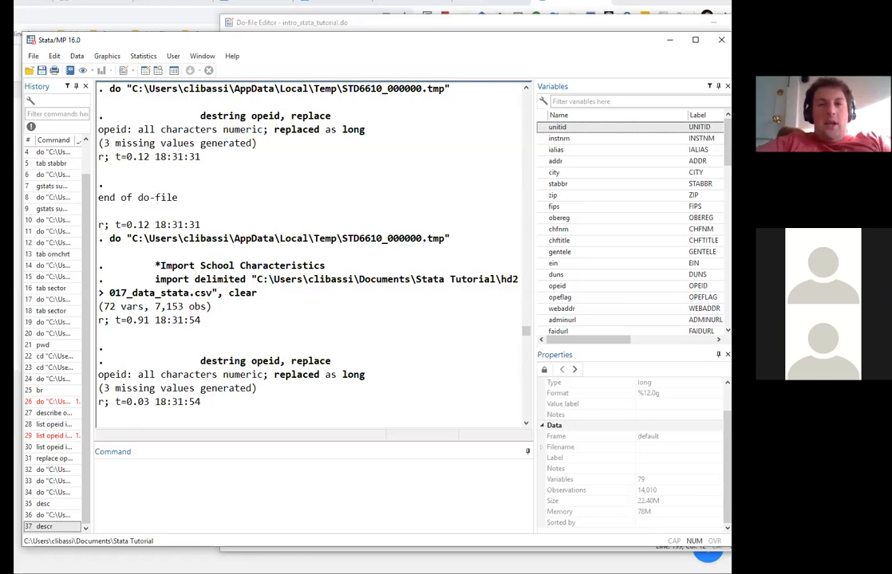
key("alt+Tab")
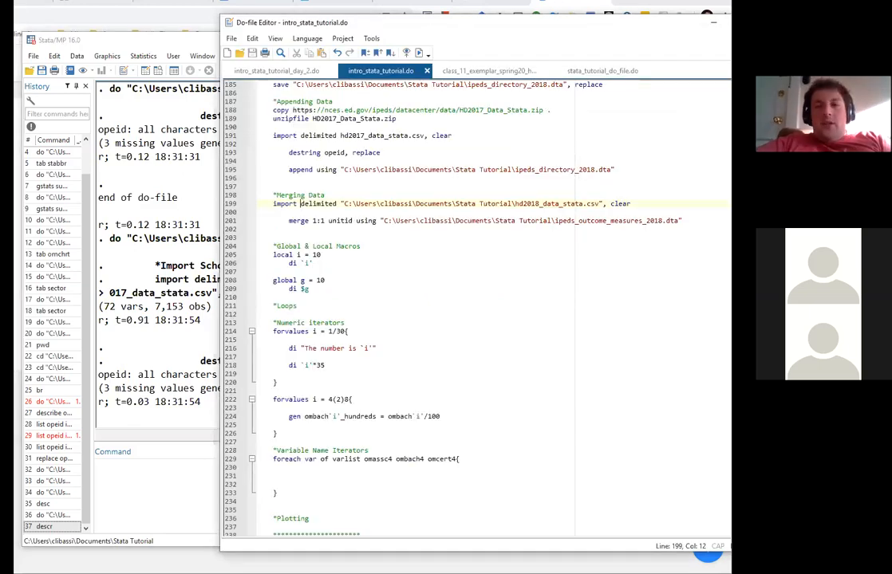
left_click_drag(649, 206, 250, 197)
key("ctrl+c")
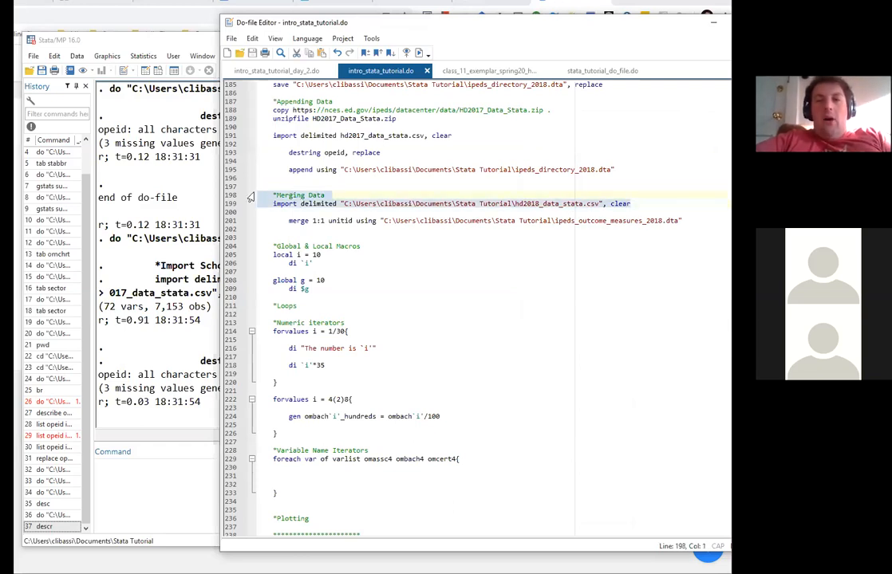
Paste the hd2018_data_stata.csv import command below "*Merging Datasets" in intro_stata_tutorial_day_2.do, without the copied heading
left_click(295, 71)
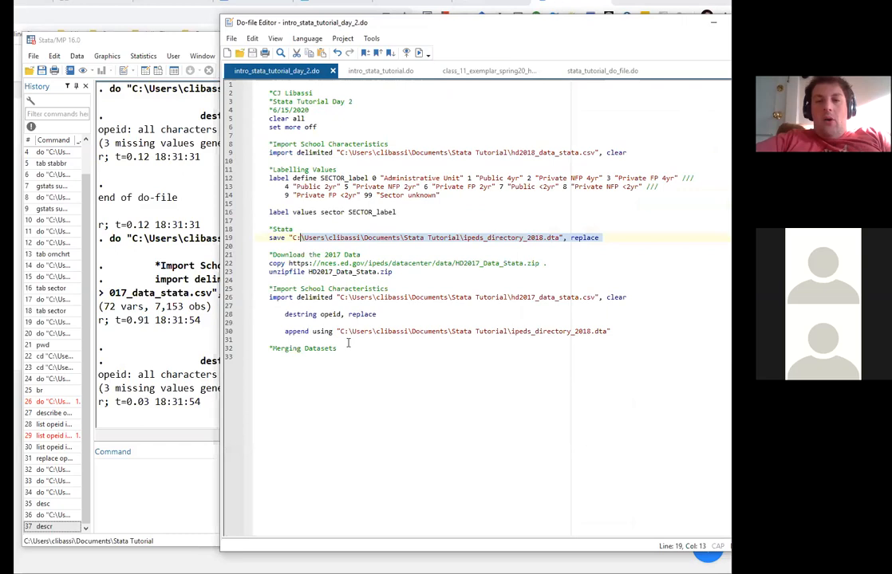
left_click(346, 348)
key("Return")
key("ctrl+v")
left_click_drag(347, 356, 347, 349)
key("BackSpace")
left_click(469, 367)
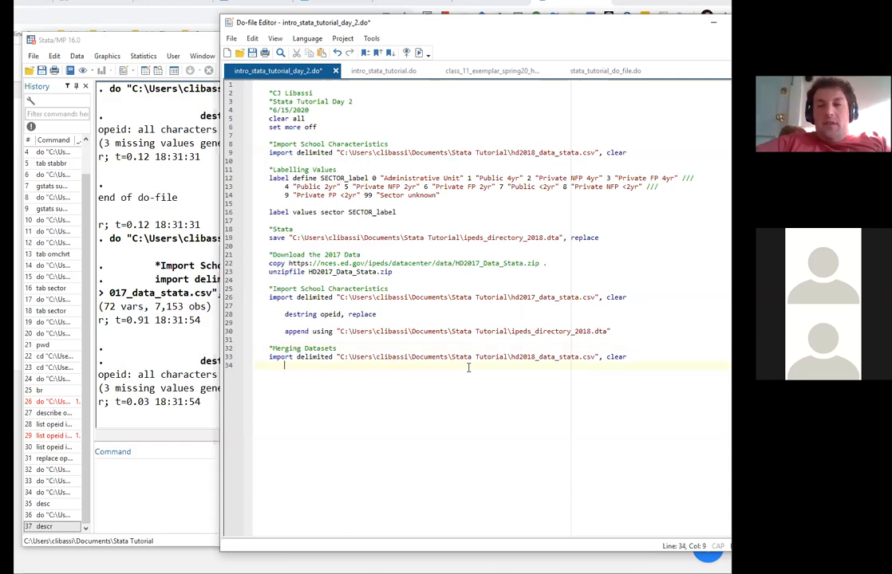
Copy the merge 1:1 unitid command for ipeds_outcome_measures_2018.dta from intro_stata_tutorial.do
left_click(585, 350)
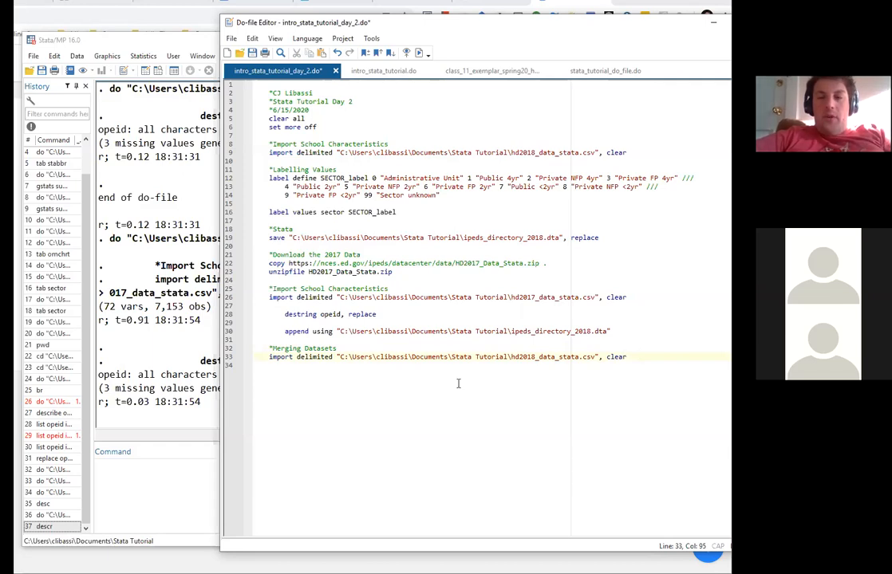
double_click(591, 358)
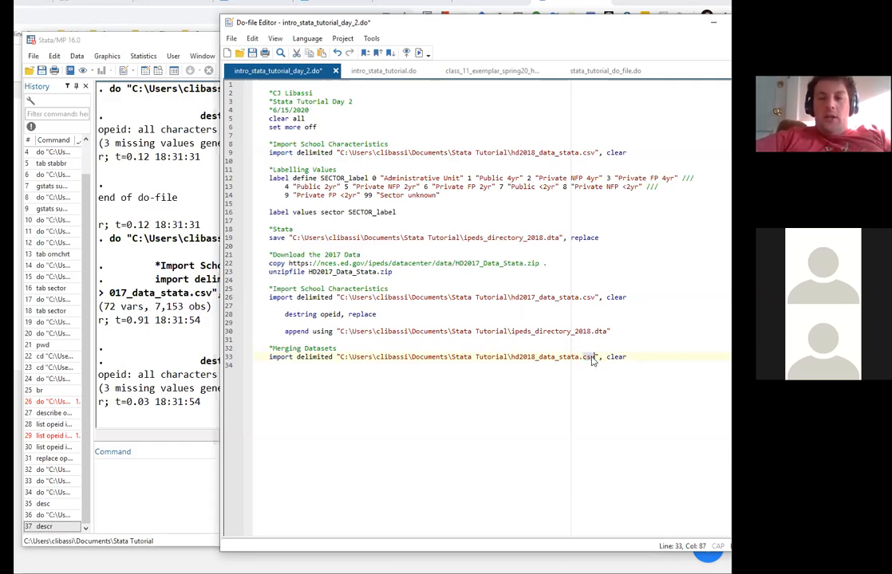
left_click(407, 72)
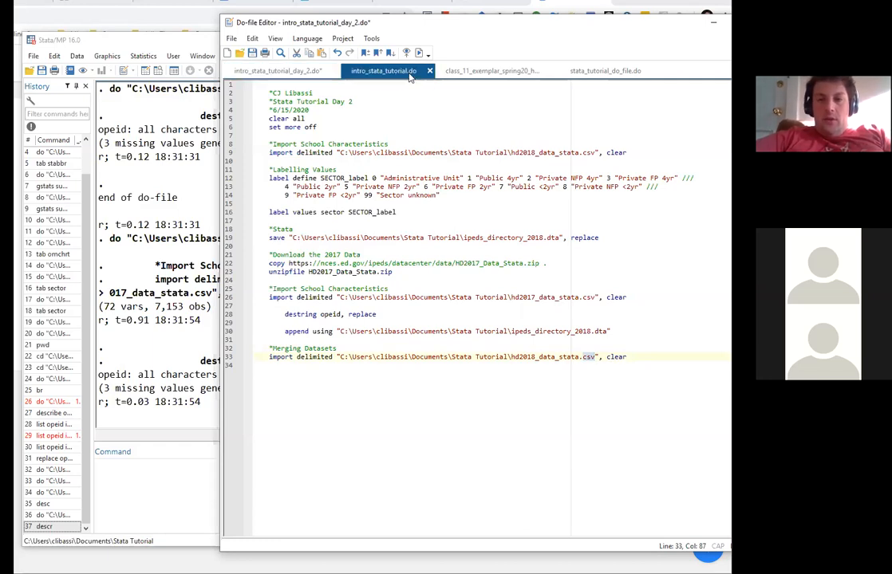
left_click(438, 209)
left_click_drag(678, 224, 281, 225)
key("ctrl+c")
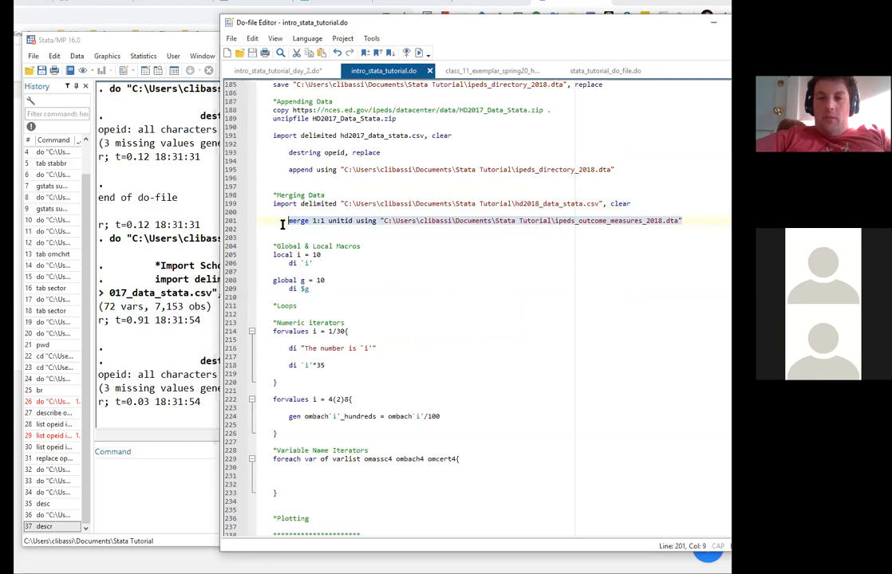
Delete the file name hd2018_data_stata.csv and the clear option from the import command below "*Merging Datasets" in intro_stata_tutorial_day_2.do
left_click(275, 71)
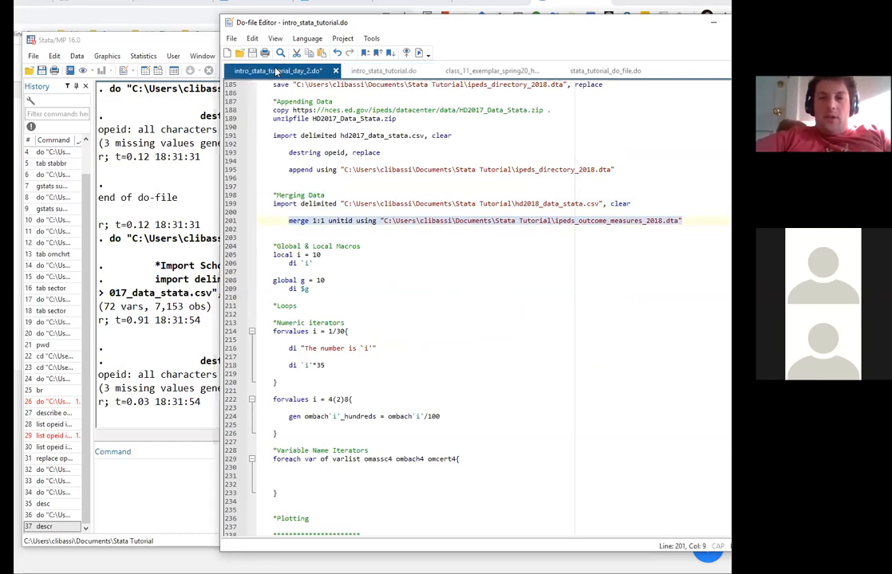
left_click(601, 357)
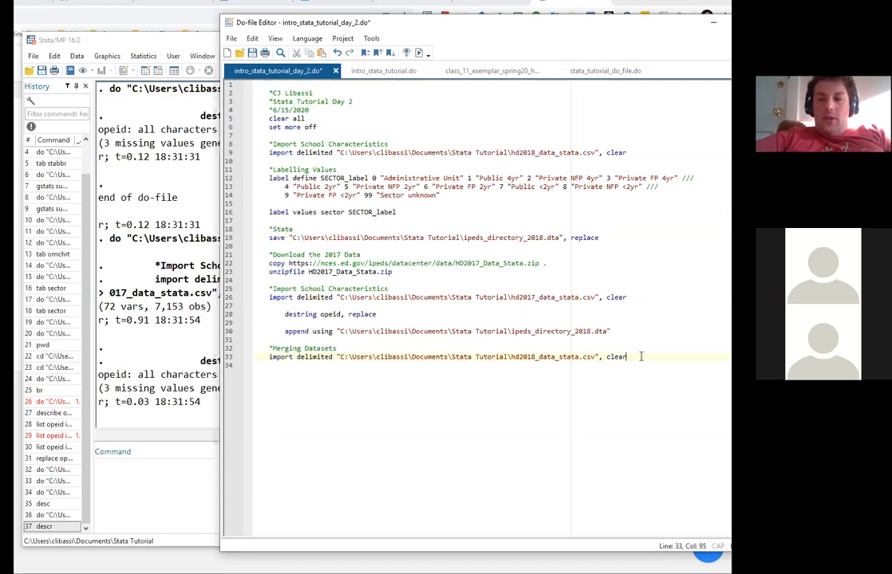
key("BackSpace")
key("BackSpace")
key("BackSpace")
key("BackSpace")
key("BackSpace")
key("BackSpace")
key("BackSpace")
key("BackSpace")
key("BackSpace")
key("BackSpace")
key("BackSpace")
key("BackSpace")
key("BackSpace")
key("BackSpace")
key("BackSpace")
key("BackSpace")
key("BackSpace")
key("BackSpace")
key("BackSpace")
key("BackSpace")
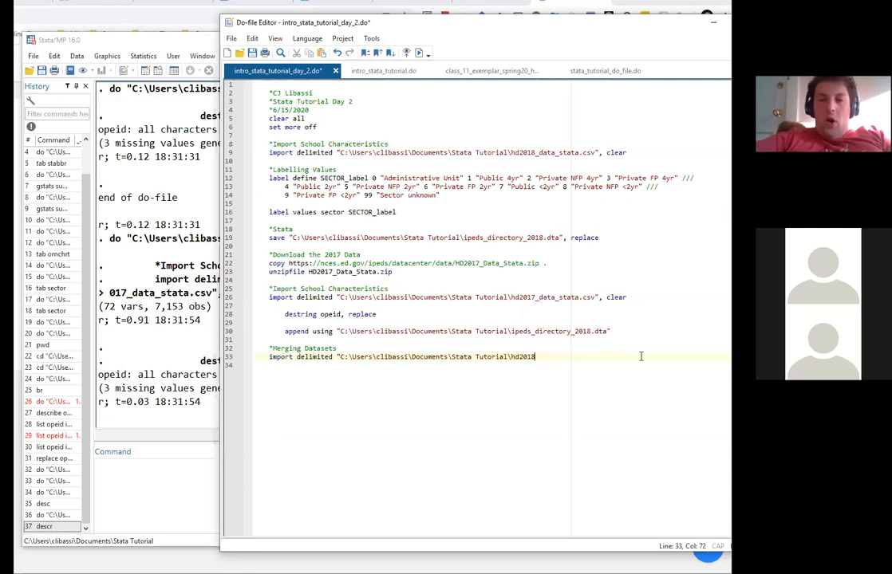
key("BackSpace")
key("ctrl+v")
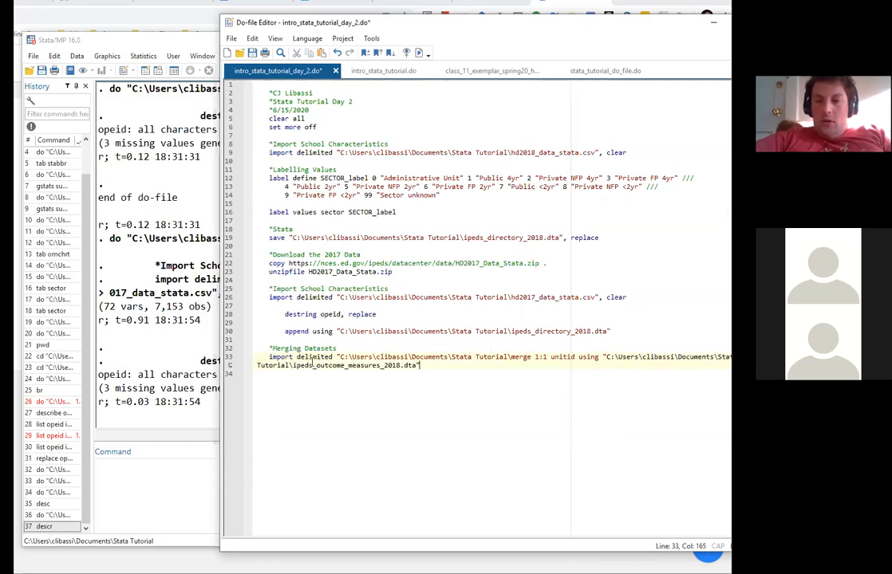
left_click_drag(444, 364, 511, 357)
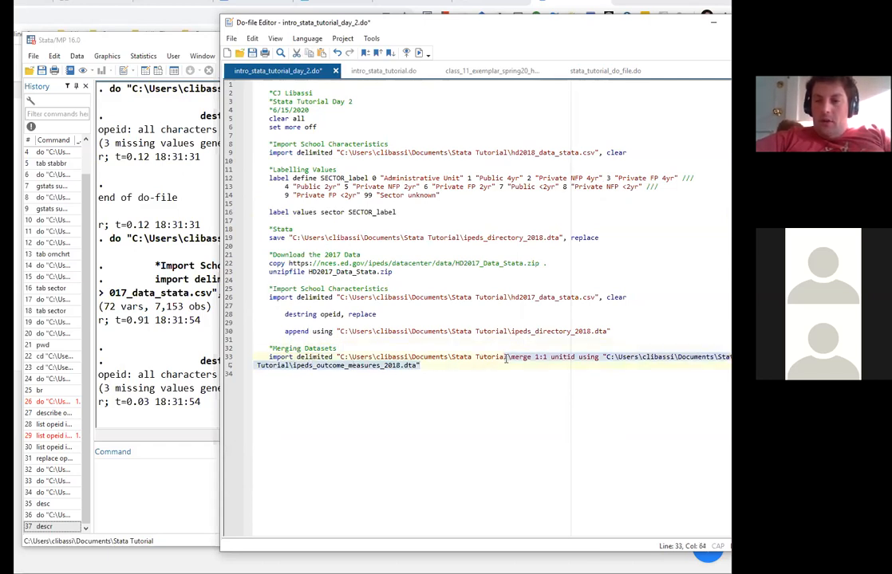
key("BackSpace")
Copy the "*Switch Back to Outcomes Measures Data" comment and its om2018_data_stata.csv import command from intro_stata_tutorial.do
left_click(383, 71)
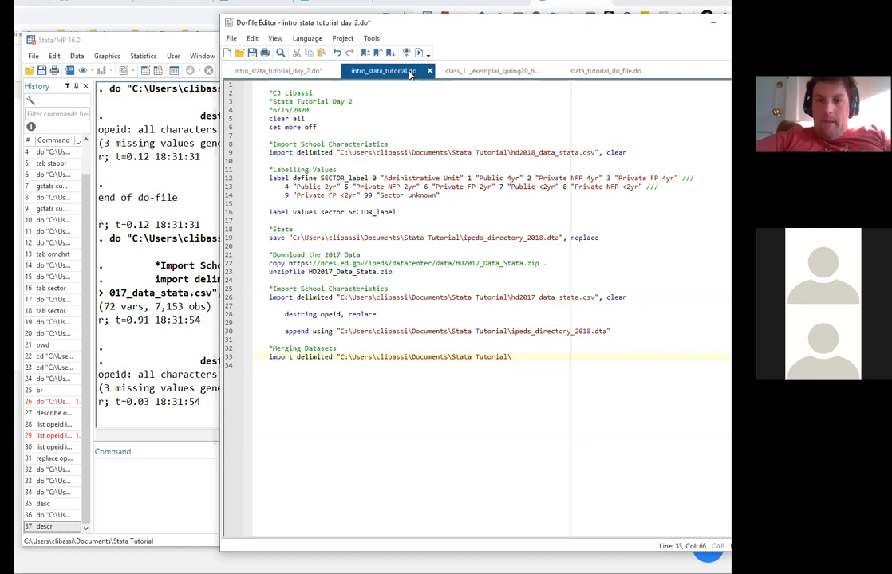
scroll(404, 203, "up", 10)
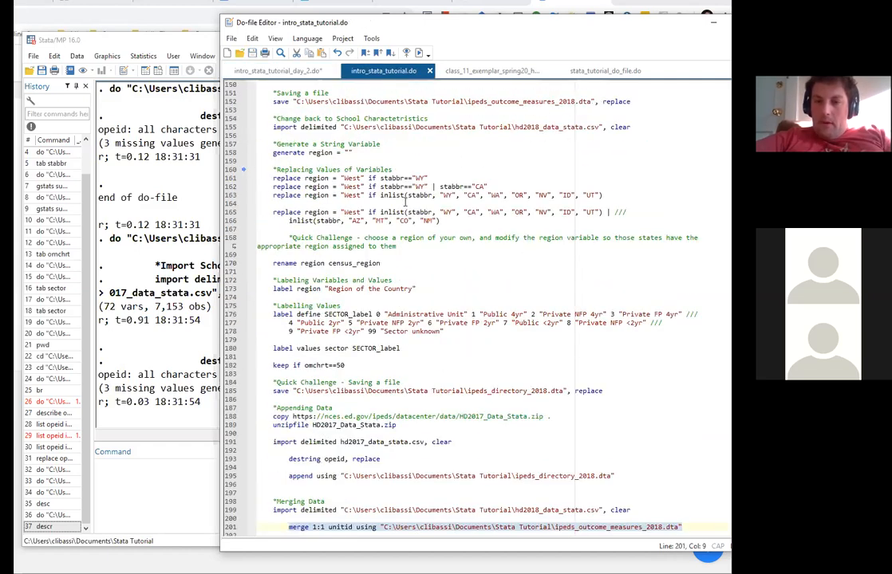
scroll(405, 202, "up", 8)
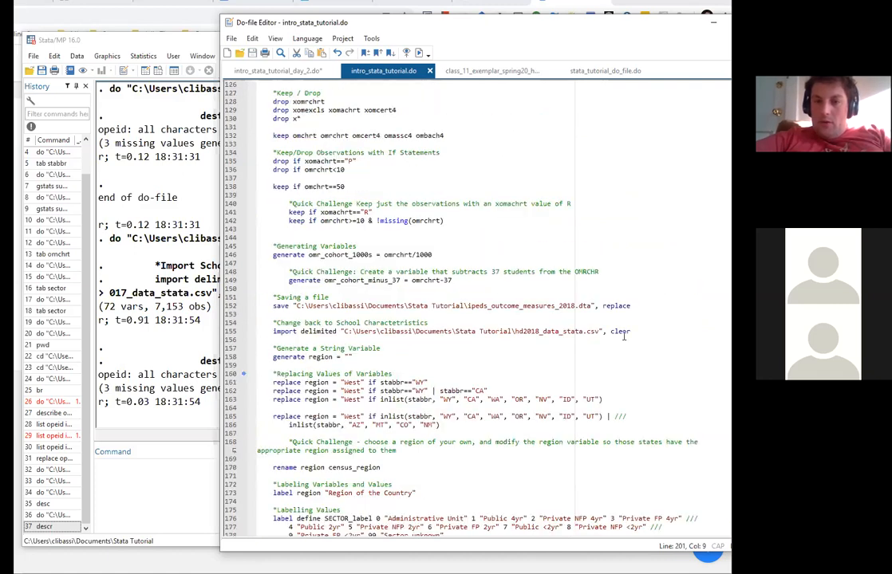
scroll(623, 335, "up", 4)
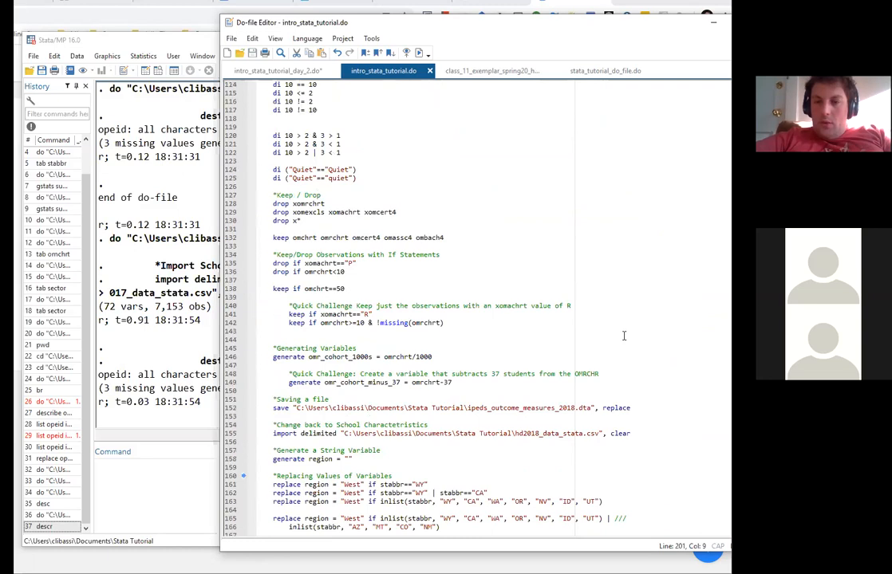
scroll(624, 335, "up", 18)
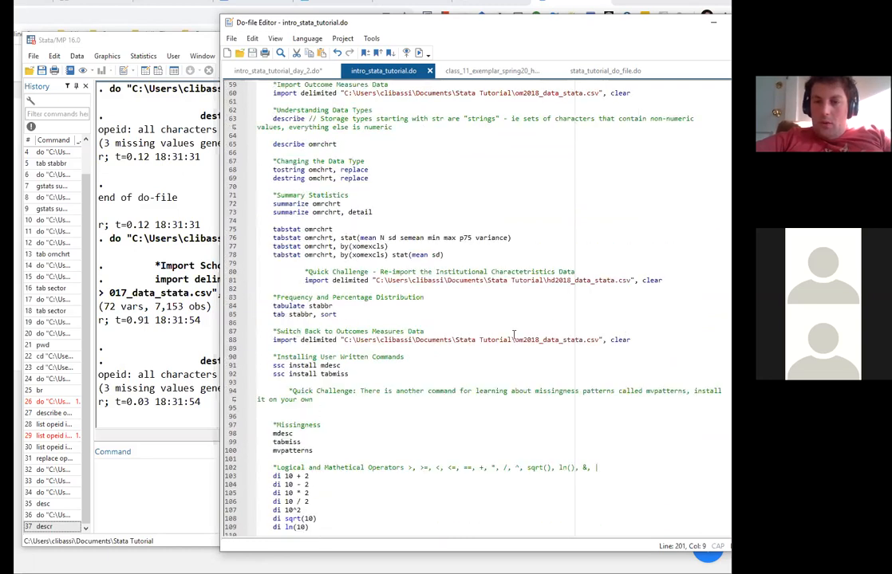
left_click_drag(630, 340, 247, 335)
key("ctrl+c")
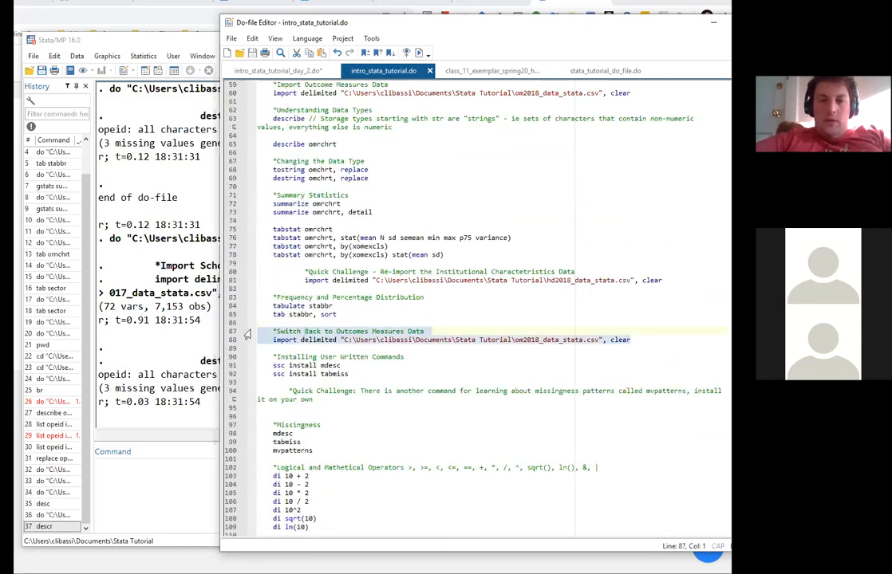
Replace the partial import line below "*Merging Datasets" in intro_stata_tutorial_day_2.do with the om2018_data_stata.csv import, without the copied comment, and save
left_click(291, 71)
left_click_drag(280, 359, 263, 358)
key("ctrl+v")
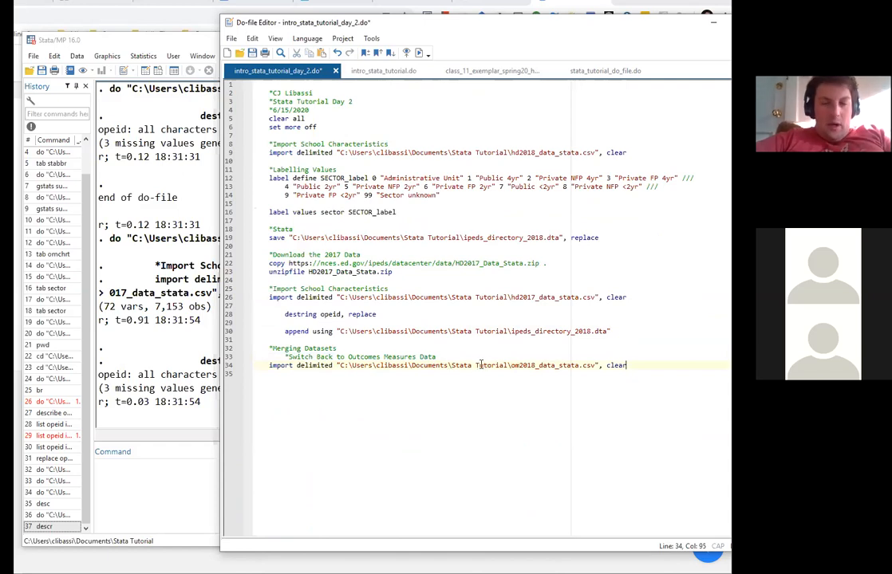
left_click_drag(474, 358, 414, 350)
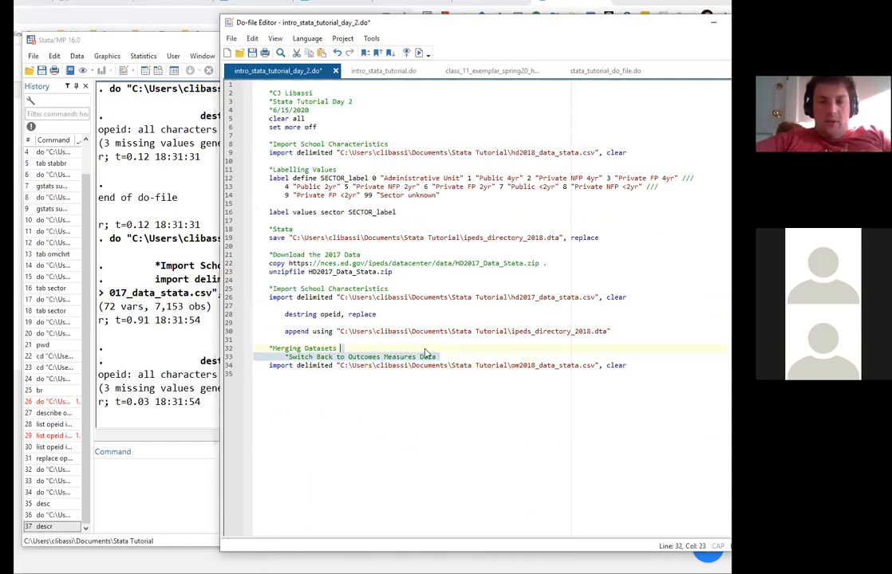
key("BackSpace")
key("ctrl+s")
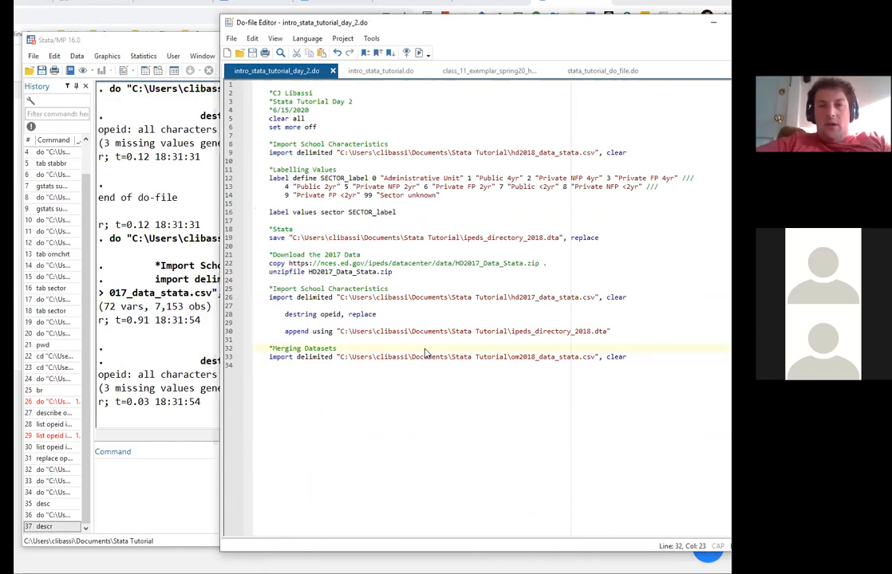
left_click(634, 357)
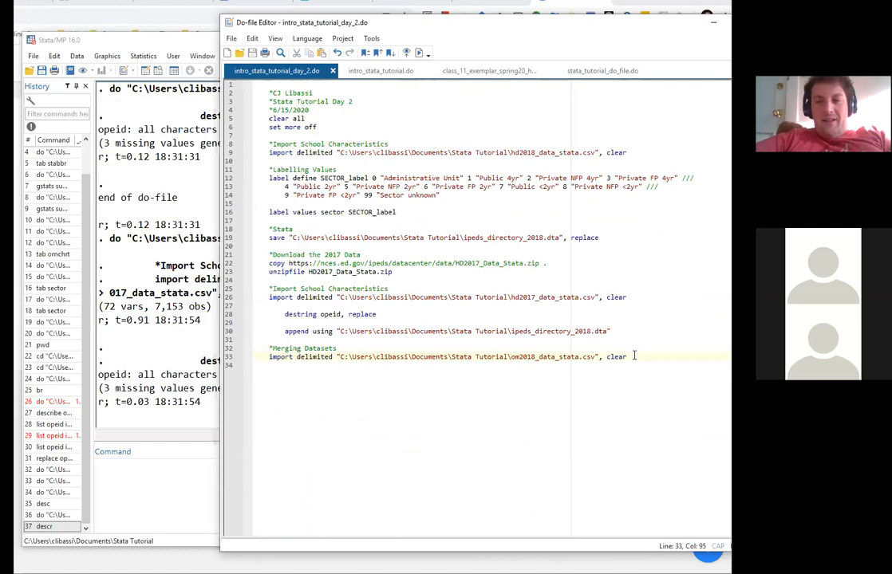
key("Return")
key("ctrl+s")
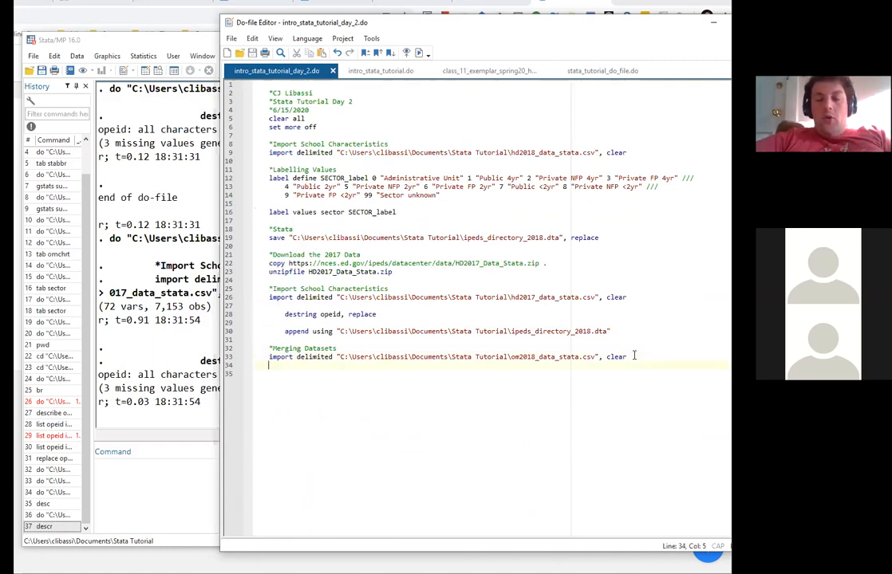
Run the "*Merging Datasets" section importing om2018_data_stata.csv and look through the imported variable list
left_click(634, 357)
left_click_drag(634, 356, 238, 351)
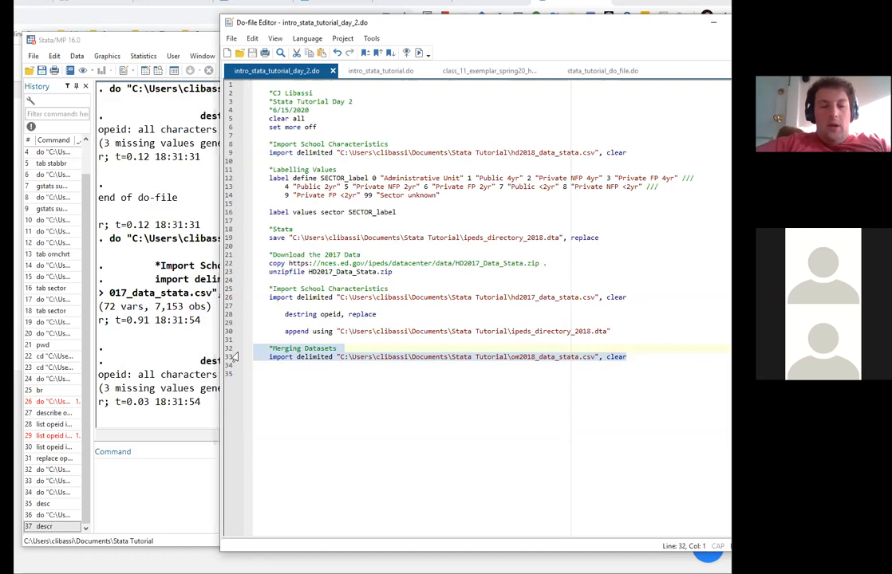
key("ctrl+d")
left_click(147, 491)
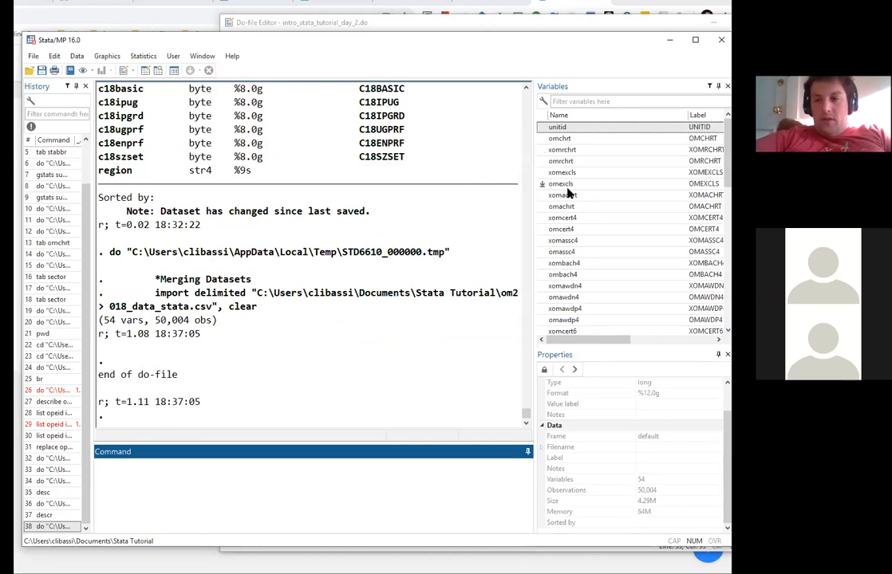
scroll(568, 194, "down", 8)
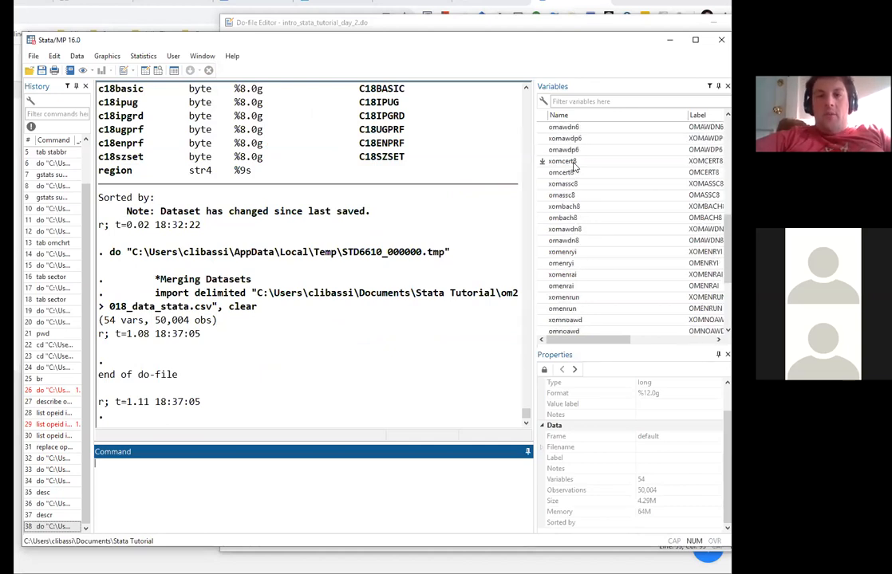
scroll(573, 165, "up", 8)
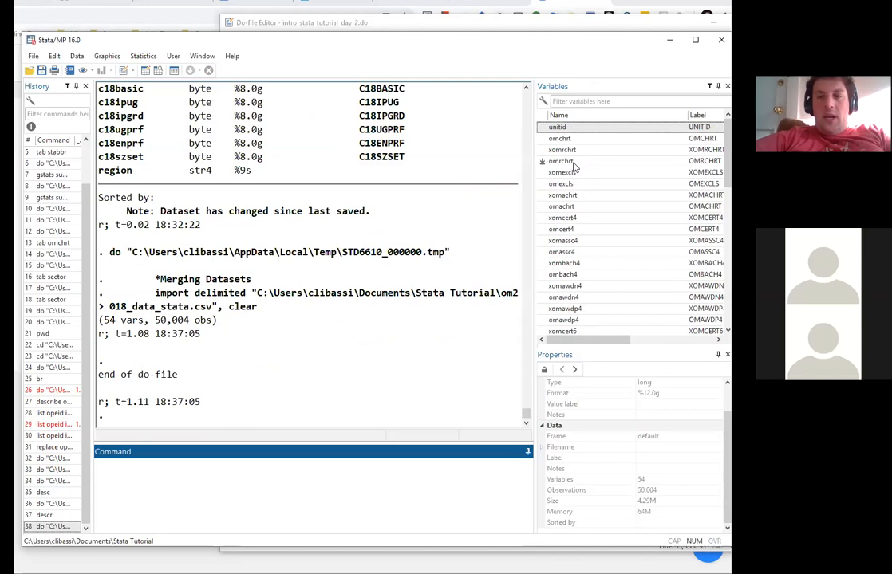
Add an indented keep if omchrt==50 line below the om2018_data_stata.csv import in the do-file and run it
left_click(481, 31)
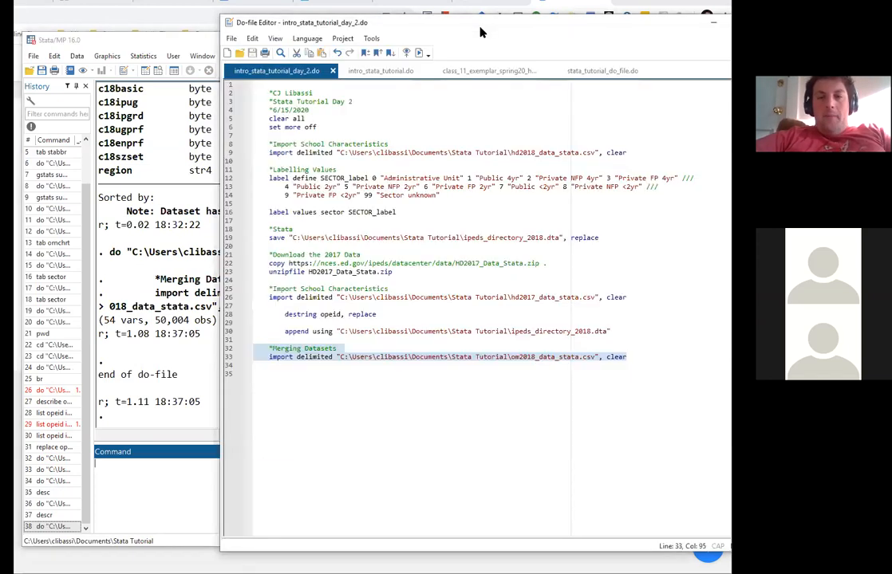
left_click(635, 358)
key("Return")
key("Return")
key("Tab")
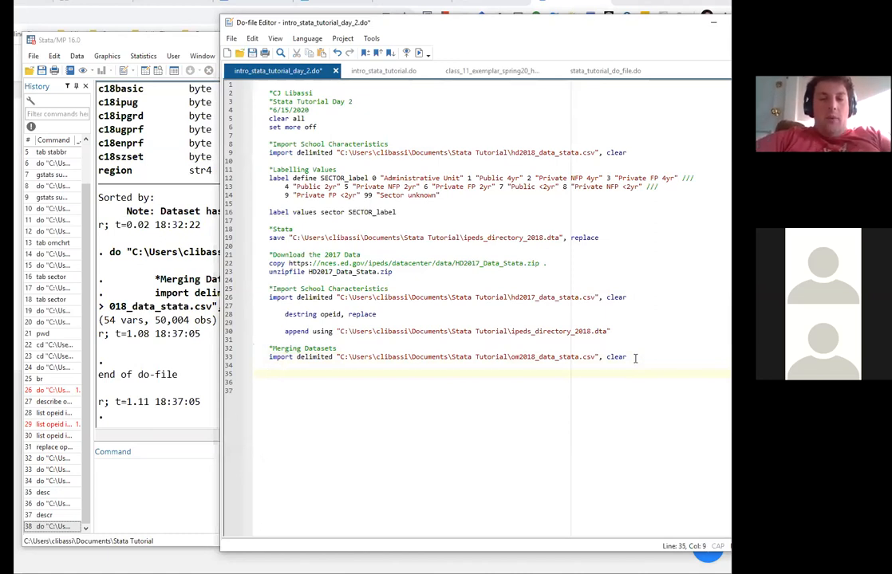
type("keep if ")
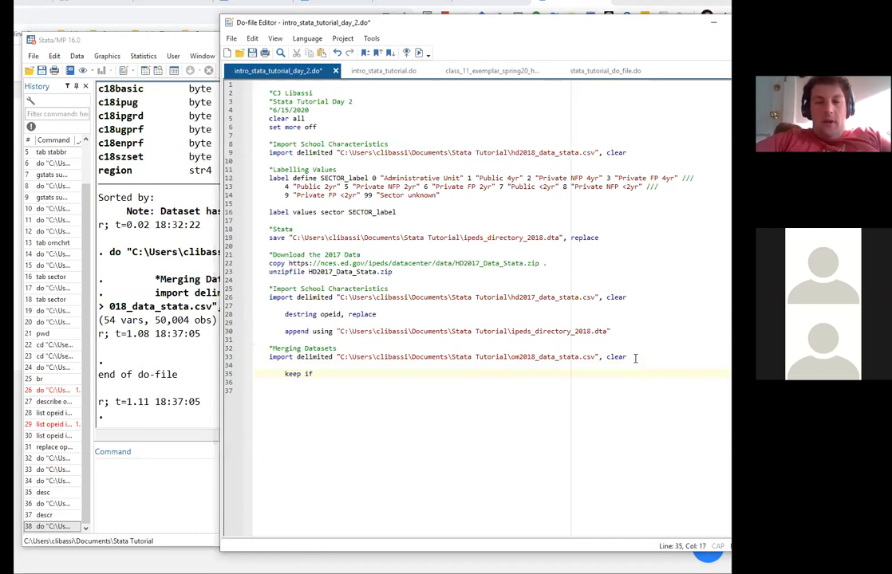
type("omchr")
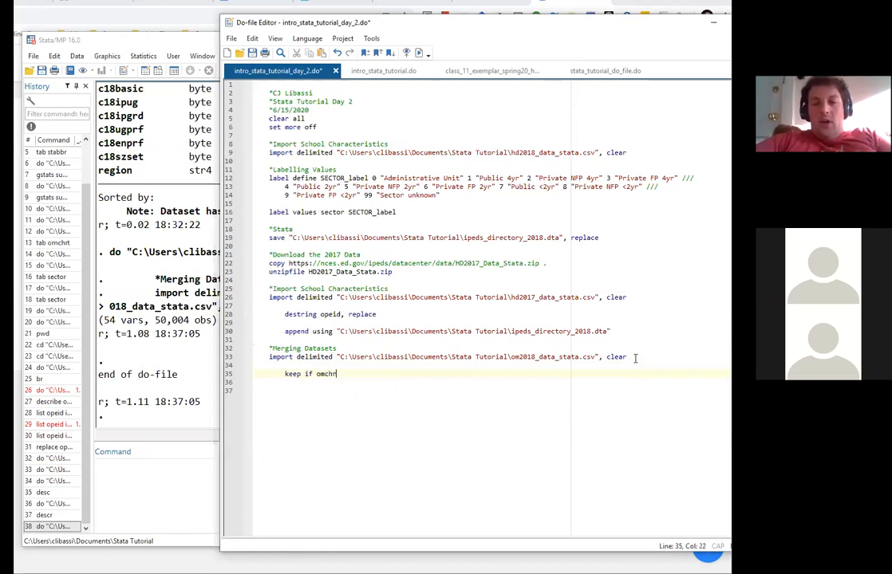
type("t==50")
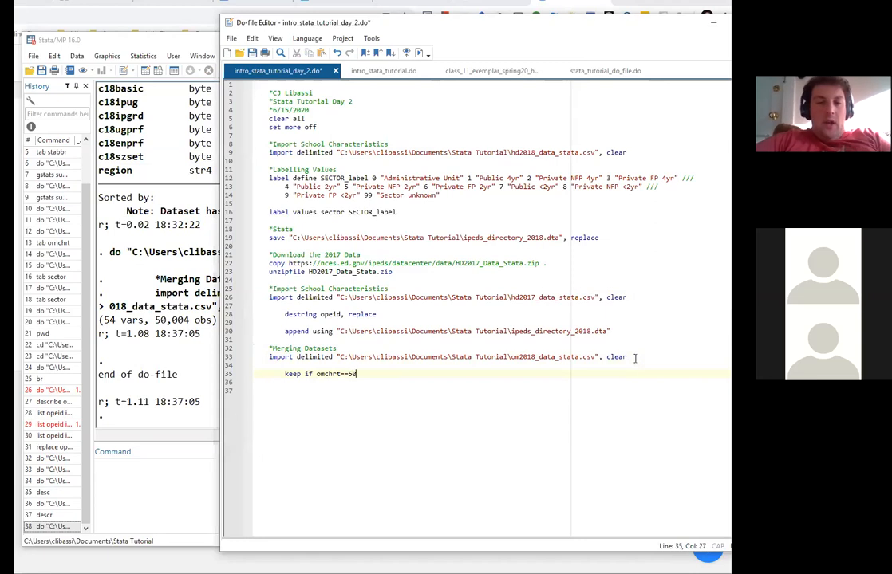
double_click(329, 374)
key("ctrl+d")
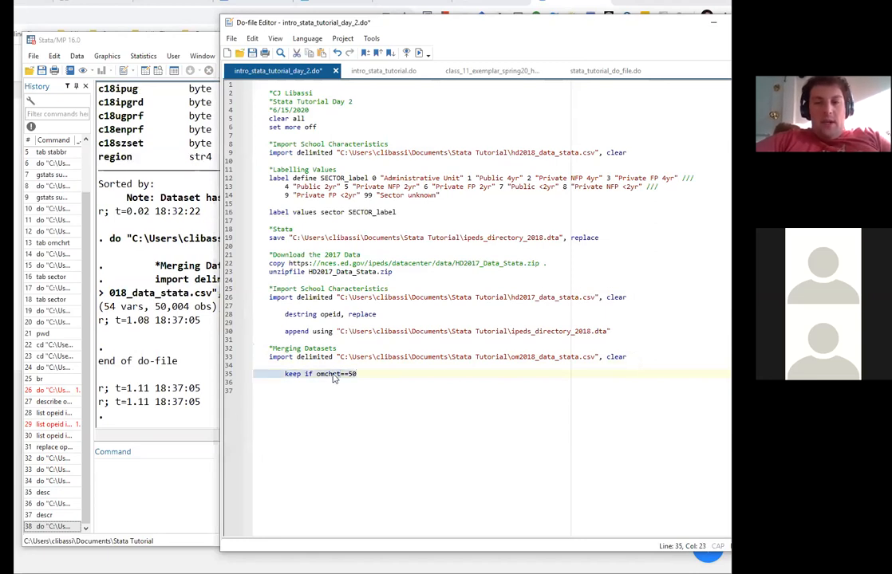
Browse the filtered dataset with br and check the omchrt values down the rows
left_click(140, 504)
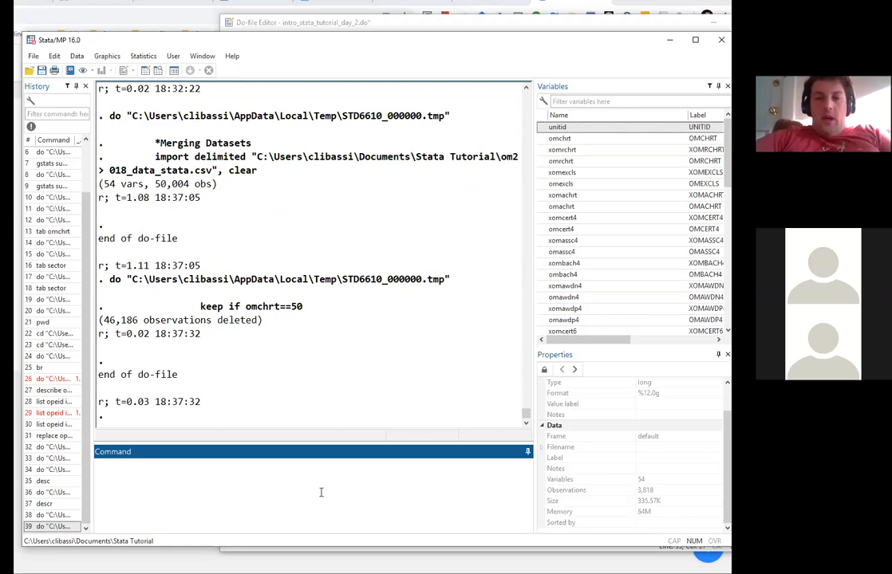
type("br")
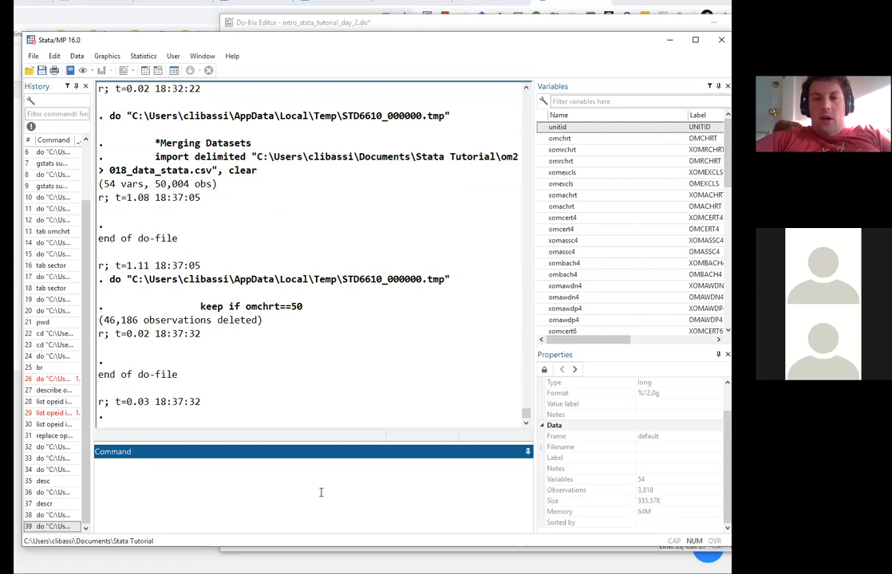
key("Return")
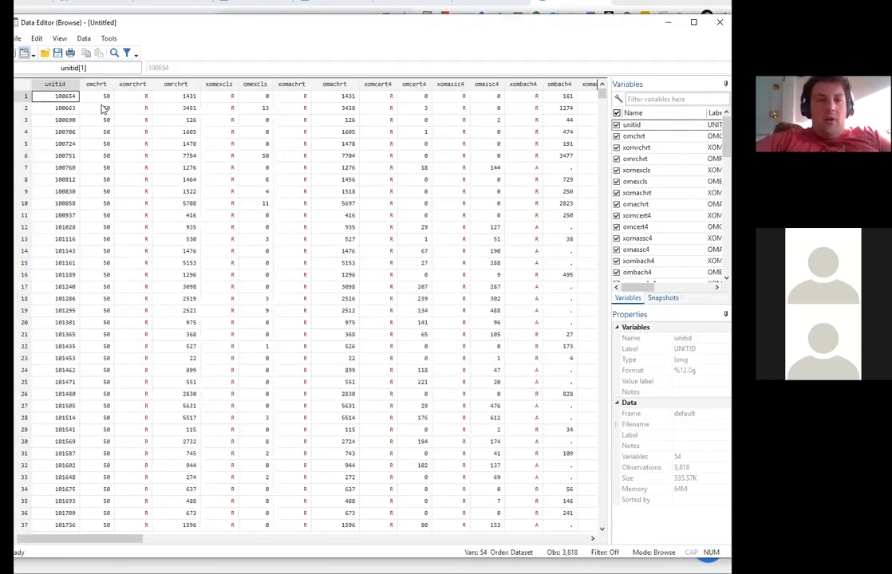
key("Right")
key("Down")
key("Down")
key("Down")
key("Down")
key("Down")
key("Down")
key("Down")
key("Down")
key("Down")
key("Down")
key("Down")
key("Down")
key("Down")
key("Down")
key("Down")
key("Down")
key("Down")
key("Down")
key("Down")
key("Down")
key("Down")
key("Down")
key("Down")
key("Down")
key("Down")
key("Down")
key("Down")
key("Down")
key("Down")
key("Down")
key("Down")
key("Down")
key("Down")
key("Down")
key("Down")
key("Down")
key("Down")
key("Down")
key("Down")
key("Down")
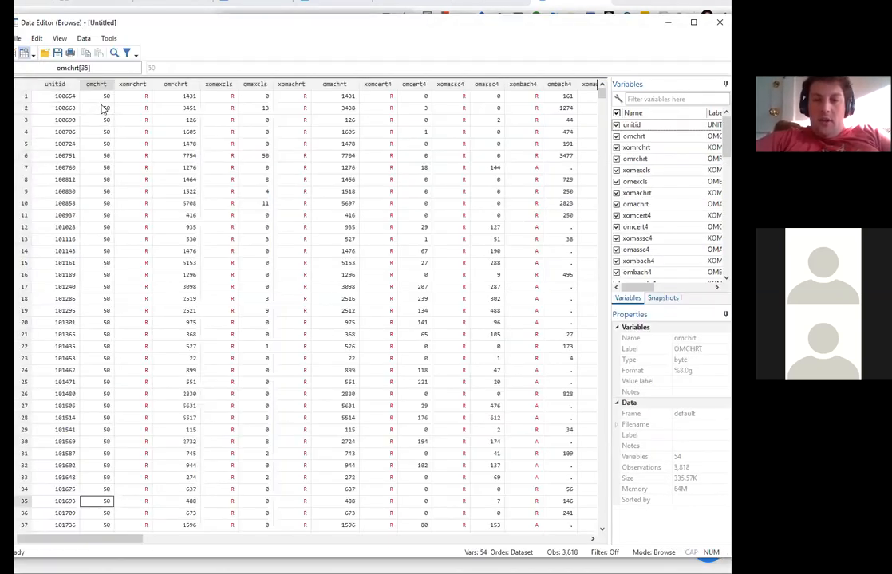
left_click(720, 22)
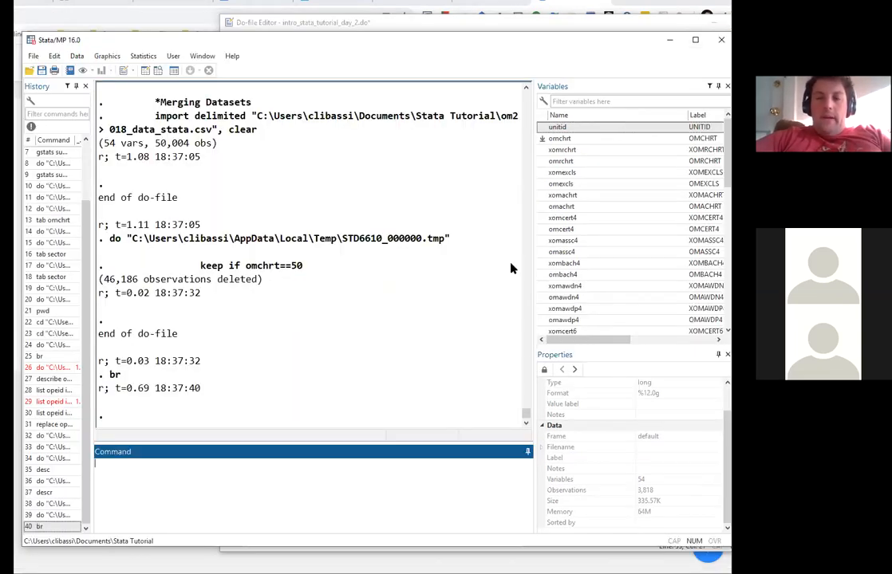
Return to the do-file, point out the if omchrt==50 condition, and insert a blank line and a new indented line below it
left_click(285, 548)
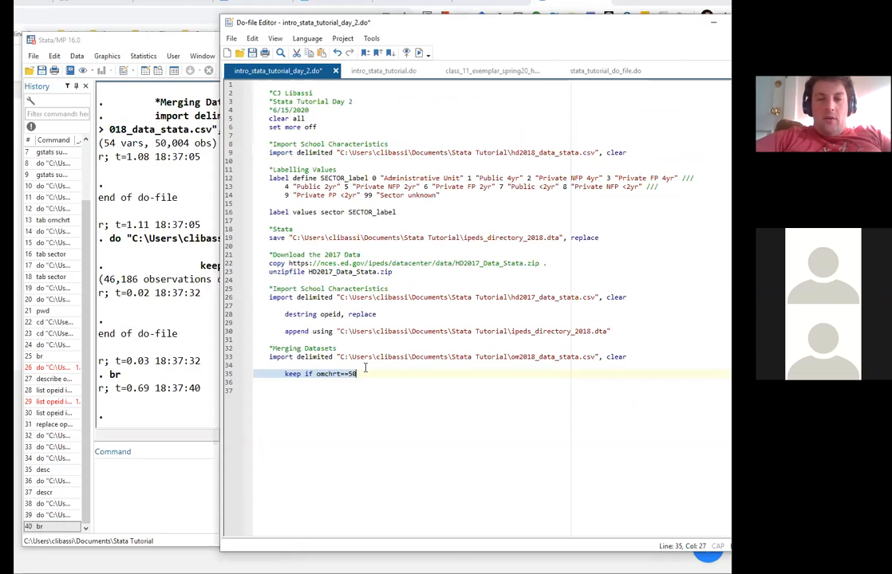
key("Down")
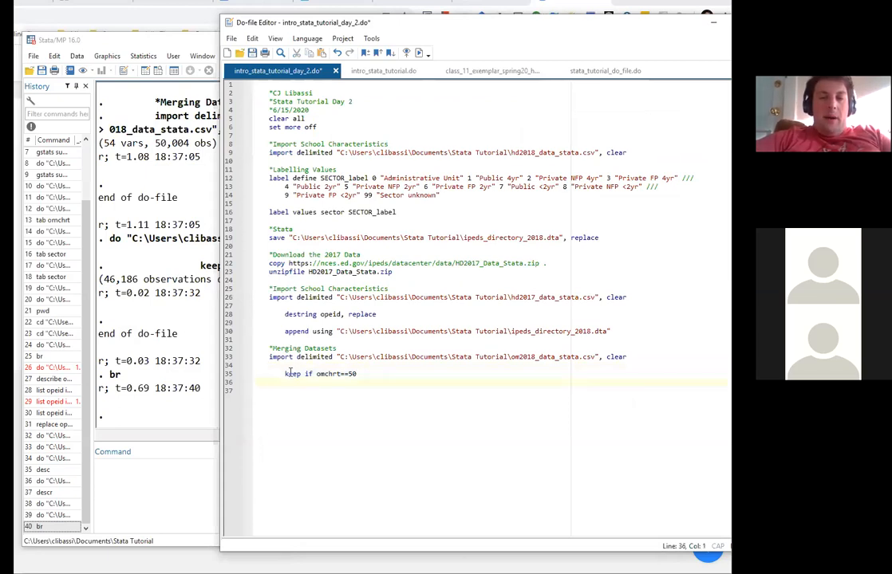
left_click(356, 373)
left_click_drag(356, 373, 306, 373)
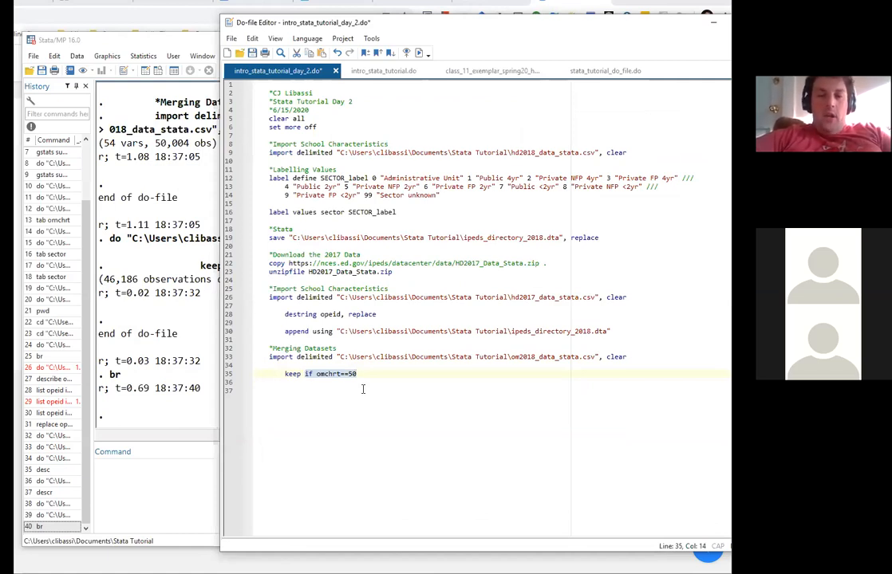
left_click(386, 375)
key("Return")
key("Return")
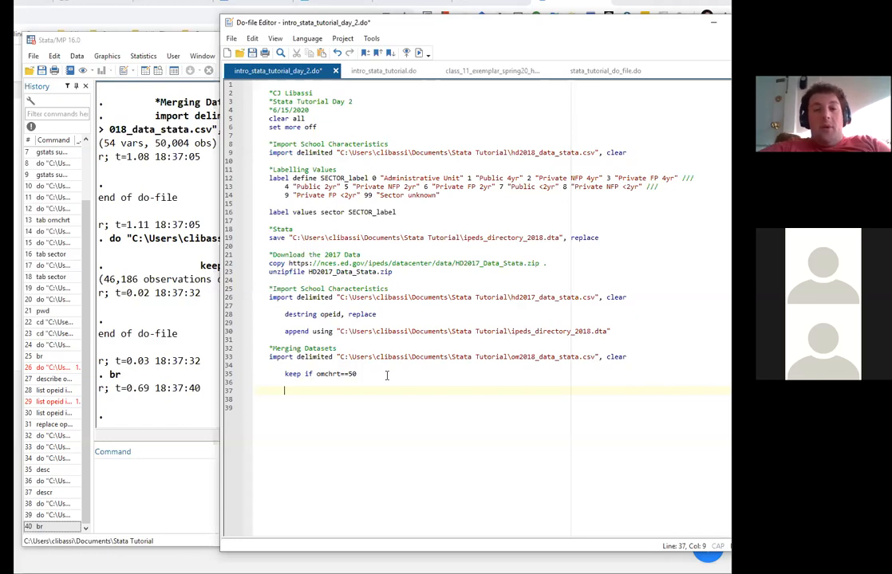
Browse the data again with br and look across the outcome measures variables in the first row, as far as xombach8
left_click(171, 488)
type("br")
key("Return")
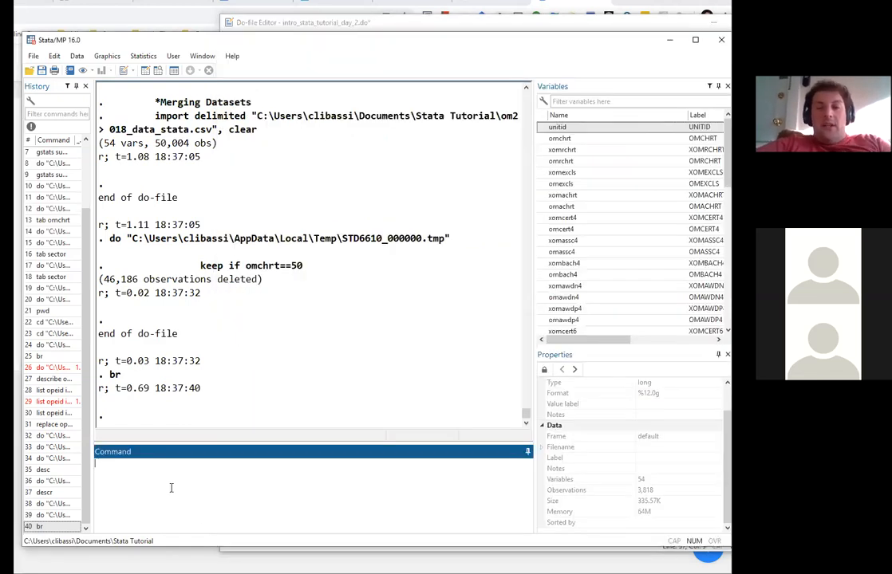
key("Right")
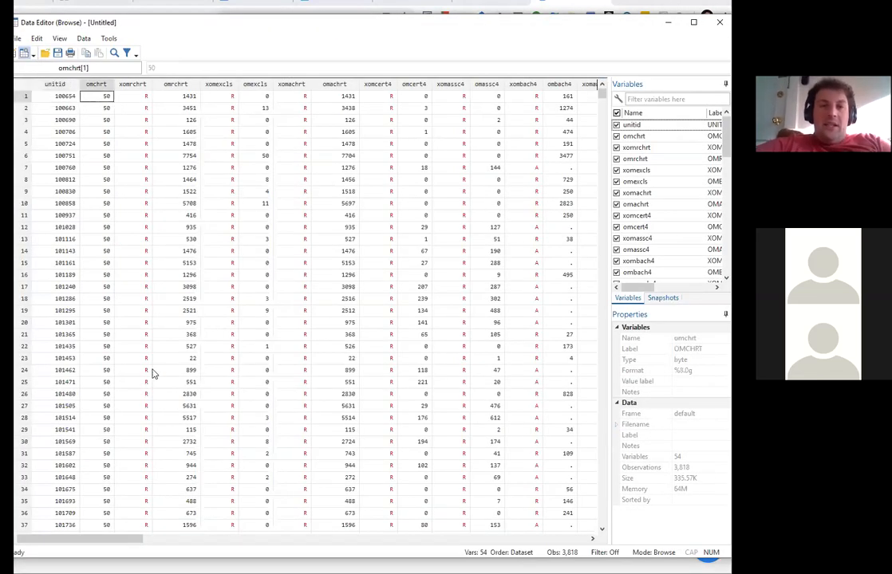
key("Right")
key("Right")
key("Right")
key("Right")
key("Right")
key("Right")
key("Right")
key("Right")
key("Right")
key("Right")
key("Right")
key("Right")
key("Right")
key("Right")
key("Right")
key("Right")
key("Right")
key("Right")
key("Right")
key("Right")
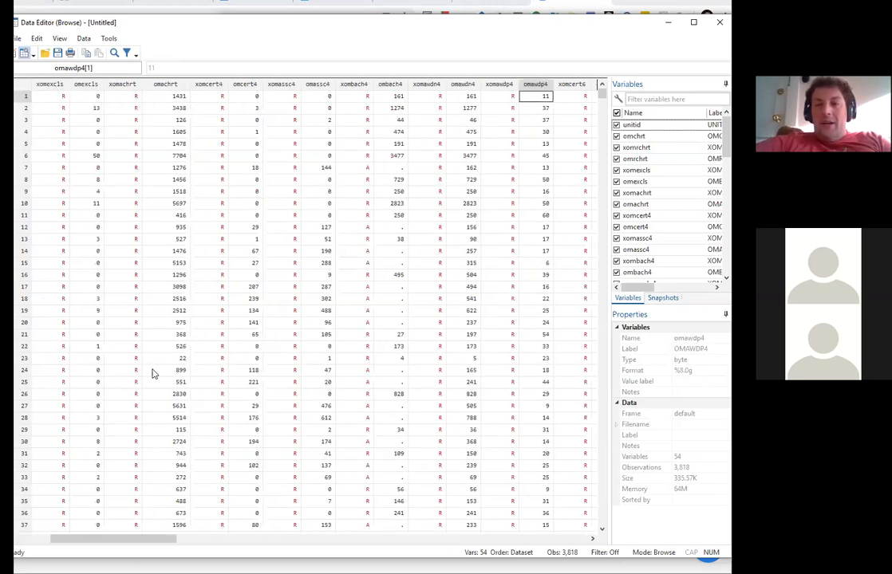
key("Right")
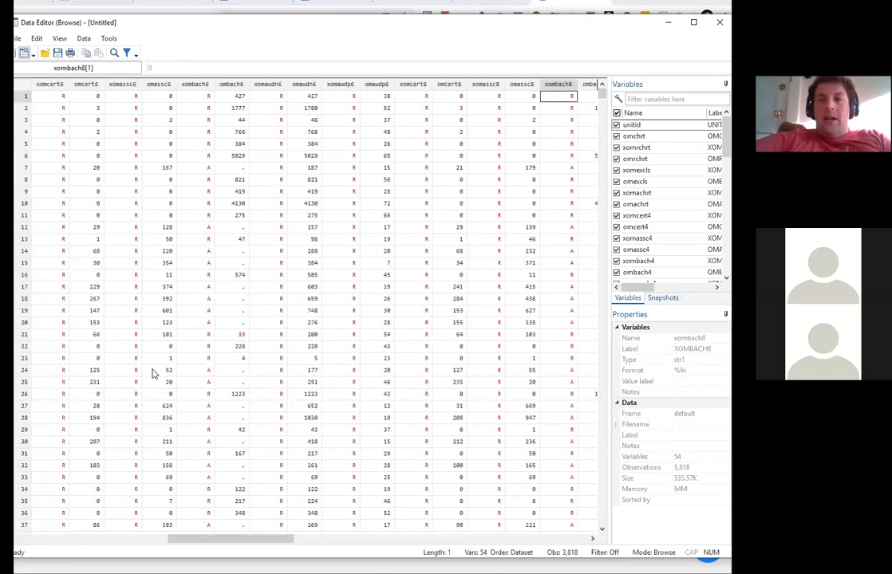
left_click(717, 27)
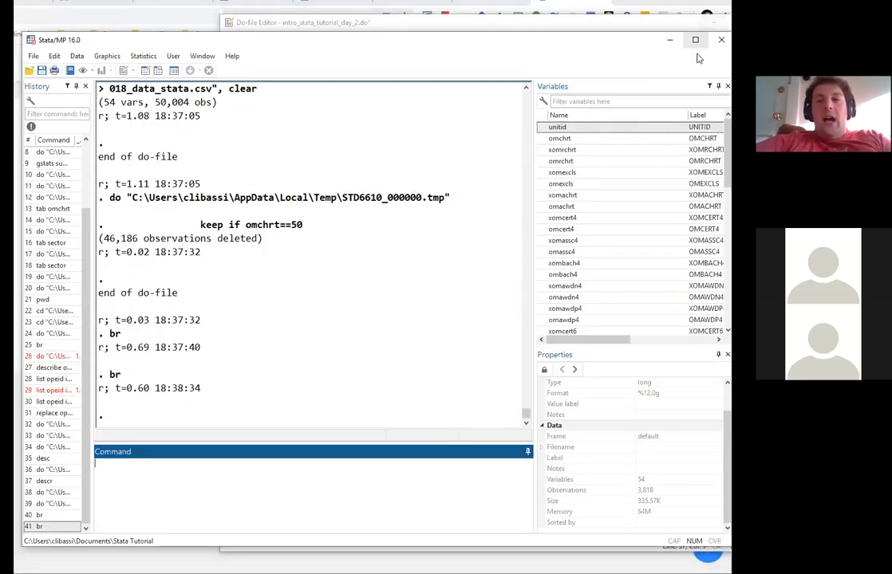
Return to the intro_stata_tutorial_day_2.do do-file and save it
left_click(520, 16)
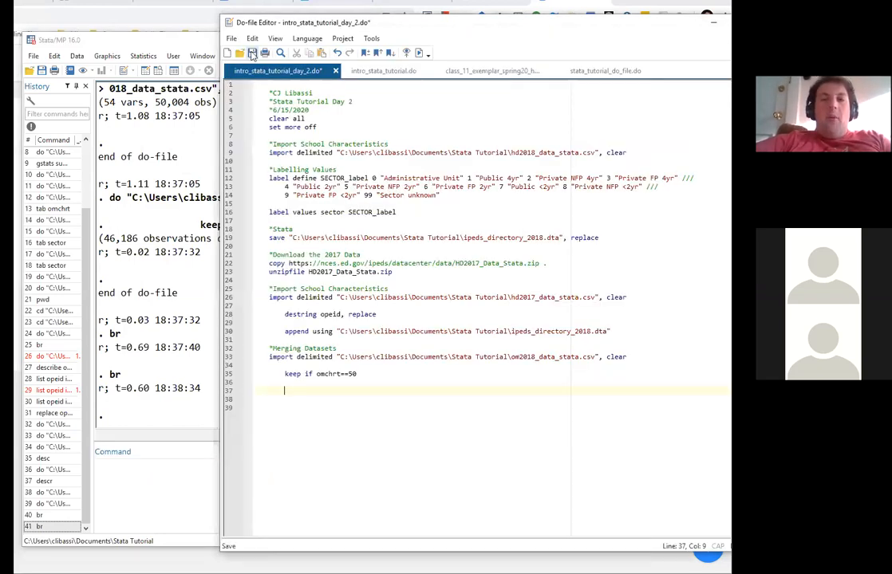
left_click(252, 53)
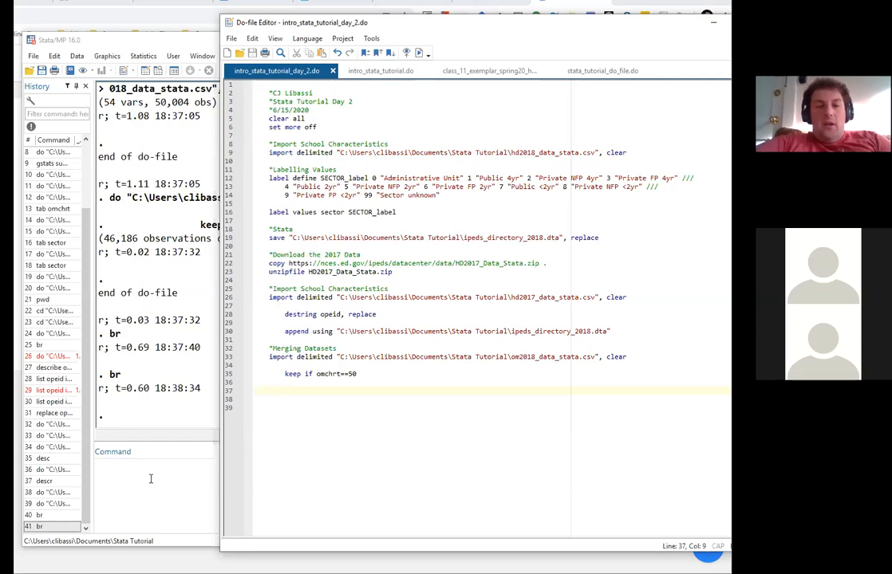
left_click(153, 478)
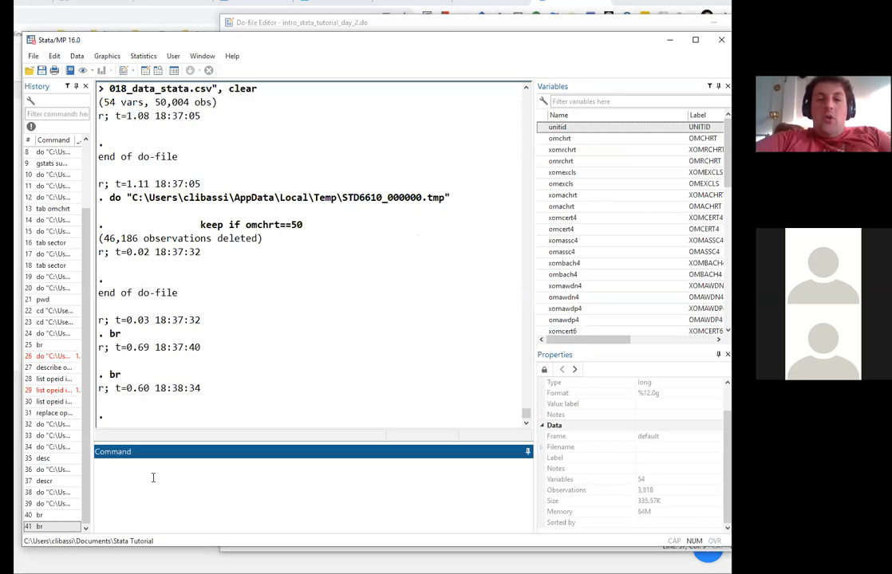
left_click(558, 128)
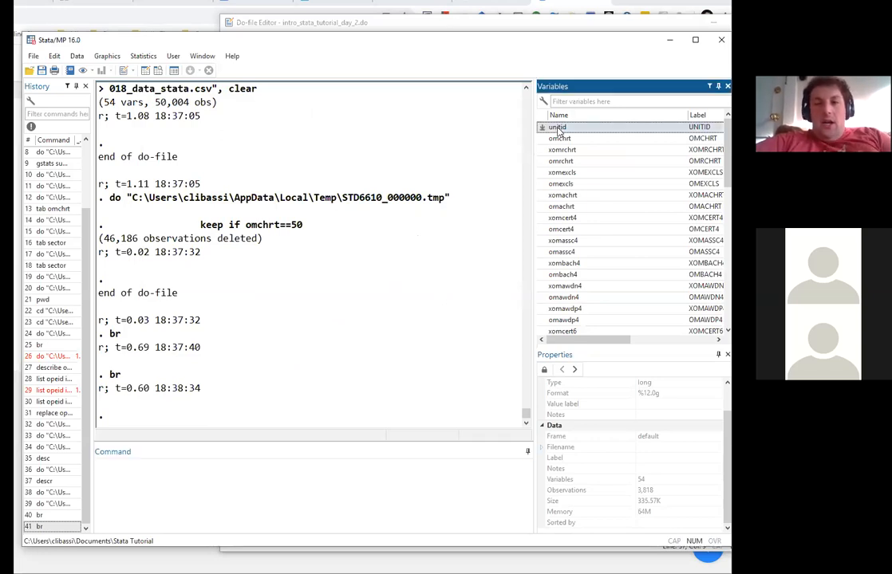
double_click(557, 129)
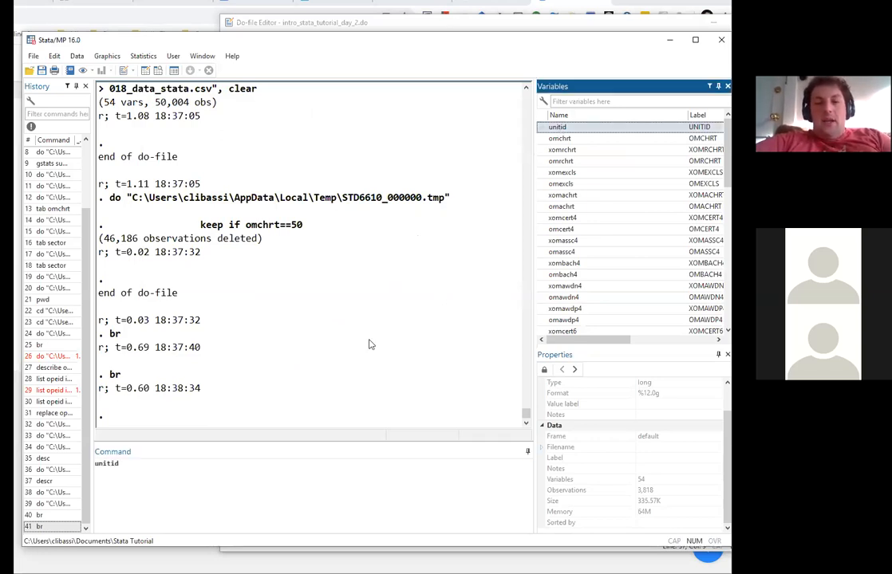
left_click(130, 488)
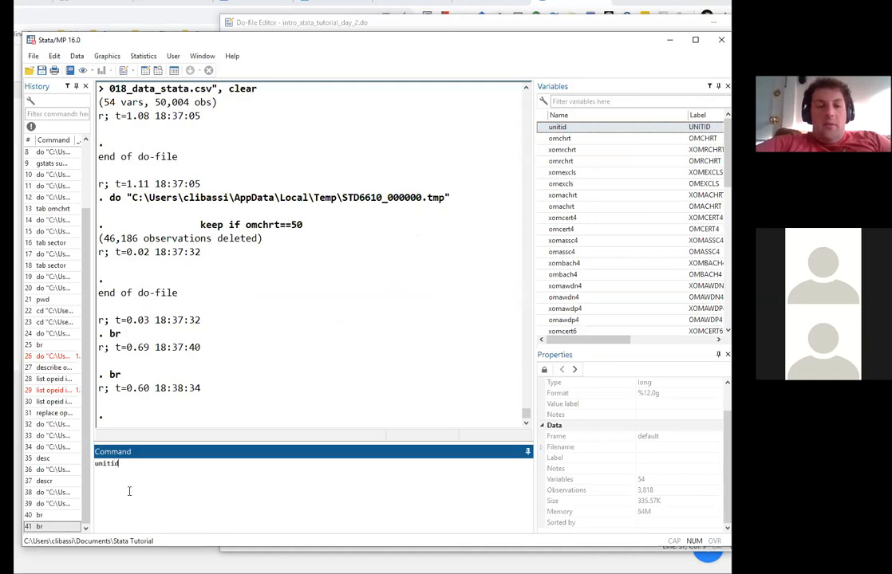
key("BackSpace")
key("BackSpace")
key("BackSpace")
key("BackSpace")
key("BackSpace")
key("BackSpace")
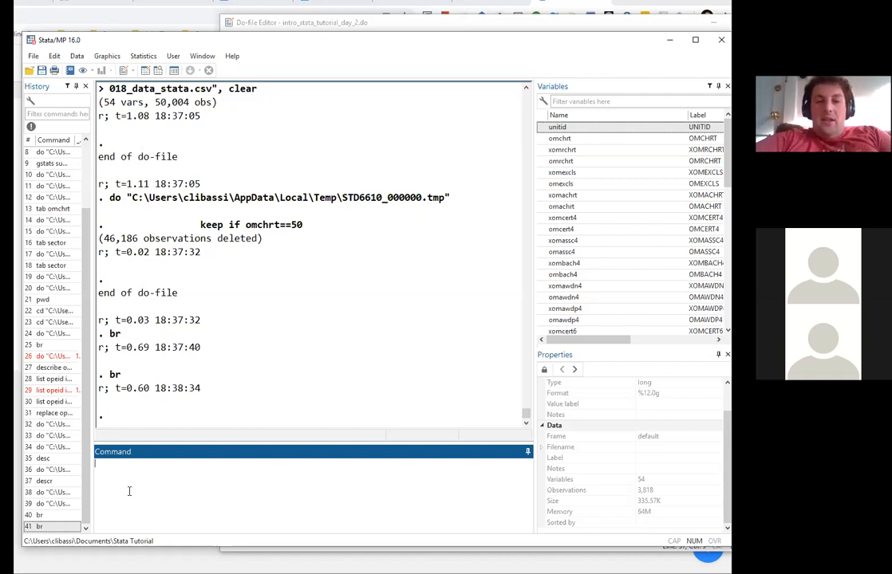
type("unitid")
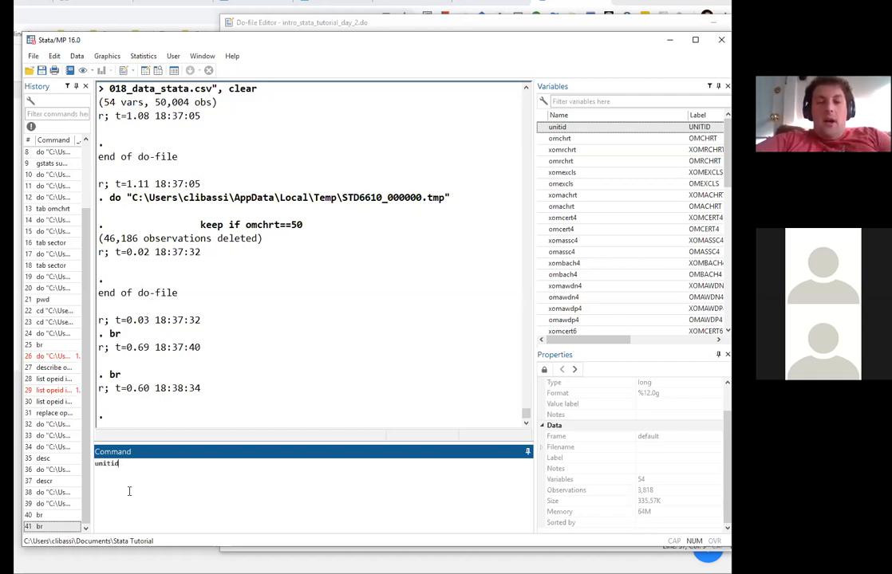
key("BackSpace")
key("BackSpace")
key("BackSpace")
key("BackSpace")
key("BackSpace")
key("BackSpace")
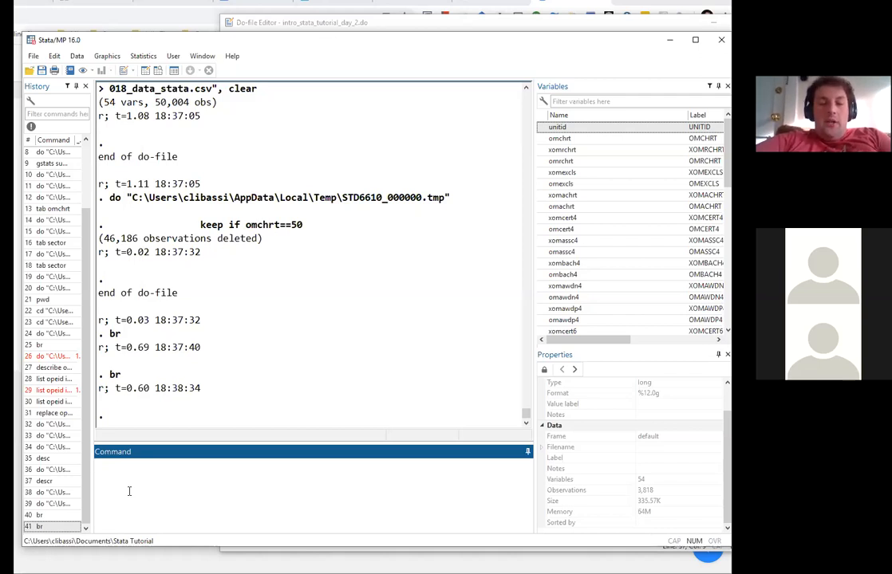
Check for repeated school IDs with duplicates report unitid and examine the copies and observations row of the output table
type("dupl")
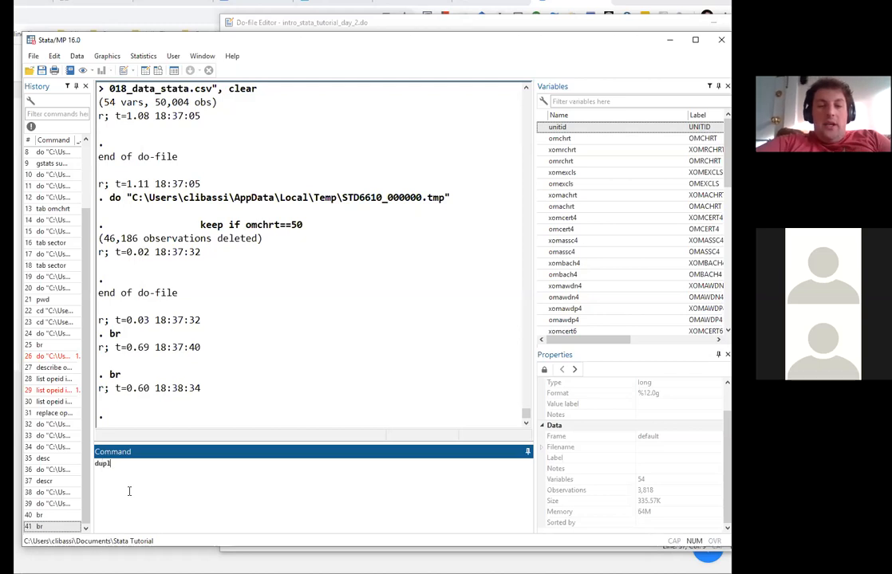
type("icates repor")
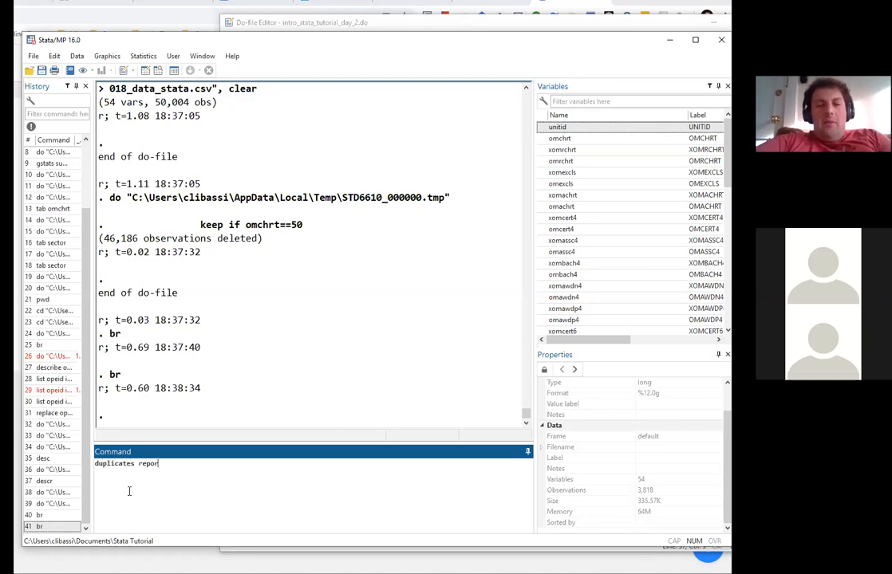
type("t unitid")
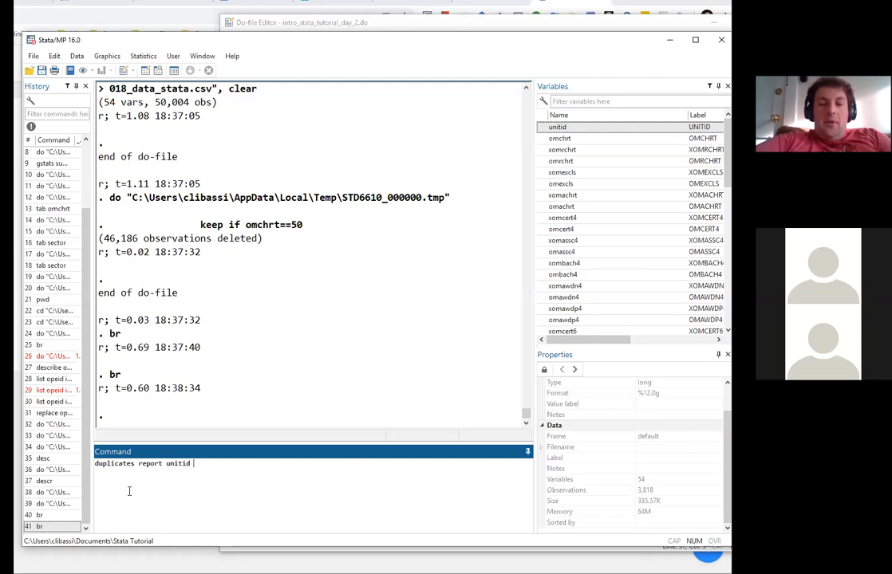
key("Return")
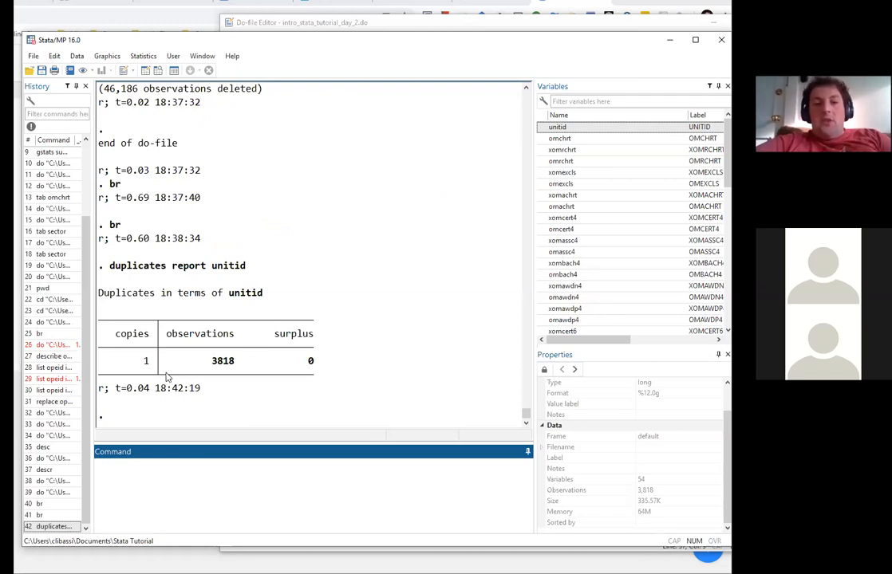
left_click_drag(326, 366, 117, 372)
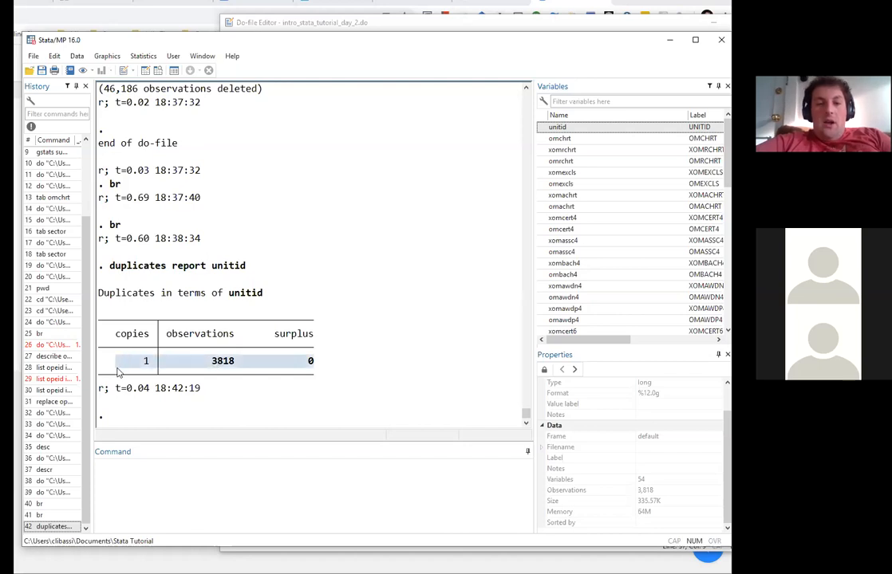
left_click(232, 366)
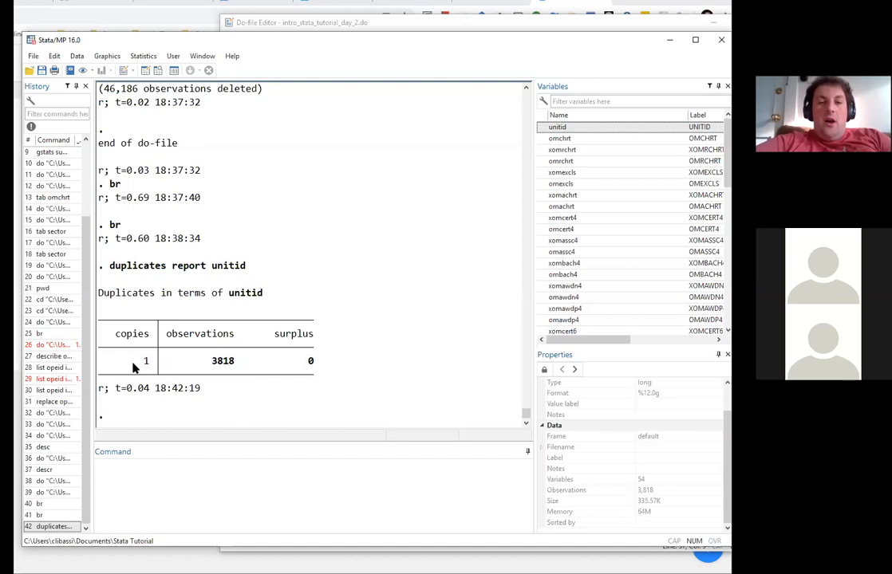
left_click_drag(143, 366, 237, 363)
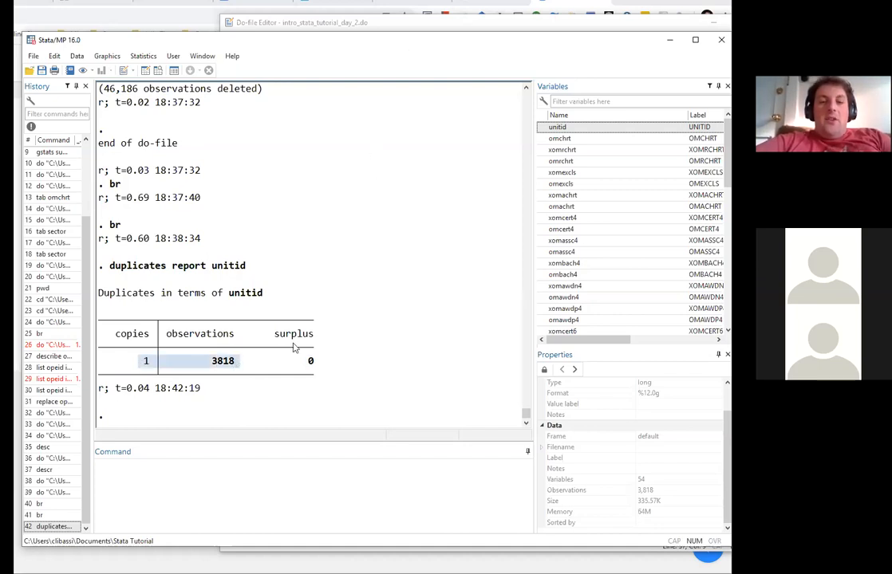
Run isid unitid to test whether unitid uniquely identifies each observation
left_click(205, 476)
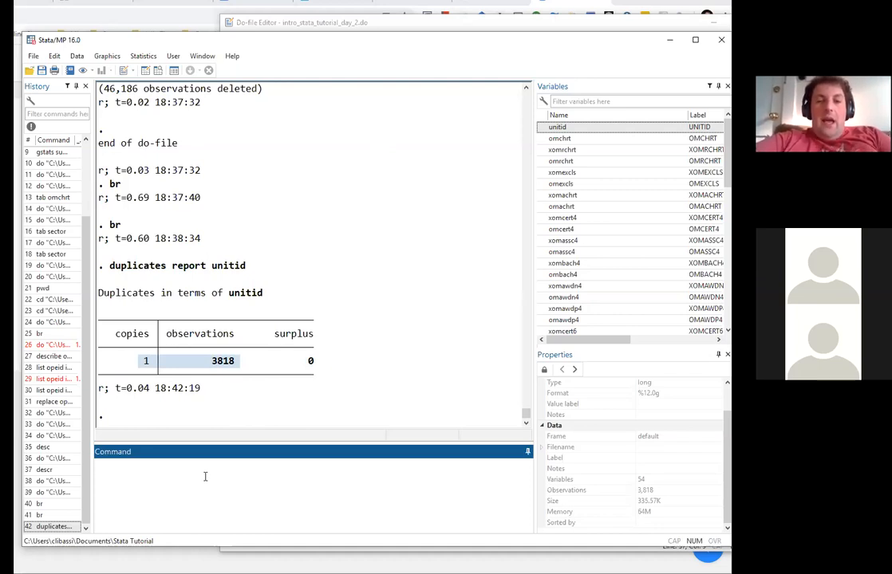
type("isid")
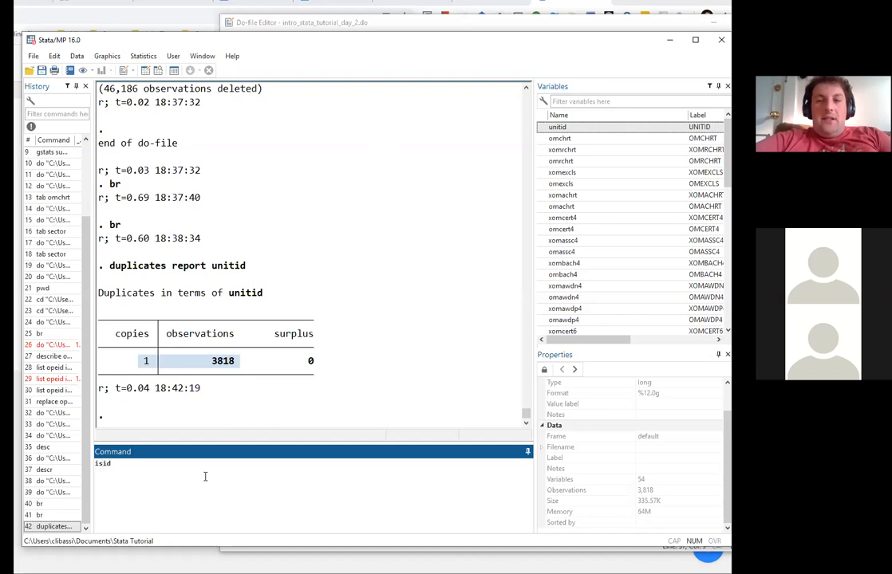
type(" unitid")
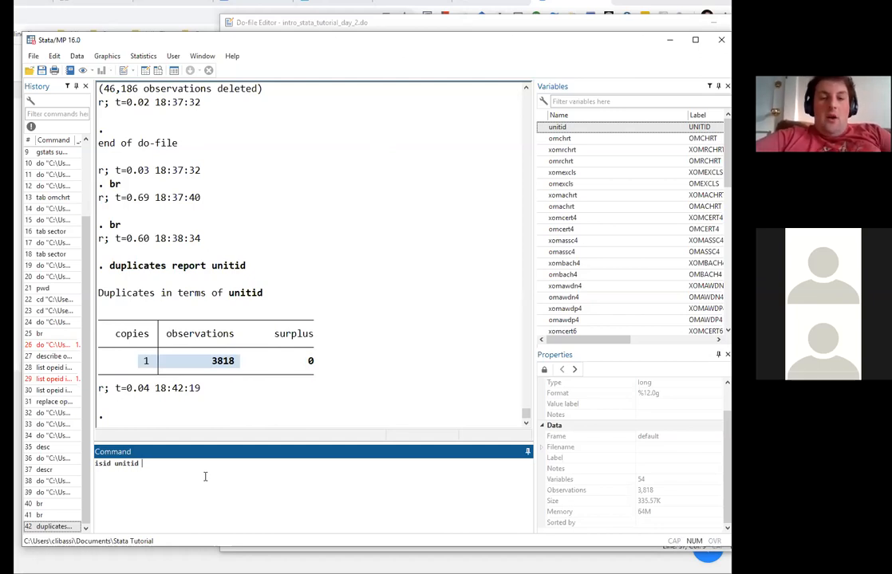
key("Return")
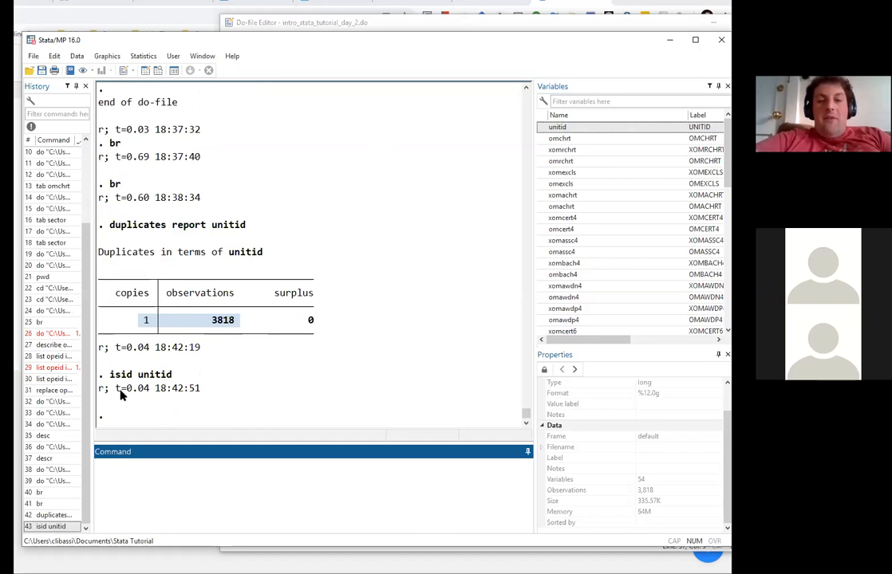
Rerun the Merging Datasets lines of the do-file that import om2018_data_stata.csv, restoring the unfiltered data
left_click(375, 23)
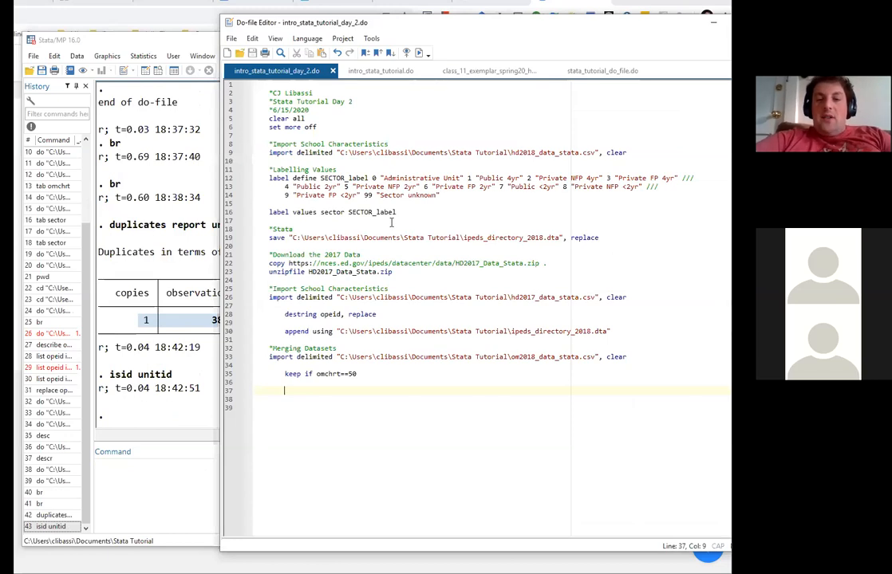
left_click_drag(647, 357, 221, 344)
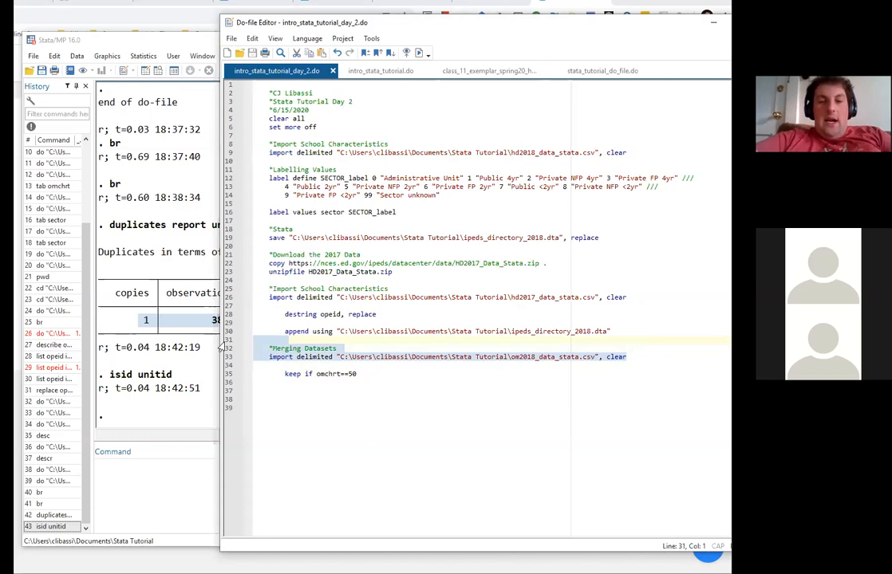
key("ctrl+d")
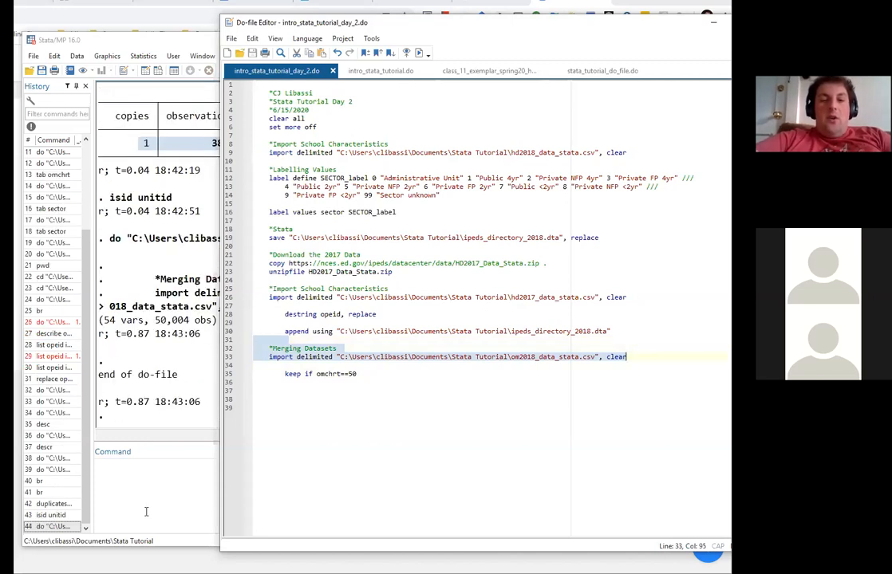
left_click(145, 511)
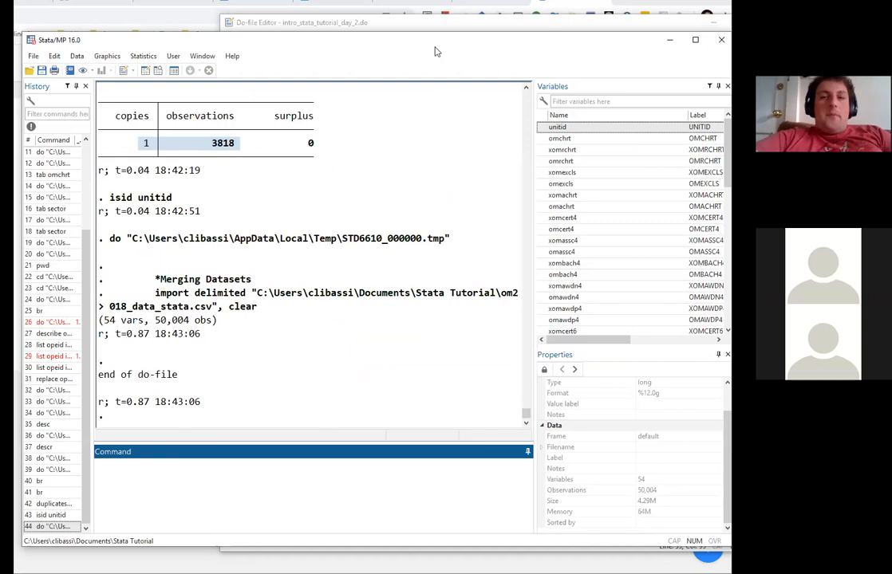
key("alt+Tab")
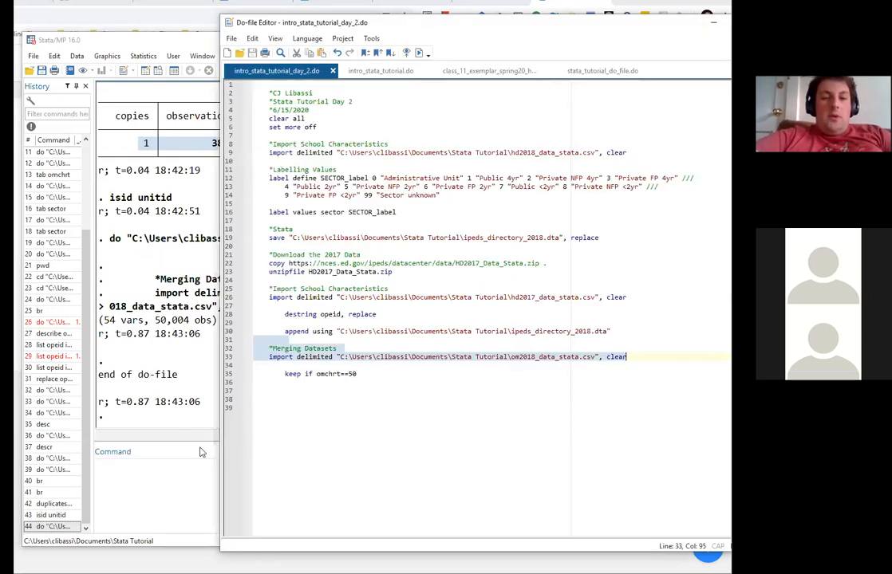
left_click(177, 462)
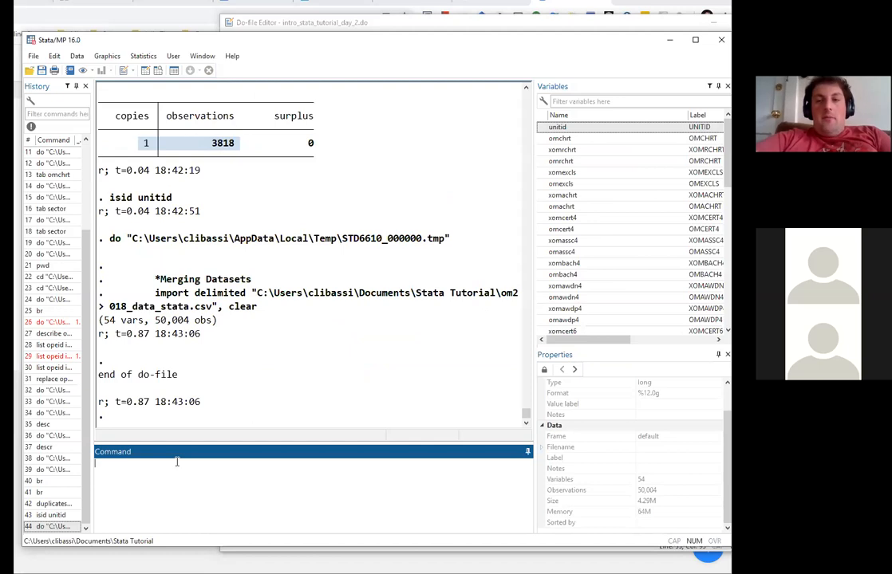
type("sort")
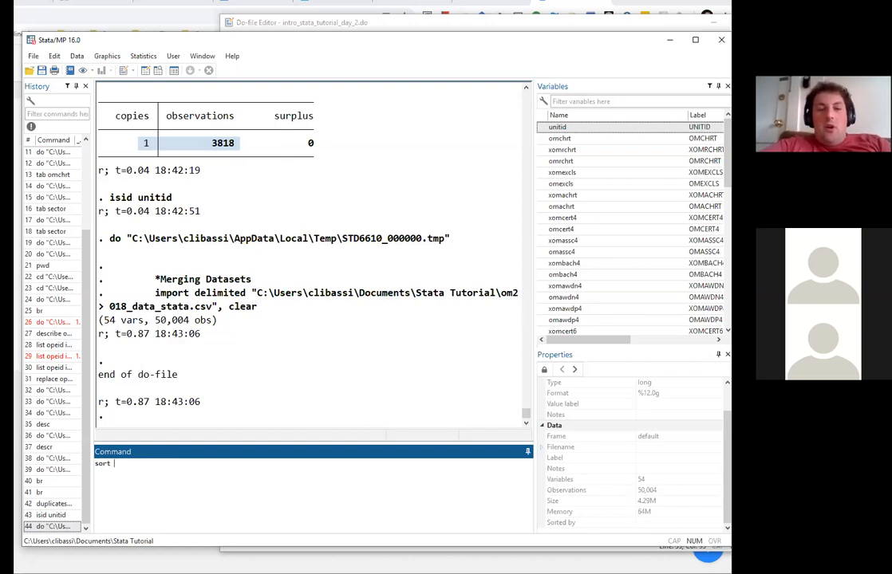
key("BackSpace")
key("BackSpace")
key("BackSpace")
key("BackSpace")
key("BackSpace")
Run duplicates report unitid on the unfiltered outcome measures data
type("d")
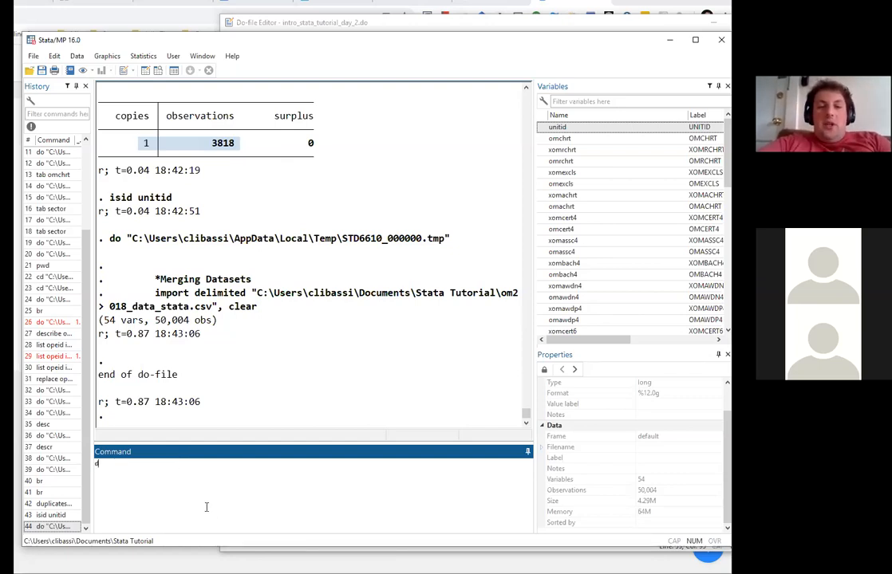
type("uplicates report unitd")
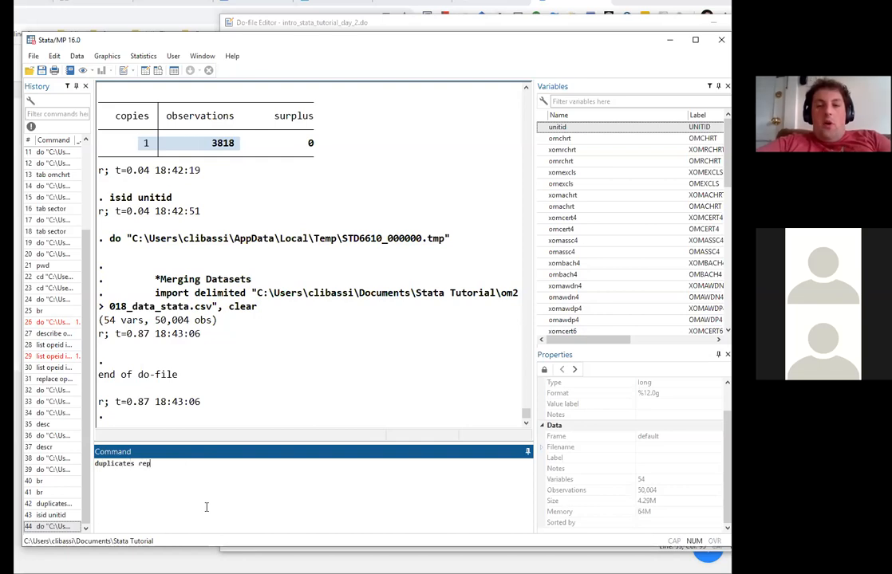
key("Return")
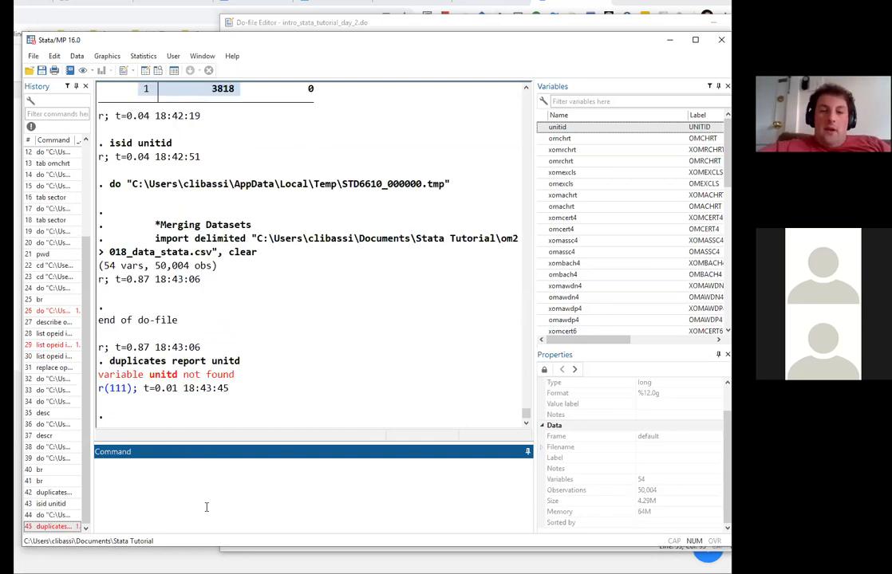
type("dup")
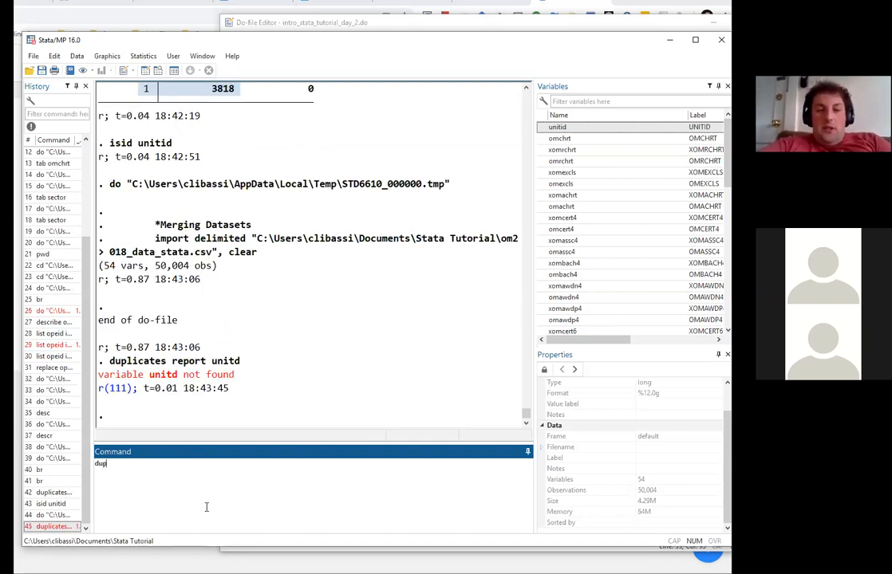
type("licates report")
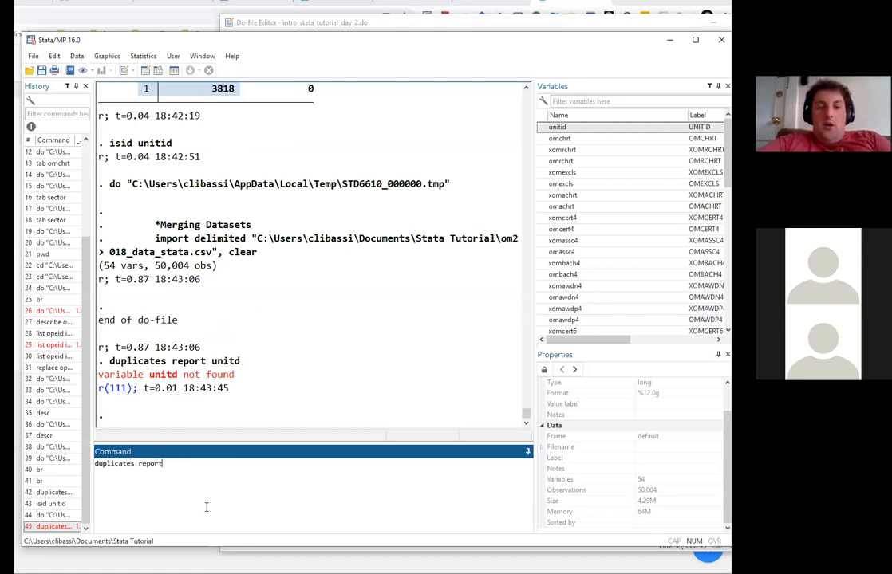
type(" unitid")
key("Return")
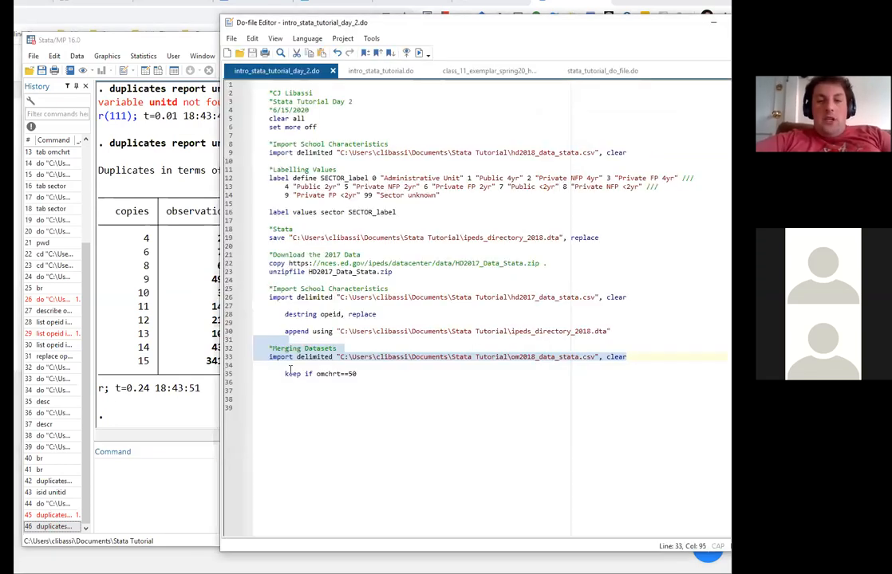
Rerun only the keep if omchrt==50 line from the do-file
left_click(316, 374)
triple_click(316, 374)
key("ctrl+d")
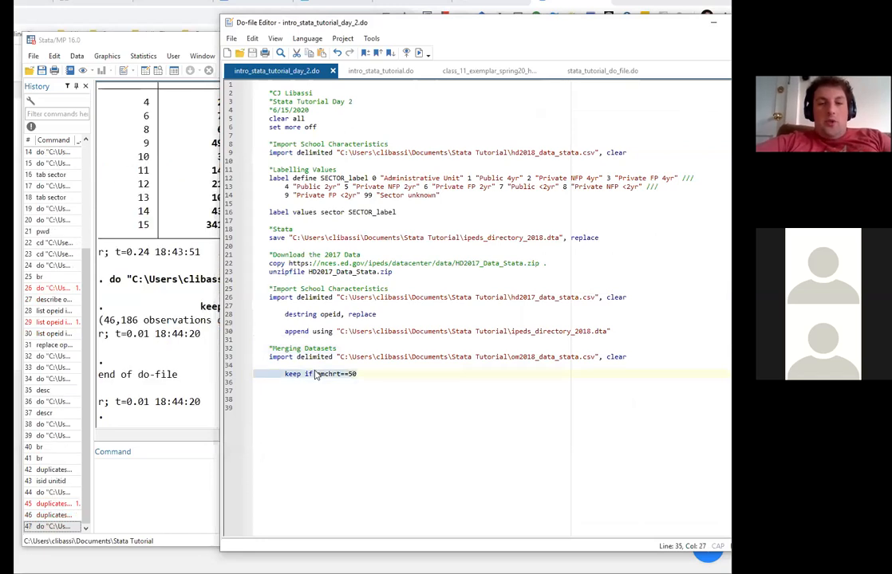
left_click(143, 465)
type("i")
key("BackSpace")
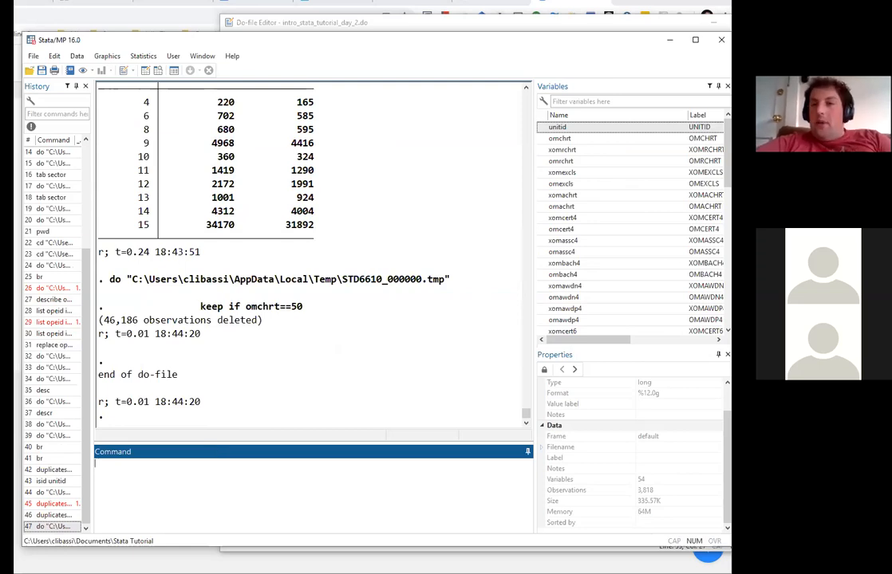
Rerun the Merging Datasets comment and import line of the do-file to reload om2018_data_stata.csv without the cohort filter
key("alt+Tab")
left_click_drag(630, 357, 198, 347)
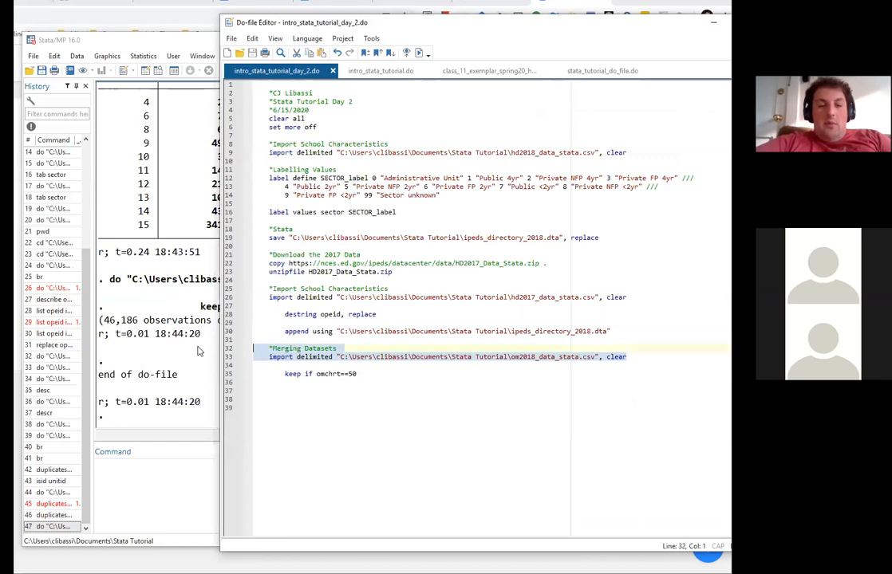
key("ctrl+d")
Run isid unitid on the unfiltered outcome measures data and review the earlier duplicates report output
left_click(162, 509)
type("i")
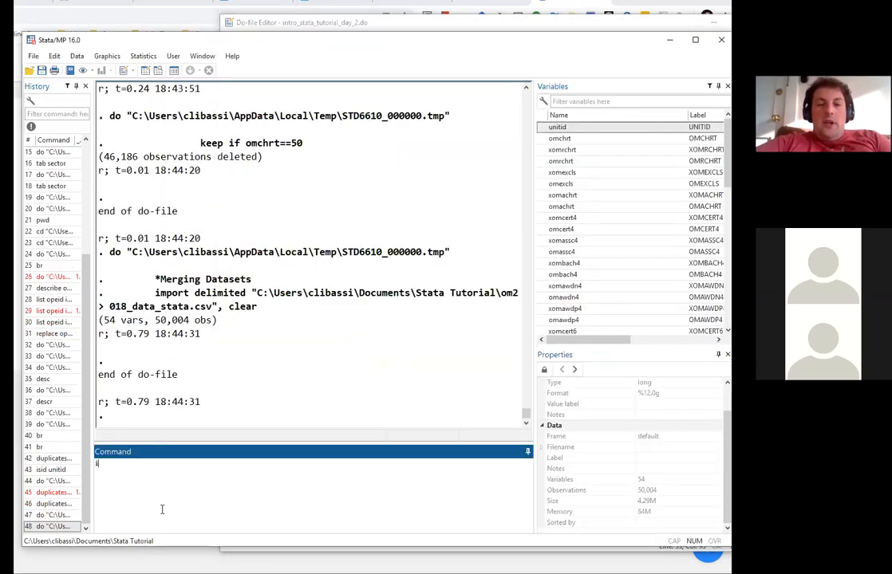
type("sid unitid")
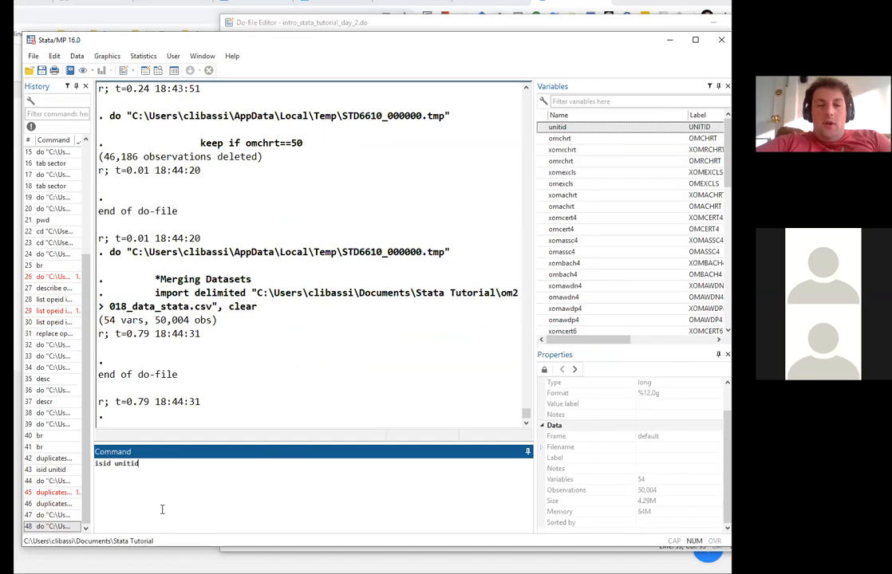
key("Return")
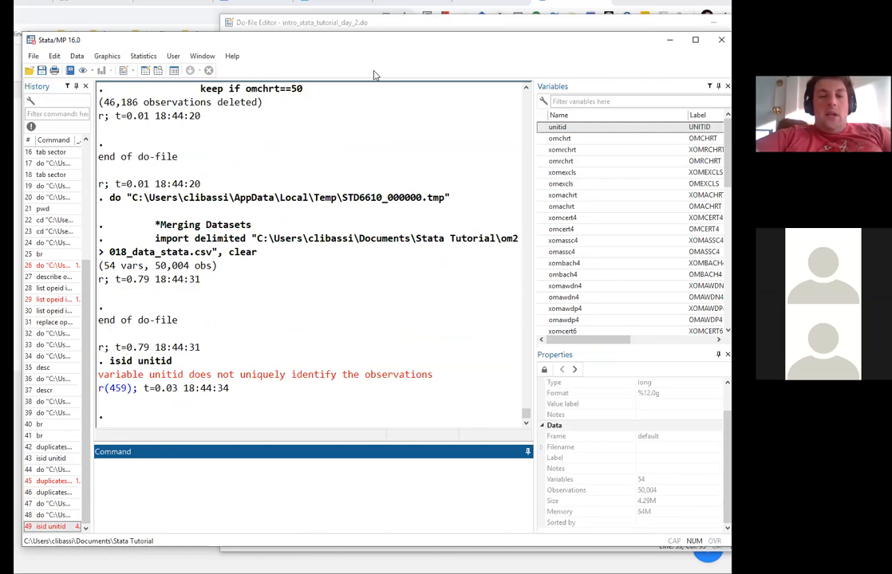
scroll(299, 189, "up", 10)
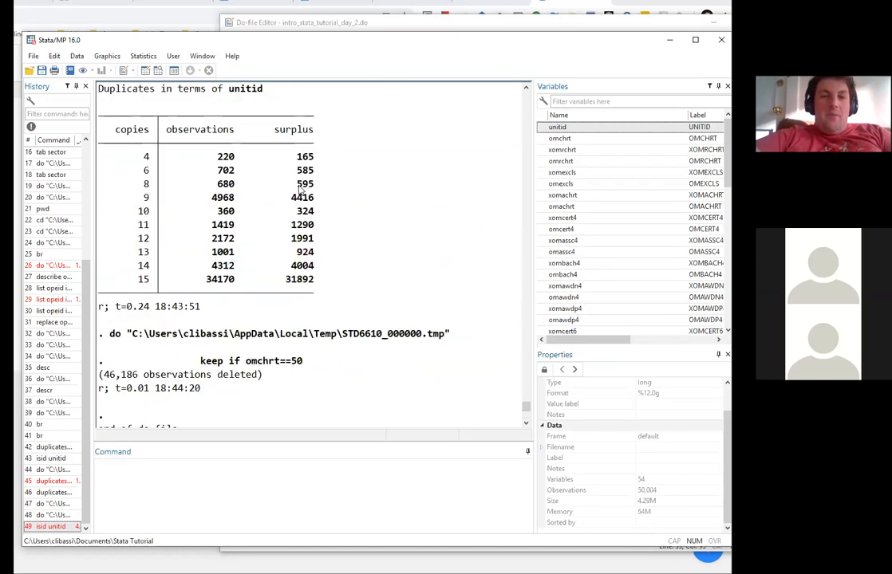
scroll(309, 281, "up", 5)
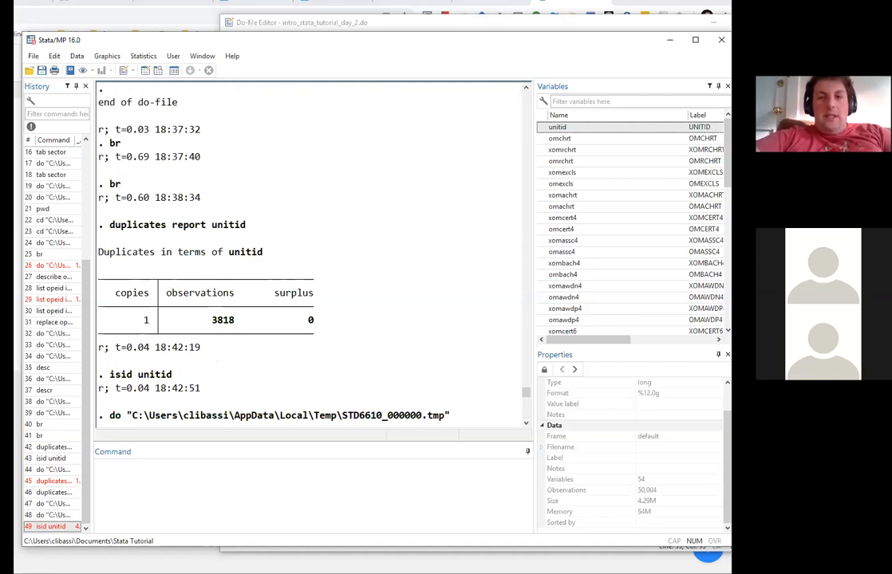
Run the keep if omchrt==50 line of the do-file again on the reloaded data
left_click(353, 25)
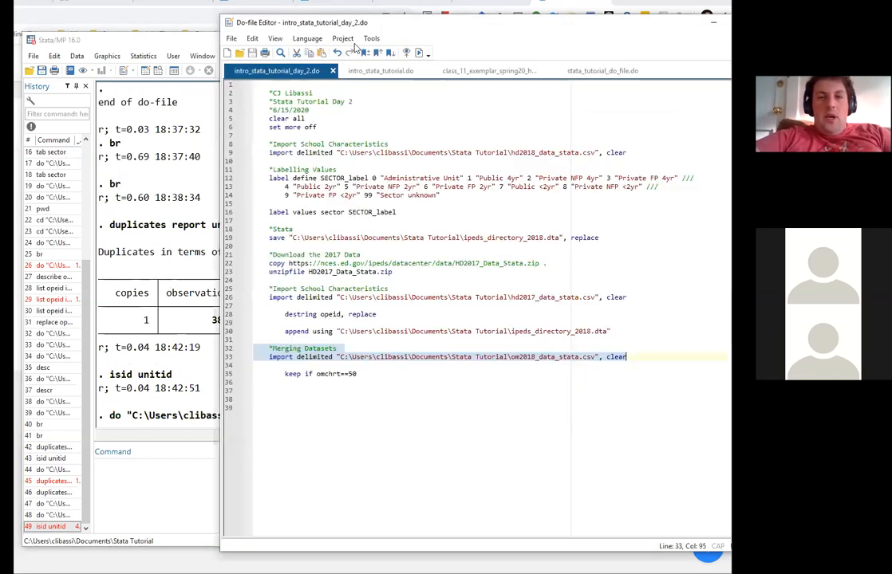
left_click(374, 372)
left_click_drag(373, 371, 255, 366)
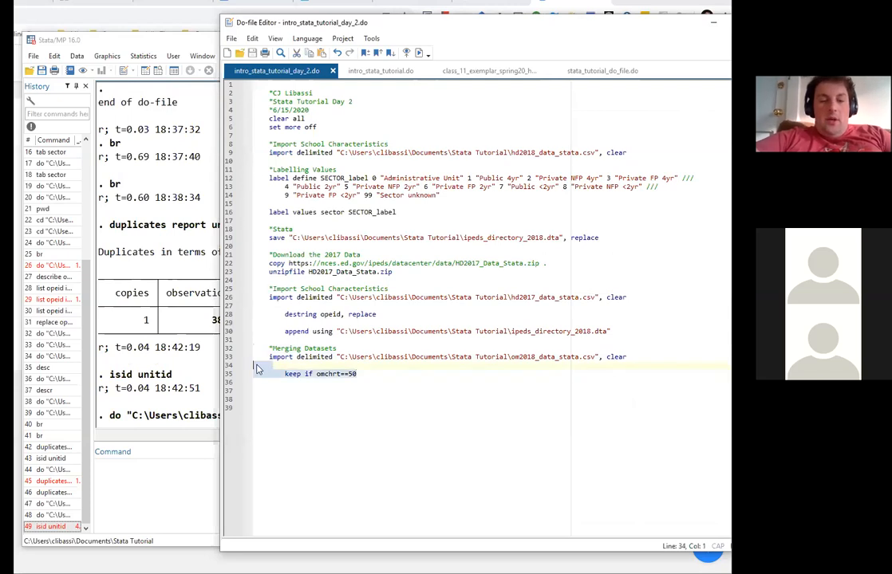
key("ctrl+d")
left_click(188, 494)
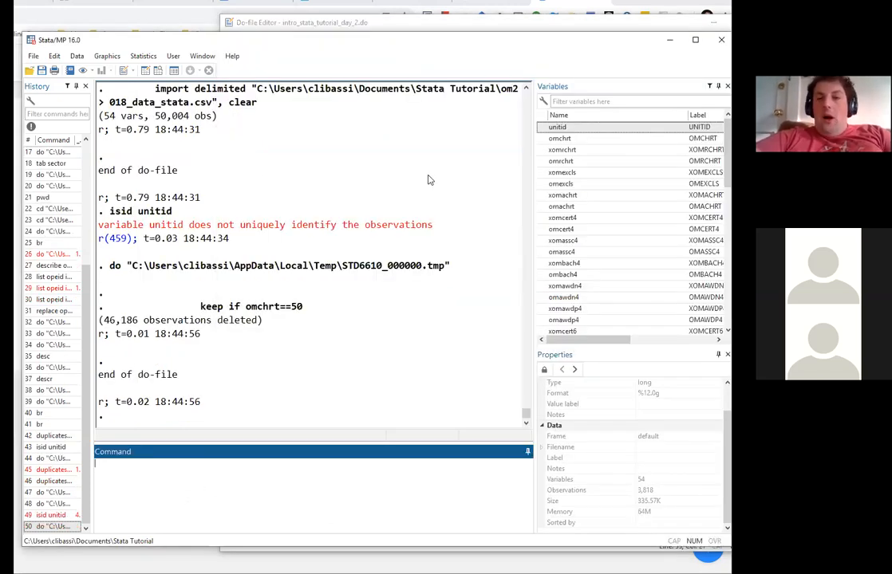
Copy the quoted ipeds_directory_2018.dta path from the append line onto a new indented line below keep if omchrt==50
key("alt+Tab")
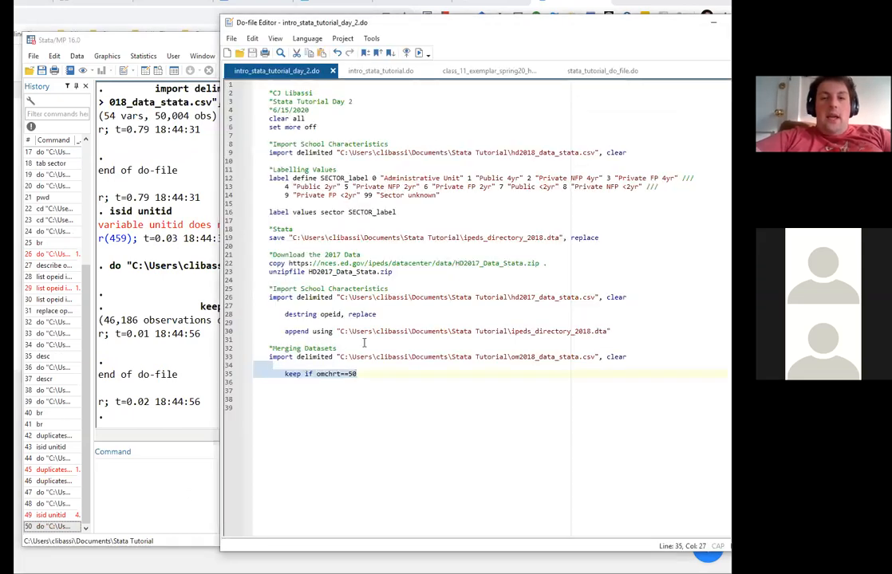
left_click(367, 381)
key("Return")
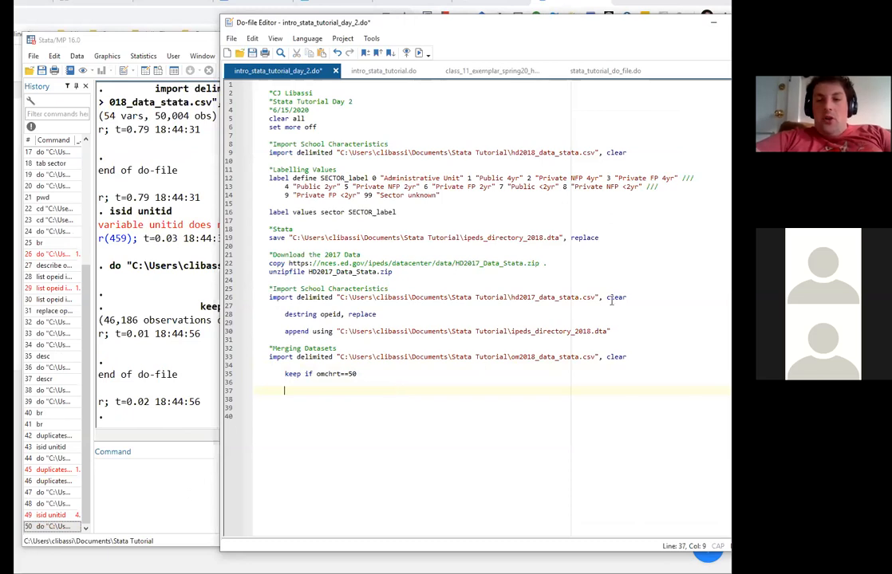
left_click(637, 297)
mouse_move(389, 289)
left_mouse_down()
mouse_move(359, 299)
mouse_move(388, 298)
left_mouse_up()
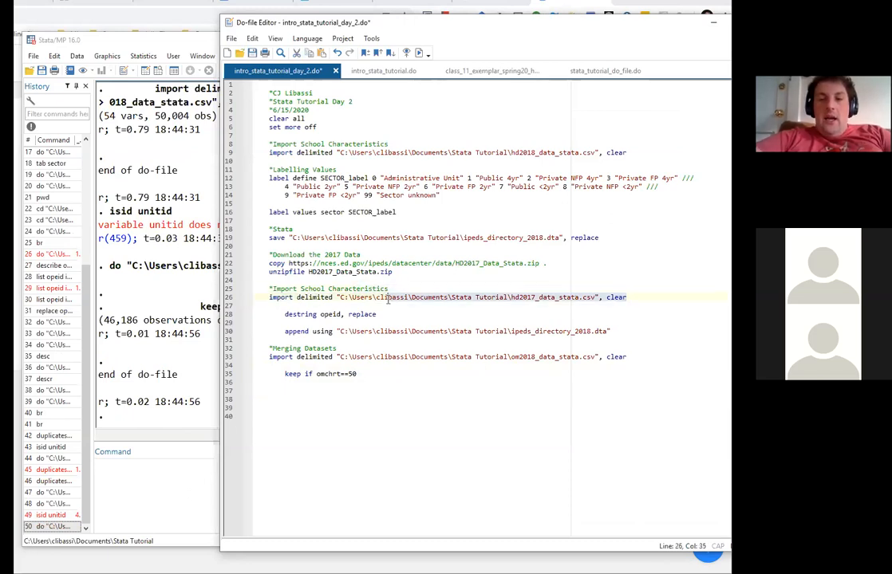
left_click(602, 331)
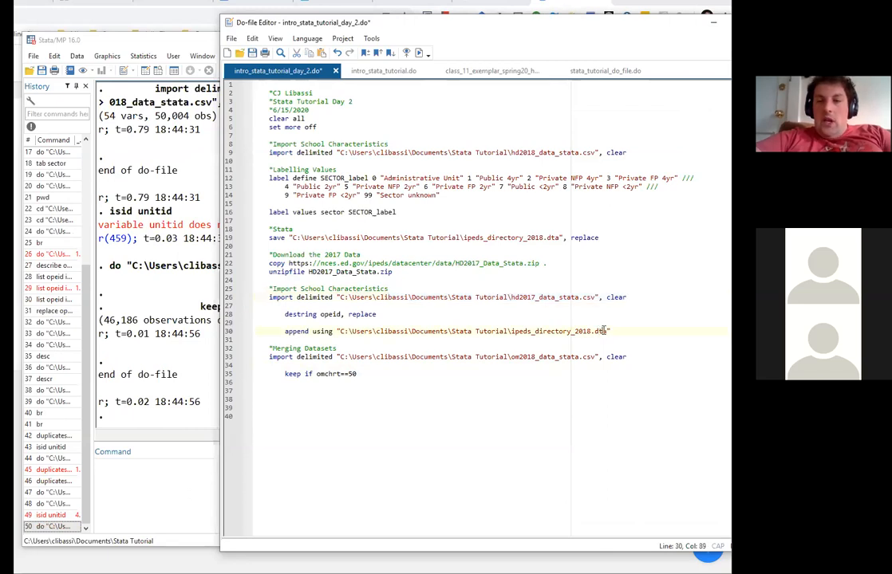
left_click_drag(603, 329, 481, 331)
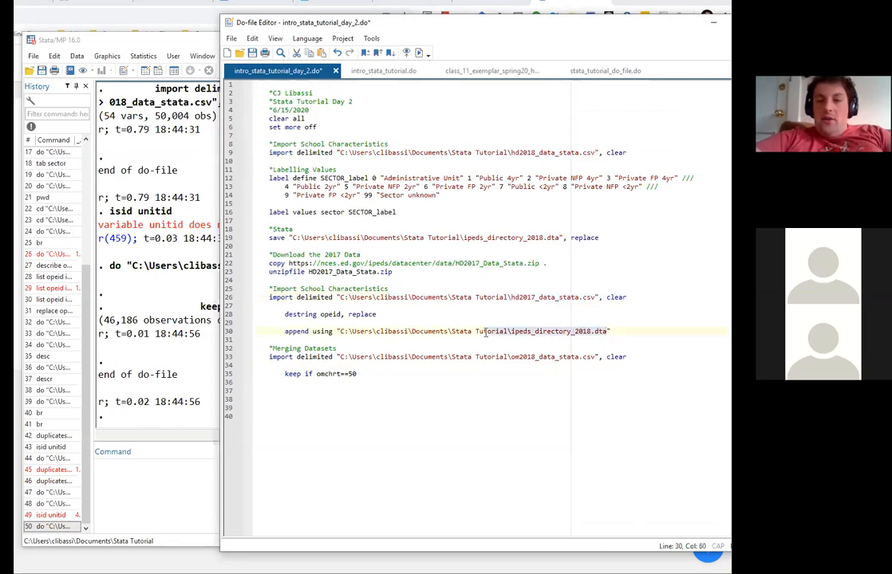
left_click_drag(608, 330, 336, 333)
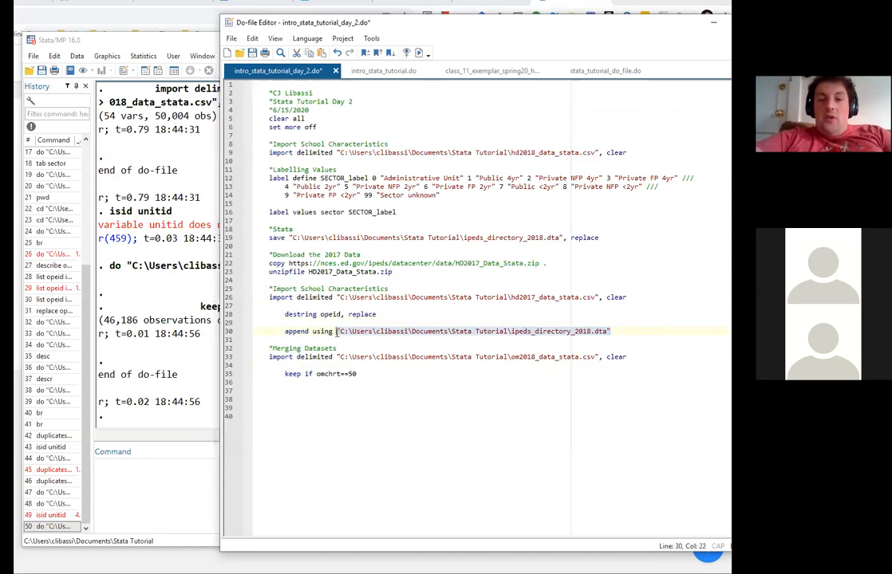
left_click(386, 379)
key("Return")
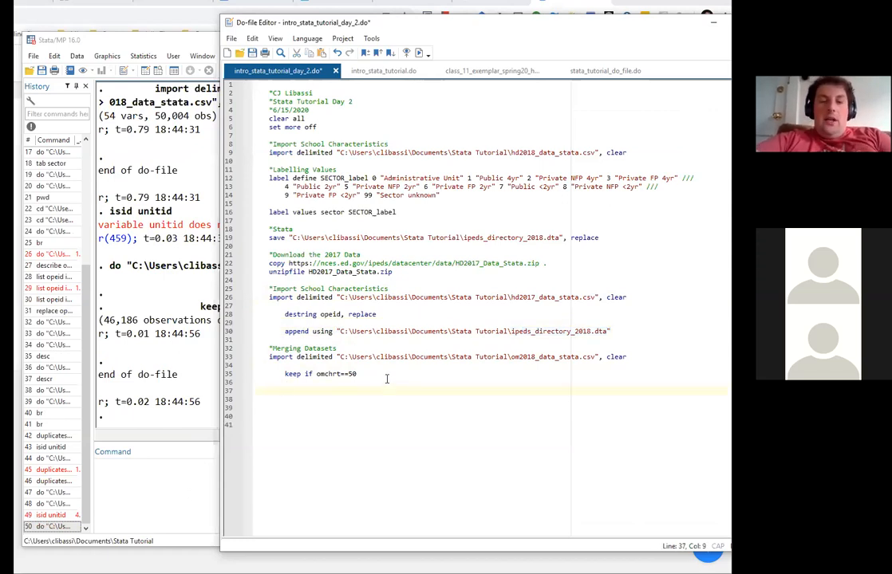
type("\"C:\\Users\\clibassi\\Documents\\Stata Tutorial\\ipeds_directory_2018.dta\"")
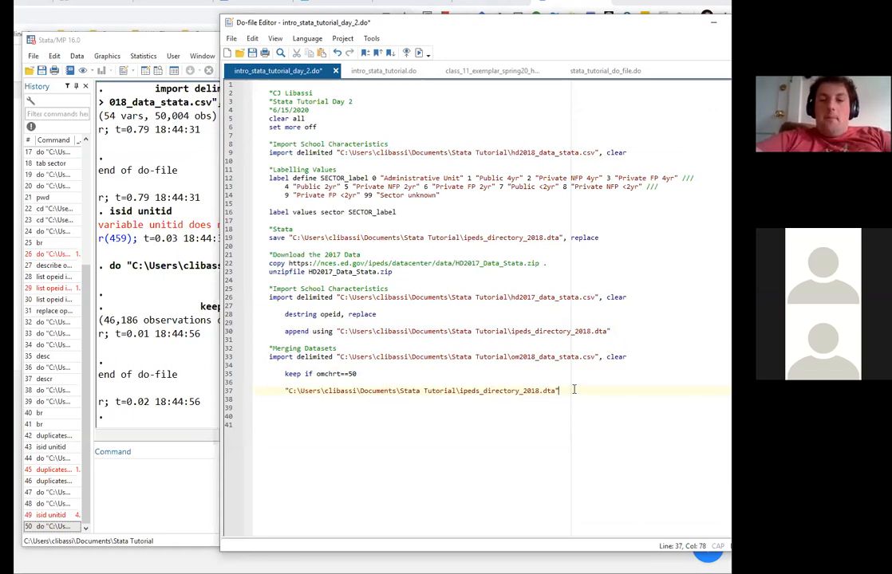
Insert merge 1:1 unitid using before the quoted ipeds_directory_2018.dta path to complete the merge command
left_click(388, 391)
left_click(286, 391)
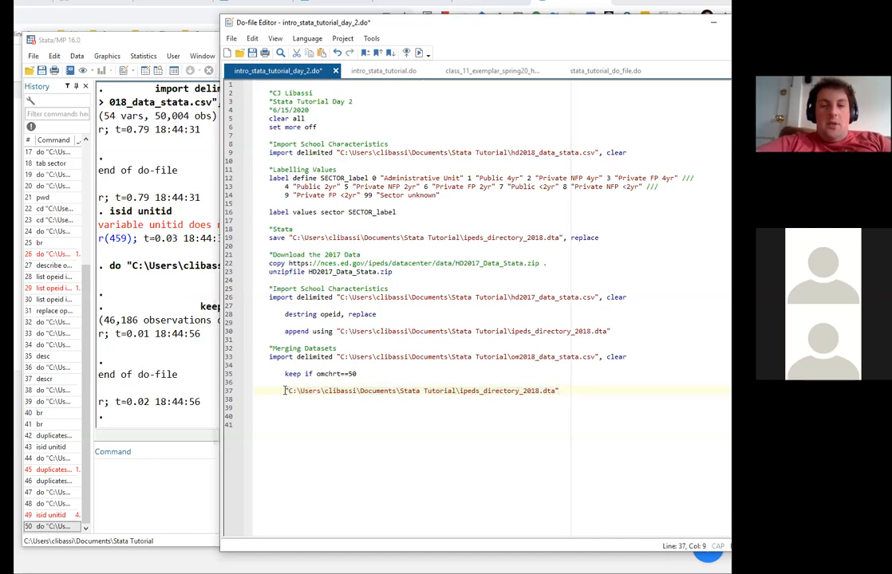
left_click_drag(589, 397, 236, 392)
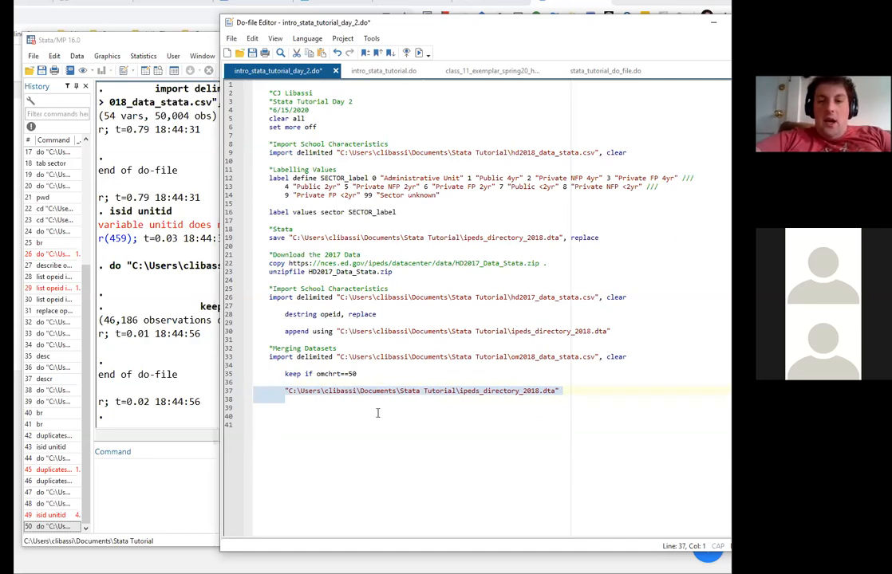
left_click(285, 391)
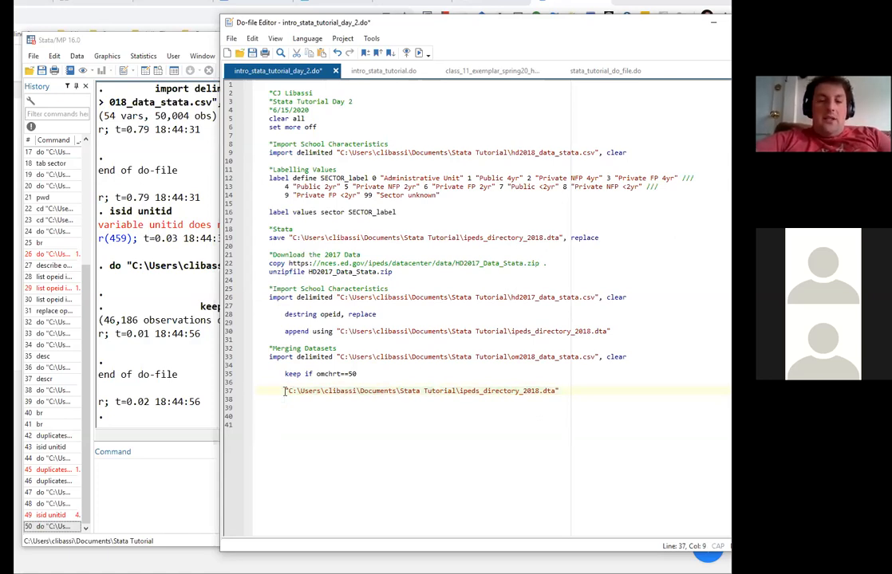
type("merge ")
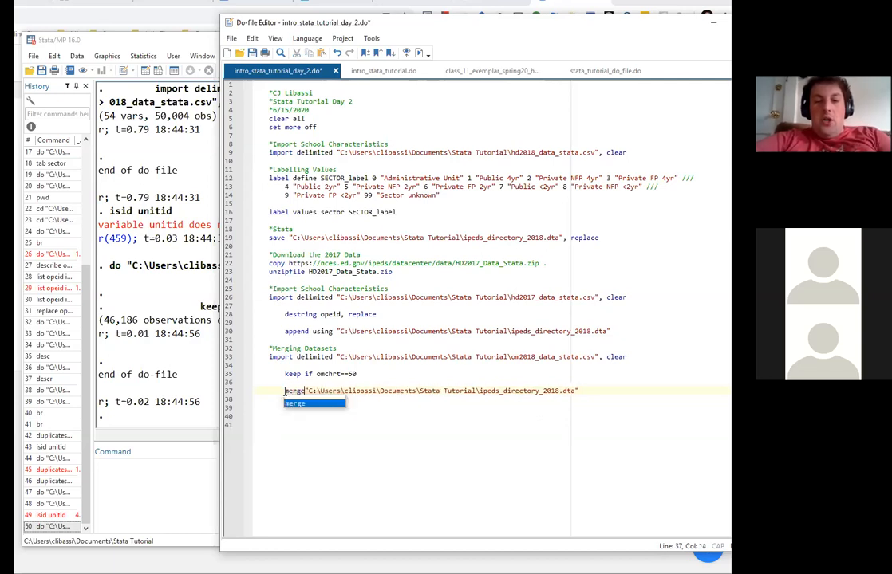
type("1:1 ")
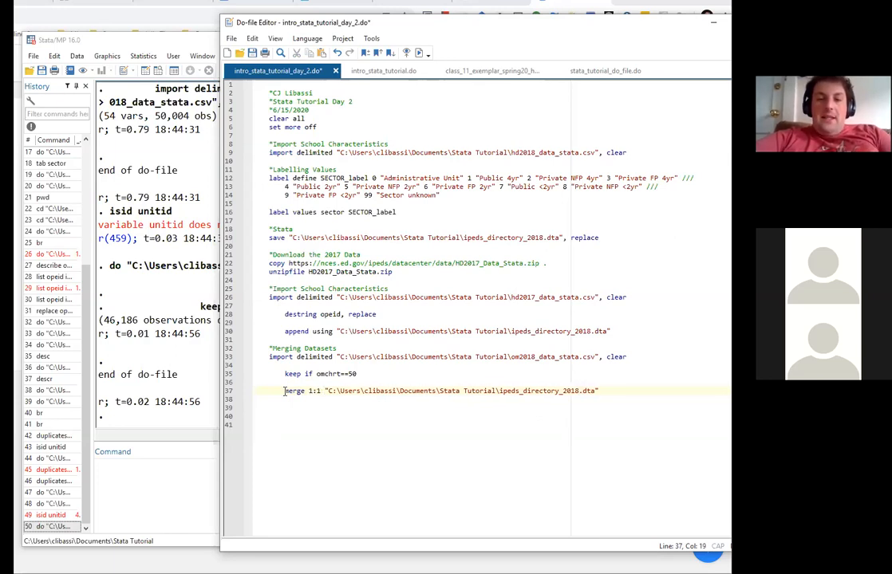
type("unitid ")
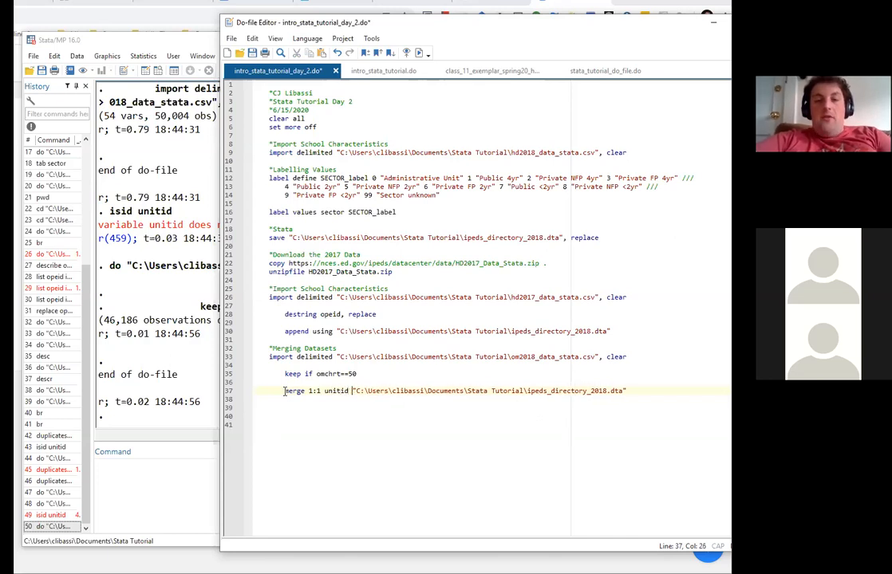
type("using")
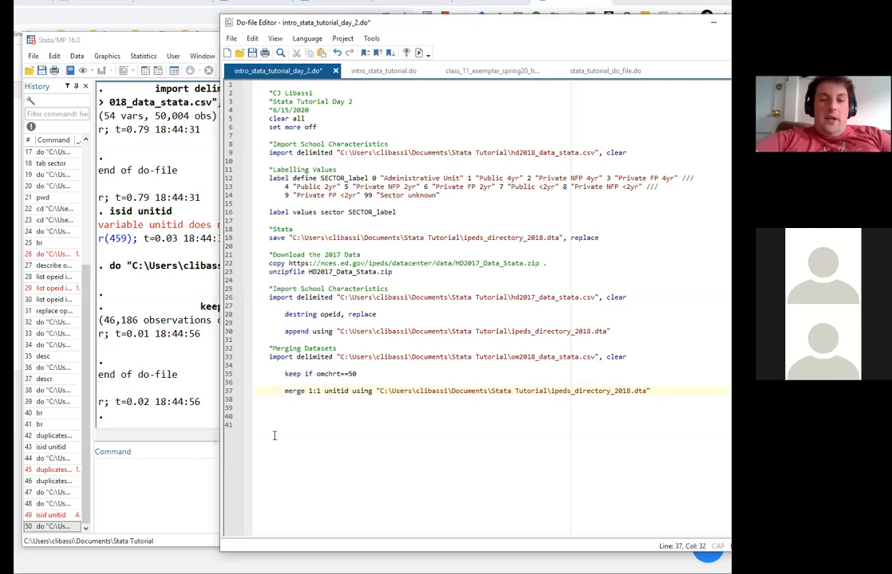
Examine the merge keyword, the 1:1 match type and the unitid key in the new merge line
triple_click(293, 392)
double_click(292, 393)
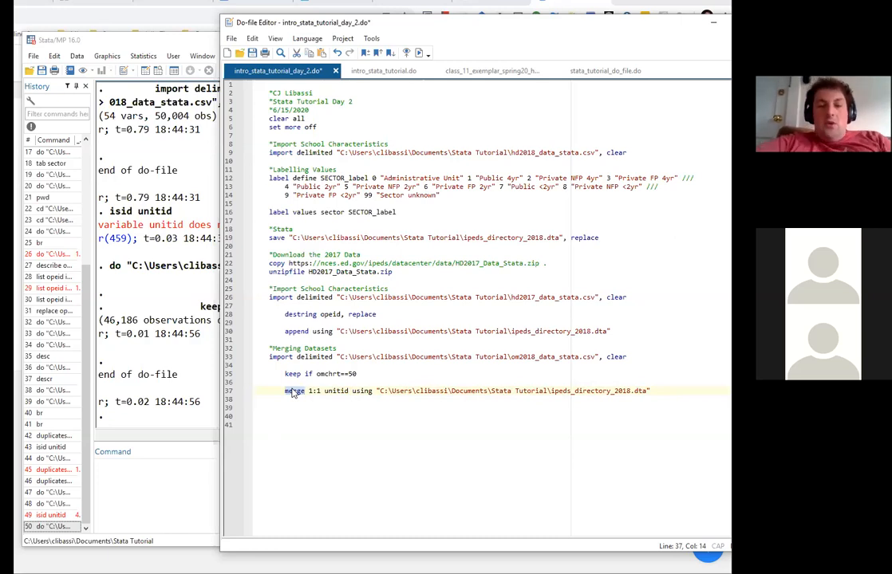
left_click(310, 391)
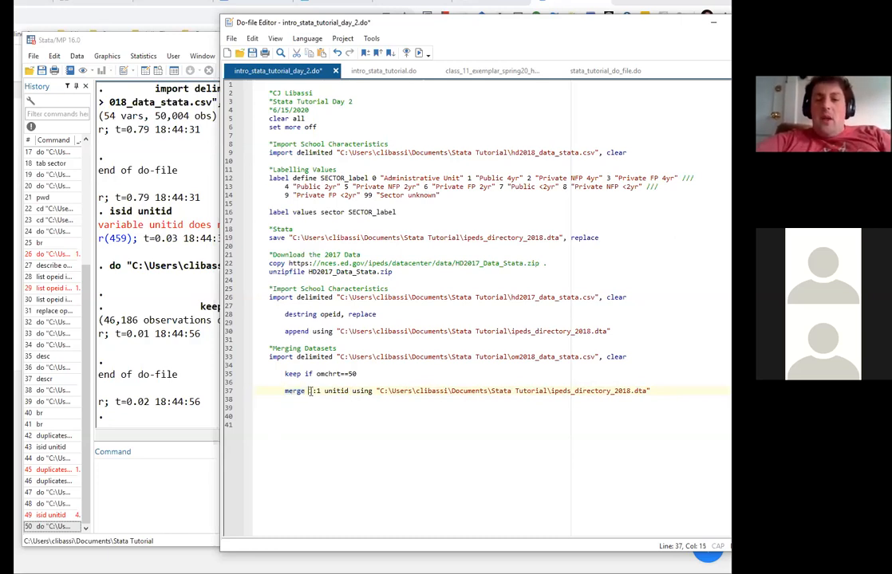
left_click(312, 390)
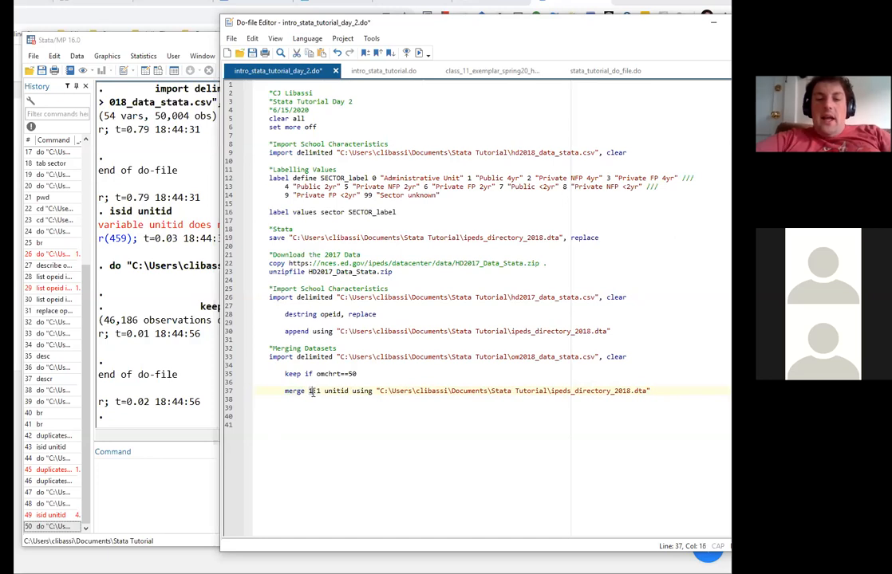
left_click(324, 391)
key("Left")
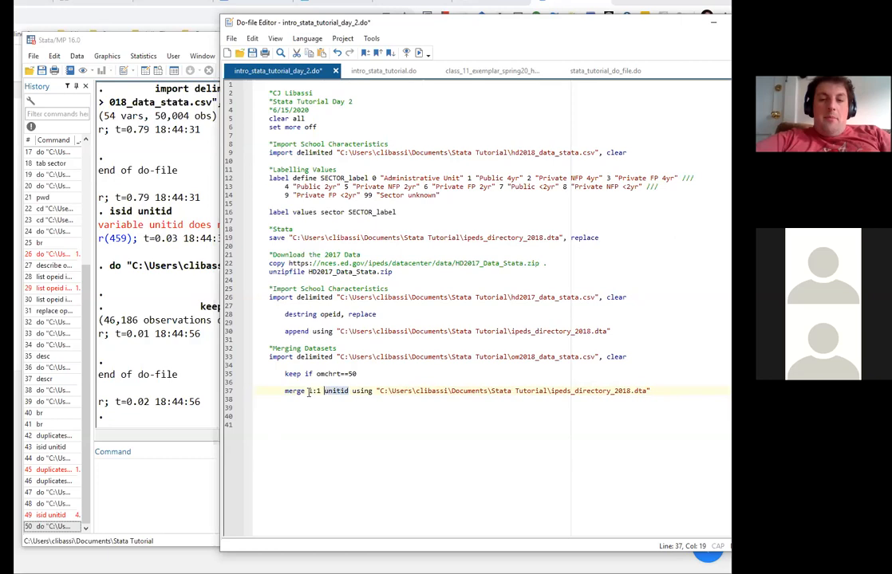
left_click(308, 391)
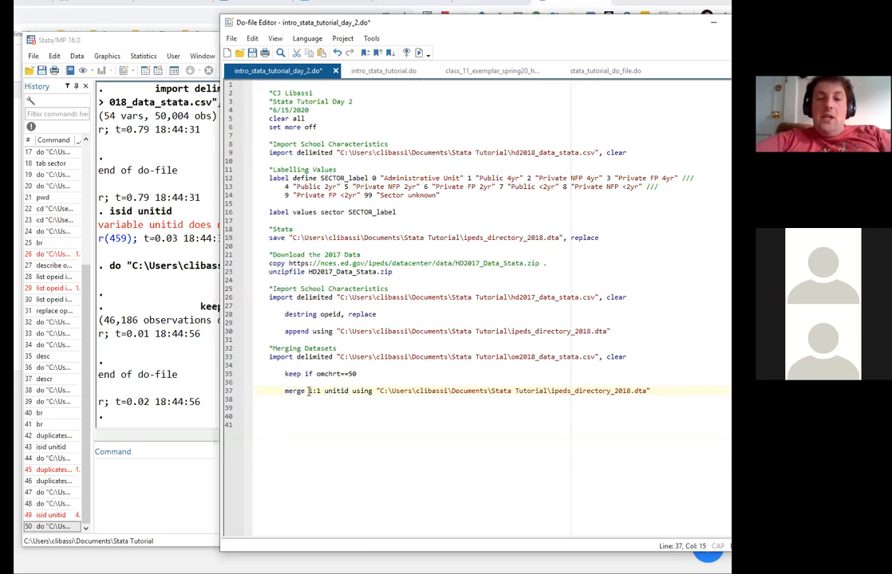
left_click(312, 391)
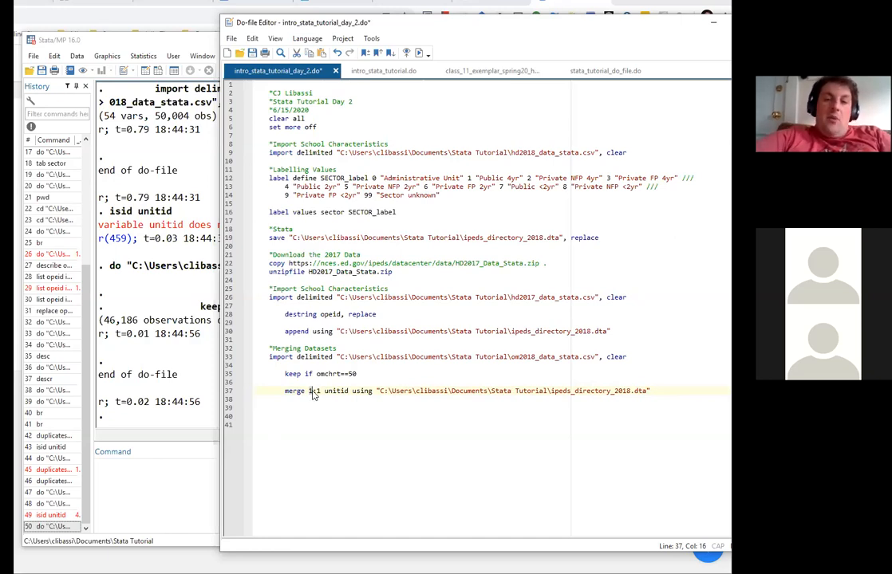
left_click(324, 391)
left_click(319, 391)
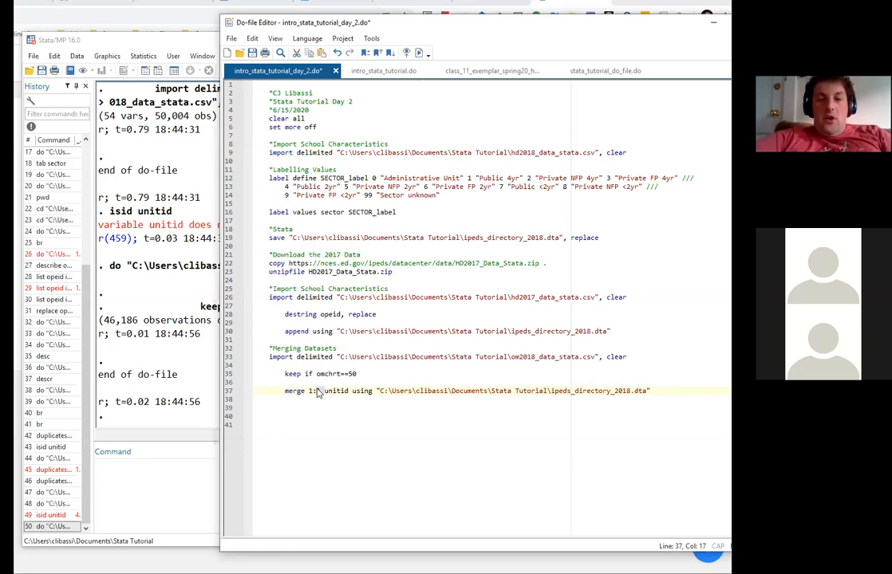
left_click(309, 391)
key("Right")
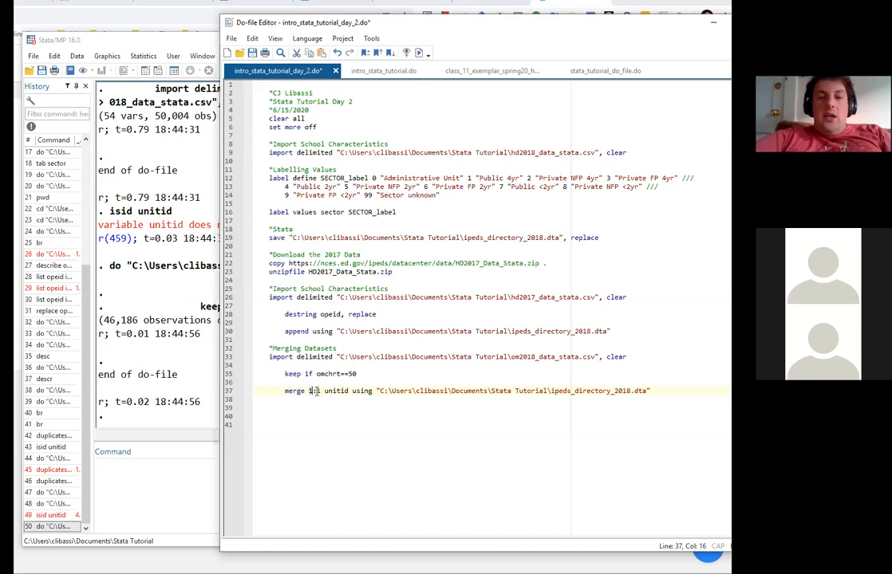
Change the match type in the merge line to 1:m
left_click(323, 394)
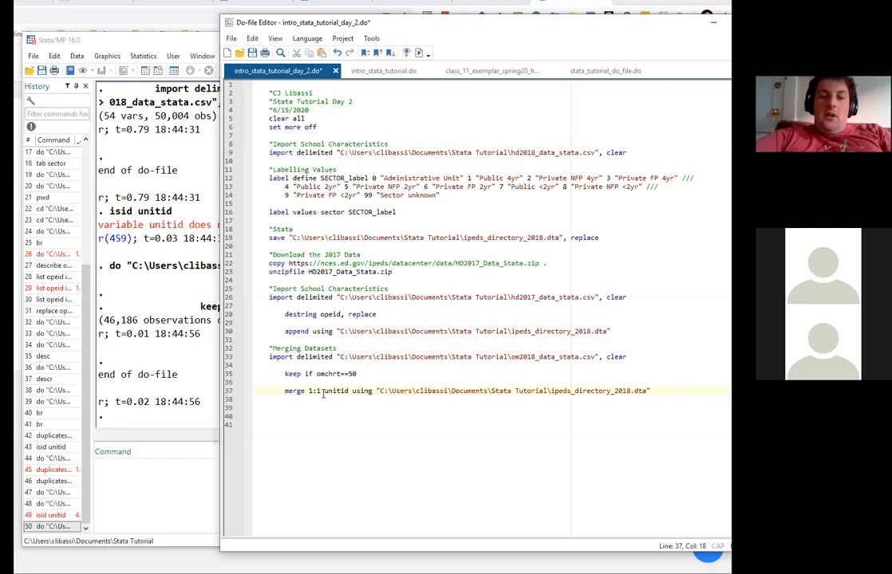
key("Left")
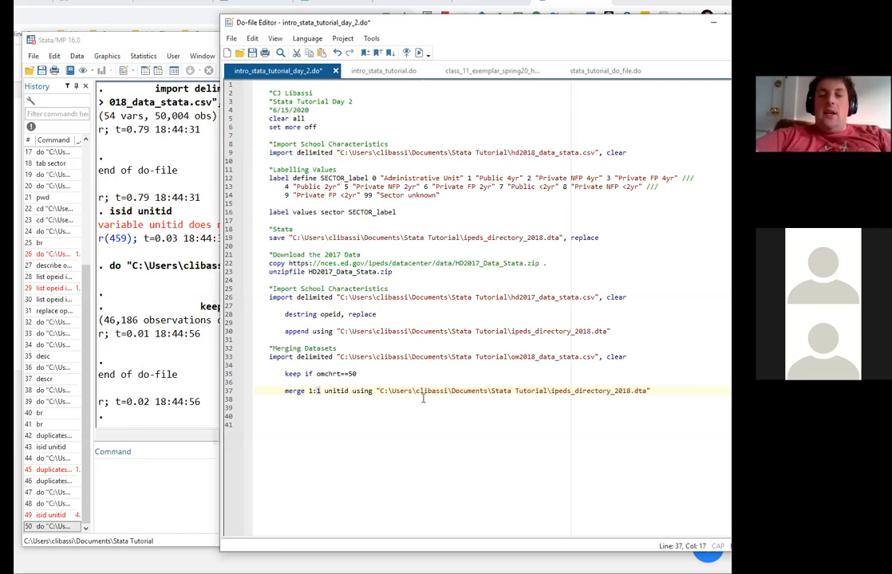
left_click(320, 392)
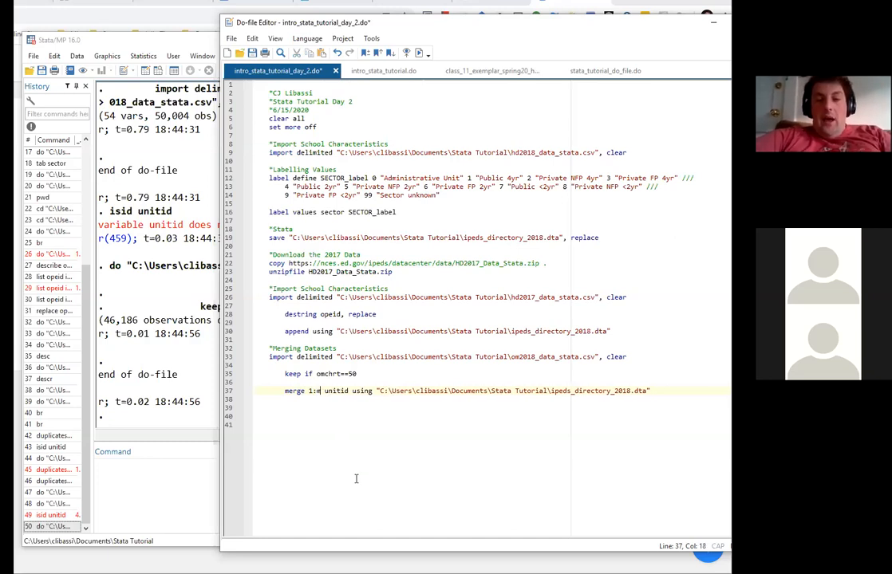
Change the match type in the merge line to m:1
key("BackSpace")
type("m")
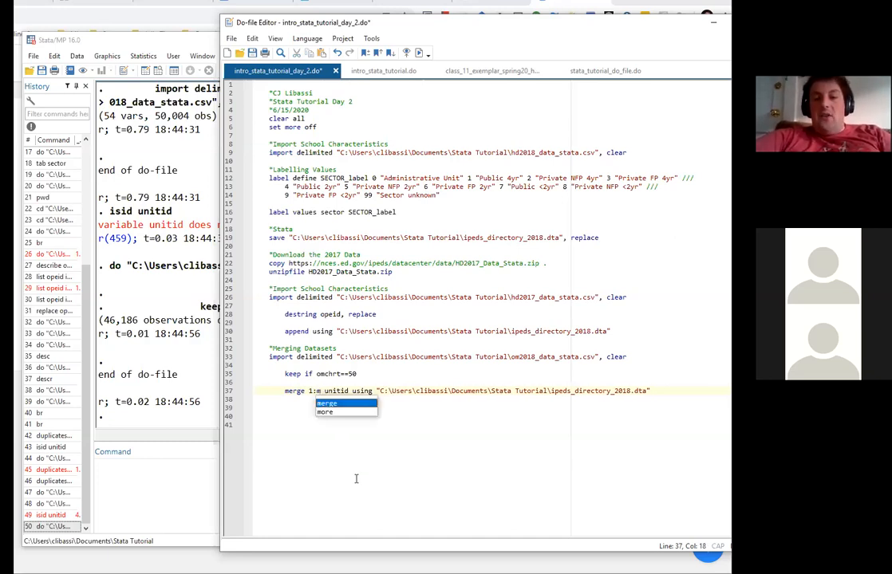
key("BackSpace")
type("1")
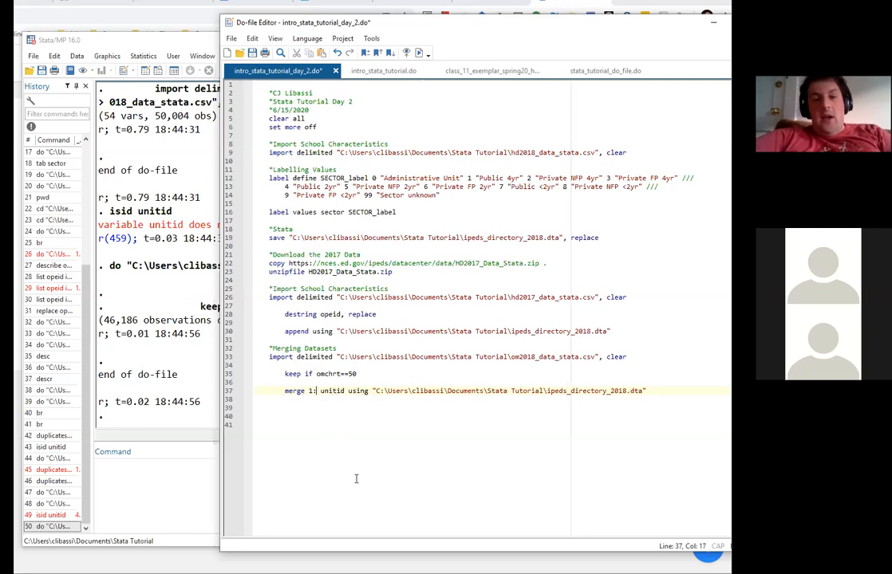
type("m:")
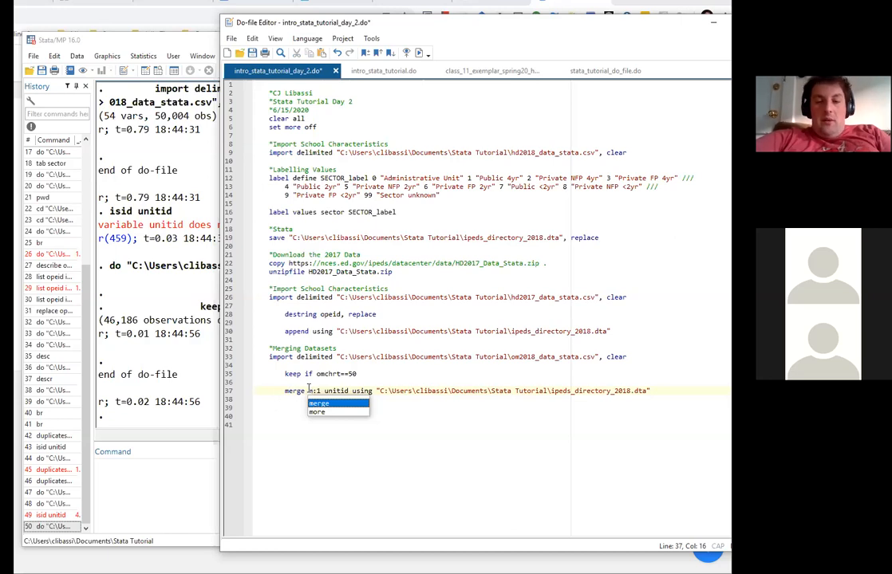
Change the match type in the merge line to m:m
key("Right")
key("Right")
key("BackSpace")
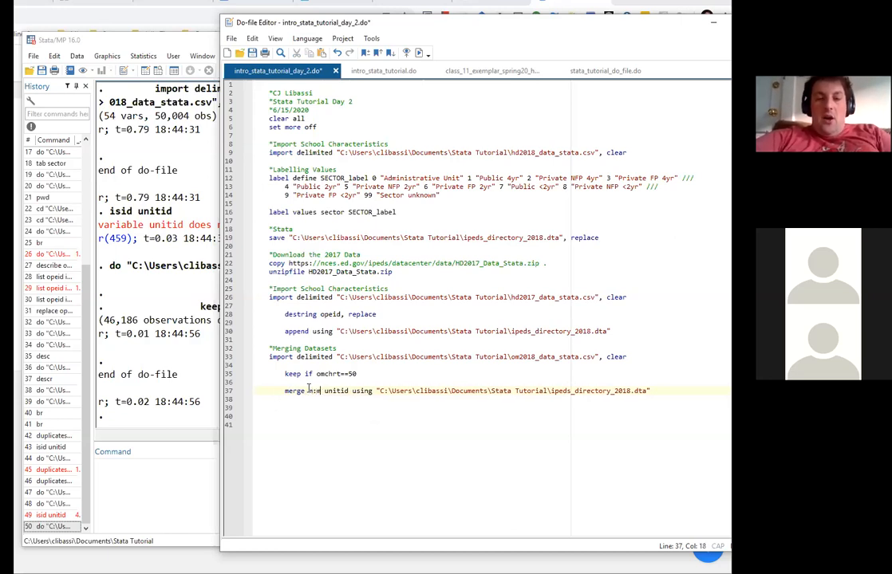
type("m")
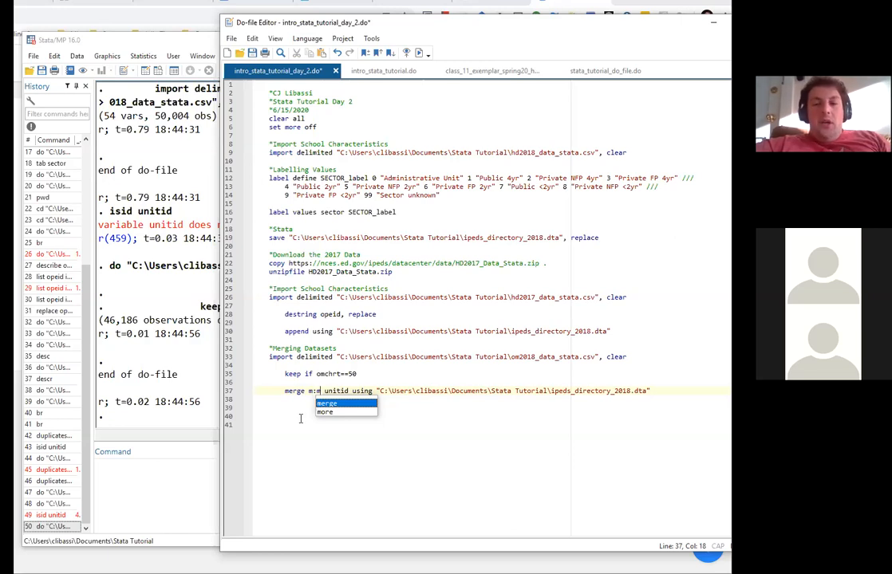
Open the help documentation for the merge command
left_click(160, 501)
type("hel")
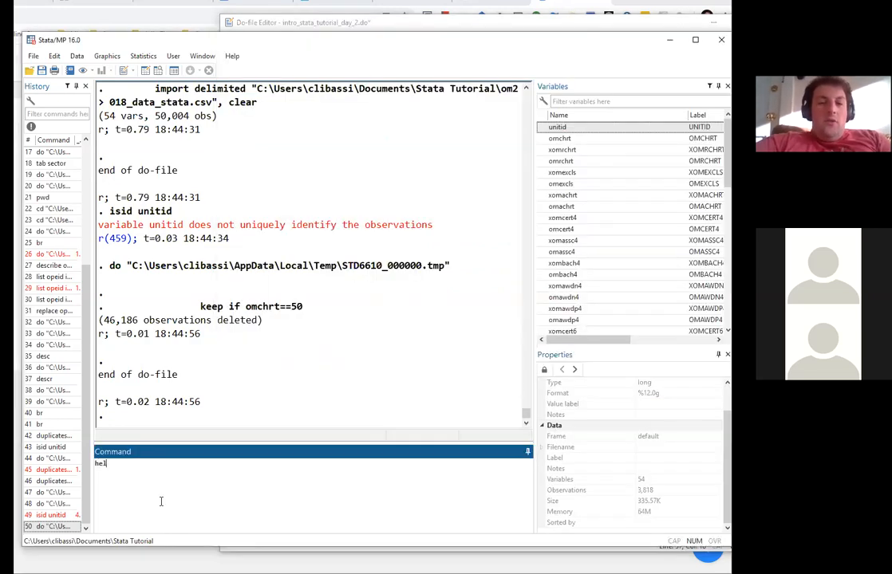
type("p s")
type("erge")
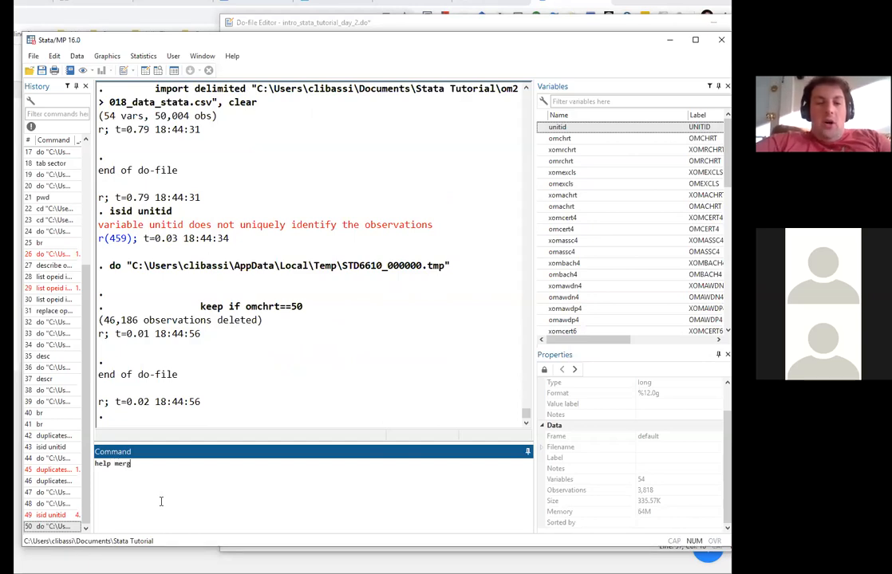
key("Return")
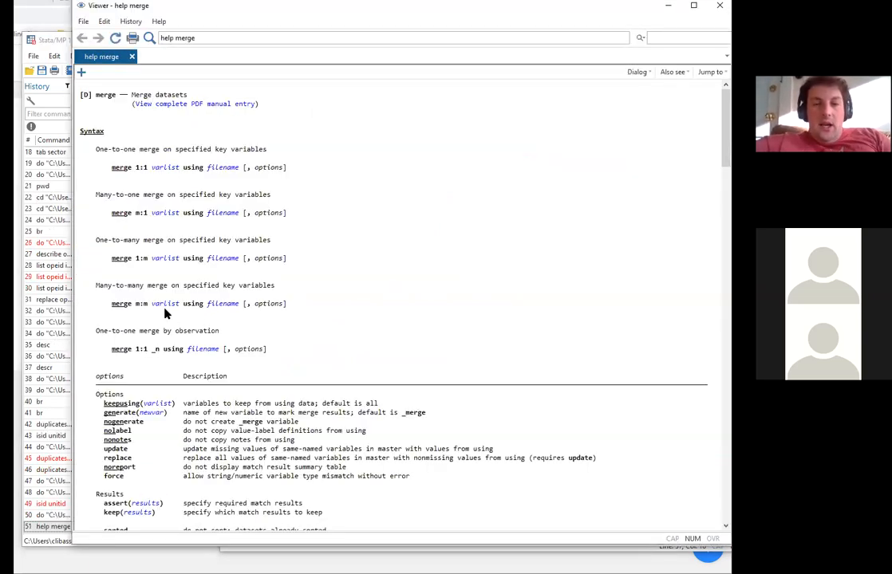
Examine the many-to-many syntax, options, match result codes and examples in the merge help
left_click_drag(73, 289, 289, 310)
scroll(289, 310, "down", 1)
scroll(289, 310, "down", 12)
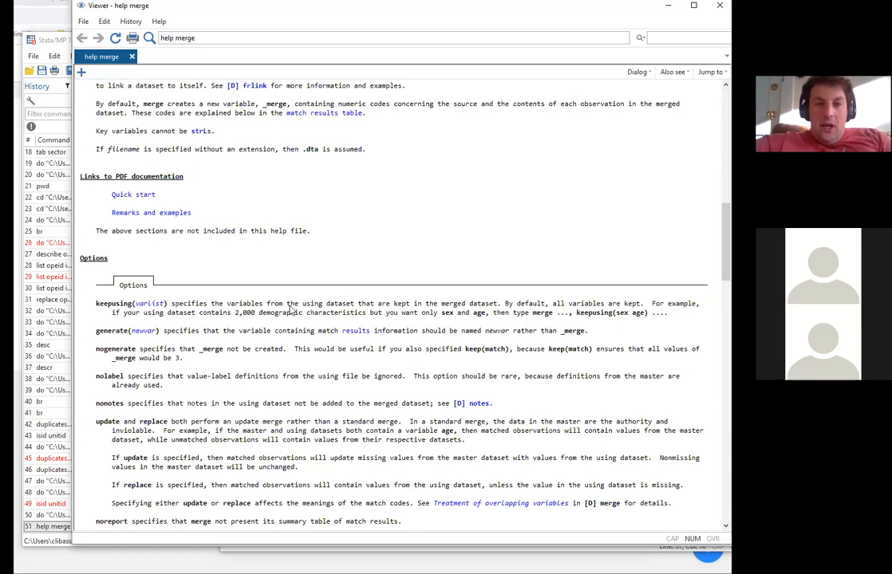
scroll(292, 311, "up", 4)
scroll(292, 311, "down", 12)
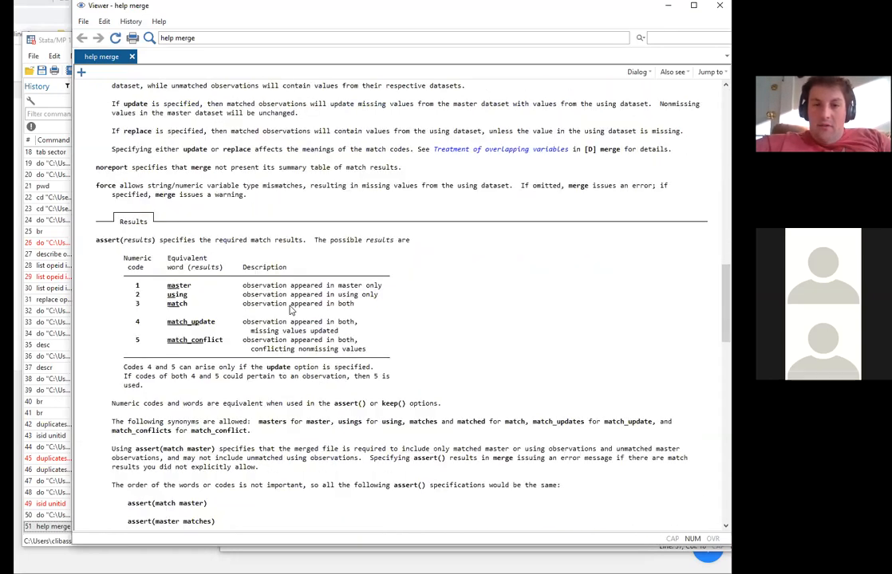
scroll(291, 311, "down", 20)
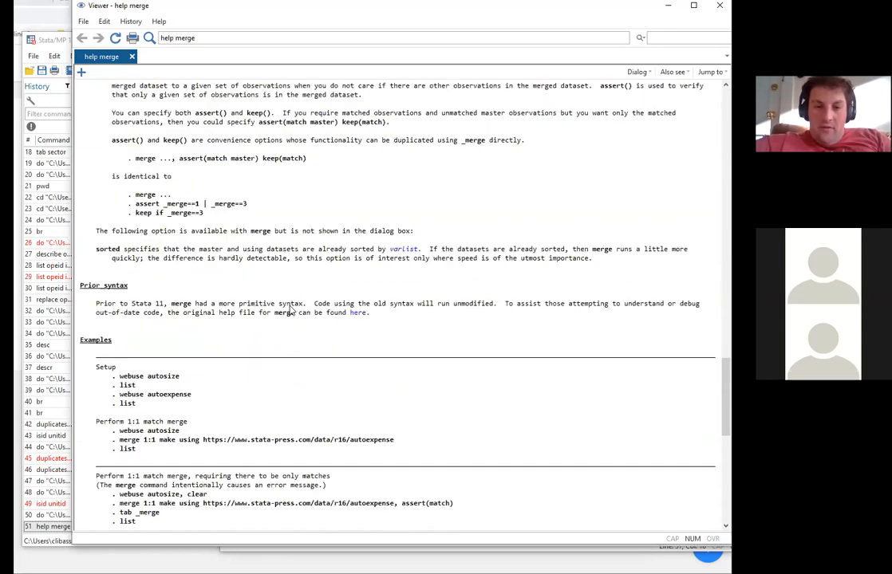
scroll(291, 312, "down", 2)
Search the merge help for m:m, read through the surrounding documentation, and close the help viewer
key("ctrl+f")
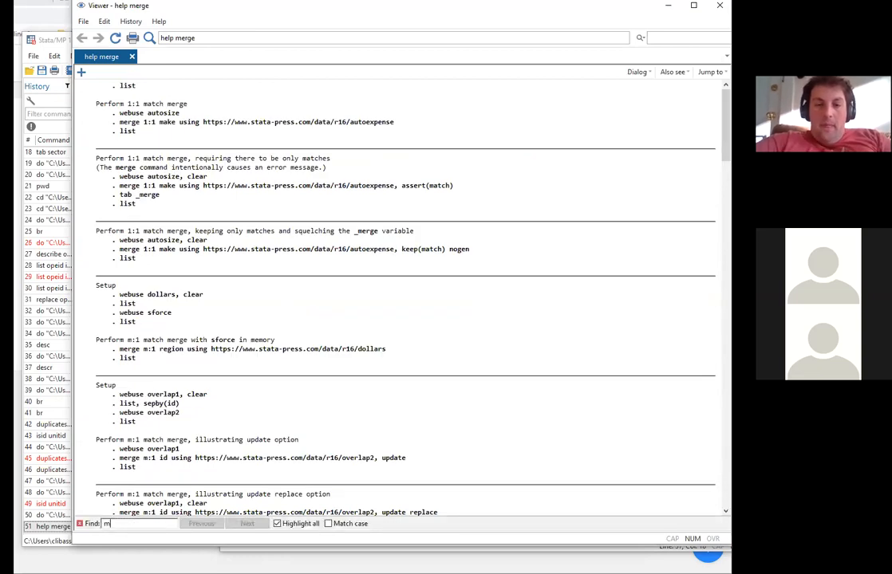
type("m:m")
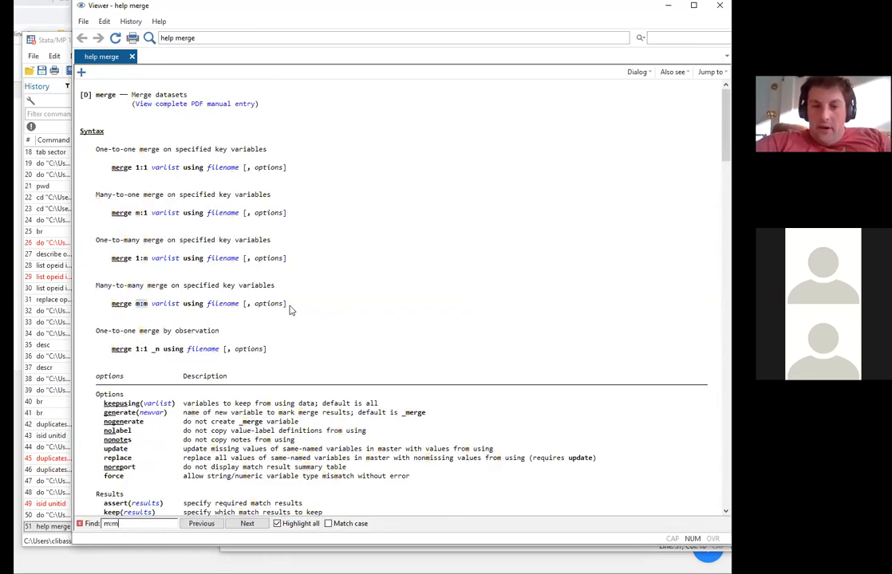
scroll(292, 311, "down", 15)
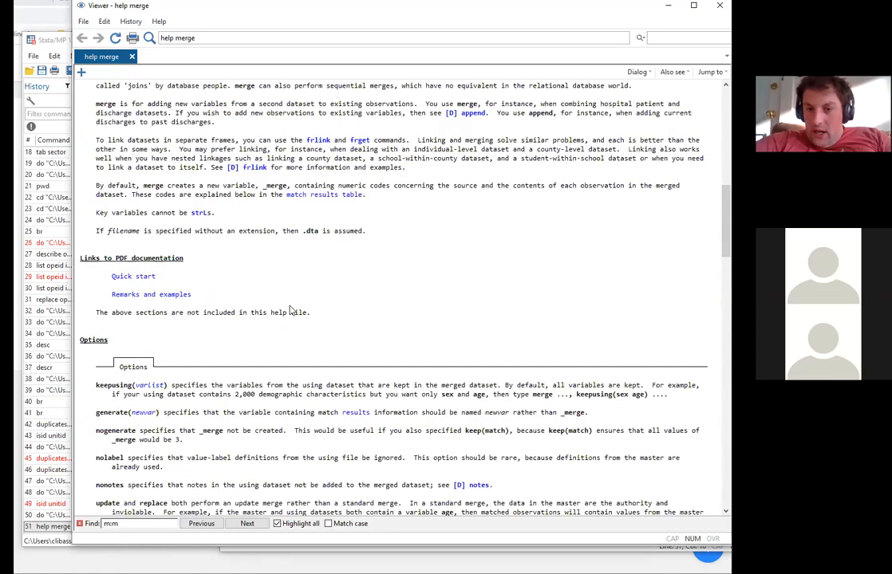
scroll(291, 312, "down", 15)
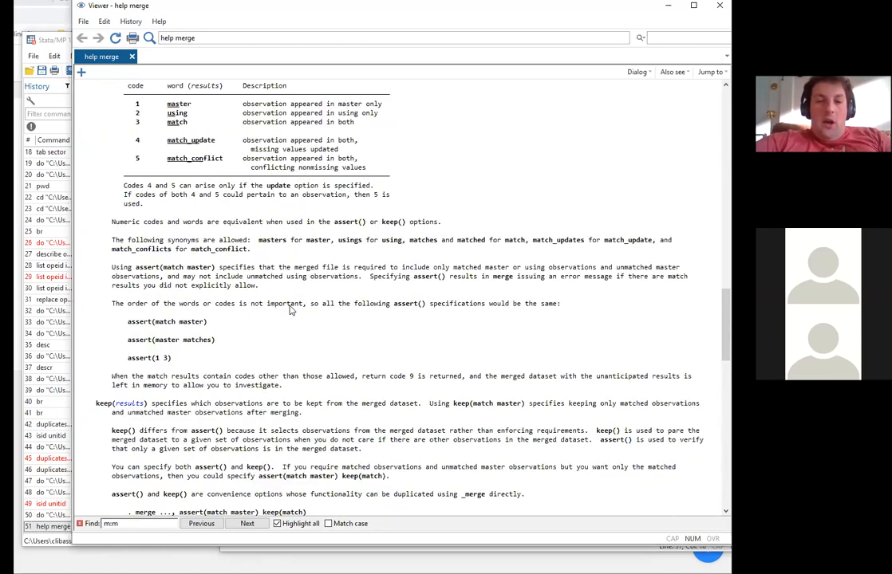
scroll(291, 311, "up", 20)
left_click(244, 526)
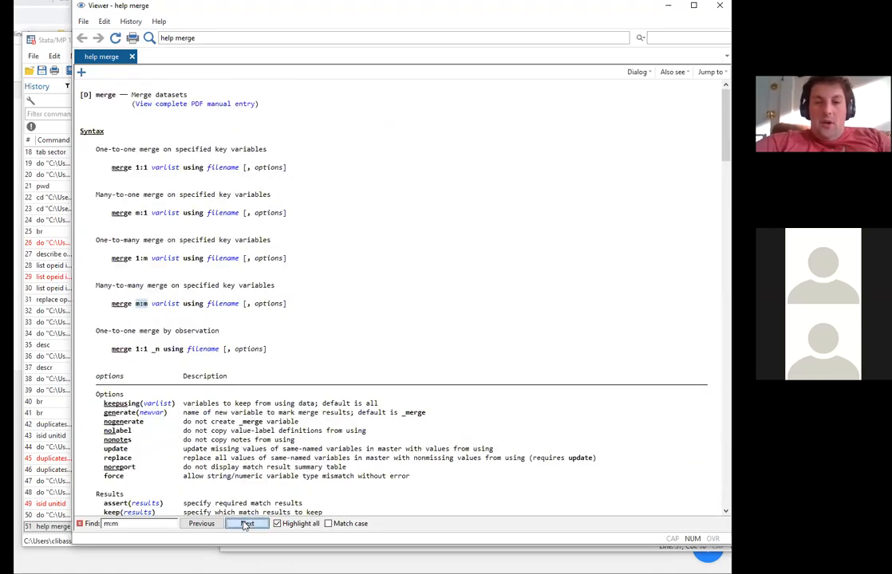
left_click(720, 8)
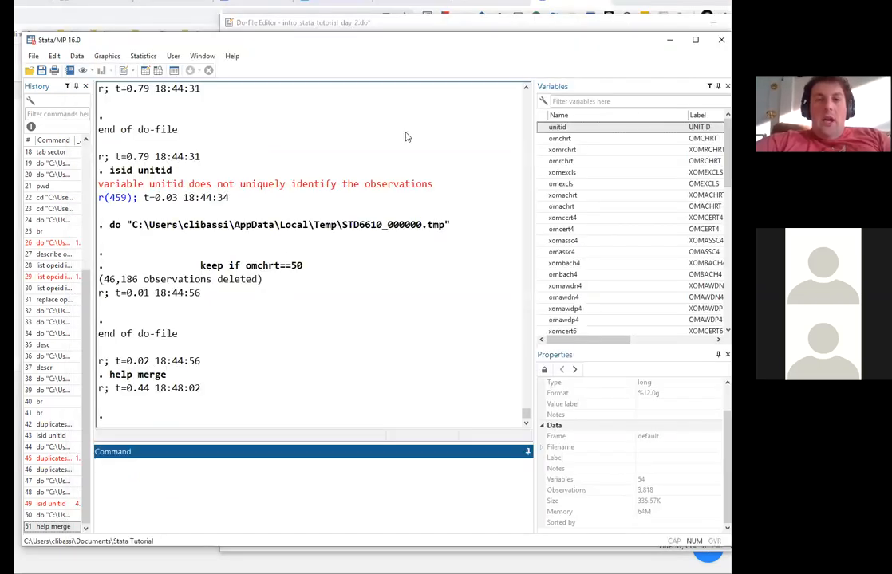
Set the match type in the do-file's merge line to 1:1
left_click(393, 24)
key("BackSpace")
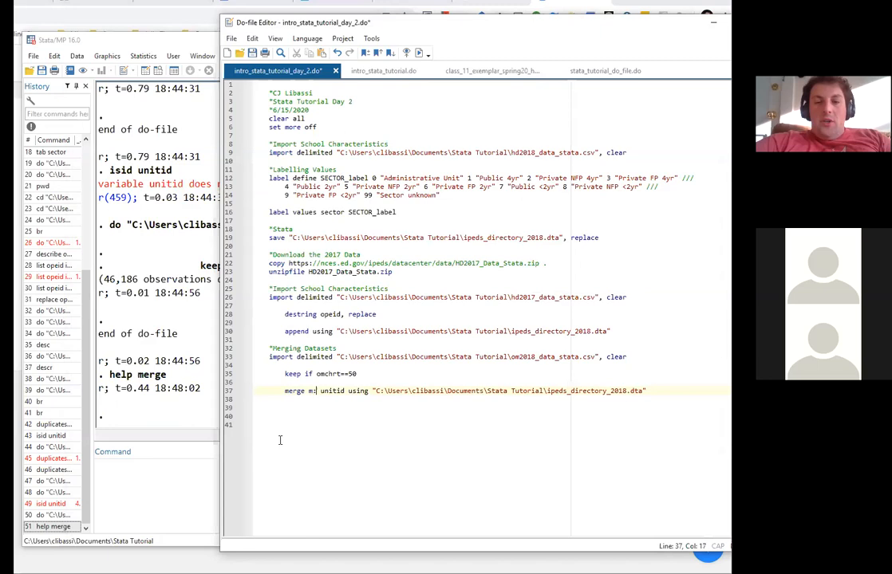
key("Left")
key("BackSpace")
type("1")
key("Right")
type("m")
key("BackSpace")
type("1")
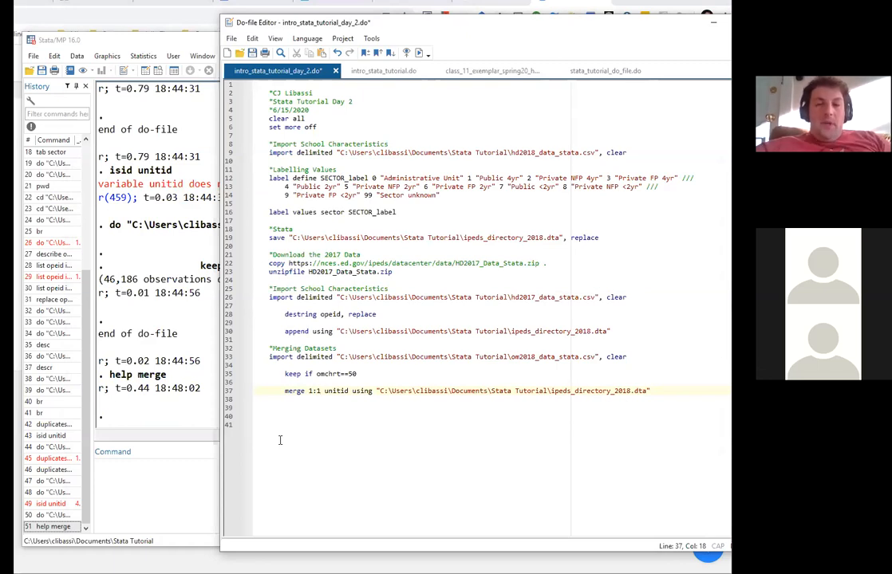
Run duplicates report unitid on the filtered outcome measures data in memory
left_click(159, 491)
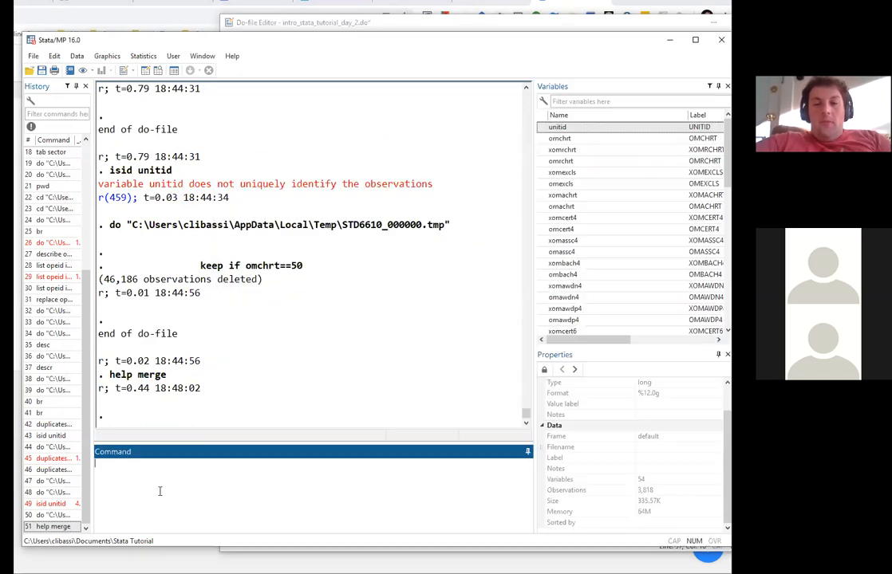
type("duplicat")
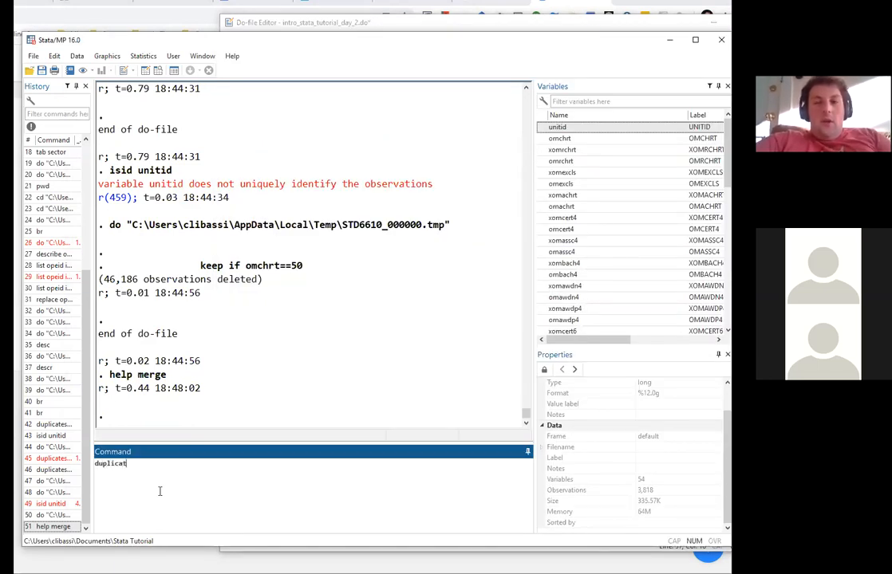
type("es report unit")
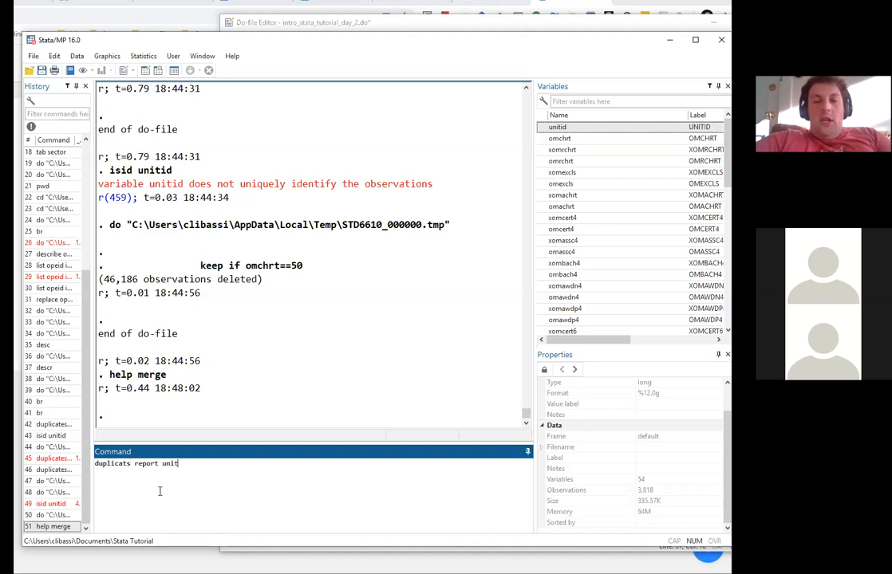
type("id")
key("Return")
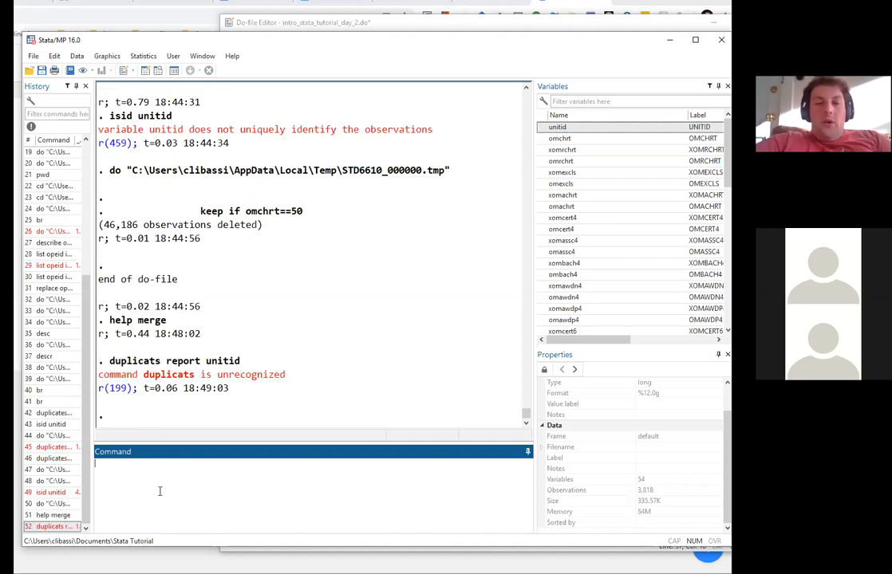
type("duplicate")
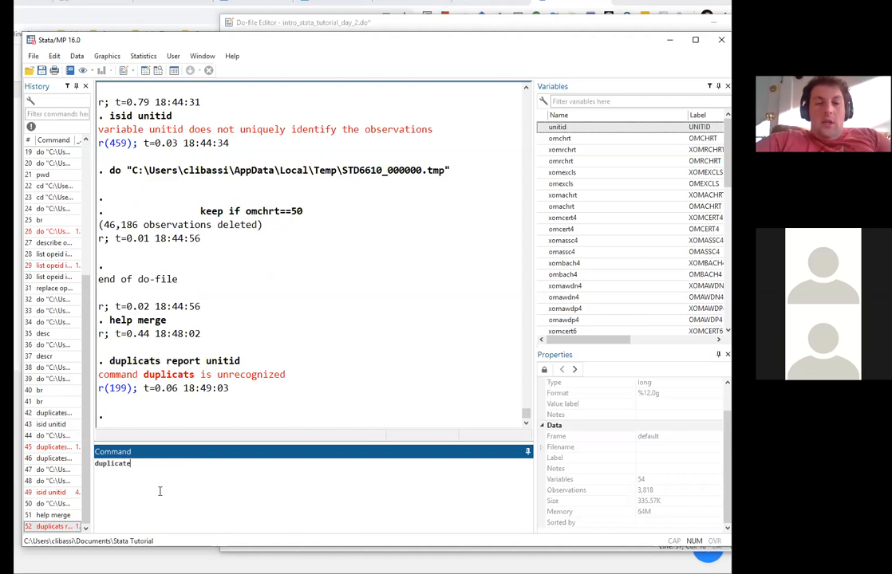
type("s report unitid")
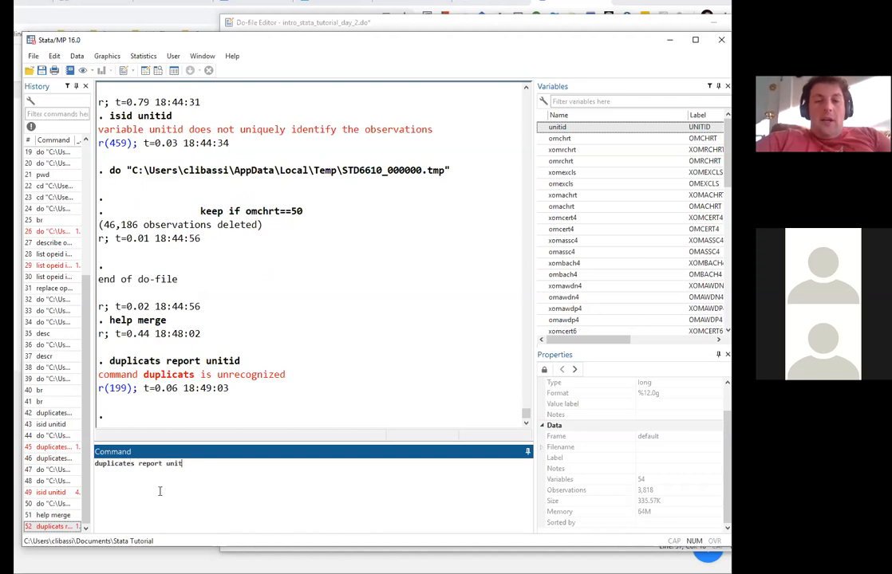
key("Return")
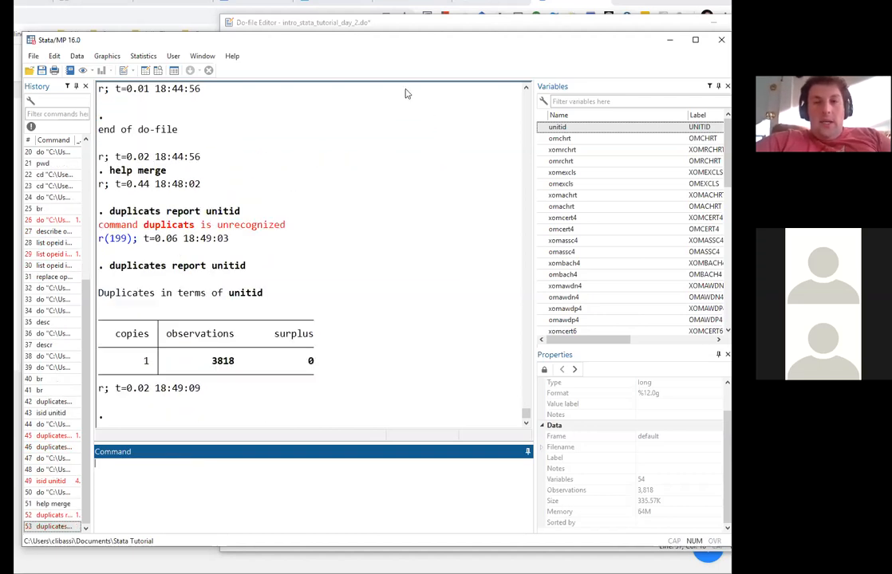
Save the do-file and run only the Import School Characteristics lines that load hd2018_data_stata.csv
key("alt+Tab")
left_click(253, 56)
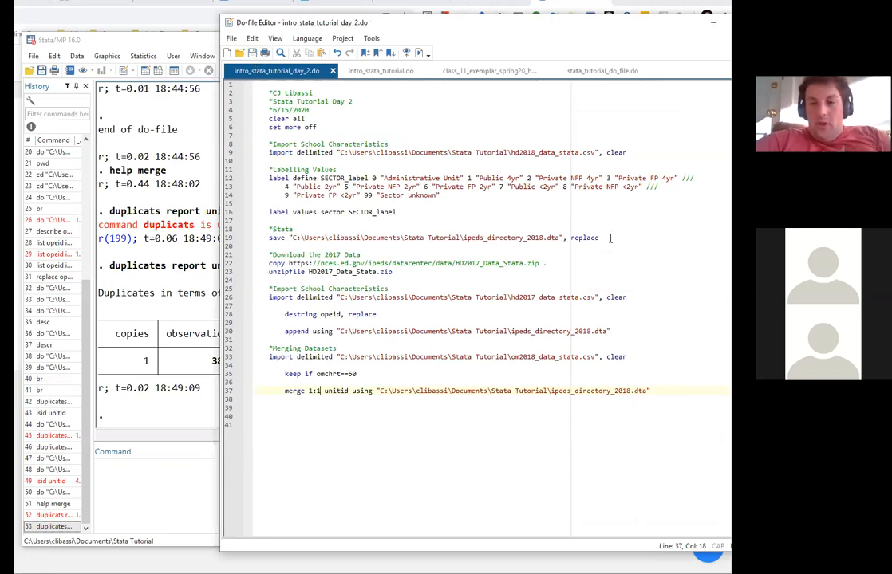
left_click_drag(667, 154, 193, 144)
key("ctrl+d")
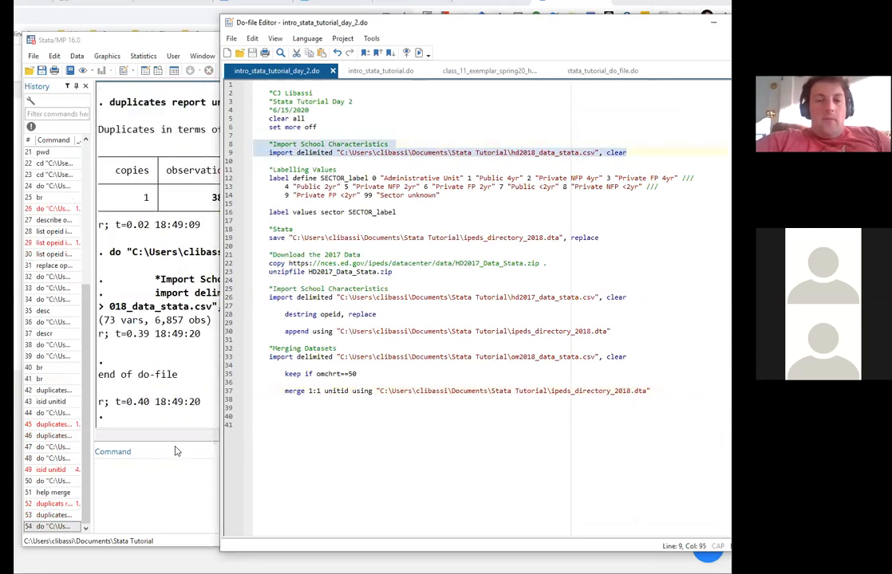
Check unitid uniqueness in the imported 2018 directory data with isid unitid and duplicates report unitid
left_click(166, 487)
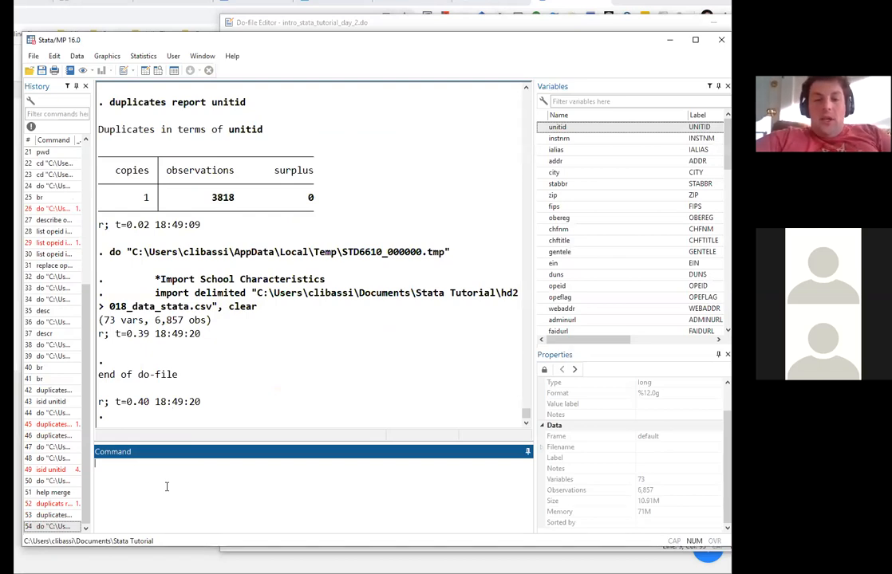
type("isid unitid")
key("Return")
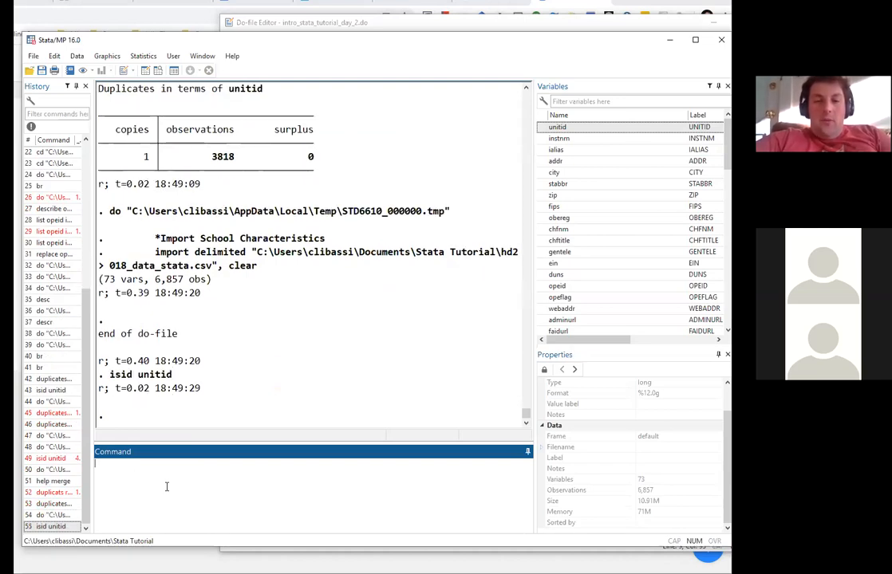
type("duplica")
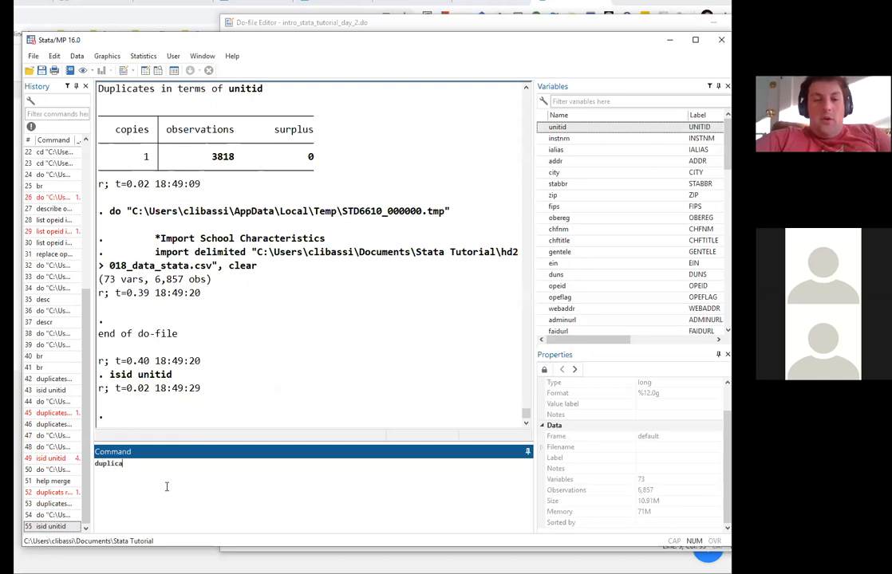
type("tes report unitid")
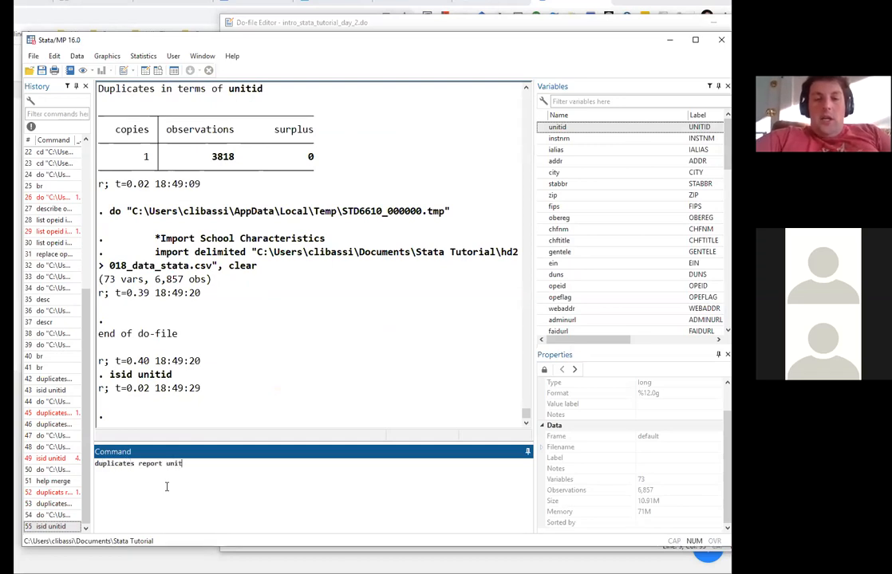
key("Return")
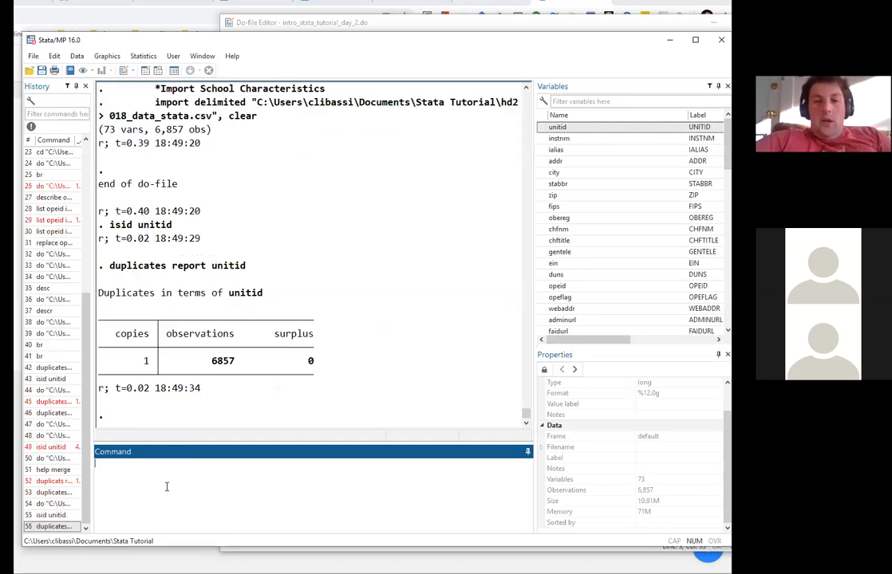
left_click(461, 25)
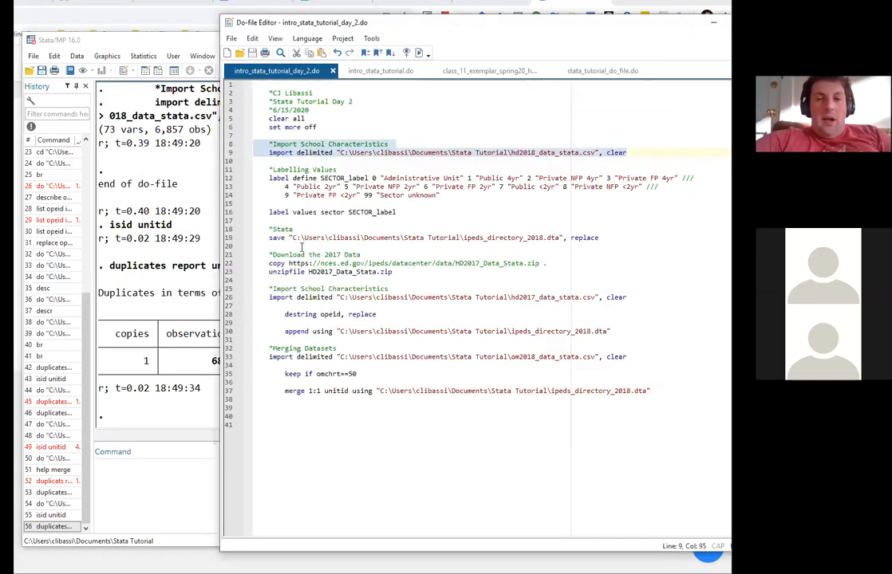
left_click(183, 352)
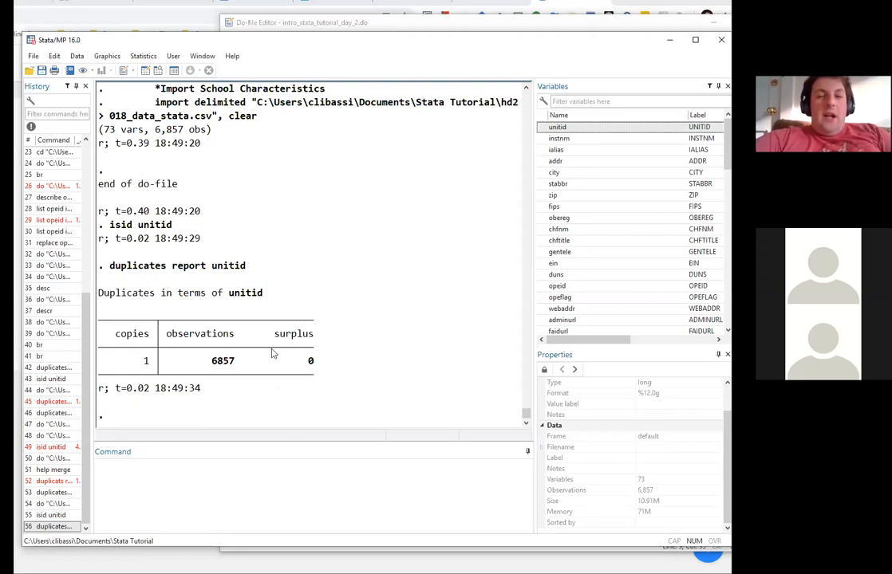
Run only the Merging Datasets lines that import om2018_data_stata.csv and keep observations with omchrt==50
left_click(411, 23)
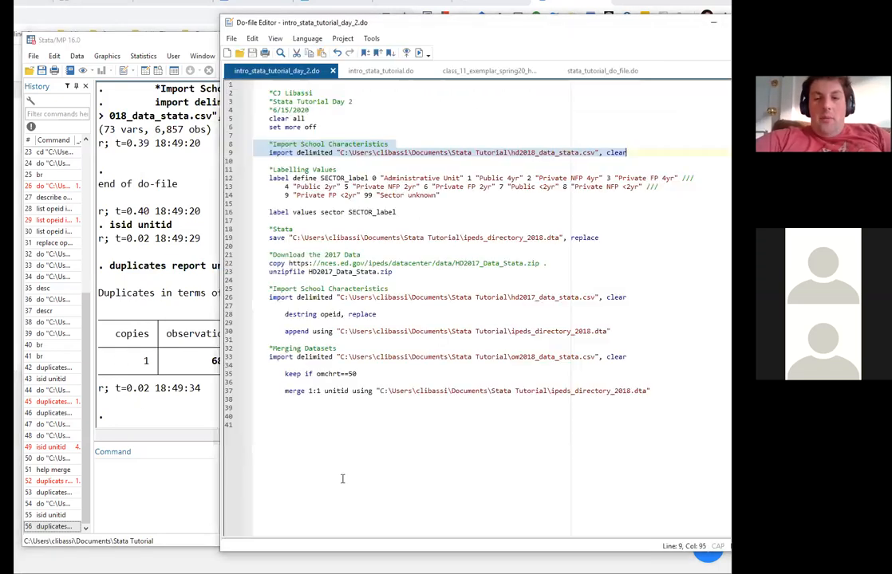
left_click_drag(375, 374, 133, 340)
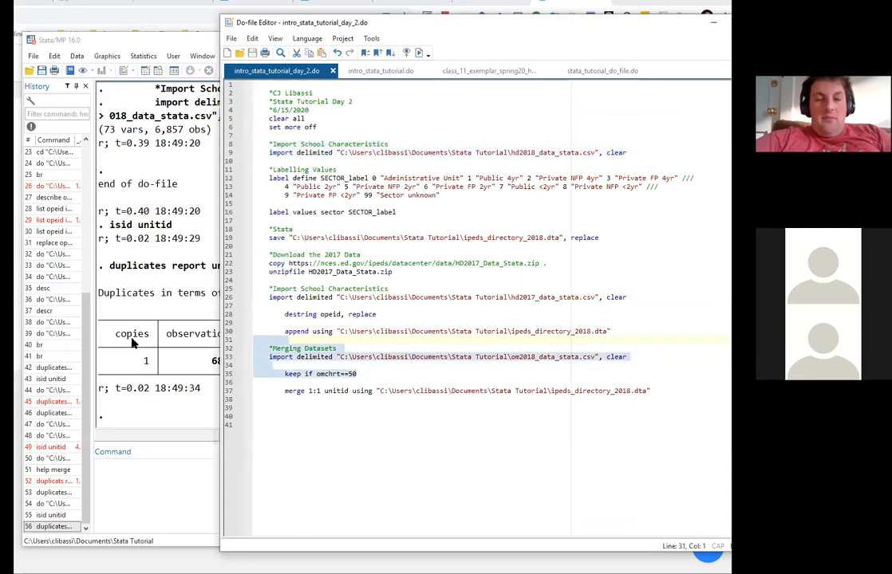
key("ctrl+d")
Check the filtered outcome measures data for repeated IDs with duplicates report unitid
left_click(135, 503)
type("g")
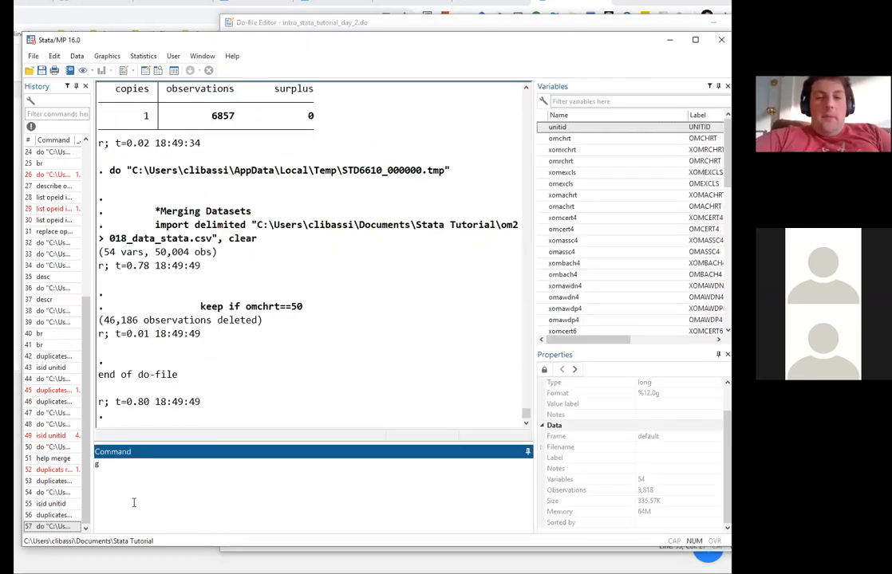
type("uplicat")
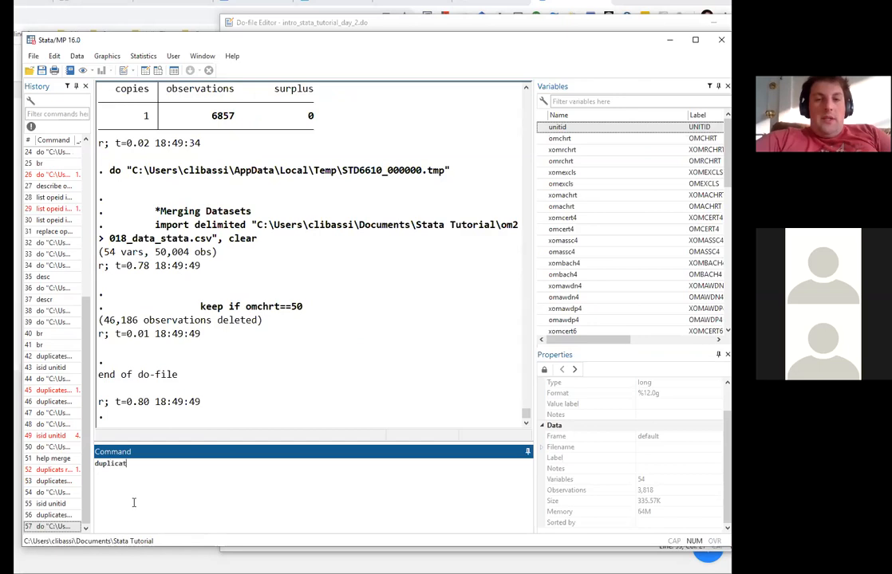
type("es report unitid")
key("Return")
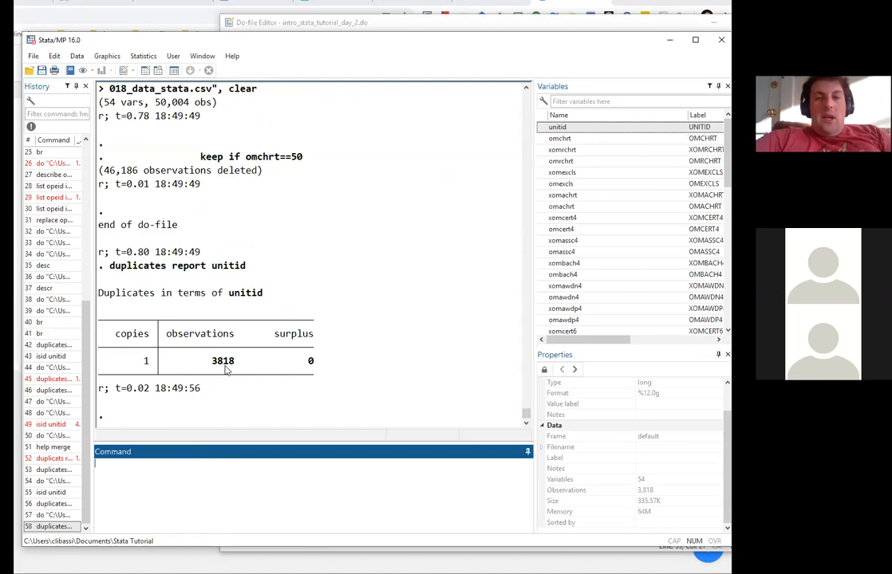
Run only the do-file's merge 1:1 unitid line using ipeds_directory_2018.dta and bring up the results
key("alt+Tab")
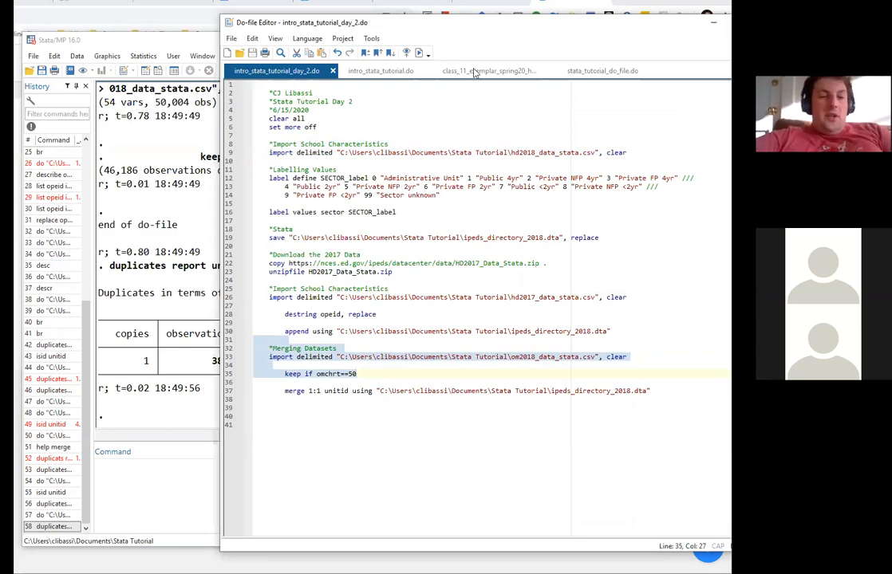
left_click(673, 398)
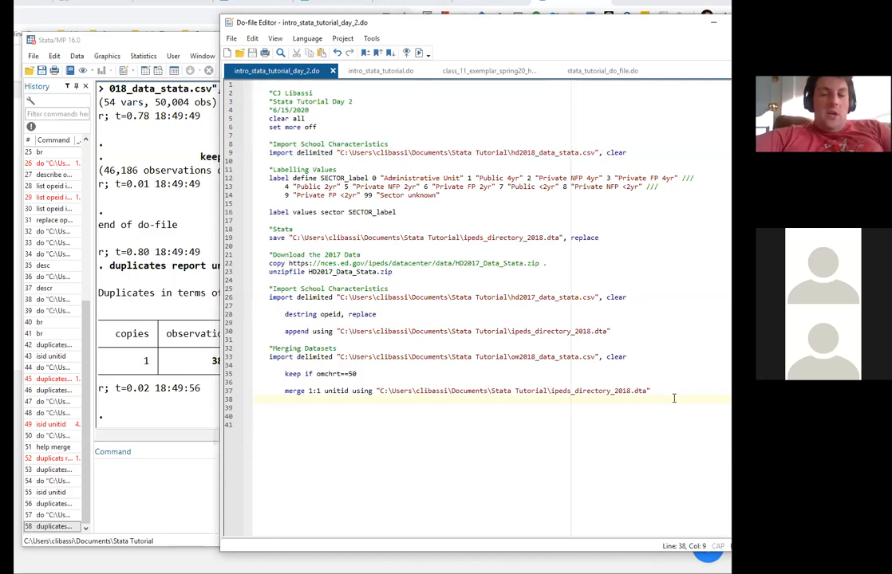
left_click(661, 391)
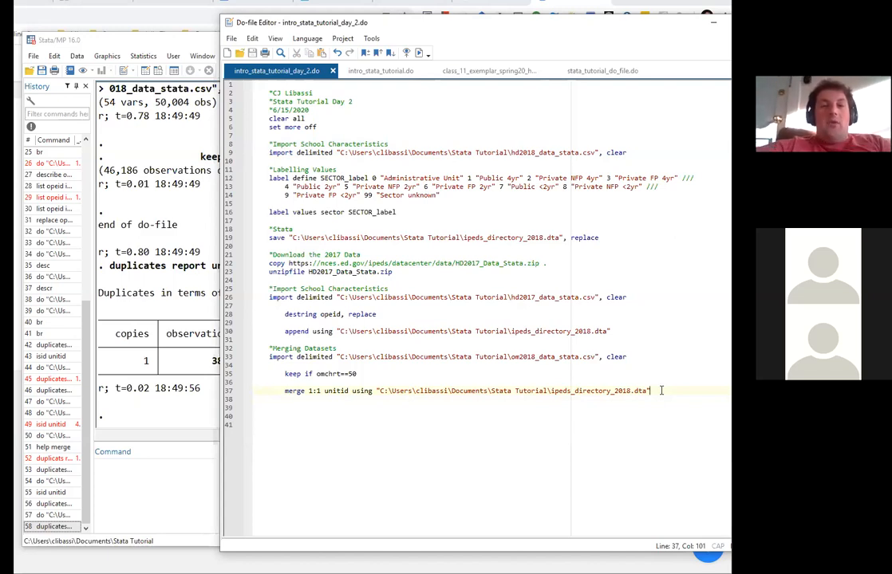
left_click_drag(660, 390, 252, 391)
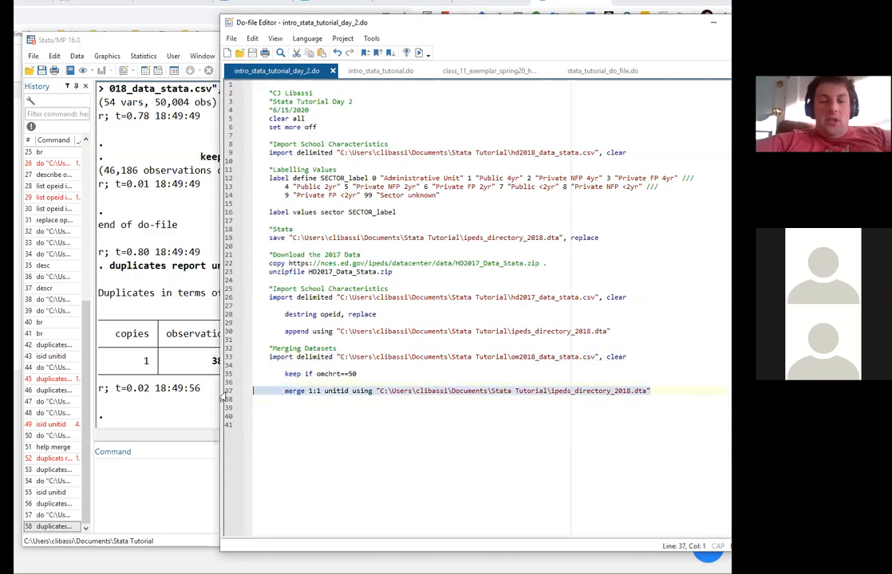
key("ctrl+d")
left_click(152, 489)
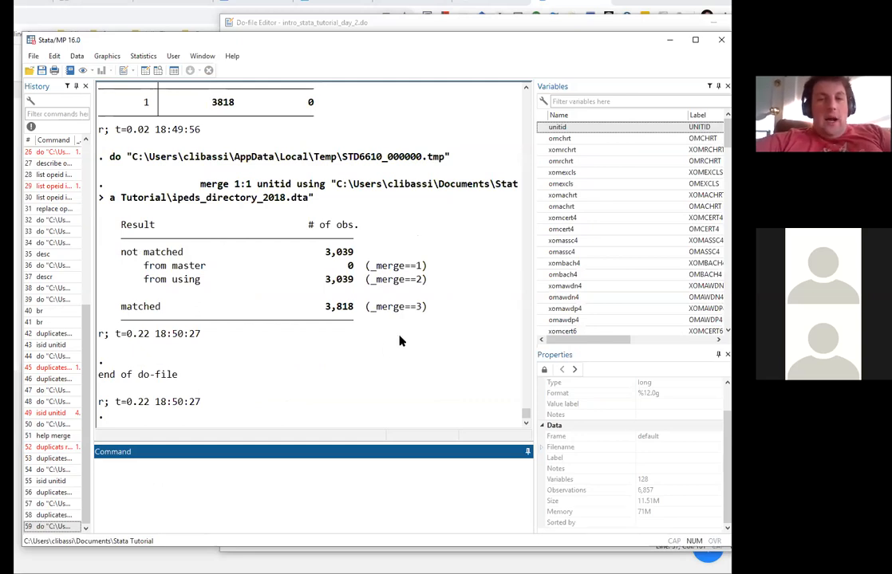
Examine the merge results table, comparing the matched and unmatched observation counts and their _merge codes
left_click(298, 300)
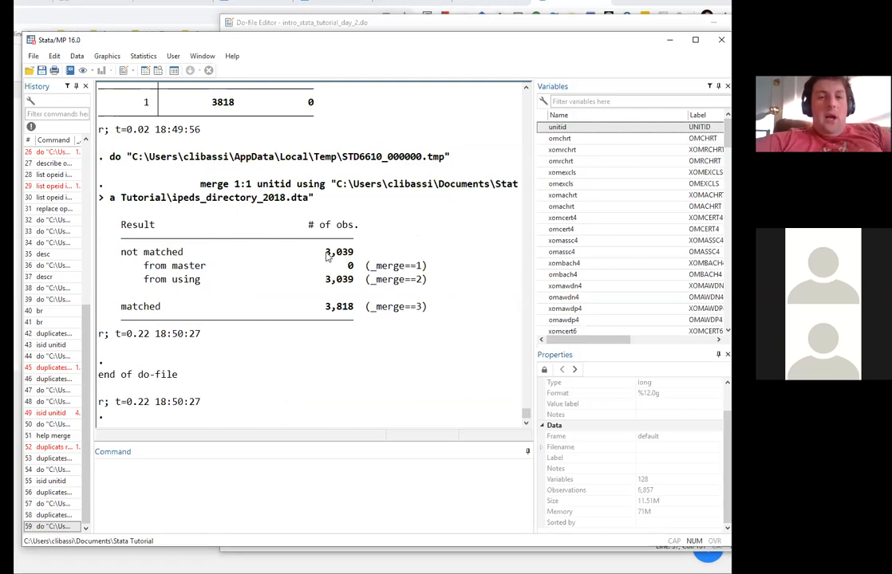
left_click_drag(326, 253, 352, 253)
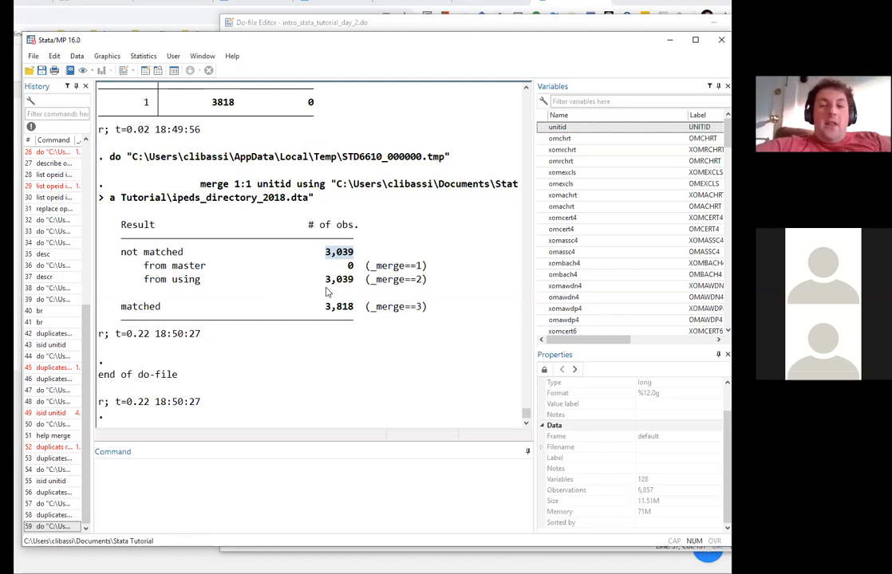
left_click_drag(324, 307, 351, 311)
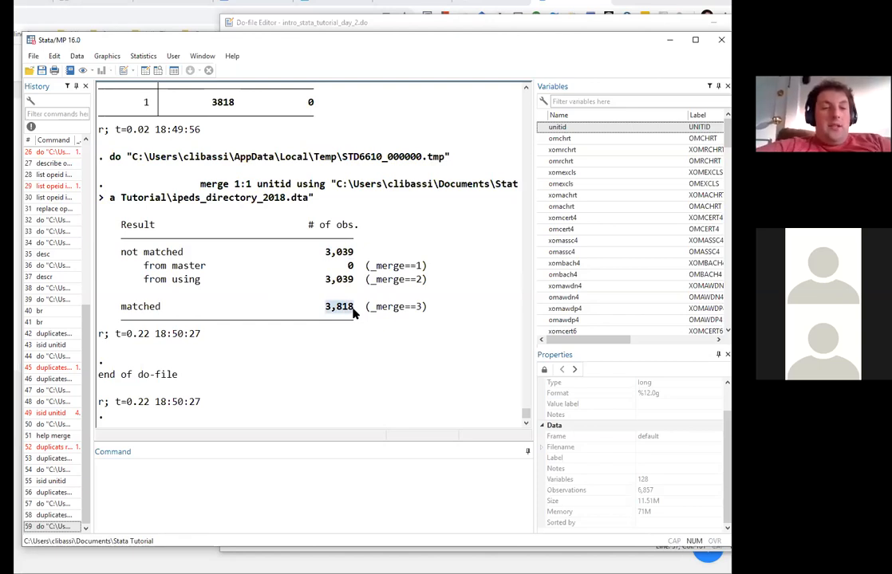
left_click(236, 500)
type("t")
key("BackSpace")
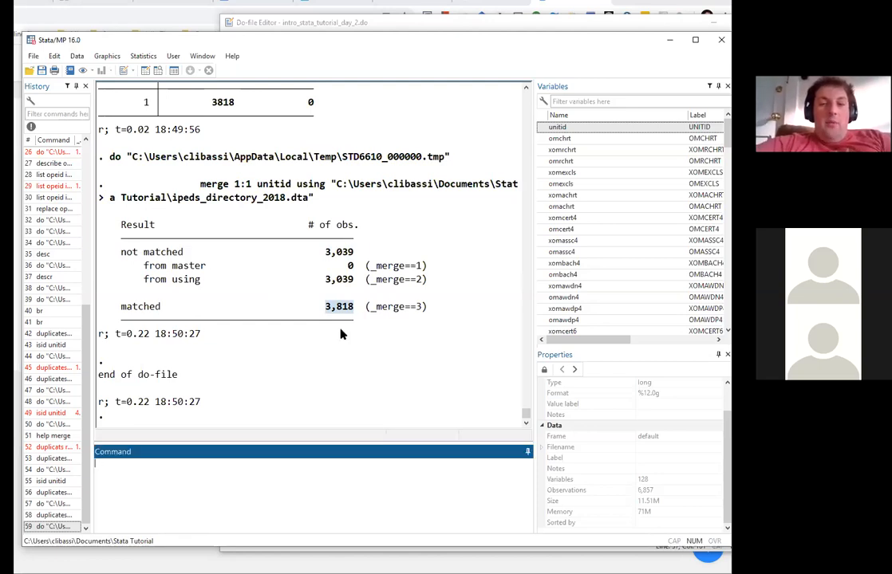
left_click_drag(368, 265, 421, 287)
left_click(428, 313)
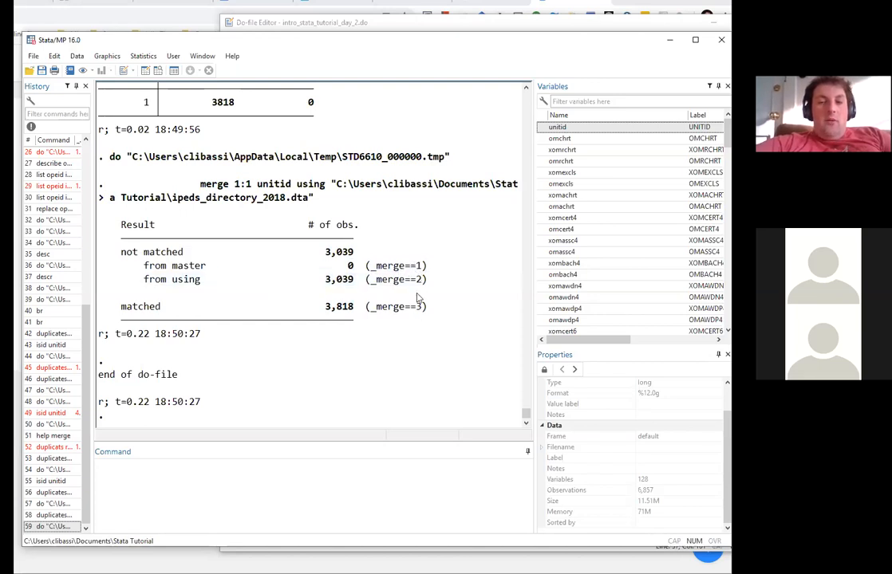
Tabulate the _merge variable and highlight its name in the results
left_click(275, 508)
type("tab _merge")
key("Return")
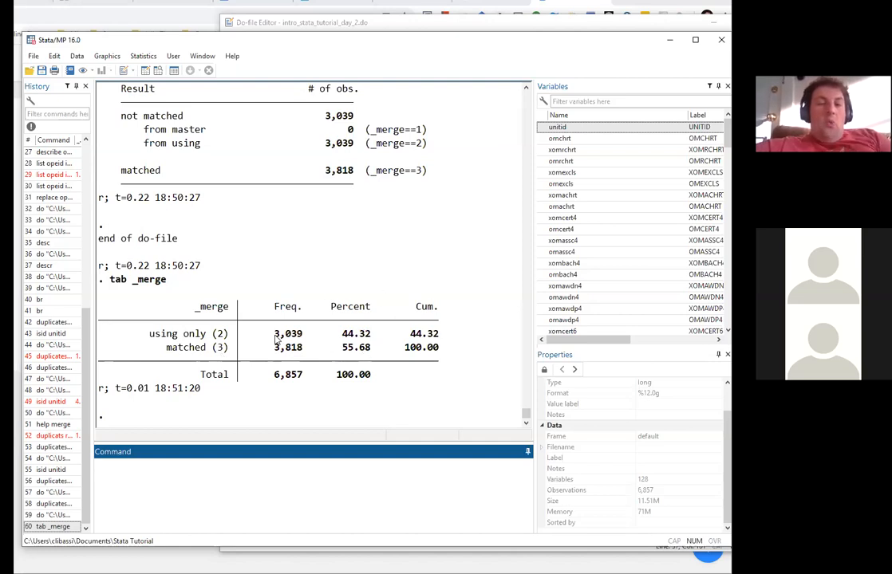
left_click(171, 286)
left_click_drag(171, 291, 133, 289)
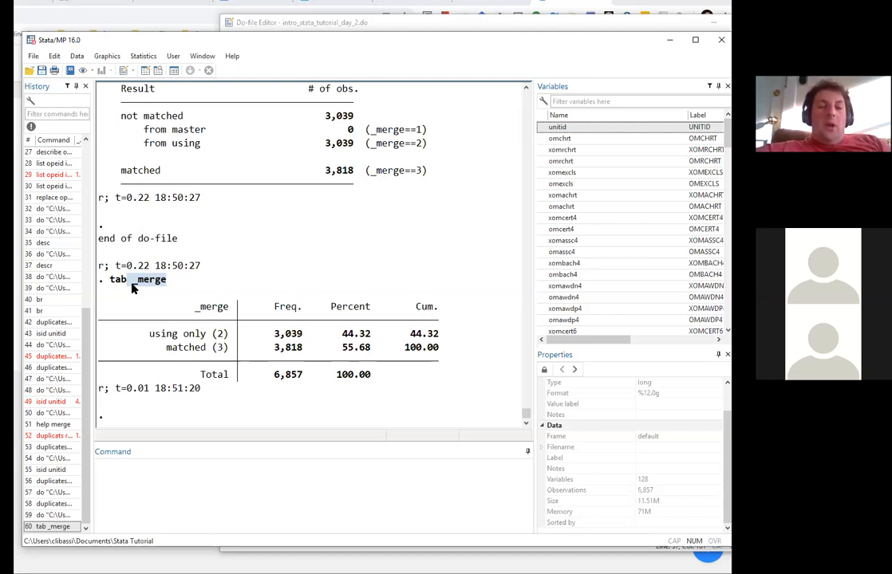
Rename the _merge variable to merge_direct_to_om and tabulate it under the new name
left_click(161, 496)
type("rename _")
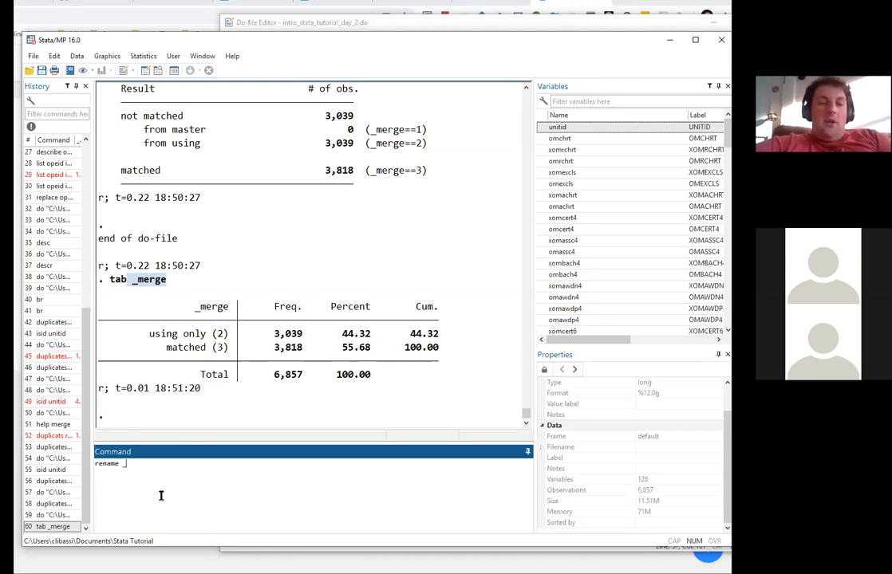
type("merge merge_1")
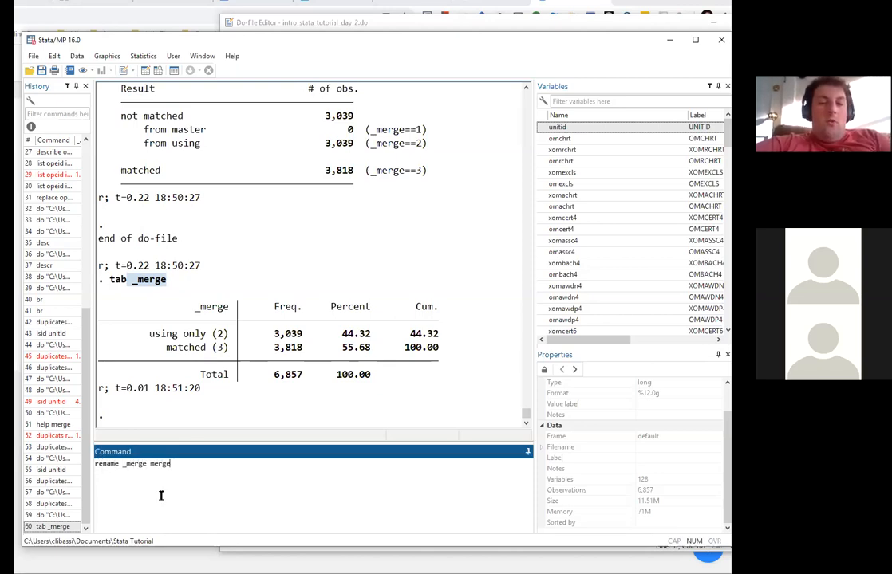
key("BackSpace")
key("BackSpace")
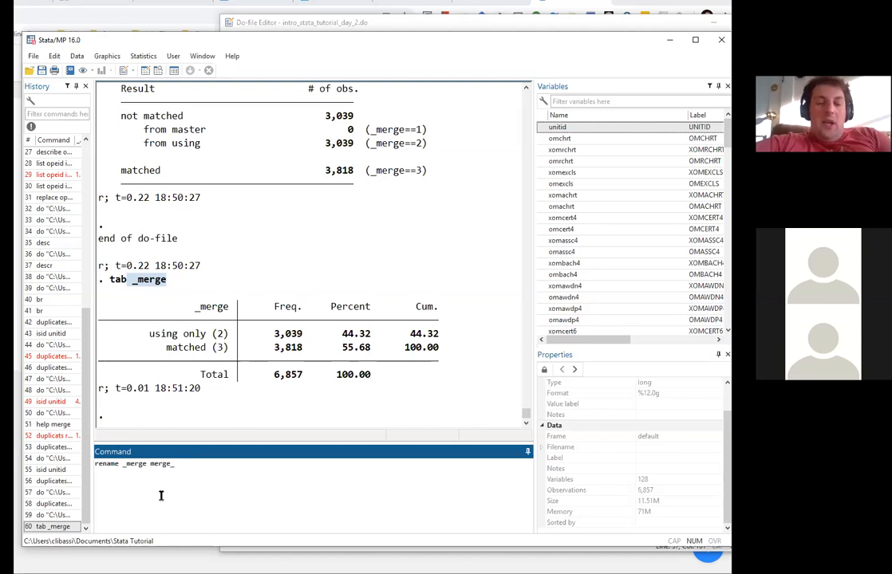
type("direct_to_om")
key("Return")
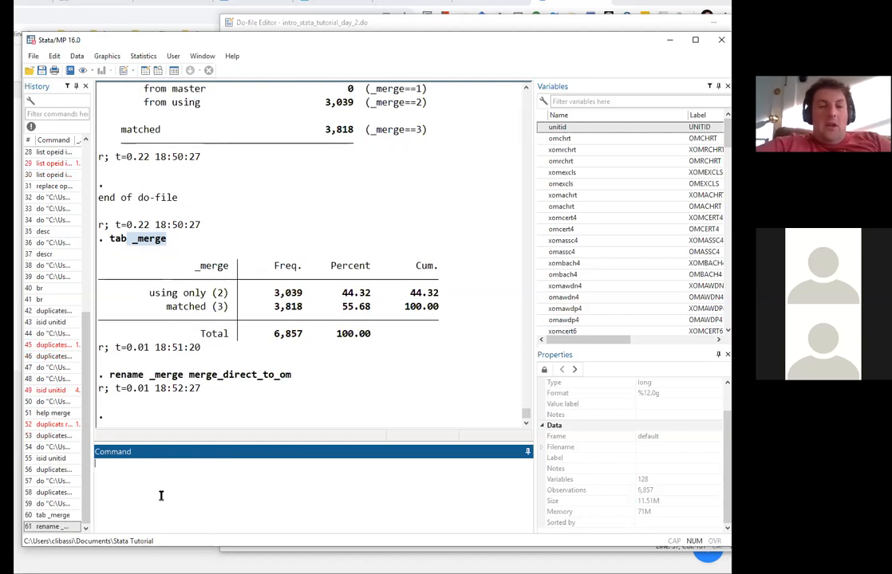
type("tab merge_direct_to_om")
key("Return")
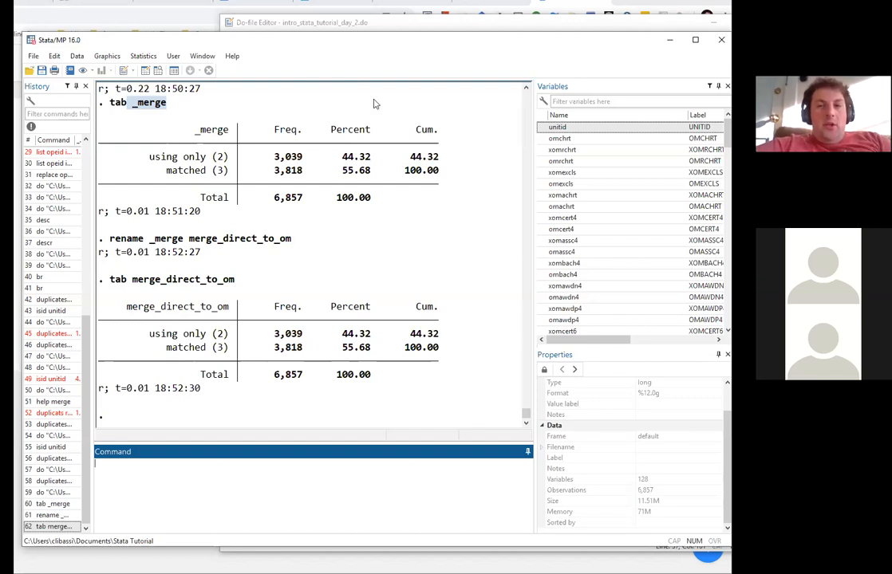
Switch to intro_stata_tutorial.do in the Do-file Editor and look through the Merging Data and Global & Local Macros sections
left_click(388, 24)
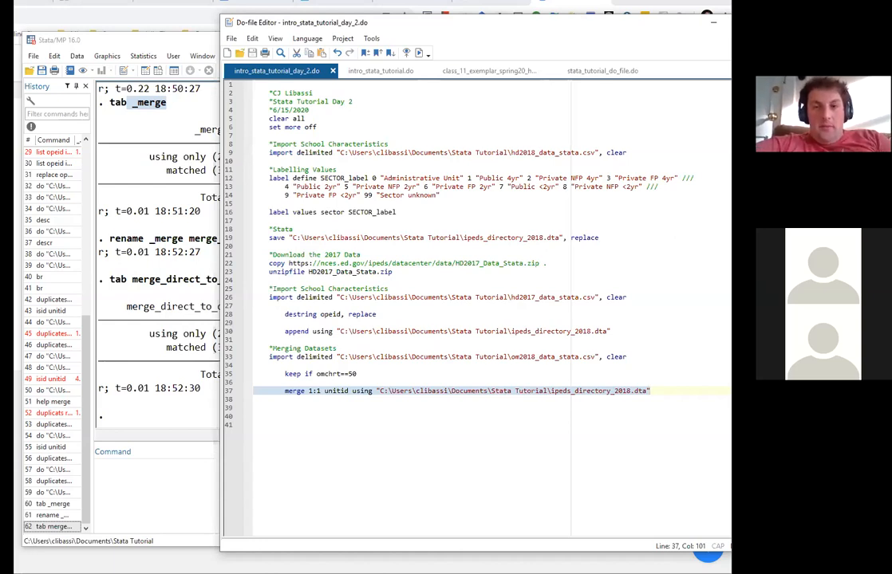
left_click(380, 70)
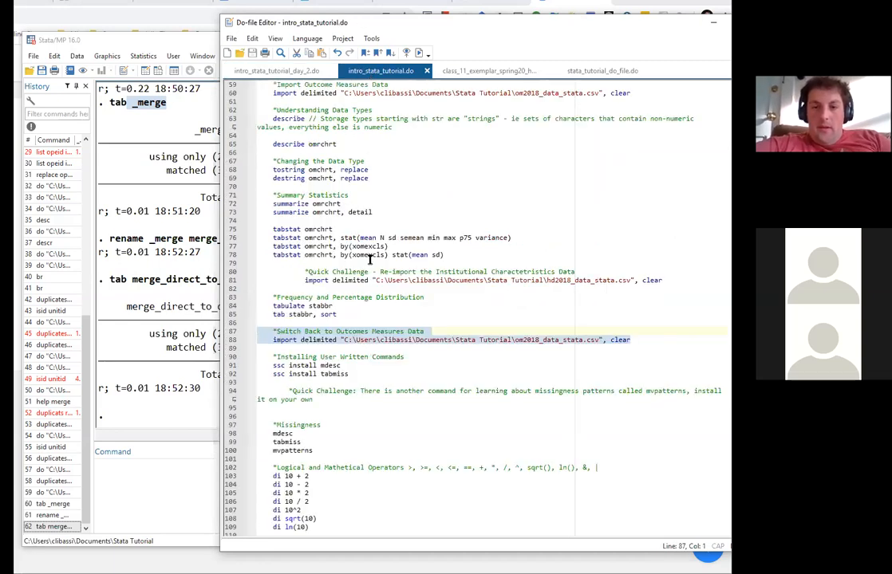
scroll(370, 259, "down", 5)
scroll(370, 260, "down", 20)
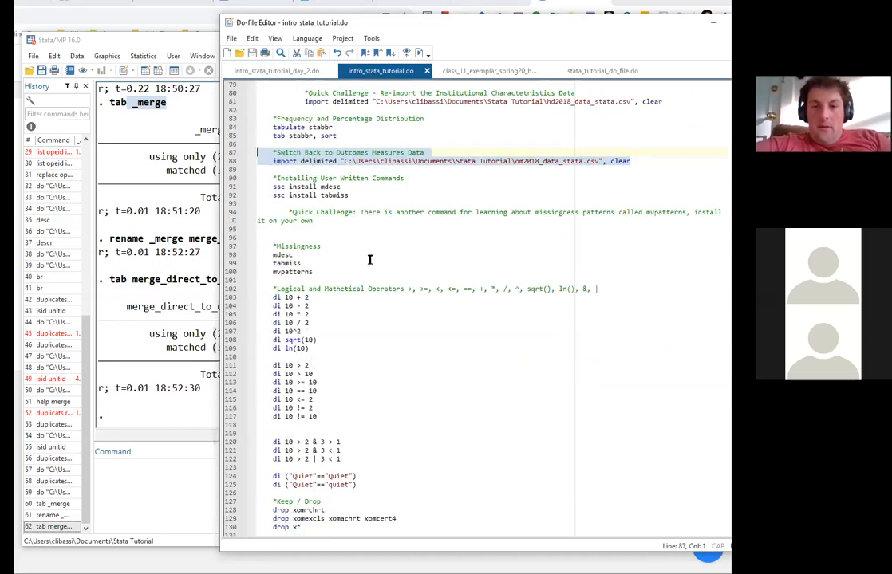
scroll(370, 259, "down", 8)
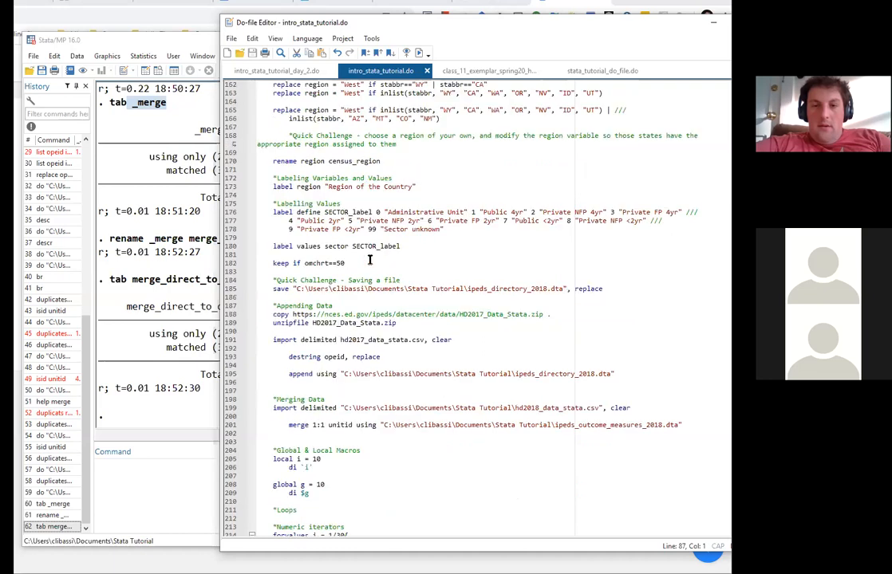